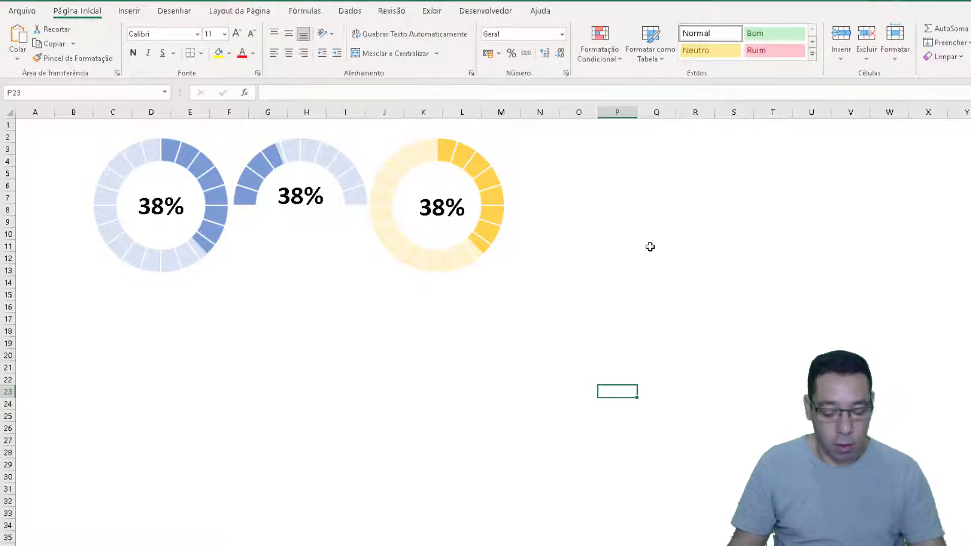
# Recalculate the worksheet repeatedly to examine how the three sample doughnut charts respond to changing percentages
pyautogui.press('F9')
pyautogui.press('F9')
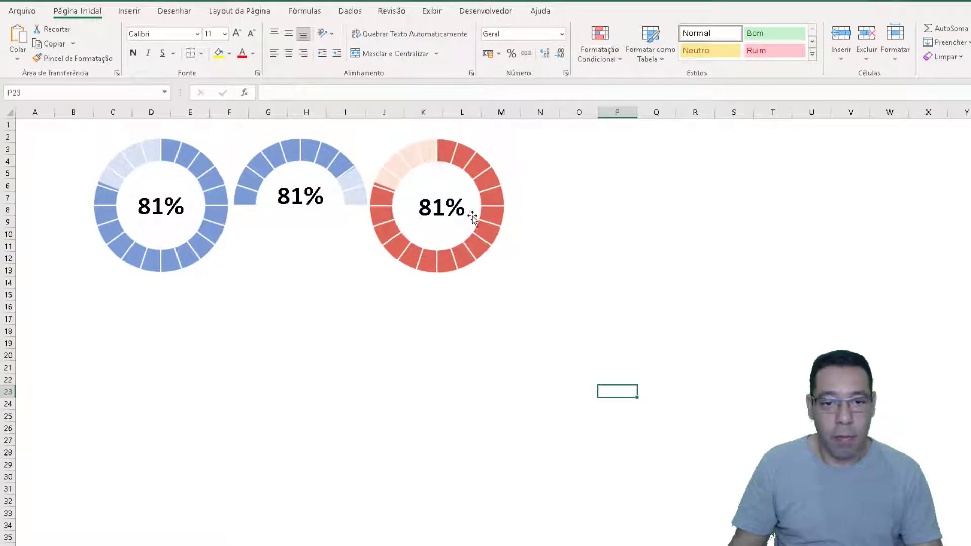
pyautogui.press('F9')
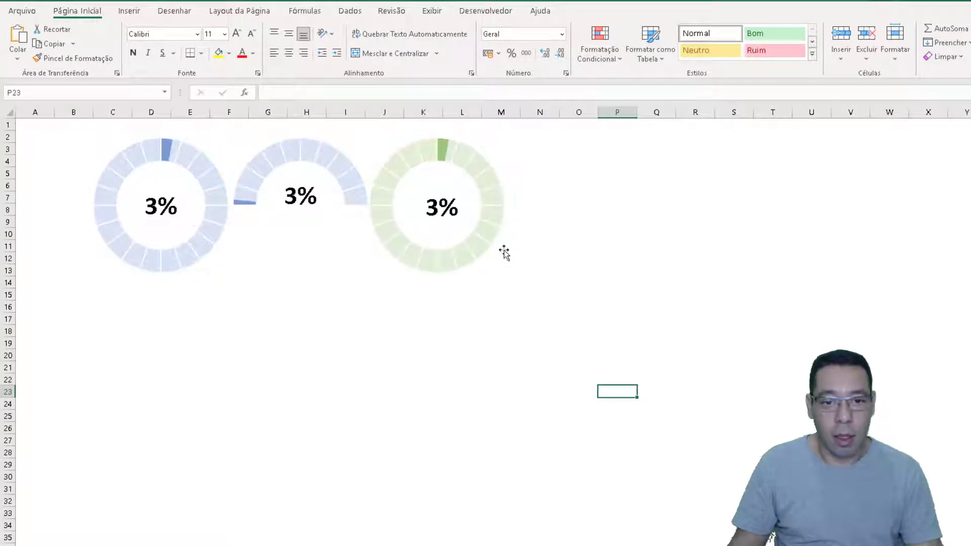
pyautogui.press('F9')
pyautogui.press('F9')
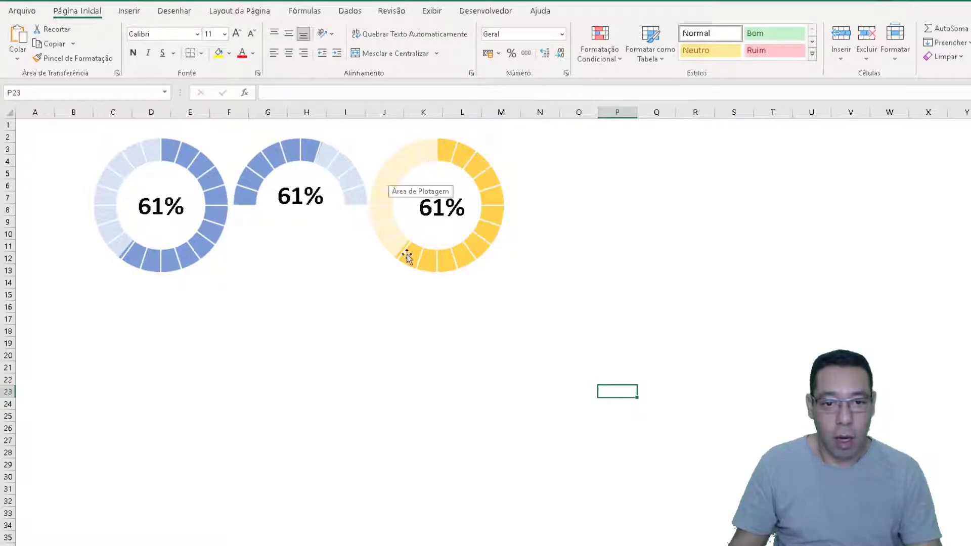
pyautogui.press('F9')
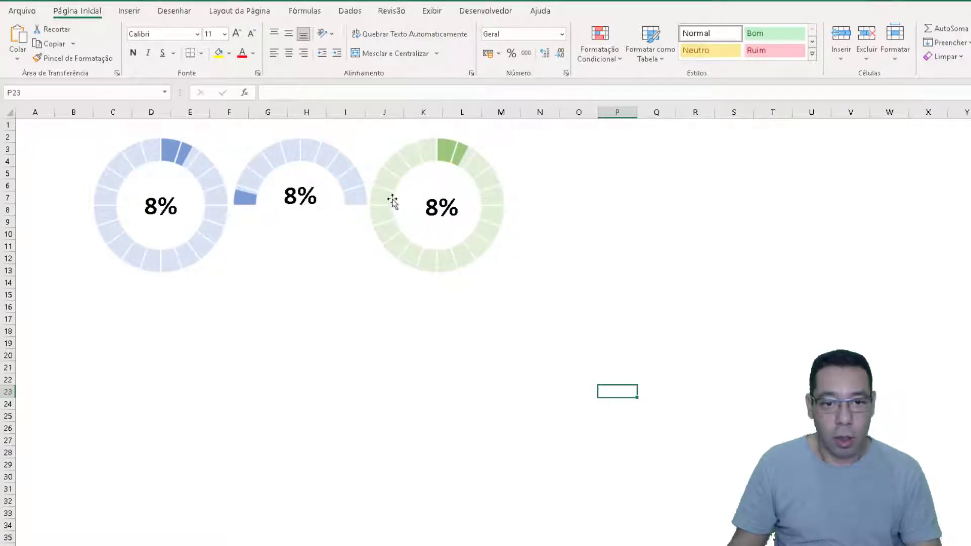
pyautogui.press('F9')
pyautogui.press('F9')
pyautogui.press('F9')
pyautogui.press('F9')
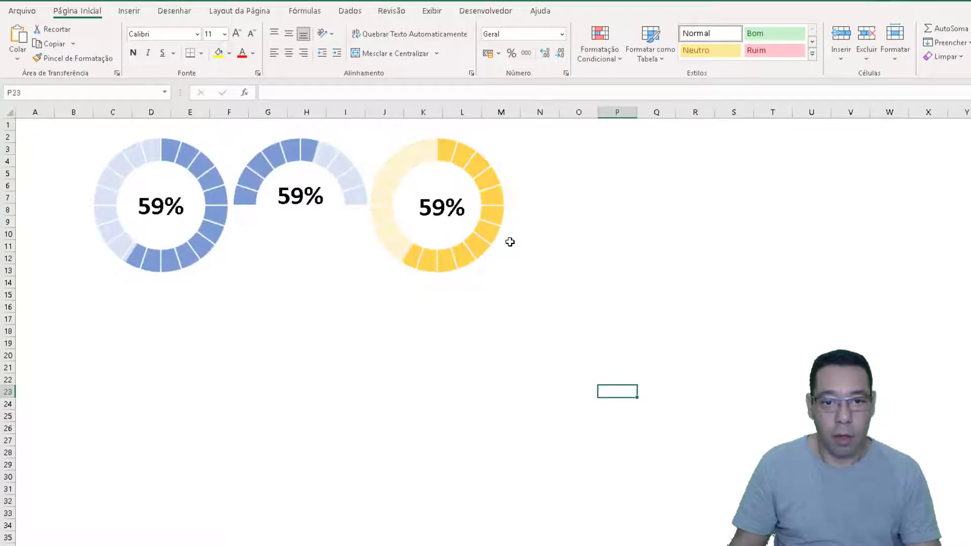
pyautogui.press('F9')
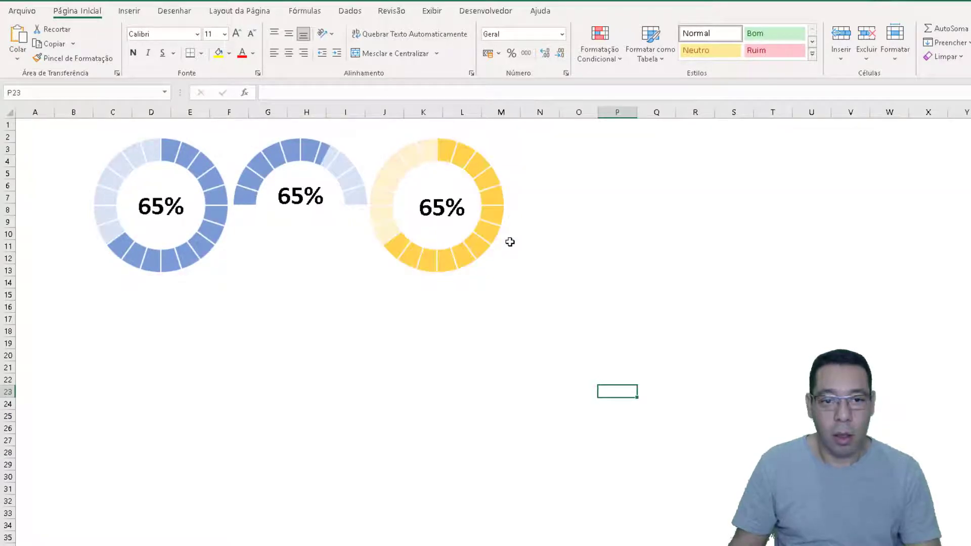
pyautogui.press('F9')
pyautogui.press('F9')
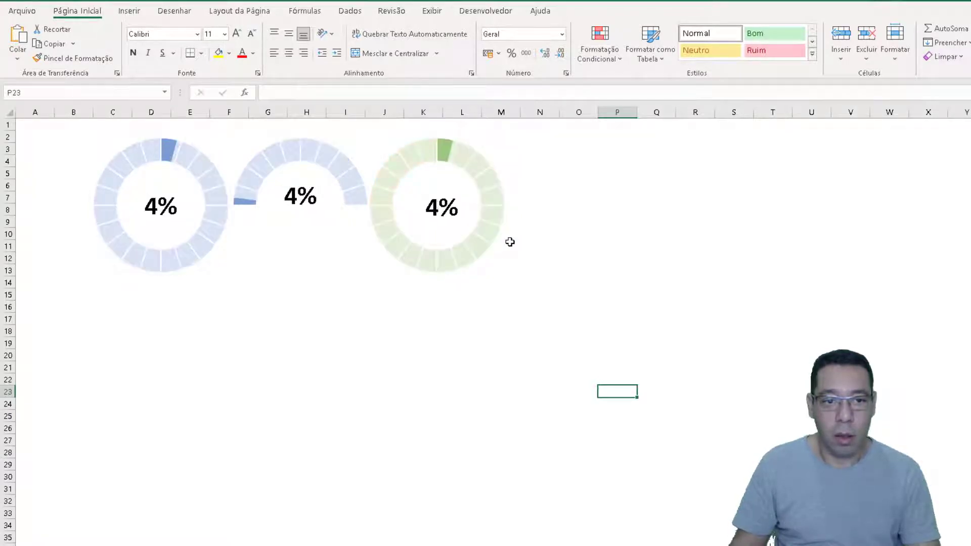
# On the blank sheet, enter the headers Valor in B1 and Complemento in C1, and the row label Homens in A2
pyautogui.click(203, 544)
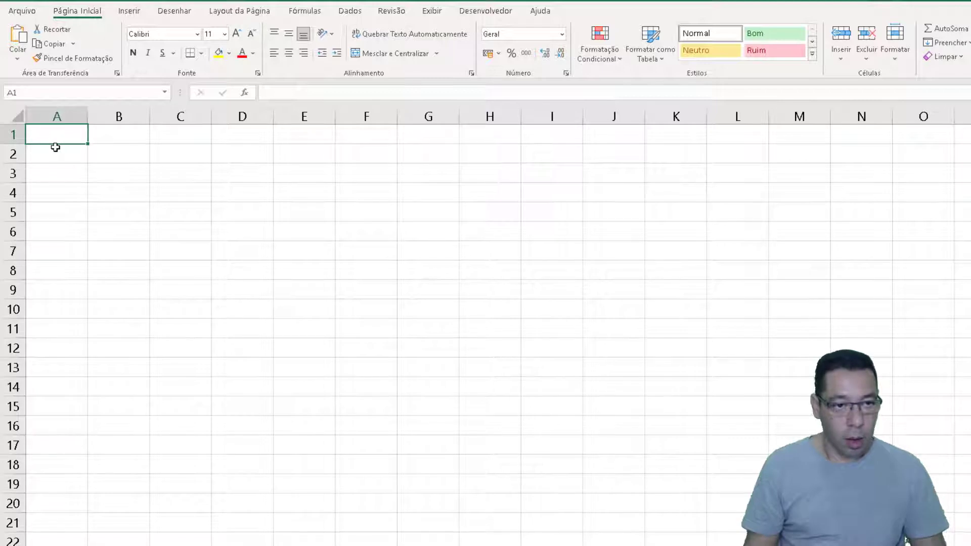
pyautogui.press('Right')
pyautogui.write('Val')
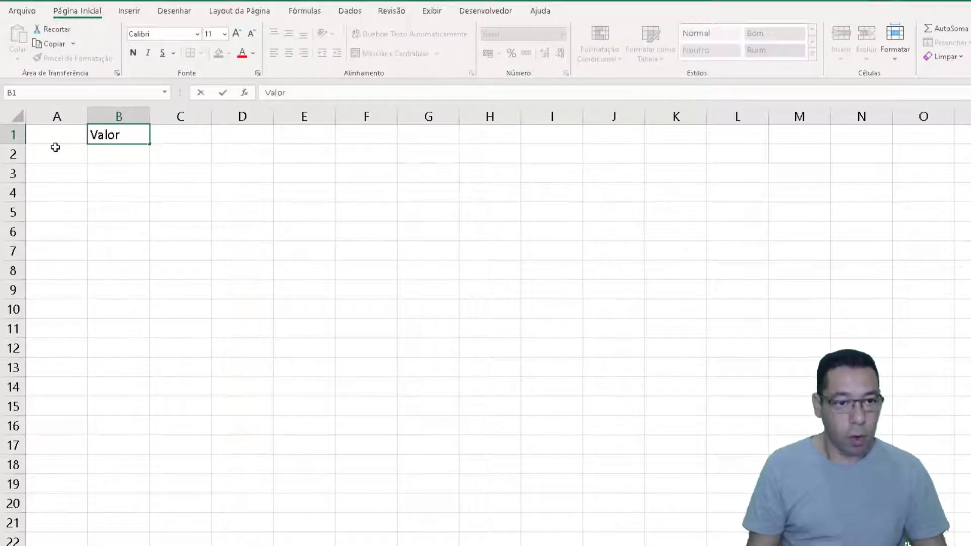
pyautogui.write('or')
pyautogui.press('Tab')
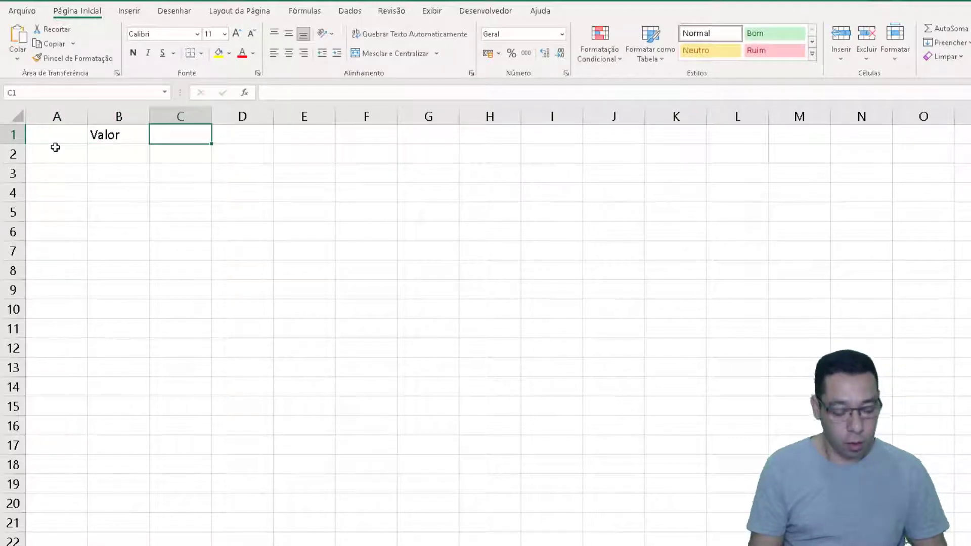
pyautogui.write('Complem')
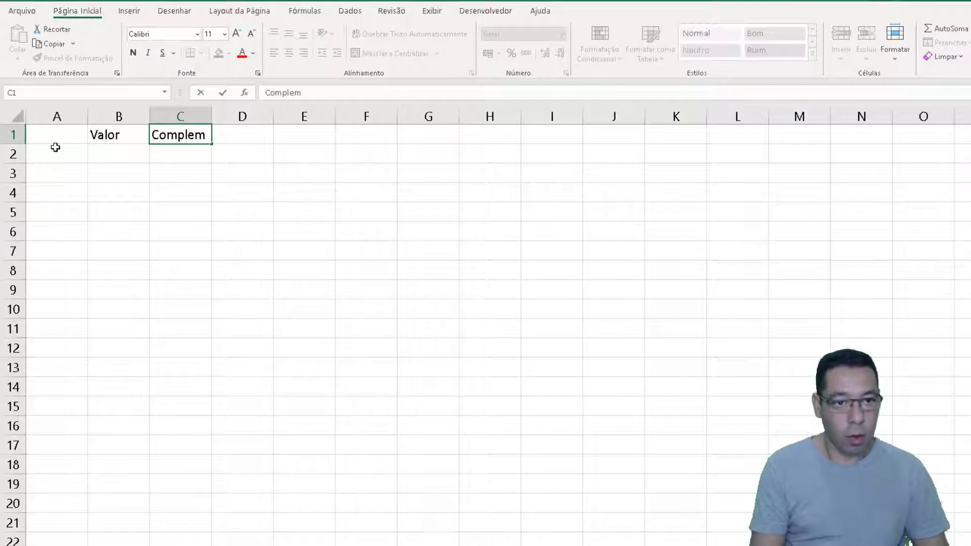
pyautogui.write('ento')
pyautogui.press('Return')
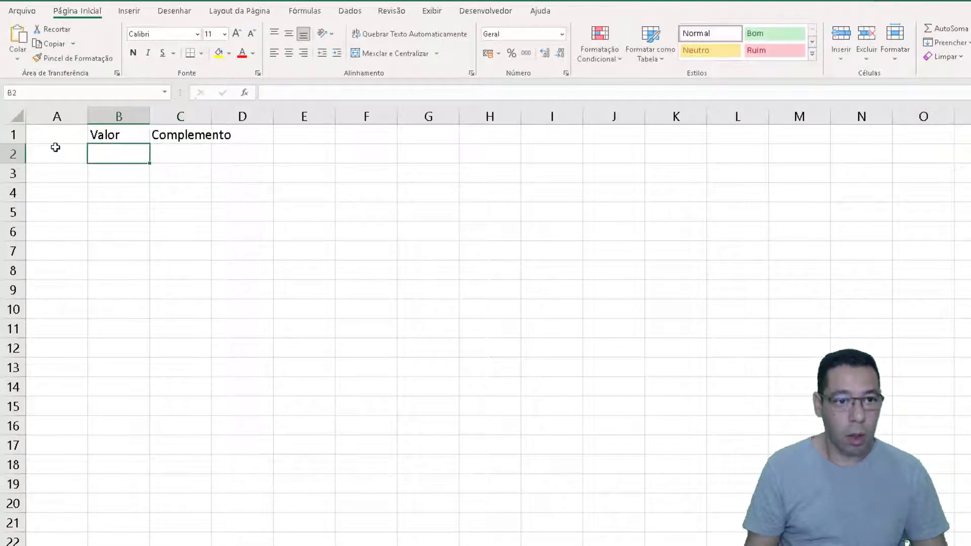
pyautogui.press('Left')
pyautogui.write('Homens')
pyautogui.press('Return')
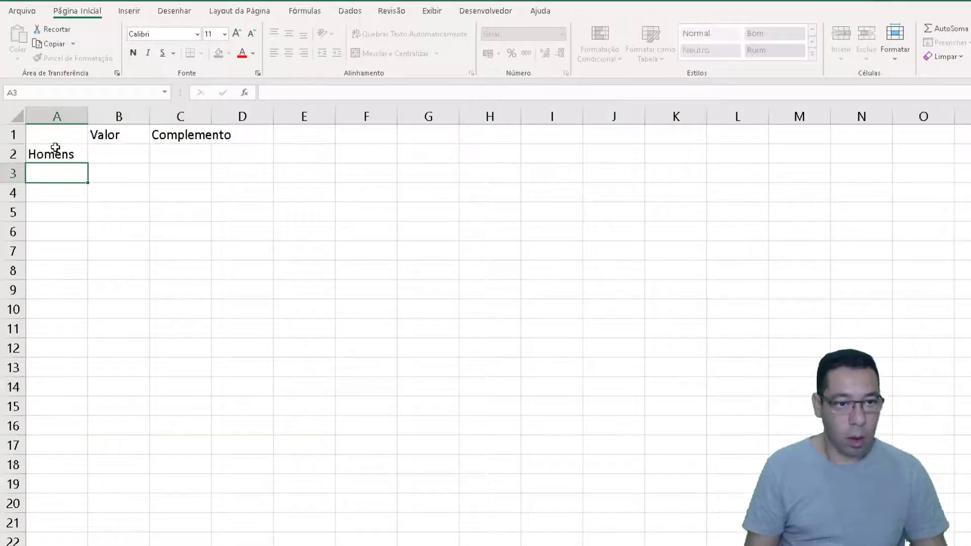
# Widen columns C and B so the headers and values have more room
pyautogui.press('Up')
pyautogui.press('Right')
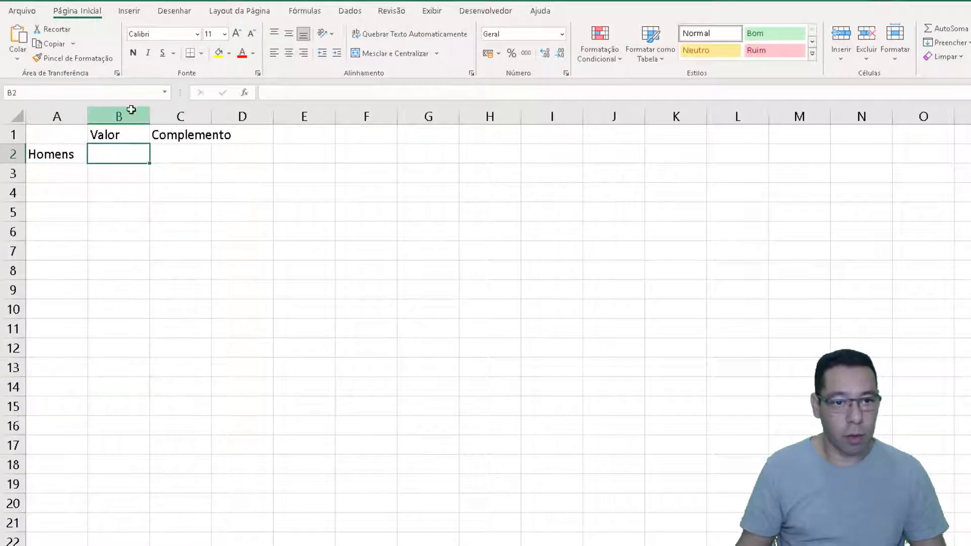
pyautogui.moveTo(130, 108); pyautogui.dragTo(258, 121)
pyautogui.click(230, 151)
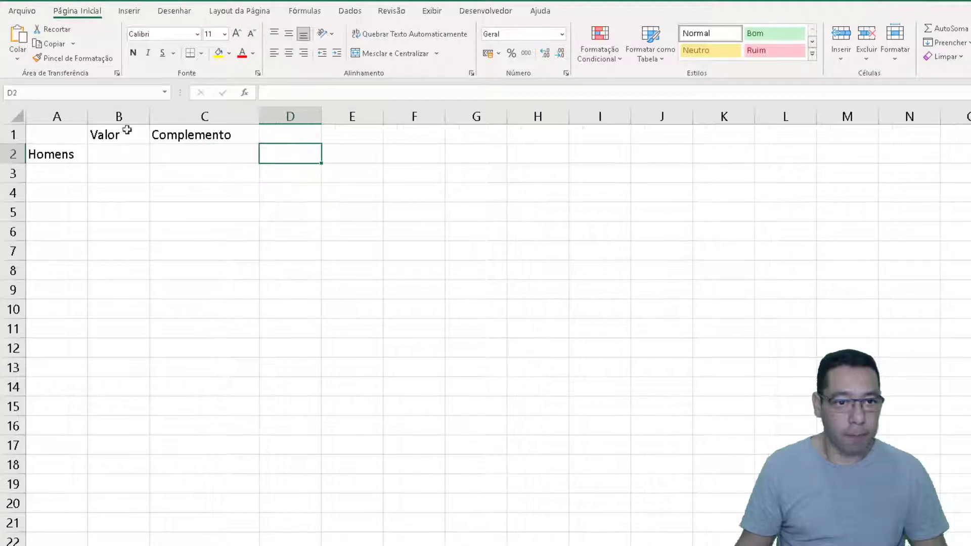
pyautogui.moveTo(150, 117); pyautogui.dragTo(183, 117)
# Enter the random-number formula =ALEATÓRIO() in B2 under Valor
pyautogui.click(123, 156)
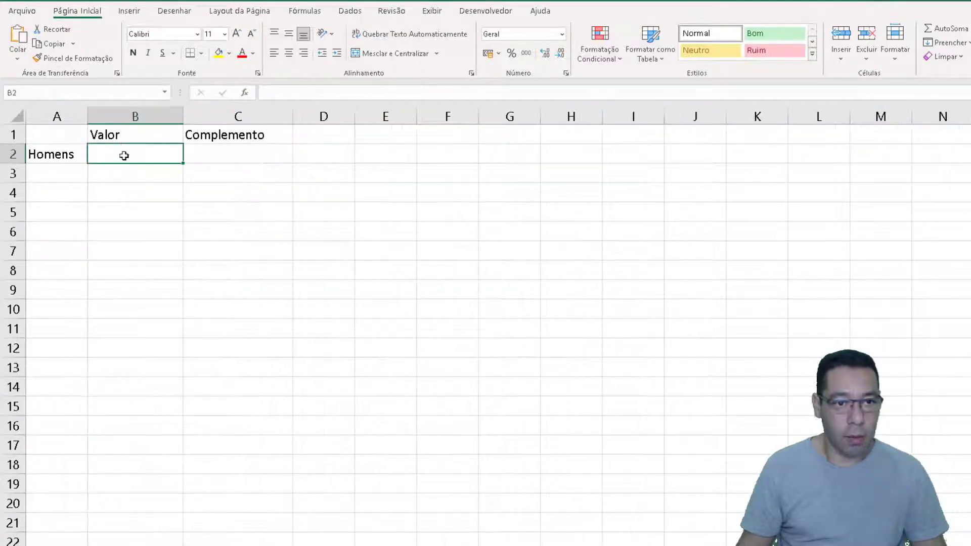
pyautogui.write('=ale')
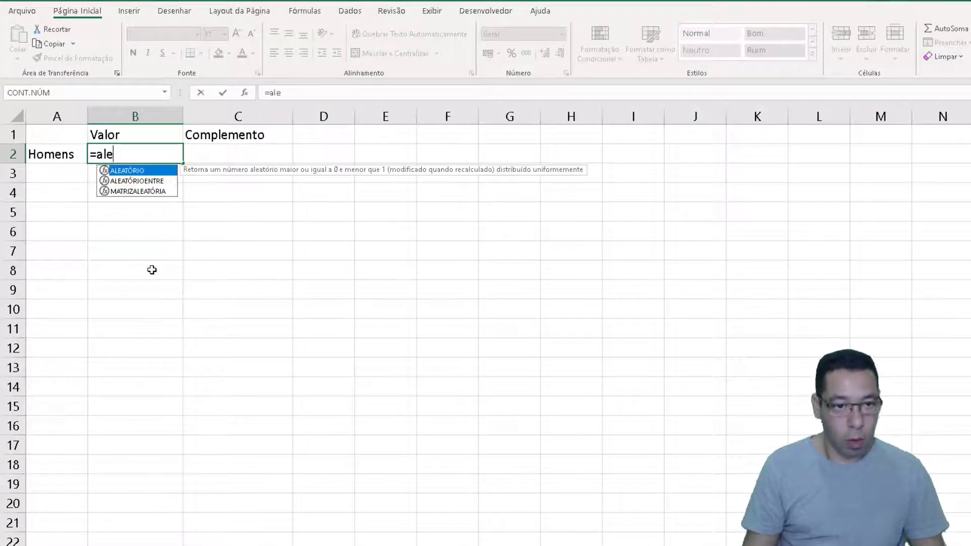
pyautogui.press('Tab')
pyautogui.write(')')
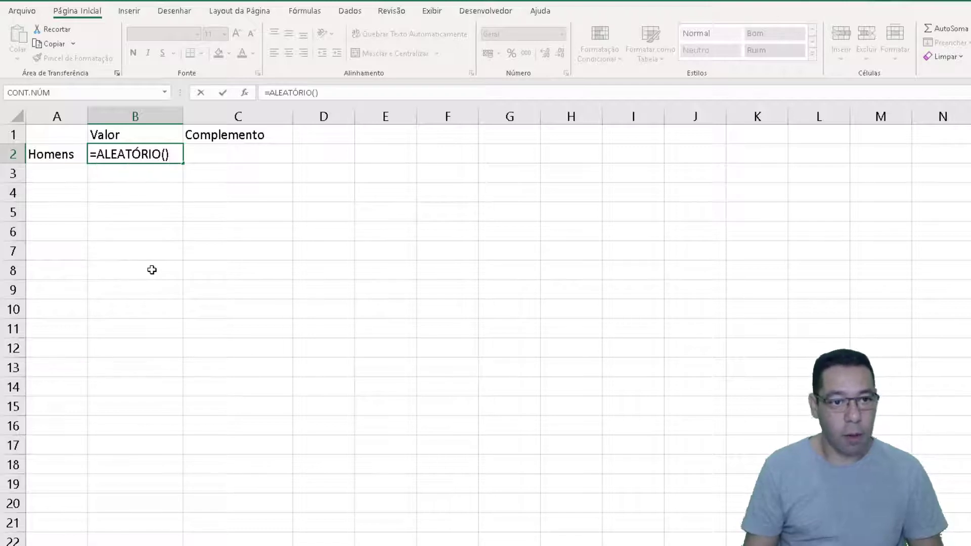
pyautogui.hotkey('ctrl', 'Return')
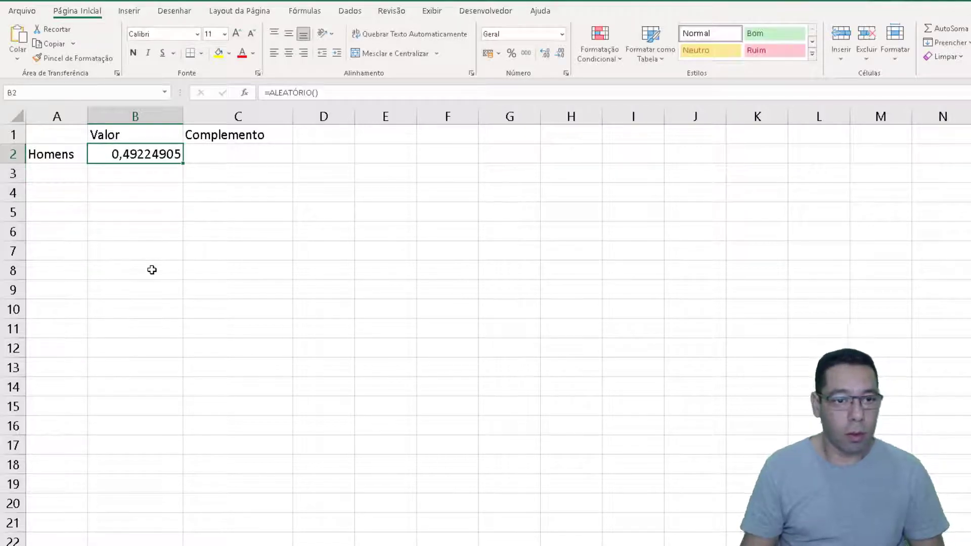
# Enter the formula =1-B2 in C2 to calculate the complement of the value
pyautogui.click(223, 151)
pyautogui.write('=')
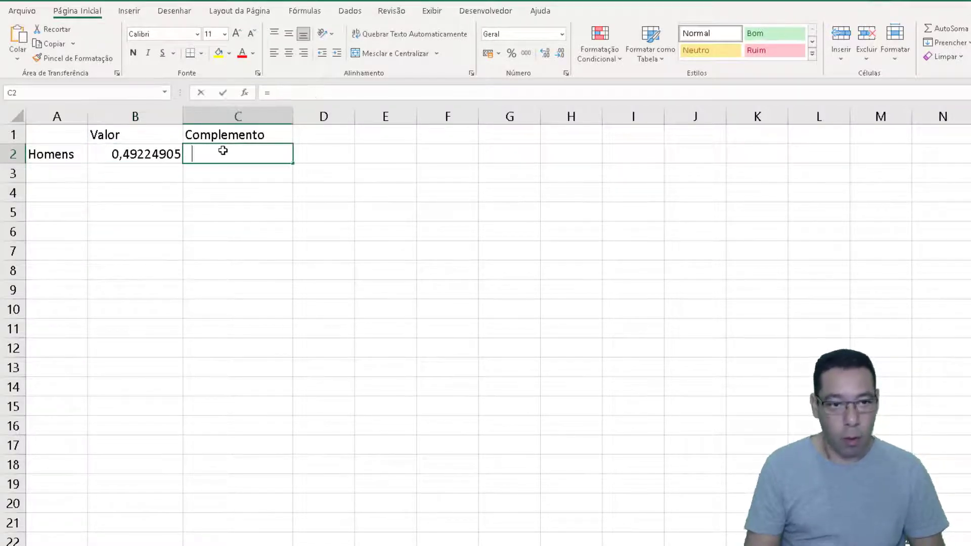
pyautogui.write('1')
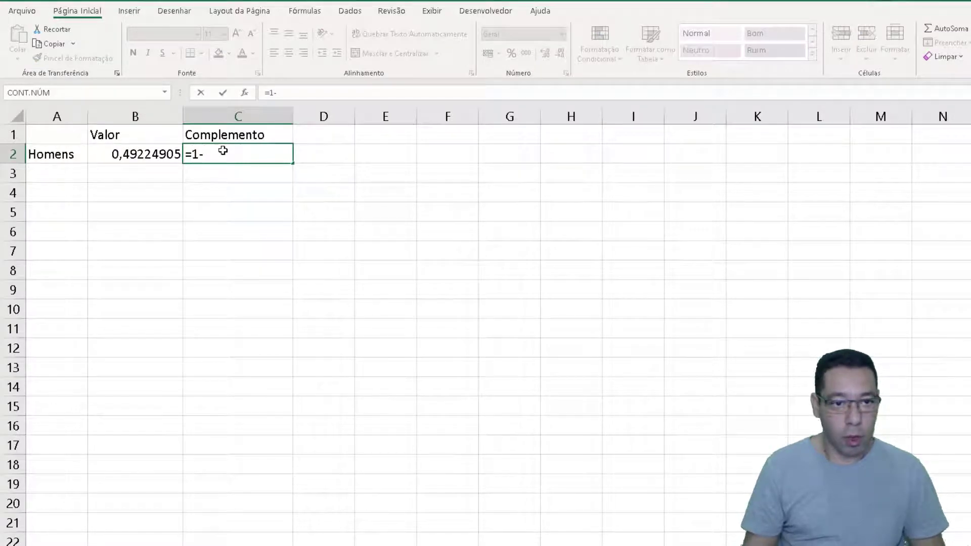
pyautogui.write('-')
pyautogui.press('Left')
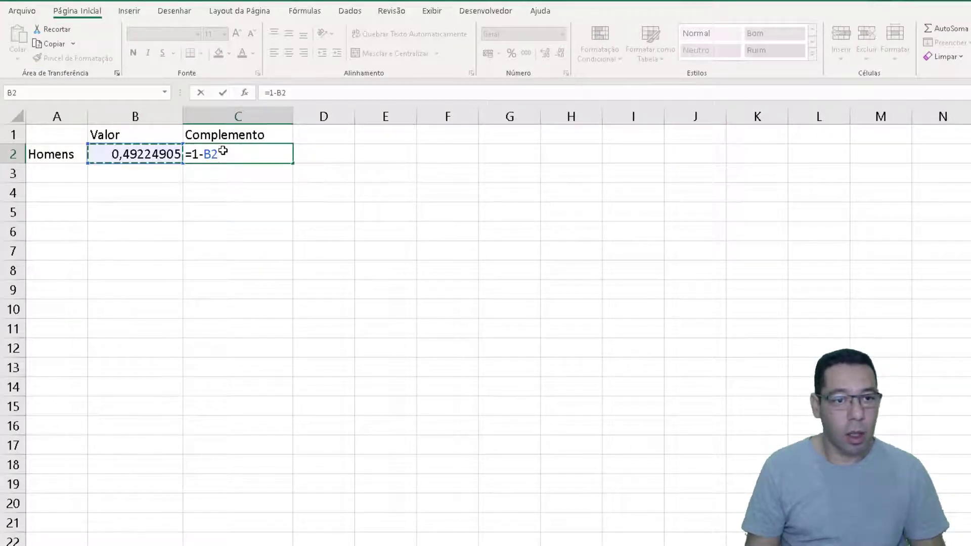
pyautogui.press('Return')
# Format B2:C2 as percentages and center their contents
pyautogui.press('Up')
pyautogui.hotkey('shift', 'Left')
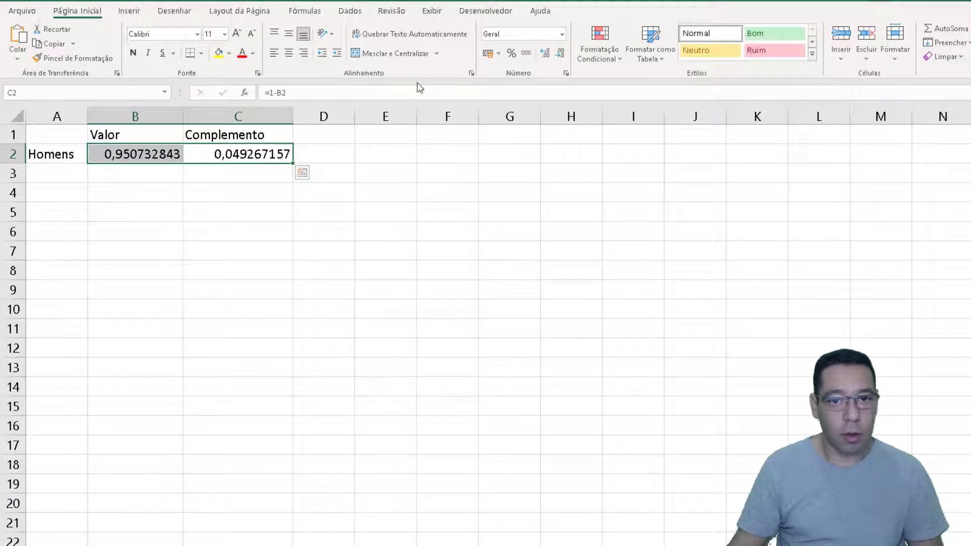
pyautogui.click(510, 54)
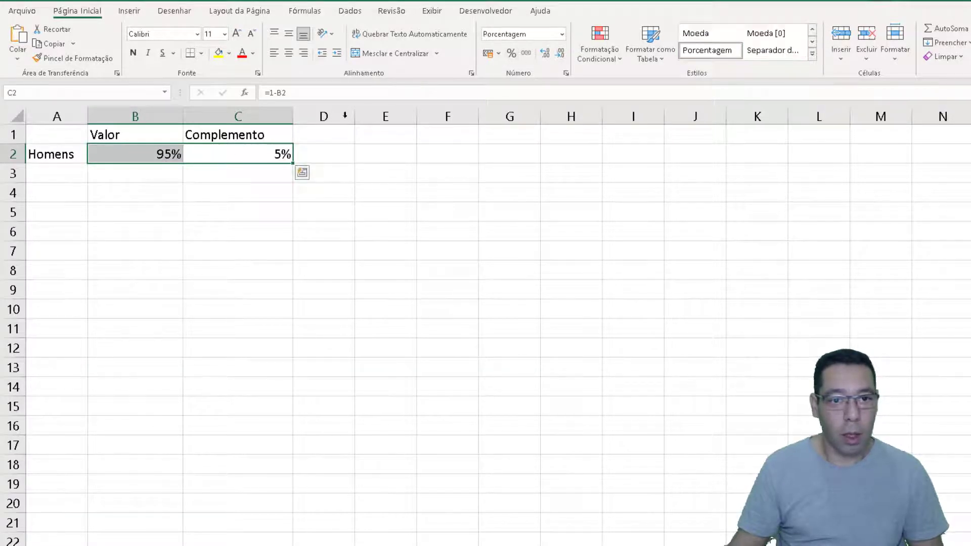
pyautogui.click(288, 54)
pyautogui.click(174, 196)
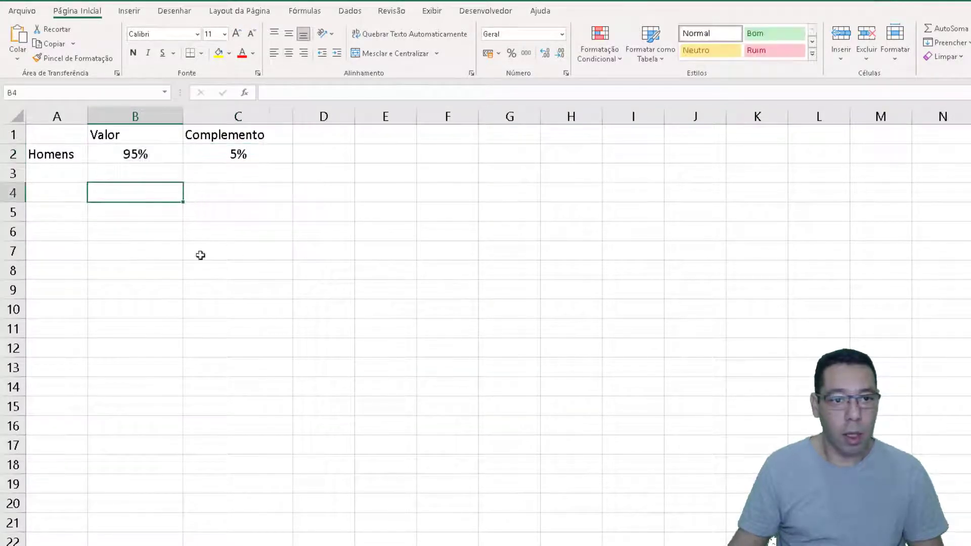
# Inspect the formulas in B2 and C2 and recalculate several times to check how both percentages change together
pyautogui.click(115, 147)
pyautogui.click(218, 151)
pyautogui.click(151, 153)
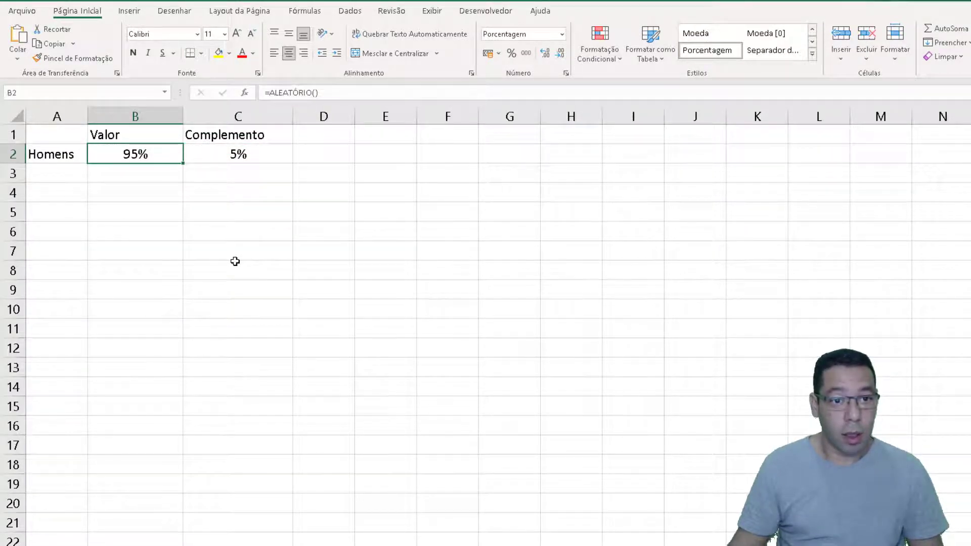
pyautogui.click(205, 157)
pyautogui.click(154, 154)
pyautogui.click(212, 153)
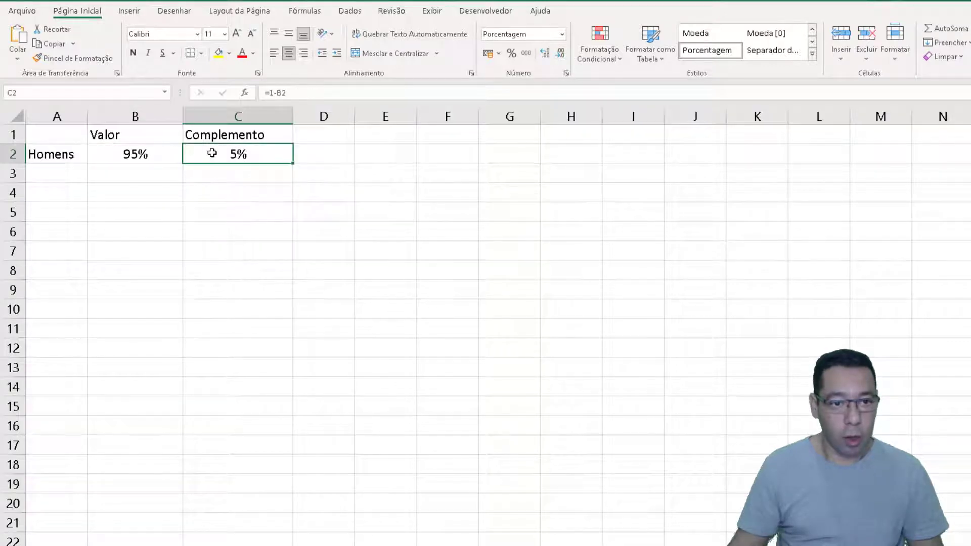
pyautogui.press('F9')
pyautogui.press('F9')
pyautogui.press('F9')
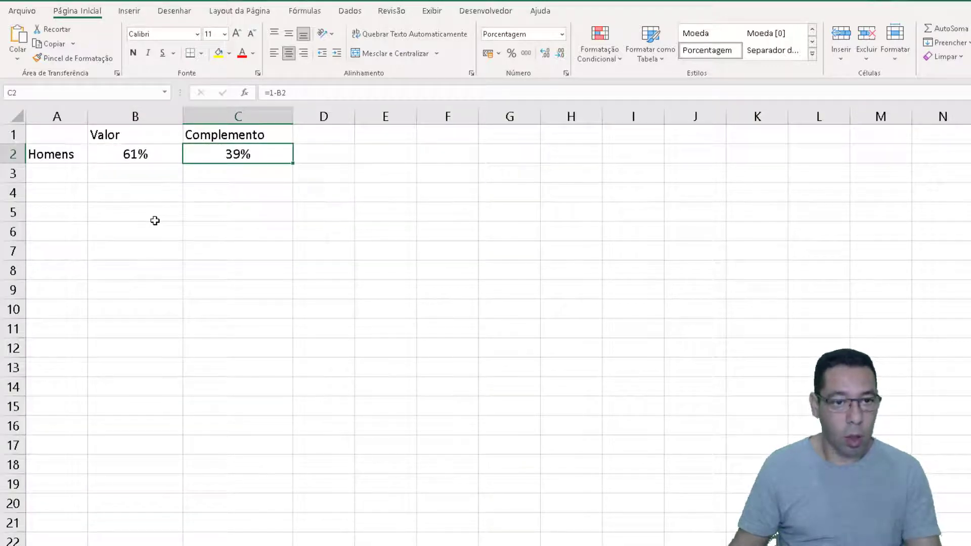
pyautogui.click(113, 155)
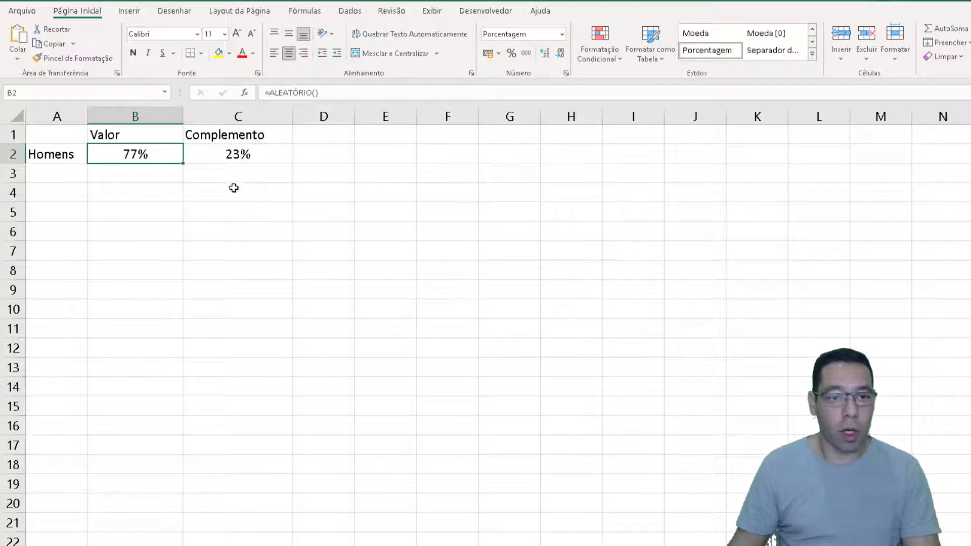
pyautogui.press('F9')
pyautogui.press('F9')
pyautogui.press('F9')
pyautogui.press('F9')
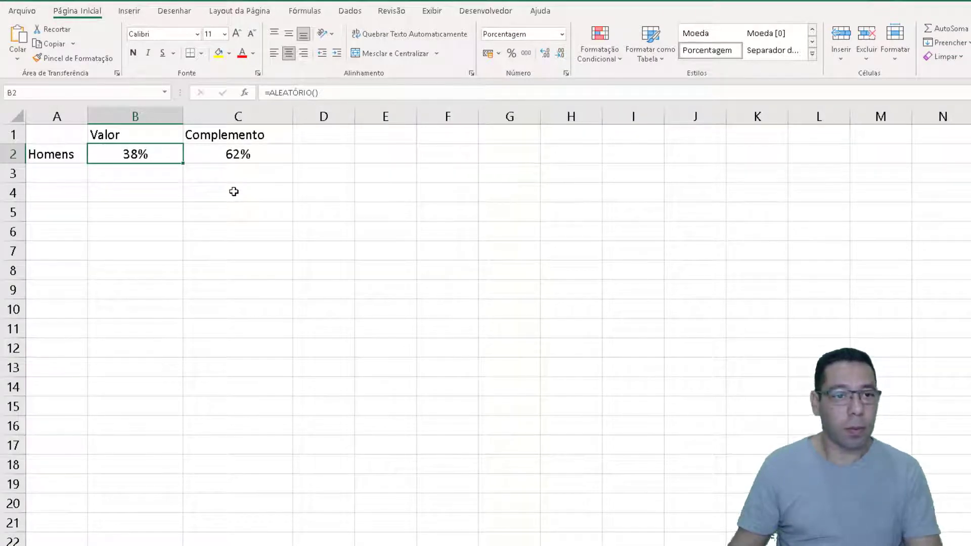
# Insert a doughnut chart from A2:C2 and place it just beside the data table, starting at column D
pyautogui.moveTo(66, 154); pyautogui.dragTo(238, 156)
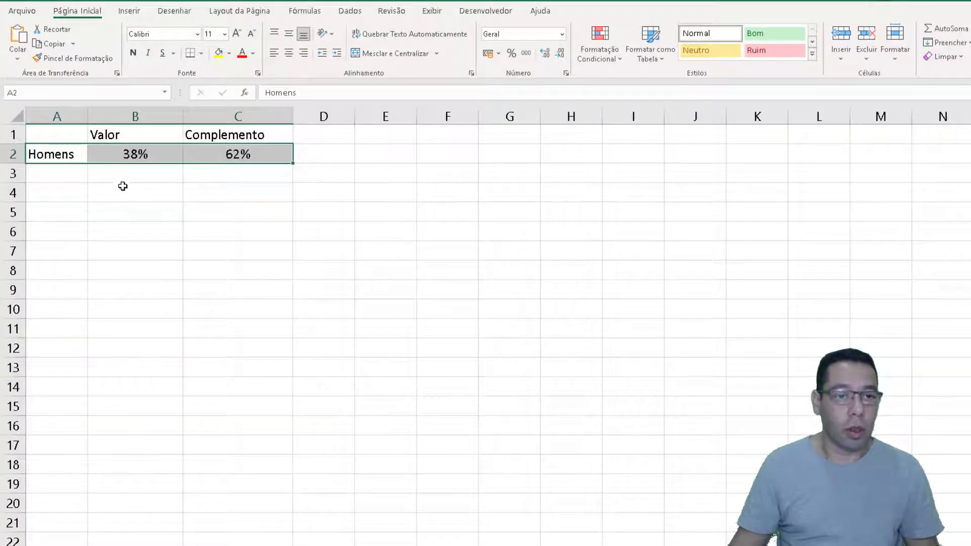
pyautogui.click(130, 11)
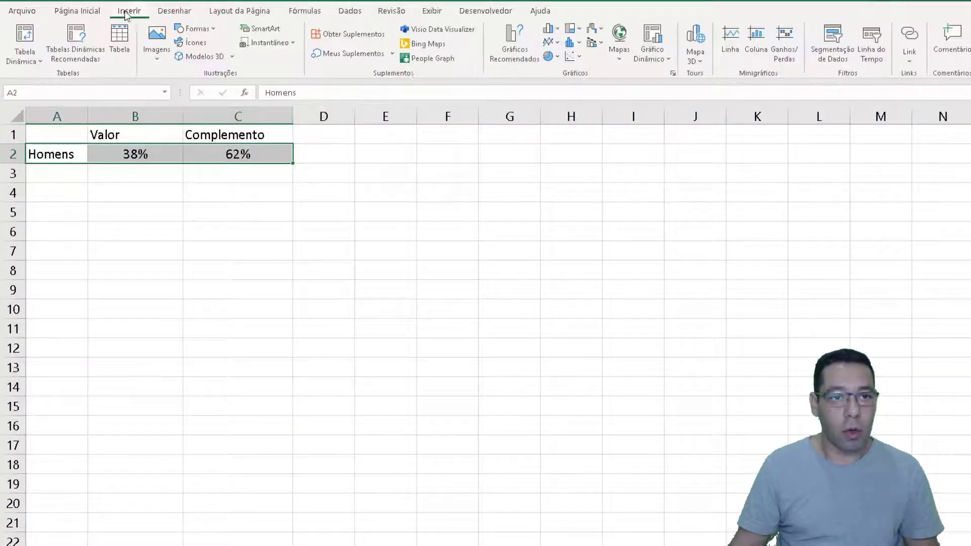
pyautogui.click(550, 56)
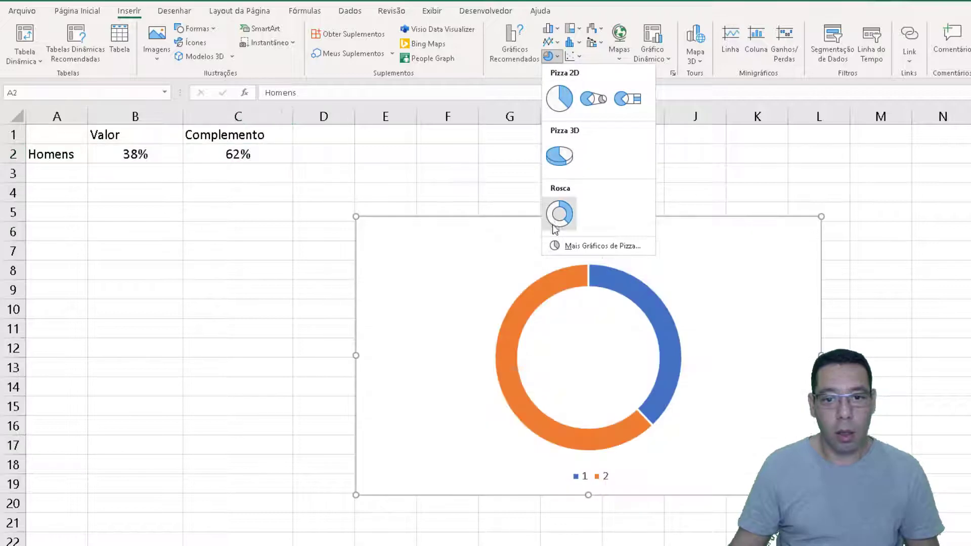
pyautogui.click(559, 213)
pyautogui.moveTo(461, 201); pyautogui.dragTo(419, 157)
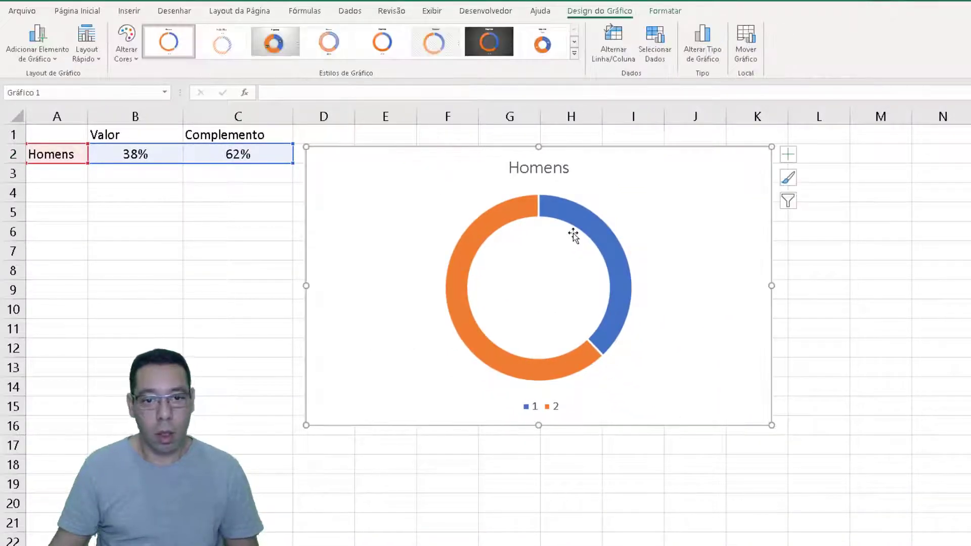
# Delete the doughnut chart's title and legend
pyautogui.click(551, 172)
pyautogui.press('Delete')
pyautogui.click(542, 411)
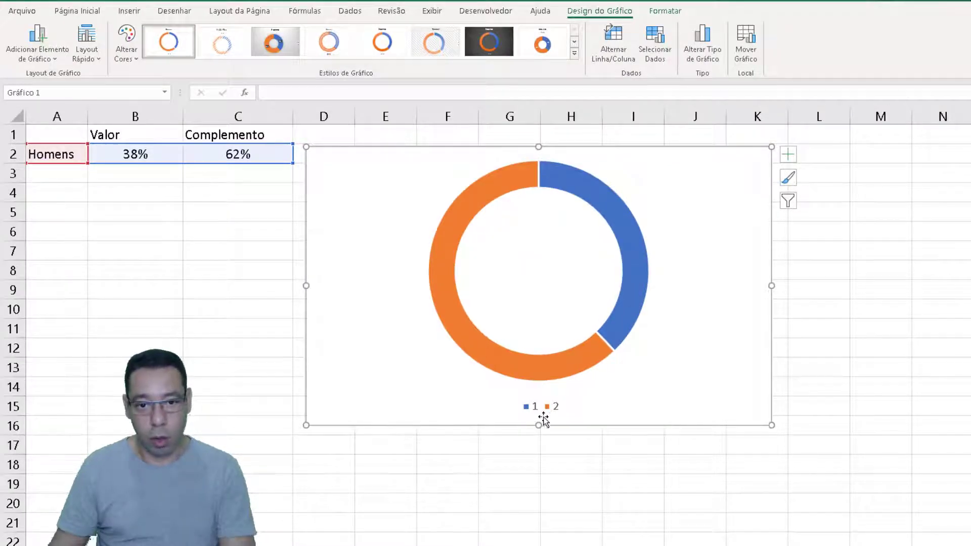
pyautogui.press('Delete')
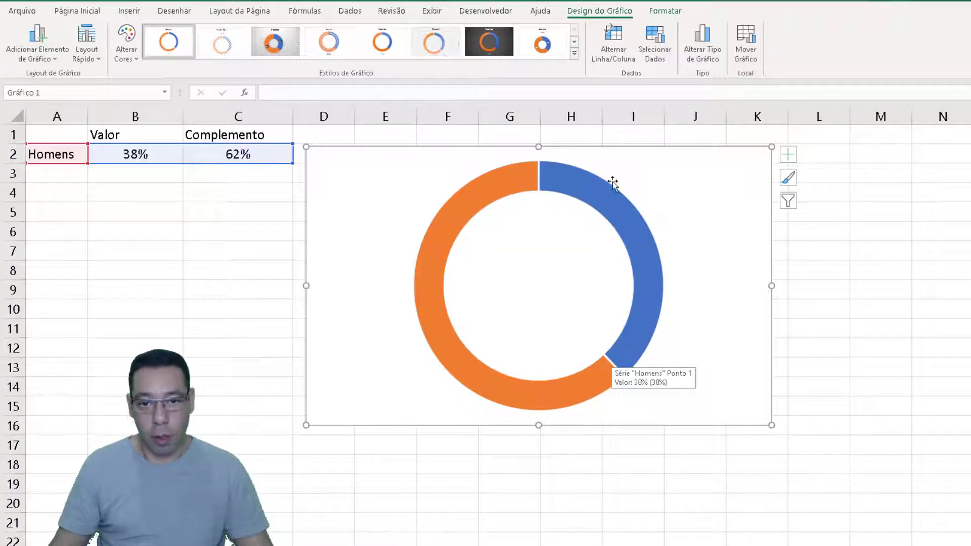
# Set the orange complement slice of the doughnut to no fill, leaving the blue slice filled
pyautogui.click(447, 230)
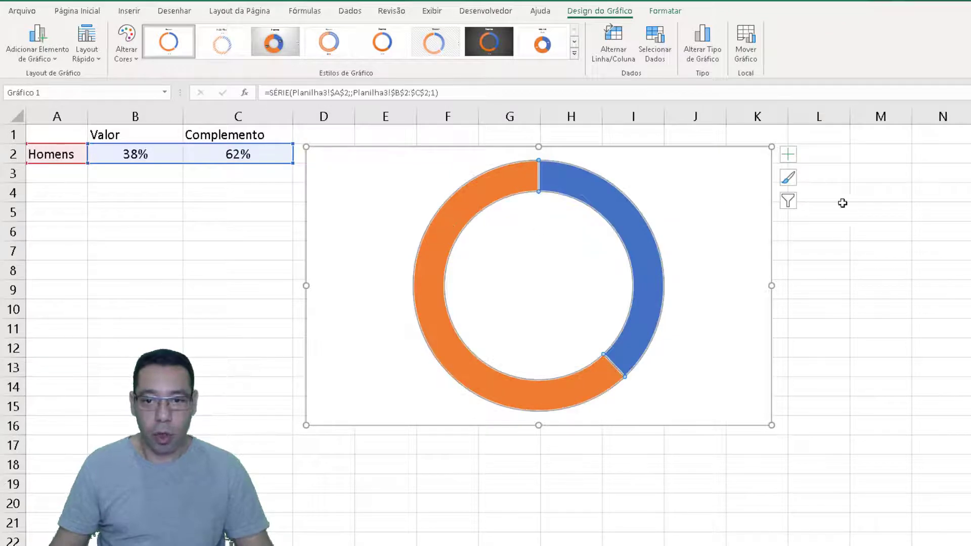
pyautogui.click(855, 209)
pyautogui.click(574, 180)
pyautogui.moveTo(429, 307)
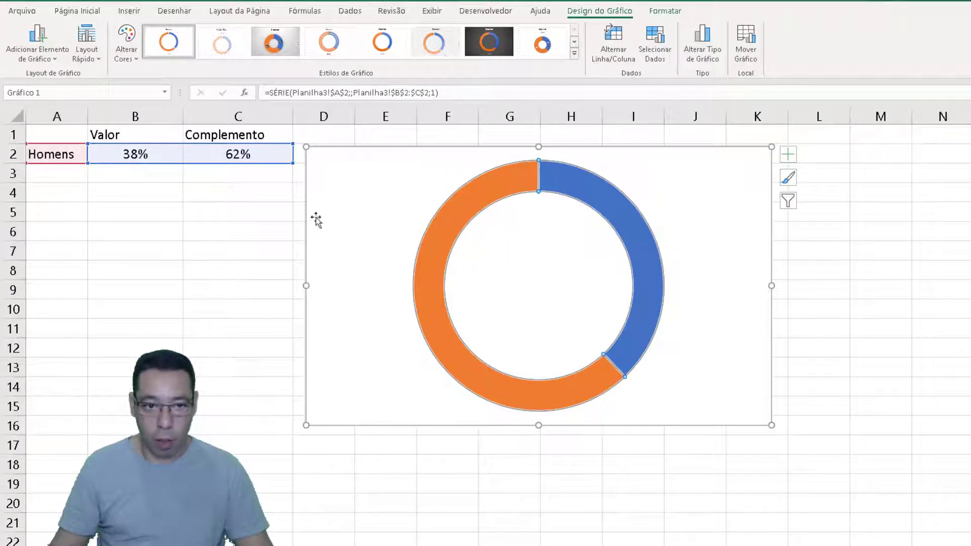
pyautogui.click(436, 286)
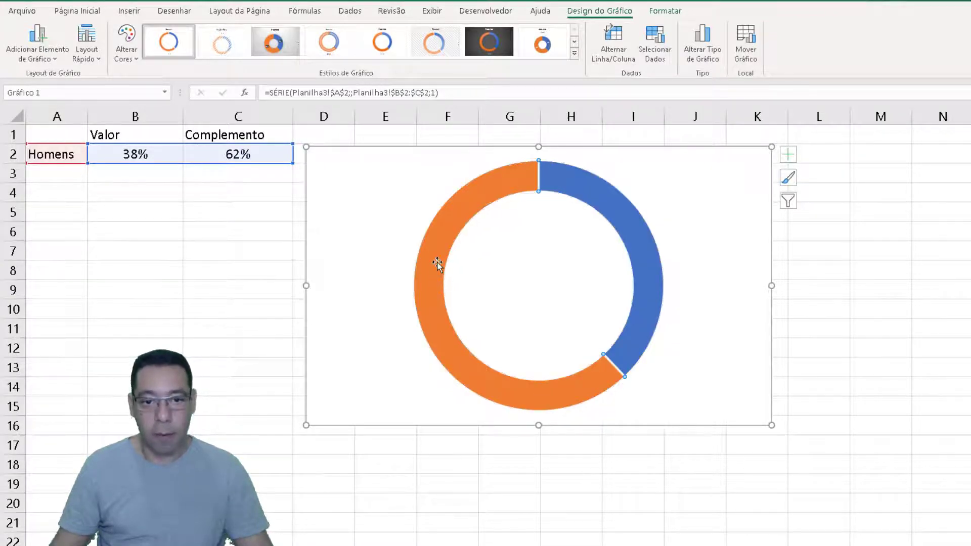
pyautogui.rightClick(437, 262)
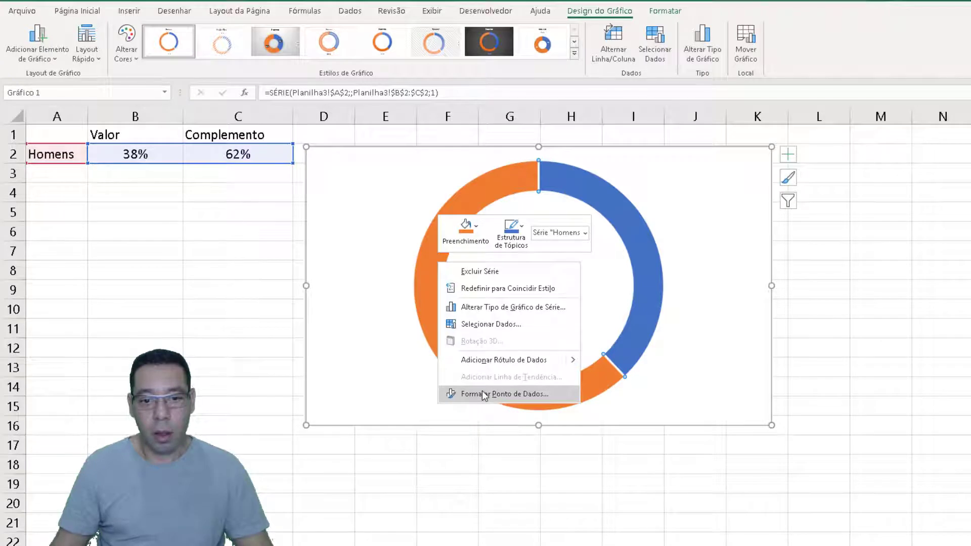
pyautogui.click(494, 394)
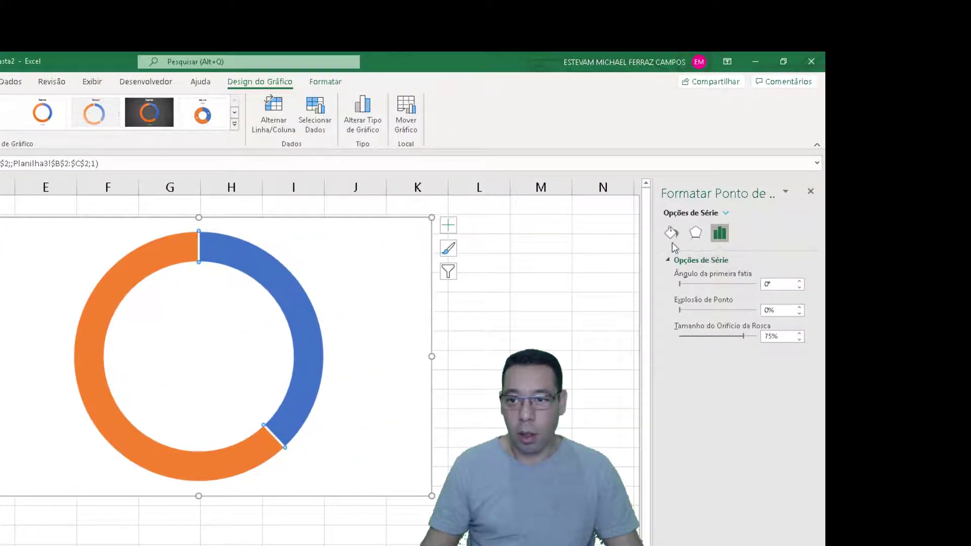
pyautogui.click(671, 237)
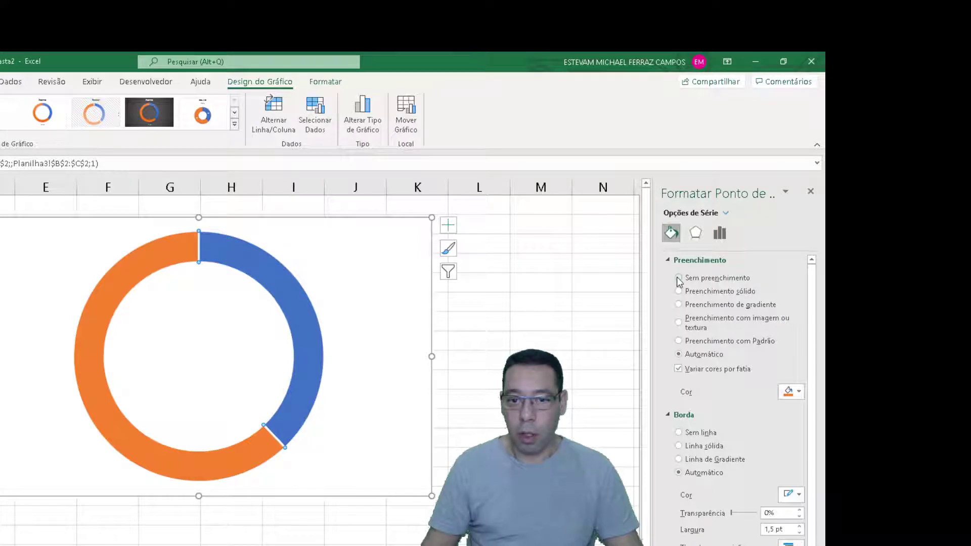
pyautogui.click(679, 278)
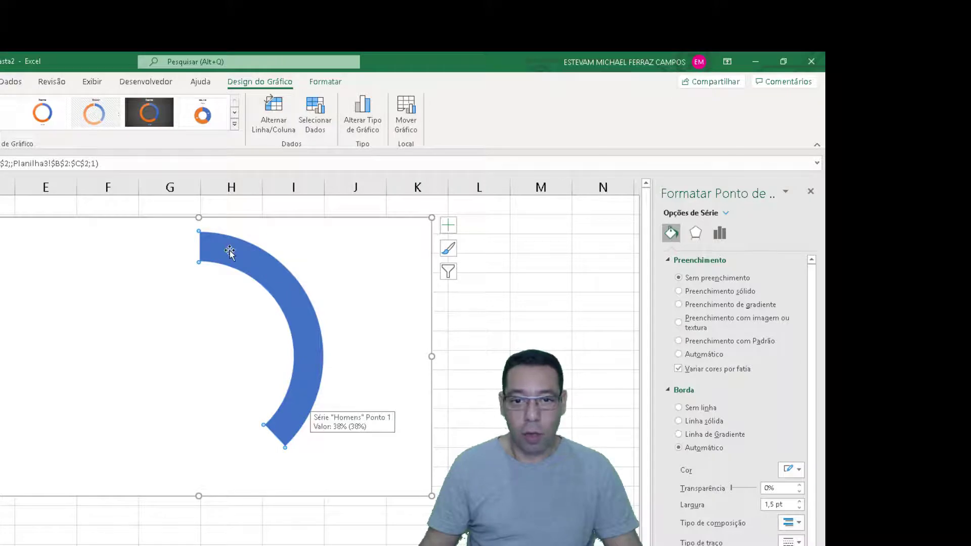
pyautogui.click(488, 369)
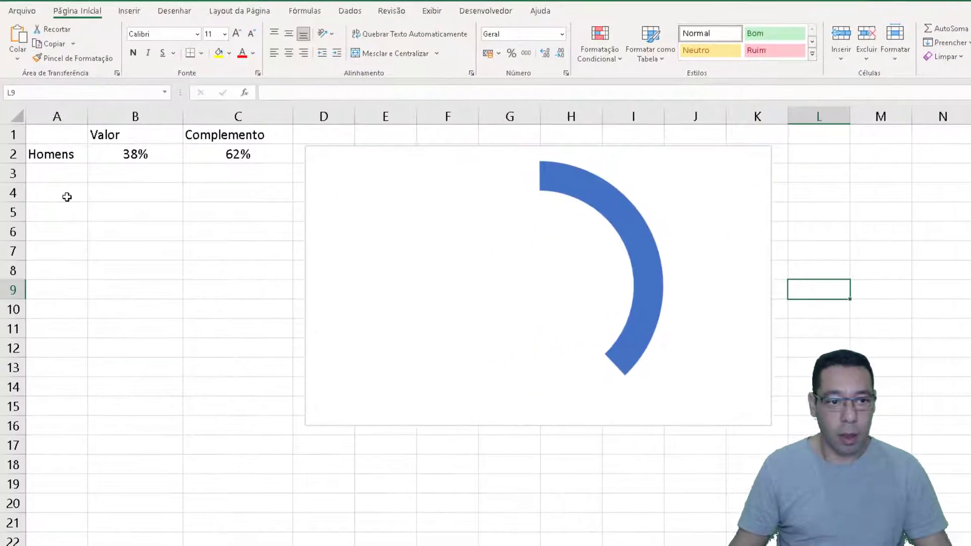
# Fill A4:A13 with the sequence 1 to 10
pyautogui.click(68, 196)
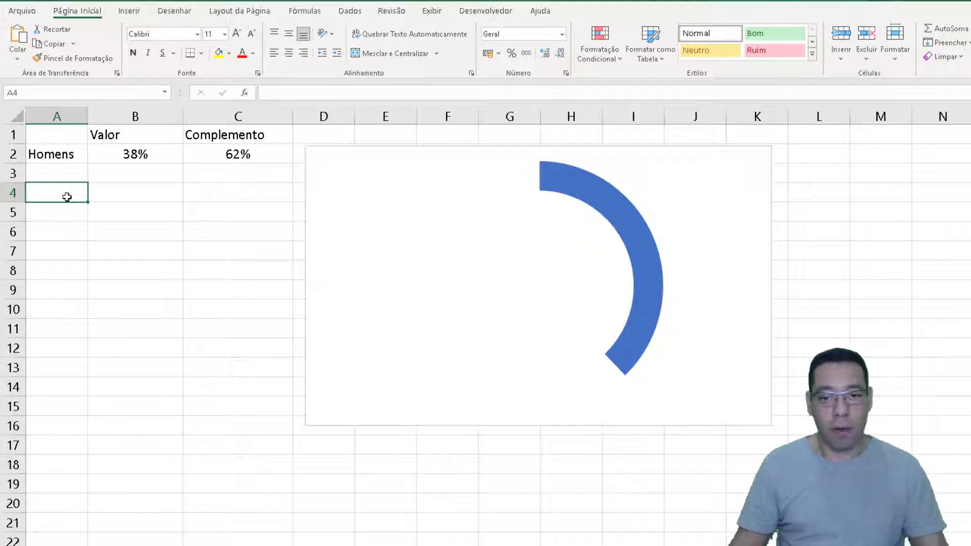
pyautogui.moveTo(67, 190); pyautogui.dragTo(72, 309)
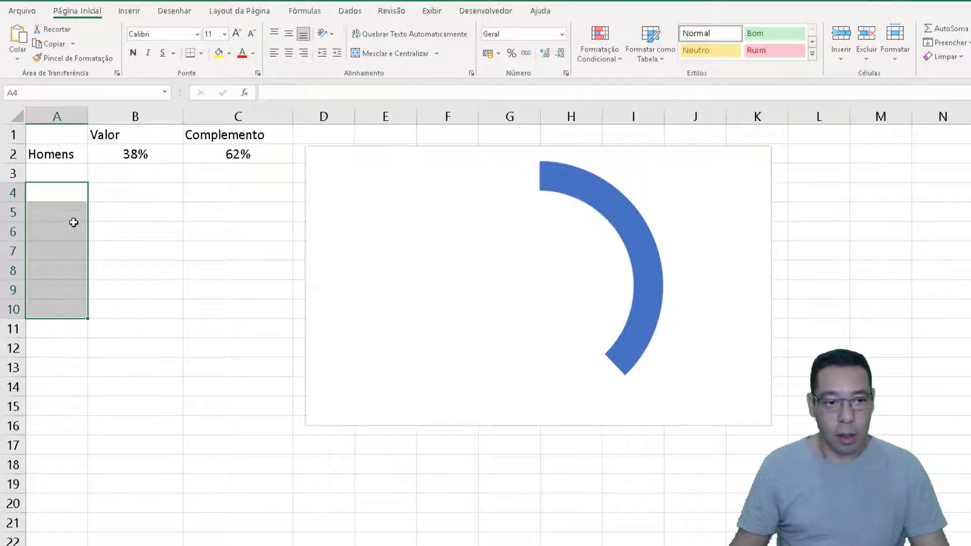
pyautogui.click(45, 191)
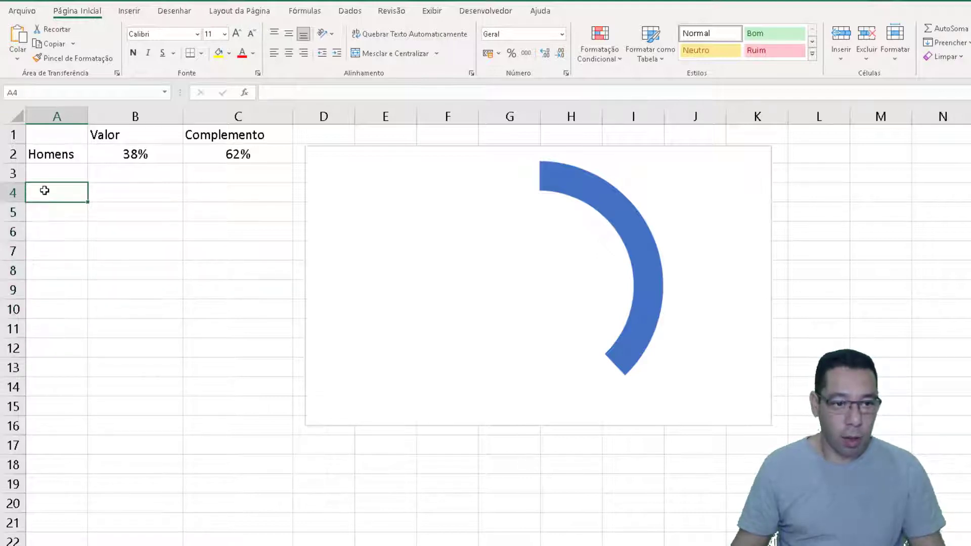
pyautogui.write('1')
pyautogui.press('Return')
pyautogui.write('2')
pyautogui.press('Up')
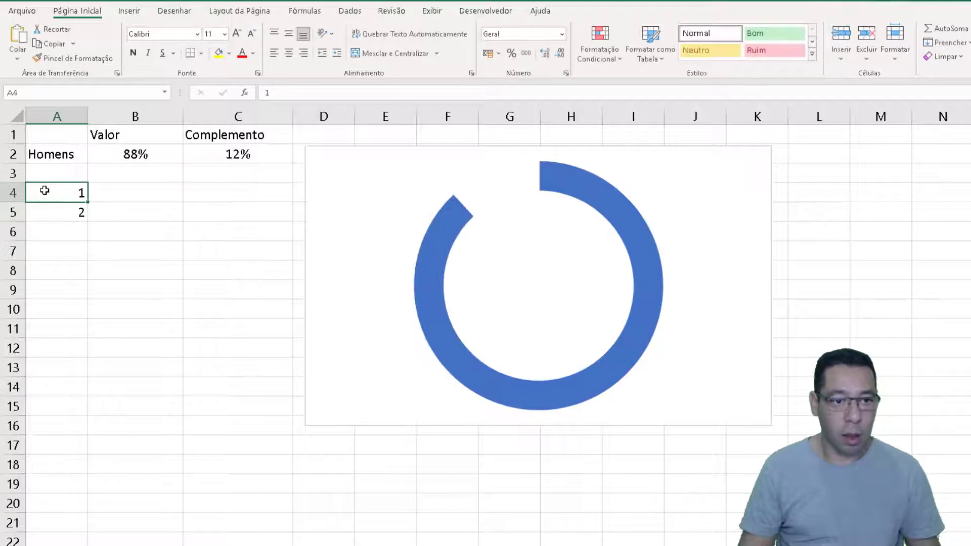
pyautogui.hotkey('shift', 'Down')
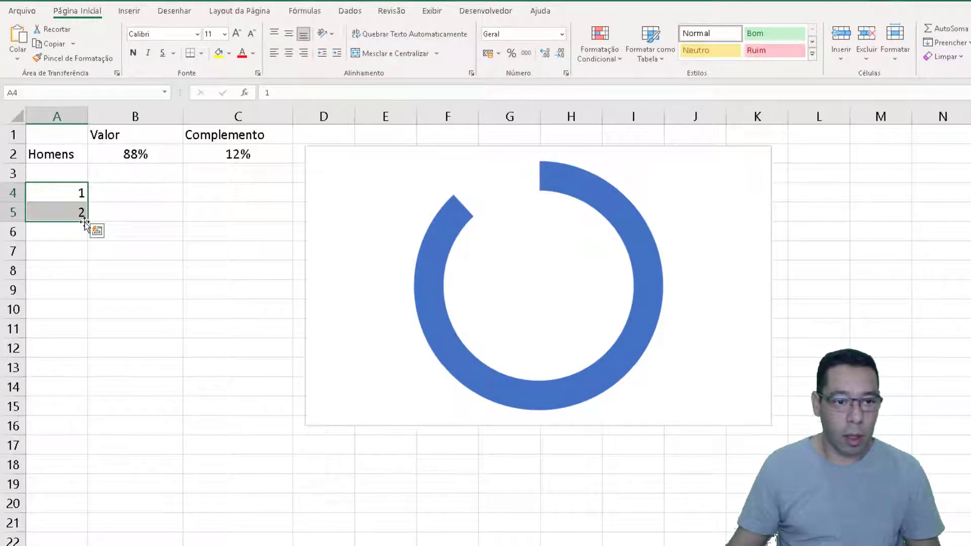
pyautogui.moveTo(85, 245); pyautogui.dragTo(87, 377)
pyautogui.moveTo(47, 195); pyautogui.dragTo(47, 372)
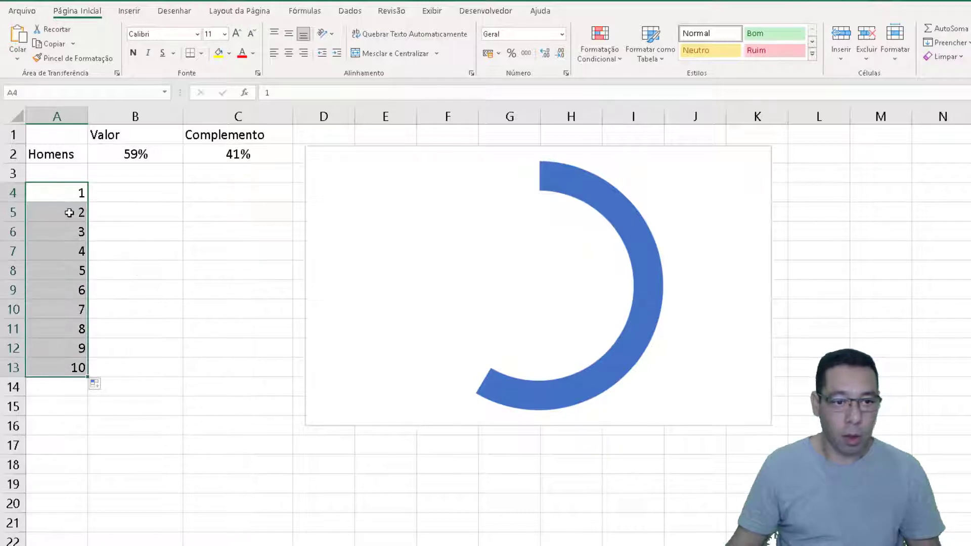
# Enter the value 1 in every cell of B4:B13, beside the numbers 1 to 10
pyautogui.moveTo(137, 192); pyautogui.dragTo(143, 357)
pyautogui.click(137, 196)
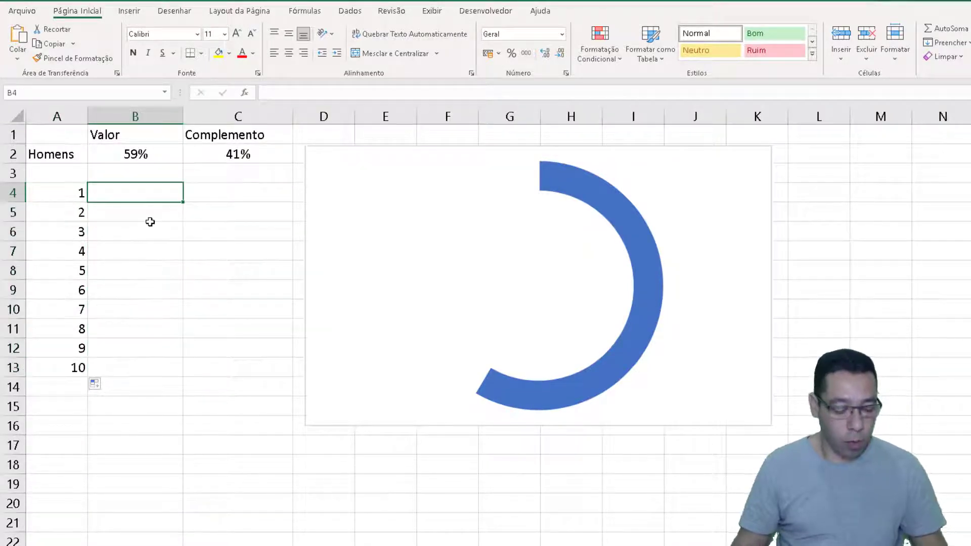
pyautogui.write('1')
pyautogui.press('Return')
pyautogui.write('1')
pyautogui.press('Return')
pyautogui.write('1 1 1')
pyautogui.press('Return')
pyautogui.write('1 1 1')
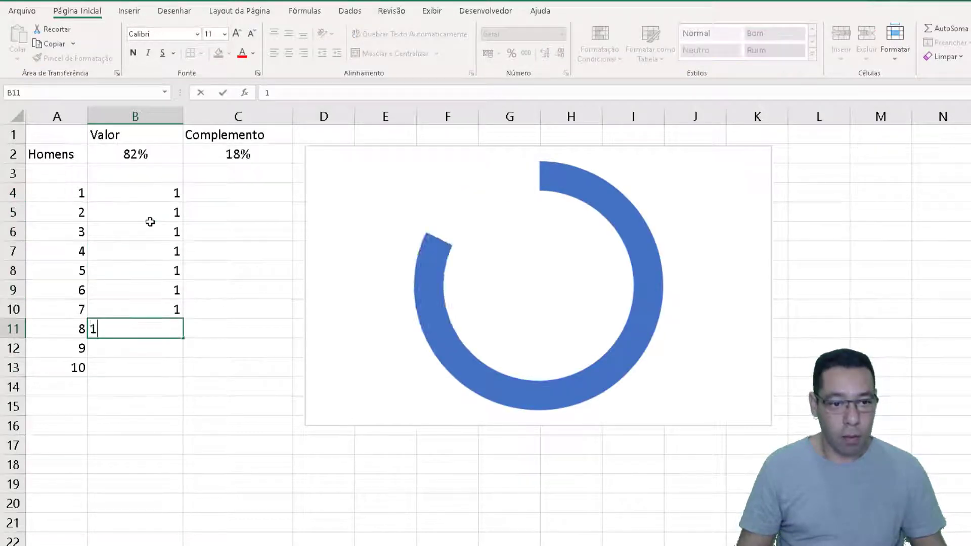
pyautogui.press('Return')
pyautogui.write('1')
pyautogui.press('Return')
pyautogui.write('1')
pyautogui.press('Up')
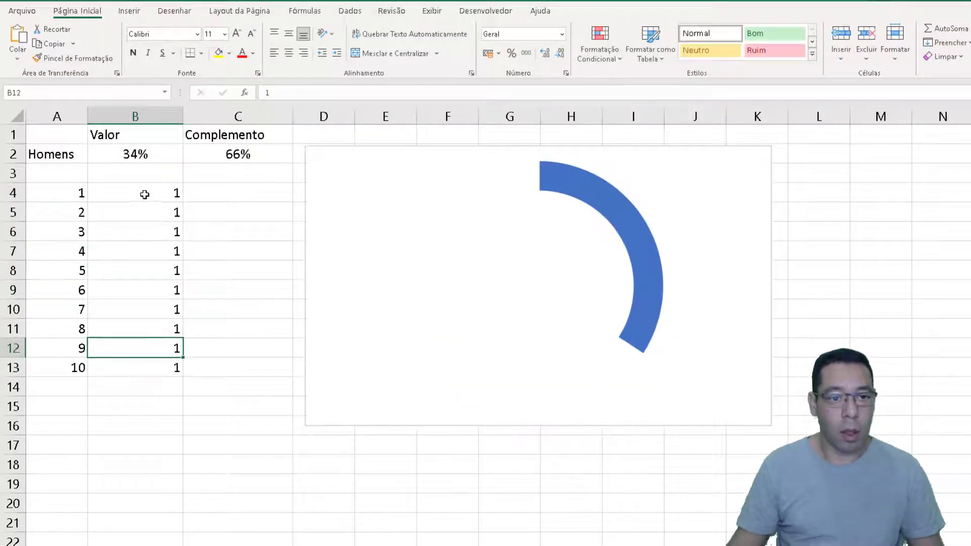
# Review the equal values in B4:B13 as the basis for dividing the ring into segments
pyautogui.moveTo(143, 192); pyautogui.dragTo(152, 367)
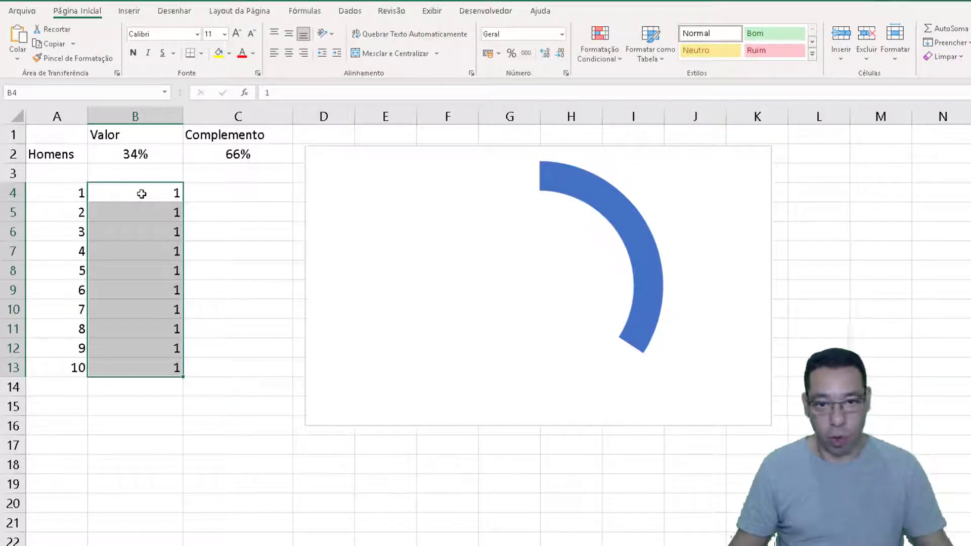
pyautogui.moveTo(141, 194); pyautogui.dragTo(136, 369)
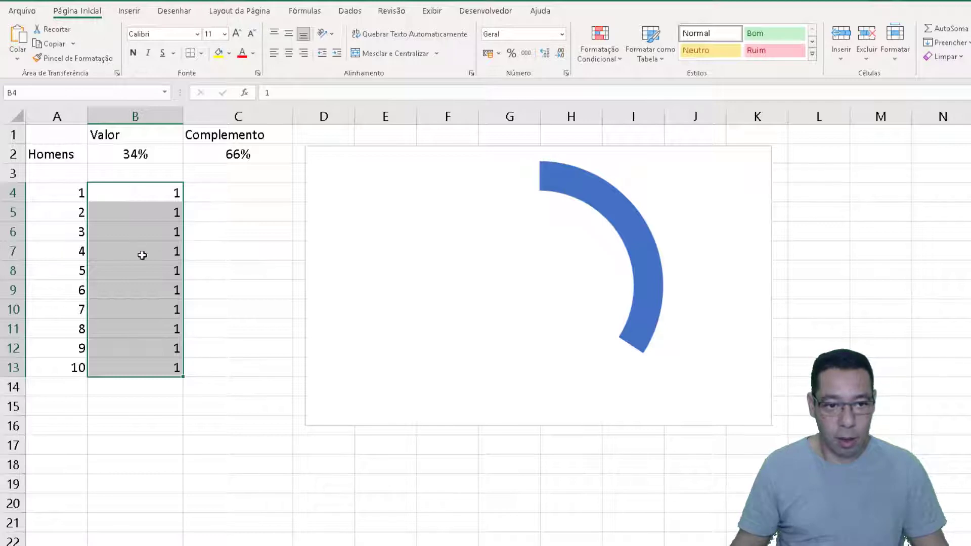
pyautogui.moveTo(139, 190); pyautogui.dragTo(142, 373)
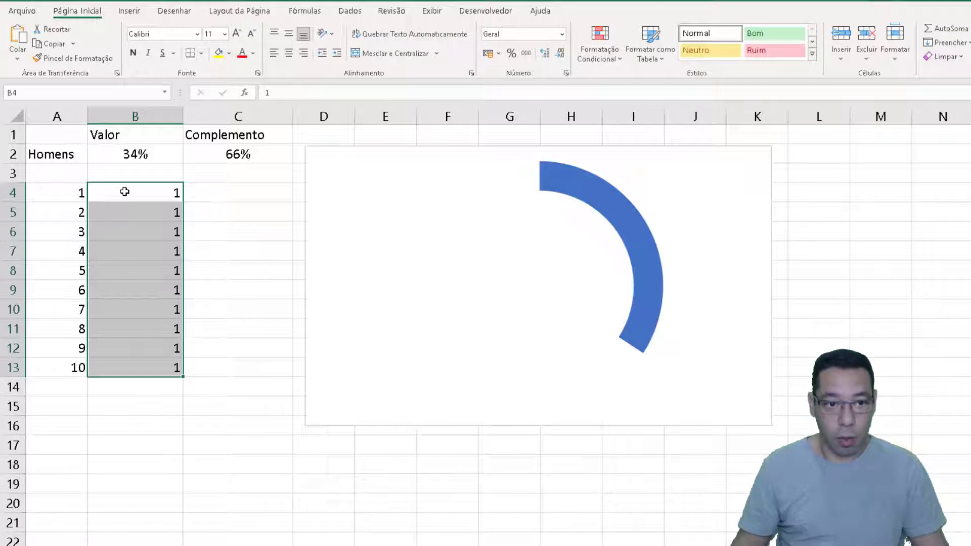
pyautogui.moveTo(125, 192); pyautogui.dragTo(139, 374)
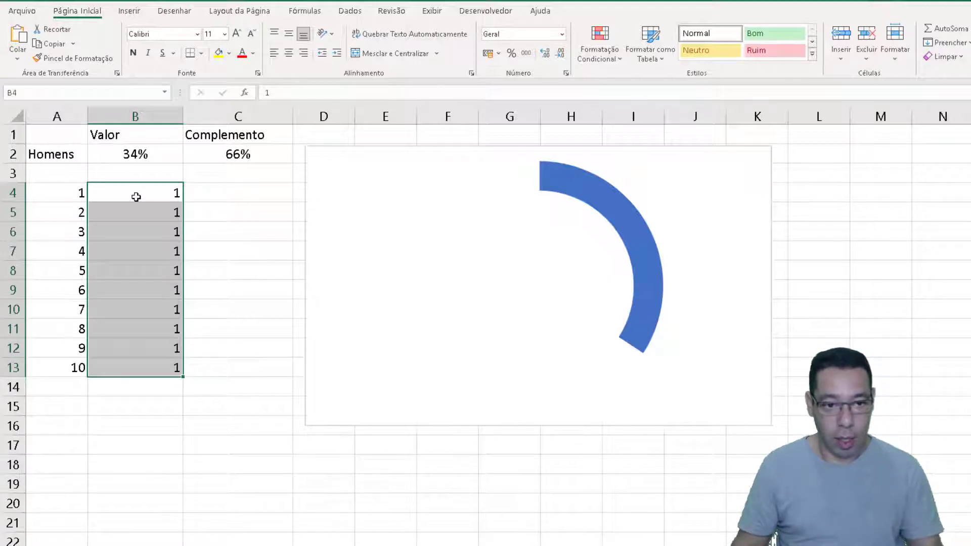
pyautogui.moveTo(136, 197); pyautogui.dragTo(144, 374)
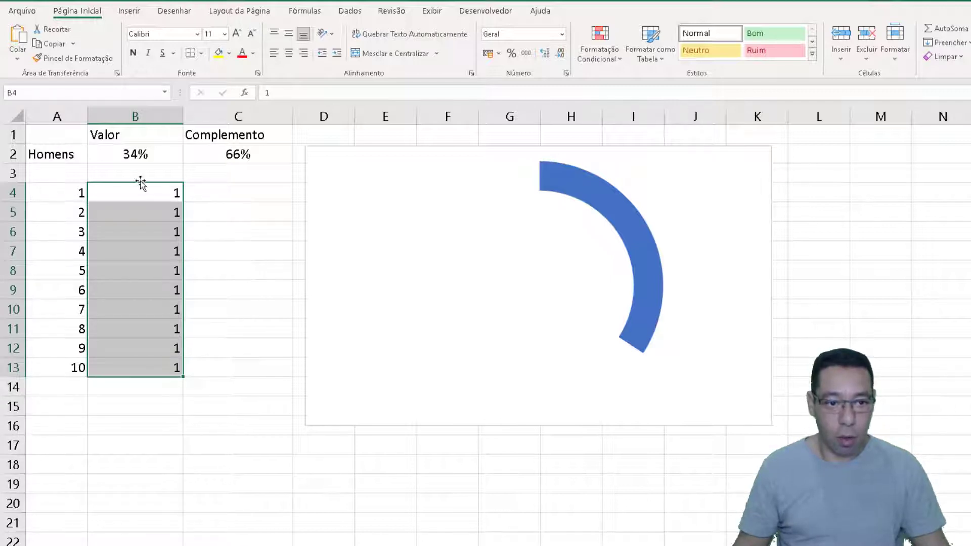
pyautogui.moveTo(136, 195); pyautogui.dragTo(136, 367)
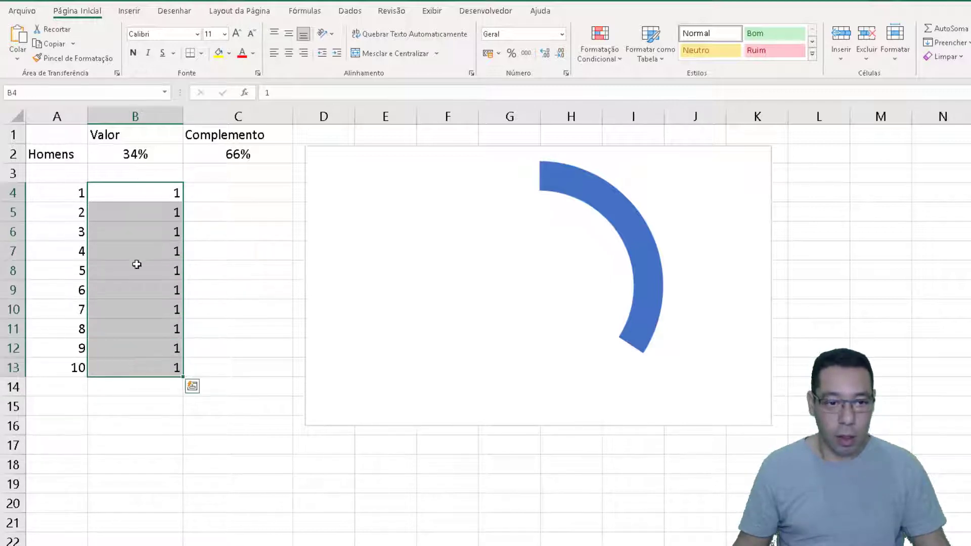
pyautogui.click(161, 192)
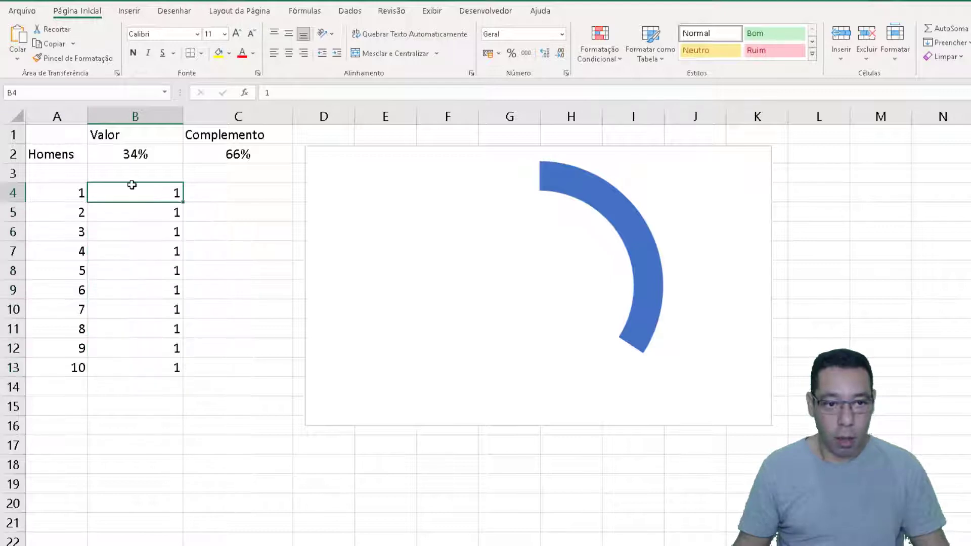
pyautogui.moveTo(131, 191); pyautogui.dragTo(142, 365)
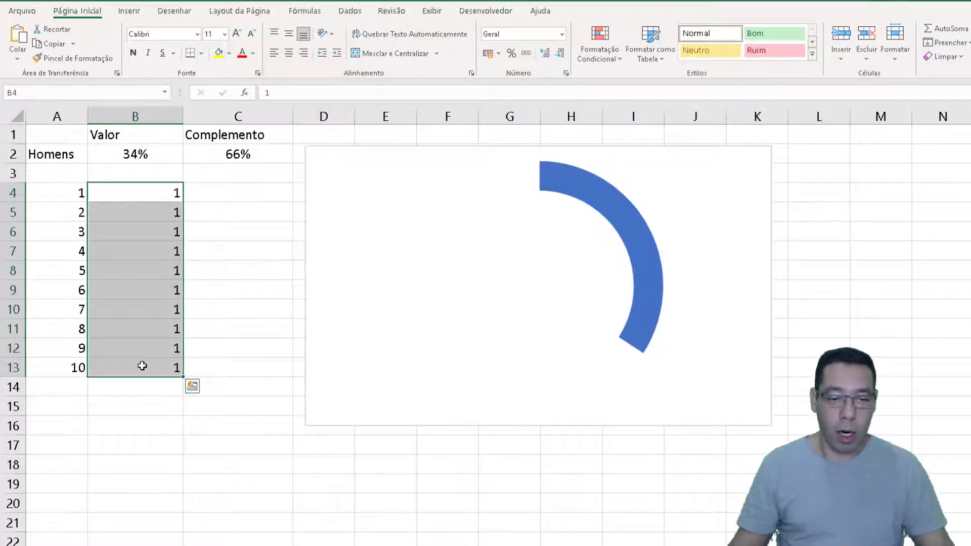
pyautogui.moveTo(129, 217); pyautogui.dragTo(139, 366)
pyautogui.click(138, 191)
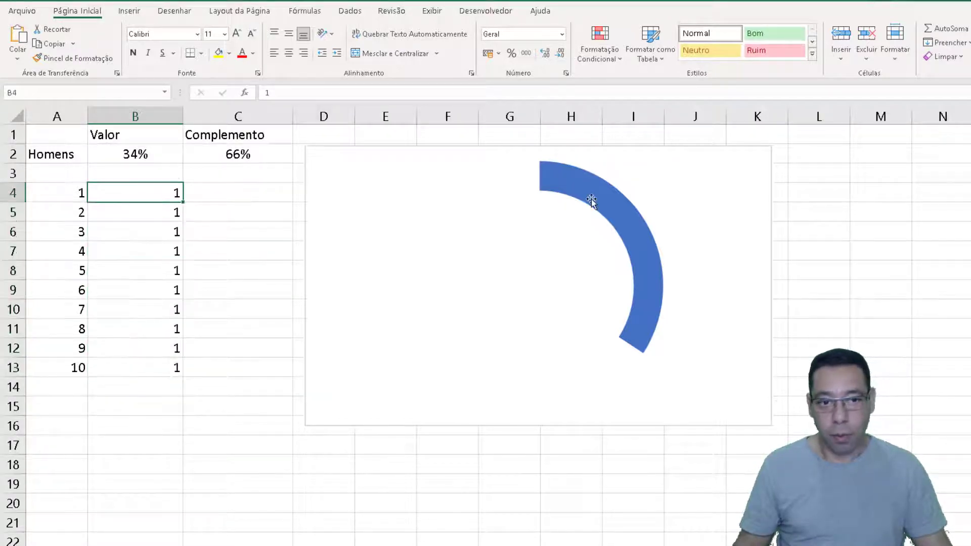
pyautogui.moveTo(151, 187); pyautogui.dragTo(145, 368)
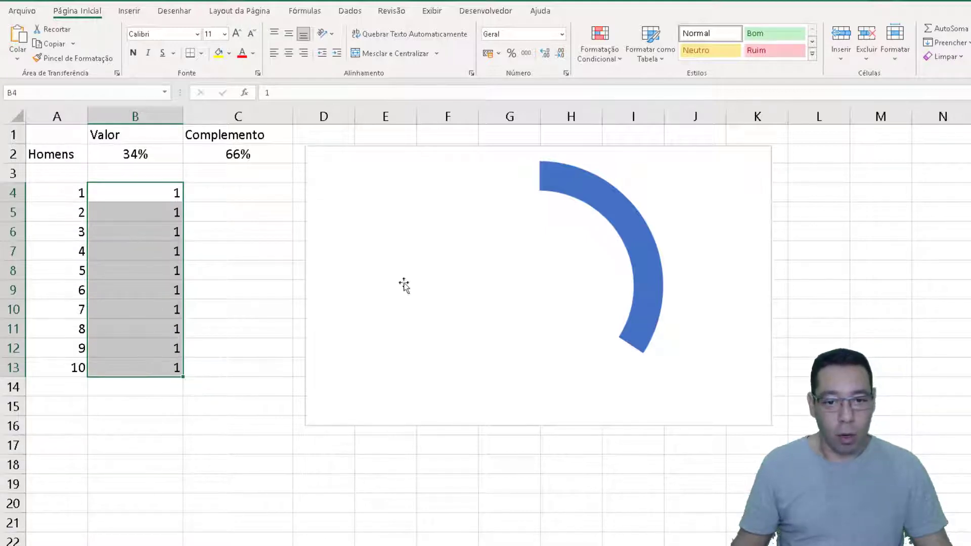
# Add a new data series named Marcações to the doughnut chart
pyautogui.click(338, 334)
pyautogui.rightClick(339, 334)
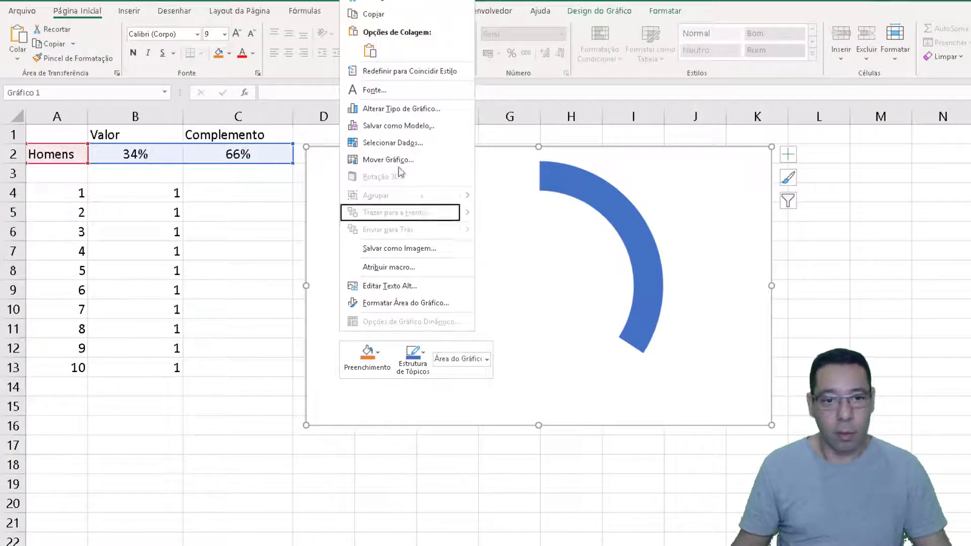
pyautogui.click(398, 150)
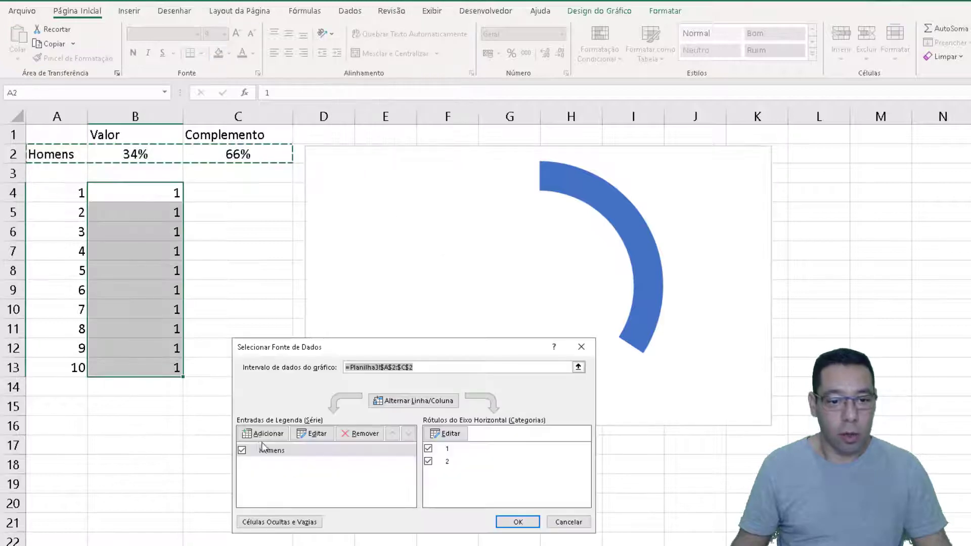
pyautogui.click(276, 436)
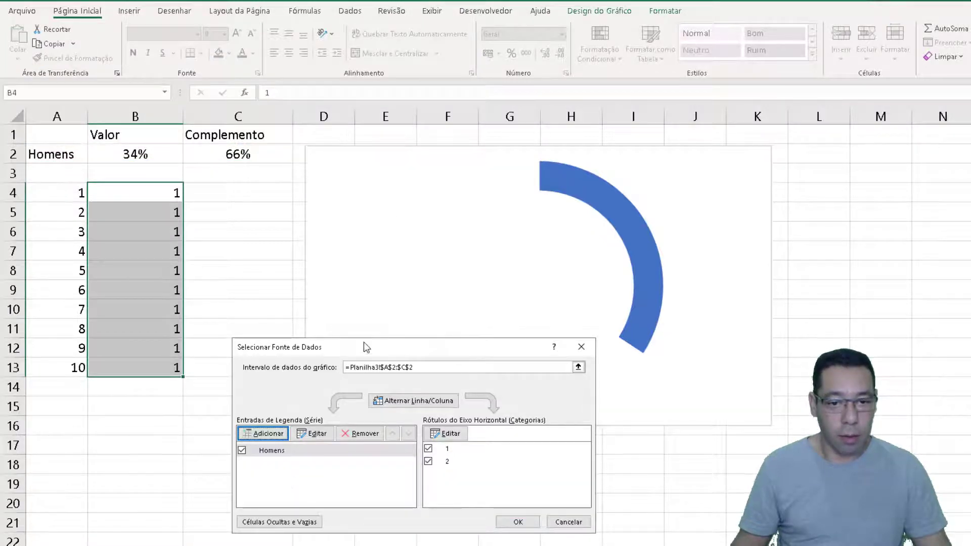
pyautogui.moveTo(363, 344); pyautogui.dragTo(378, 192)
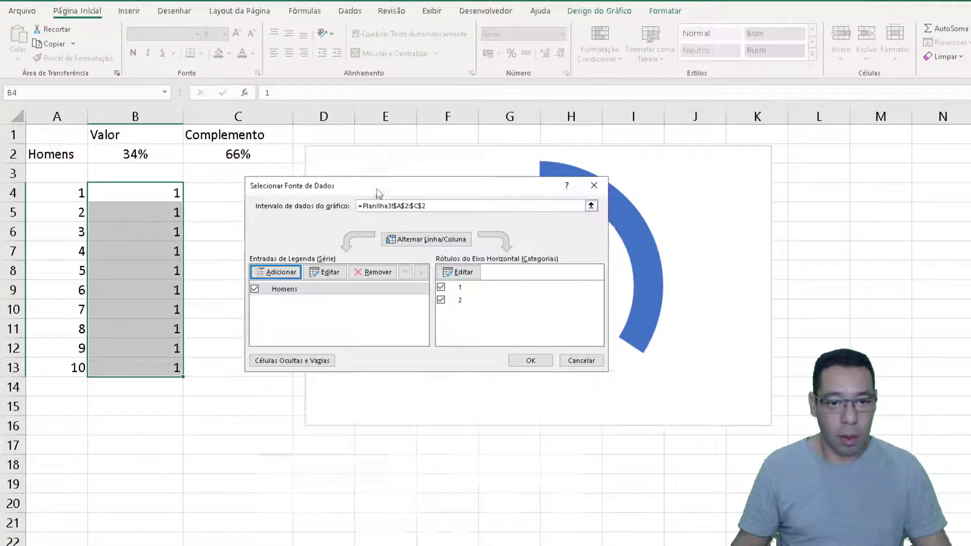
pyautogui.click(279, 273)
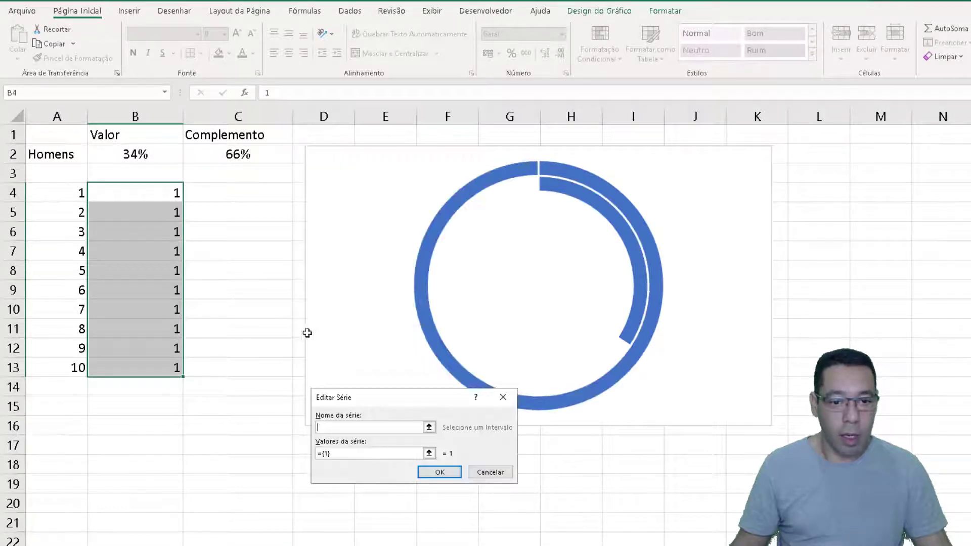
pyautogui.write('Template')
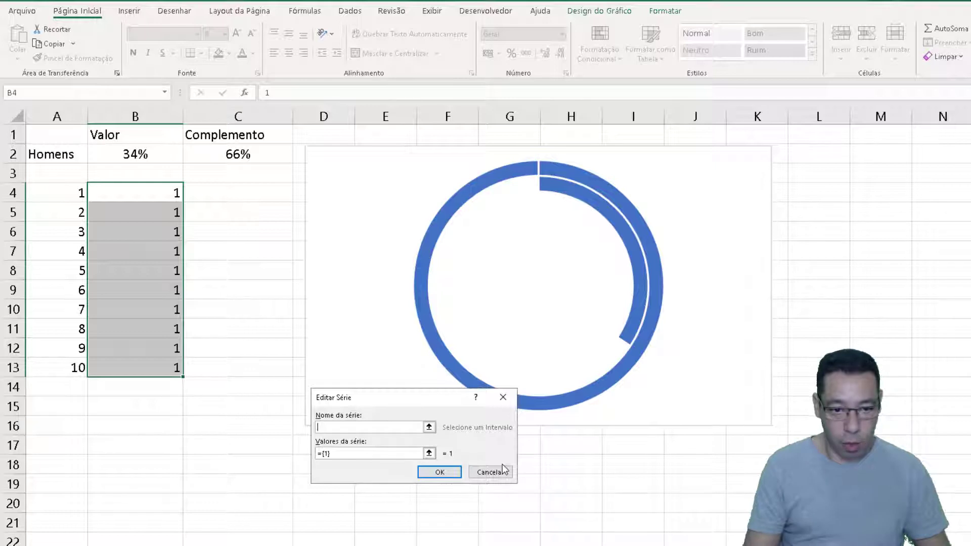
pyautogui.write('s')
pyautogui.press('Tab')
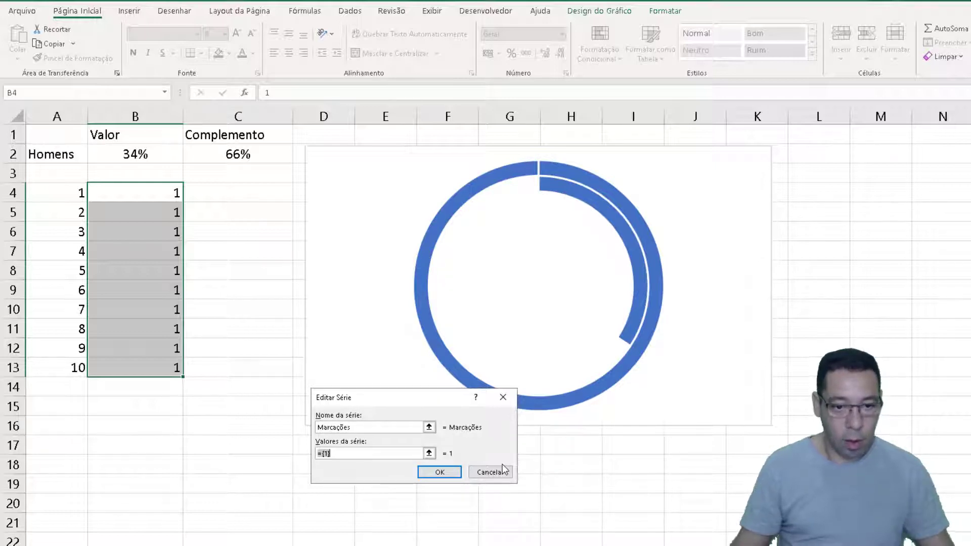
# Use B4:B13 as the values of the Marcações series and apply the chart's data source changes
pyautogui.moveTo(122, 192); pyautogui.dragTo(108, 367)
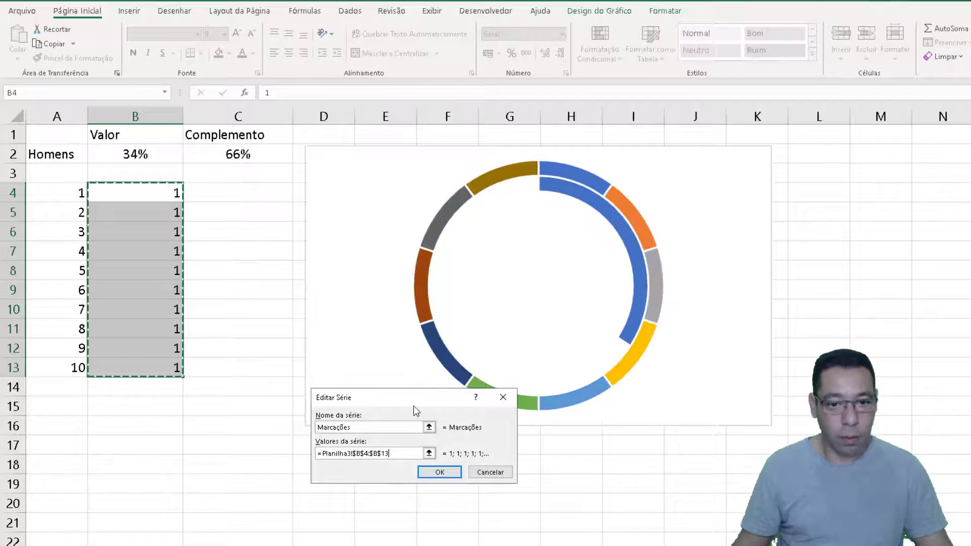
pyautogui.moveTo(415, 403); pyautogui.dragTo(311, 217)
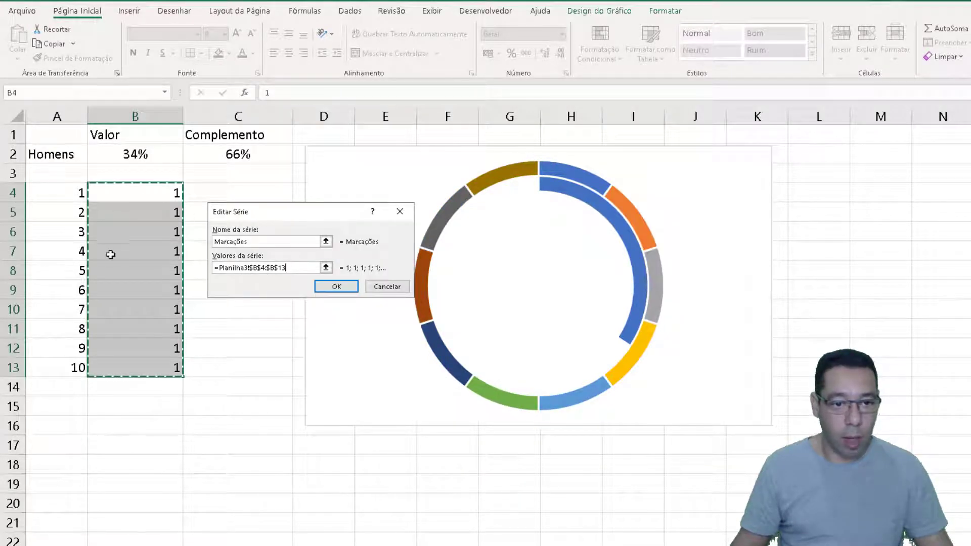
pyautogui.click(336, 287)
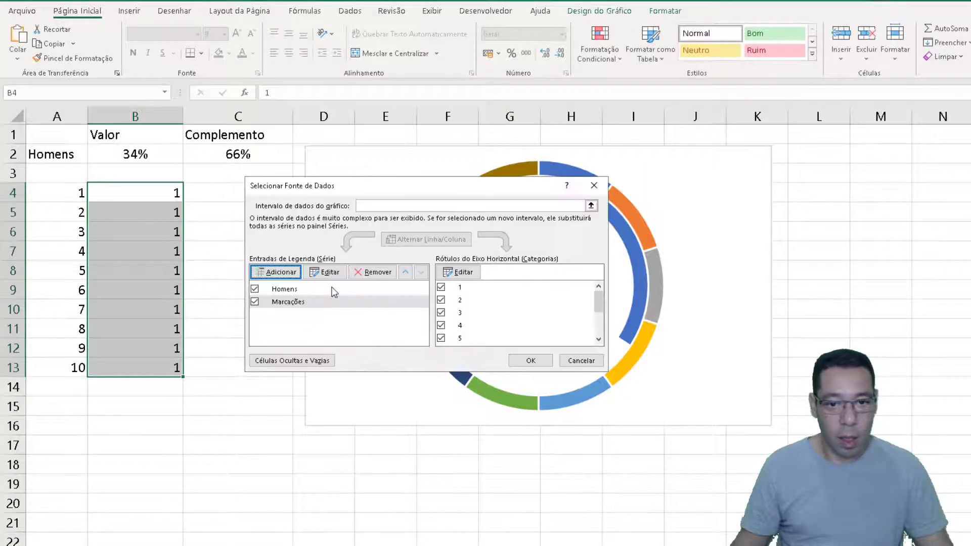
pyautogui.click(529, 361)
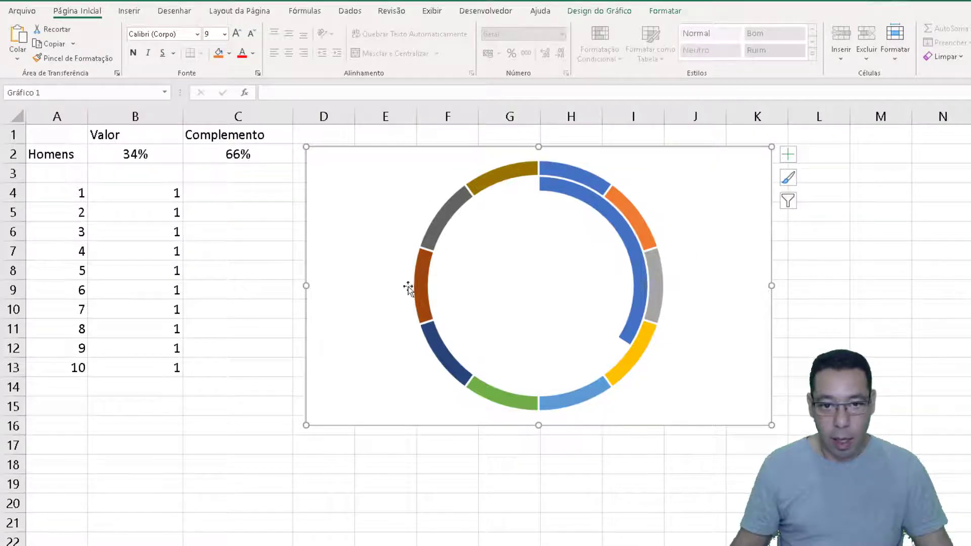
# Give the whole Marcações ring a solid light blue theme fill with 50% transparency
pyautogui.click(624, 368)
pyautogui.click(624, 368)
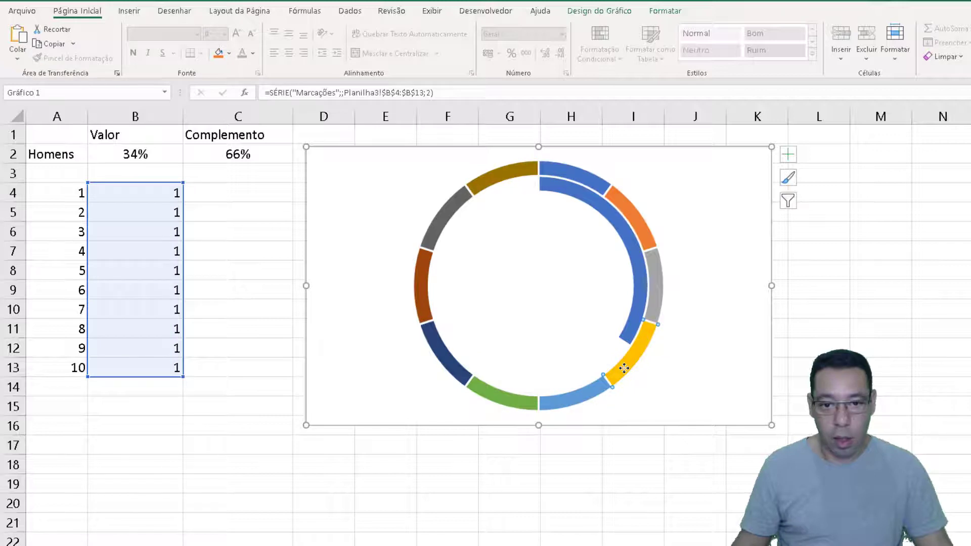
pyautogui.click(675, 383)
pyautogui.click(633, 356)
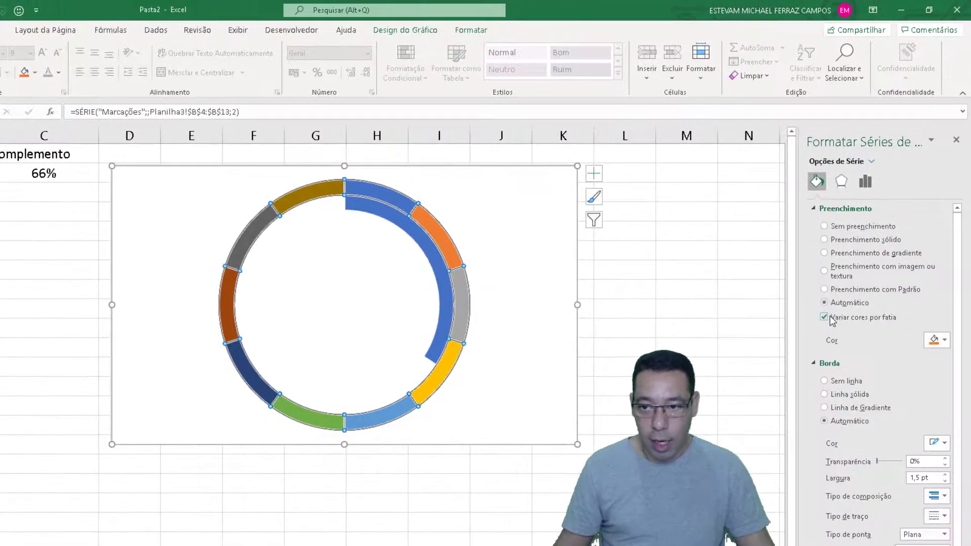
pyautogui.click(825, 240)
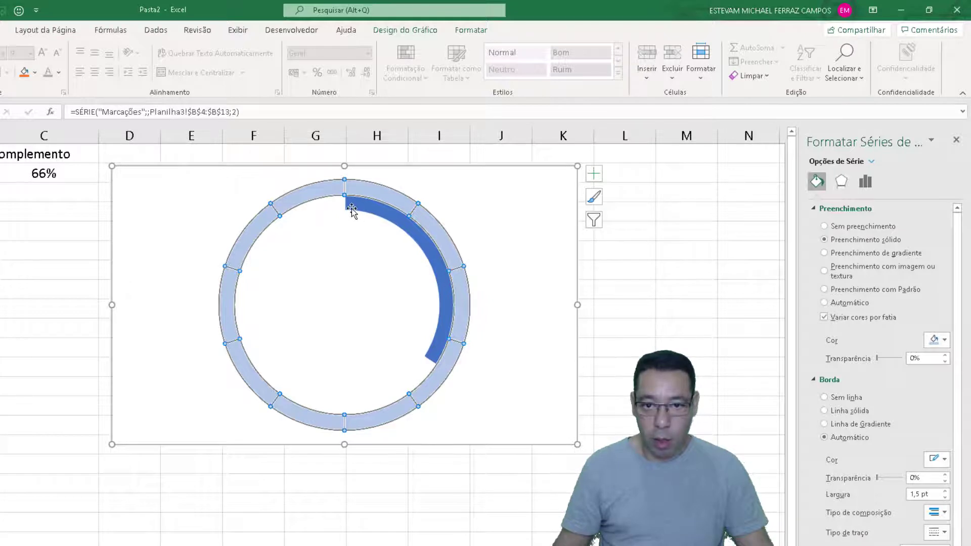
pyautogui.click(936, 340)
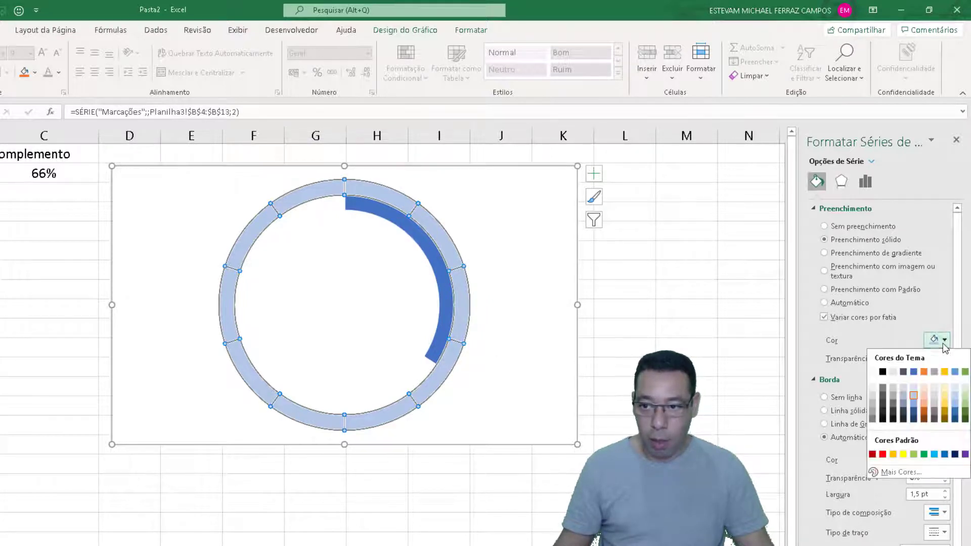
pyautogui.click(914, 398)
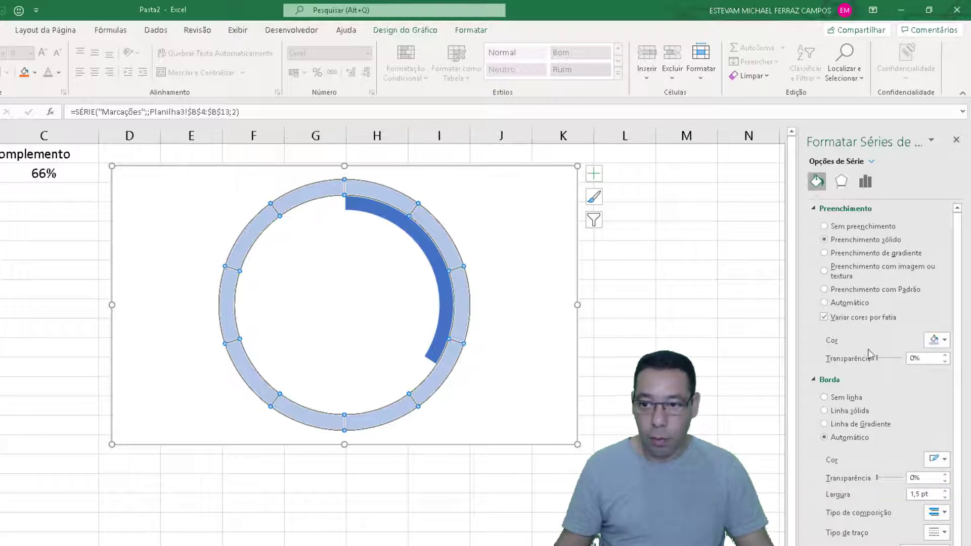
pyautogui.doubleClick(930, 359)
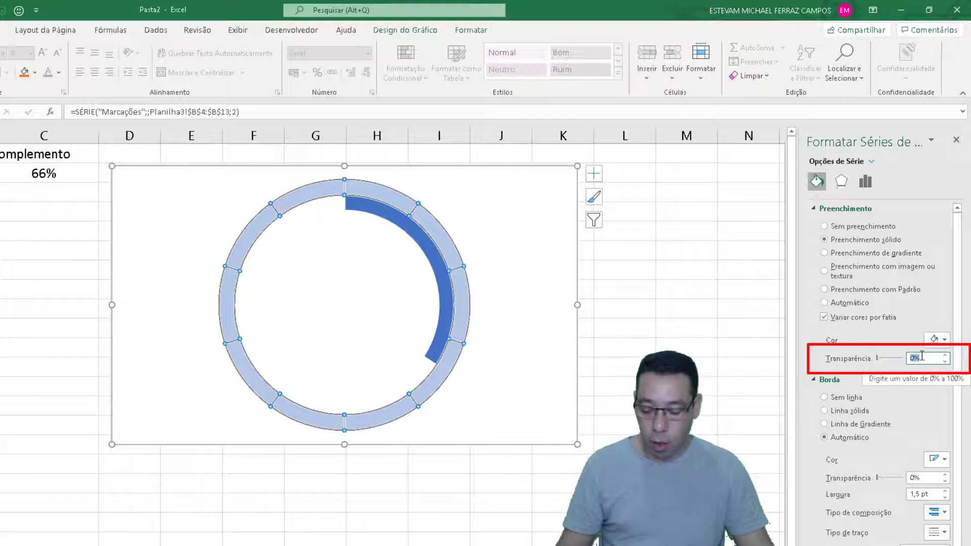
pyautogui.write('50')
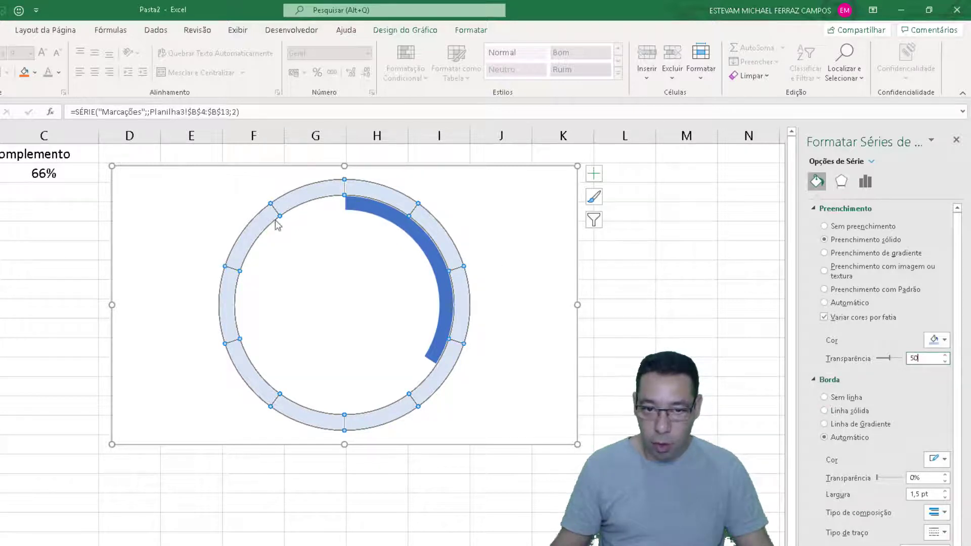
# Set the border colour of the Marcações segments to white
pyautogui.click(935, 460)
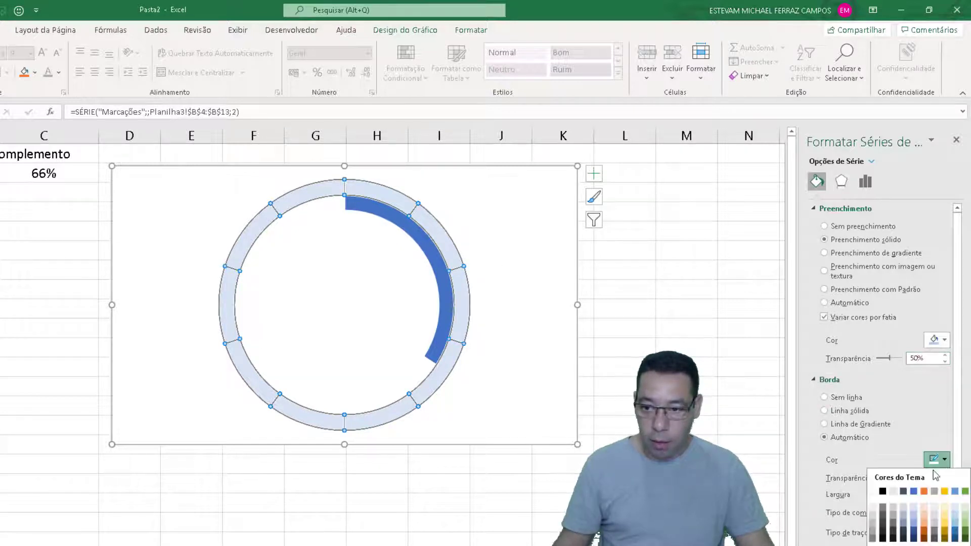
pyautogui.click(872, 491)
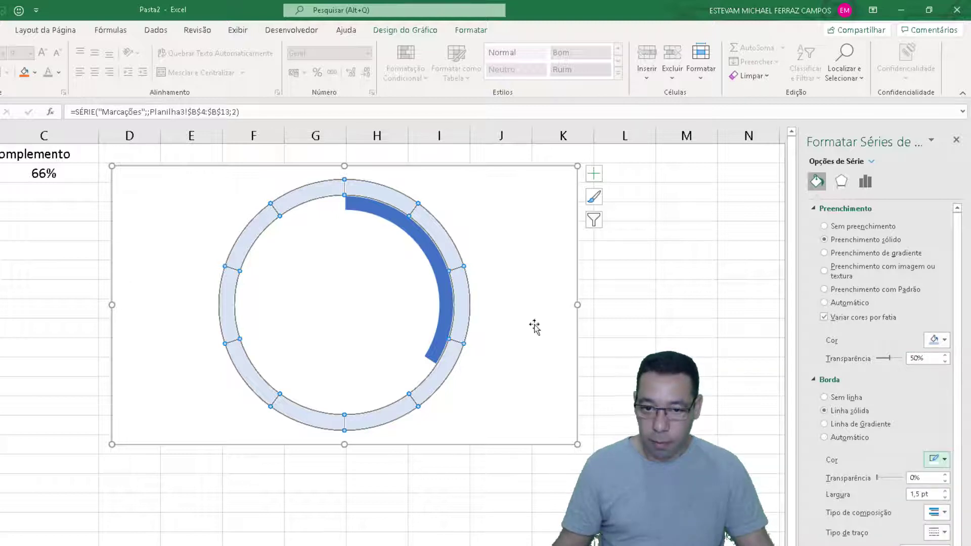
pyautogui.click(515, 278)
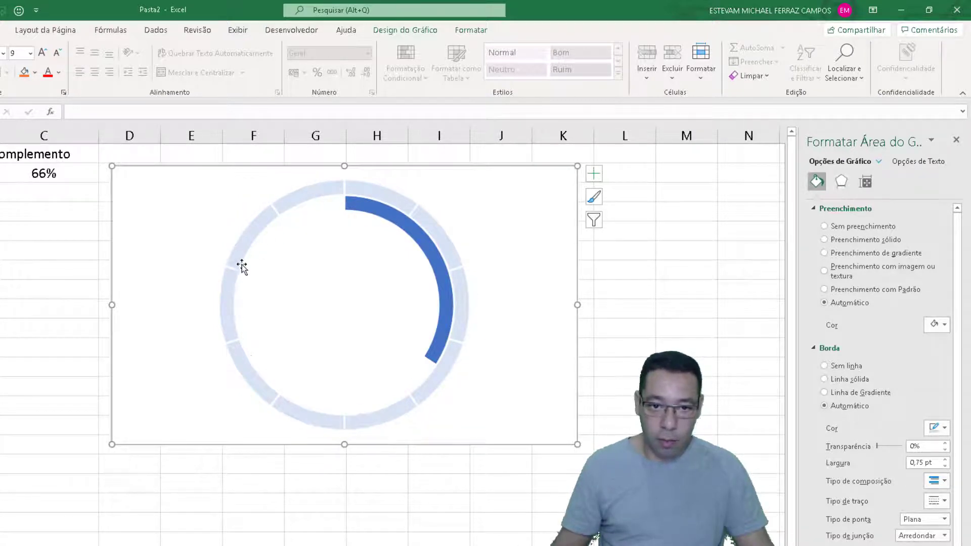
# Plot the Marcações series on the secondary axis, keeping both series as doughnuts, so its segments overlay the Homens ring
pyautogui.rightClick(421, 216)
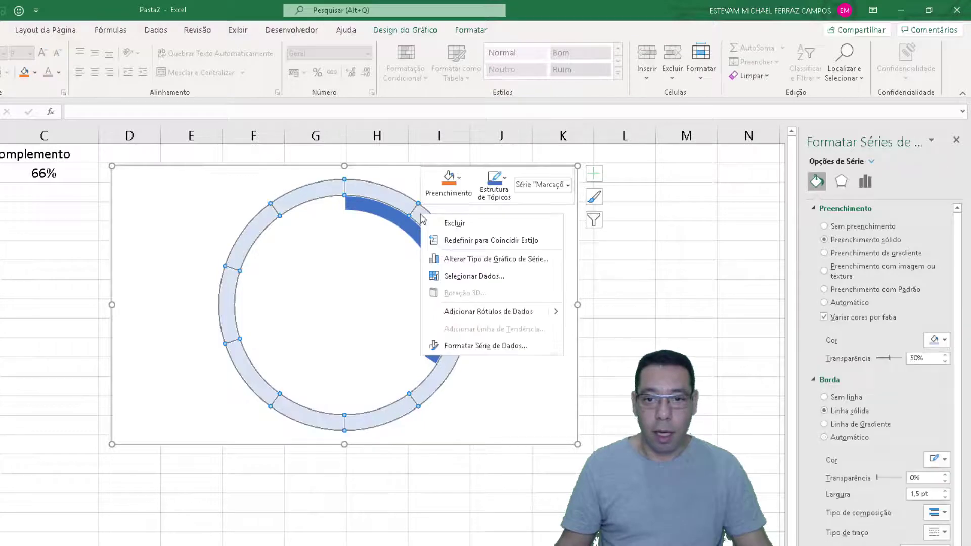
pyautogui.click(515, 260)
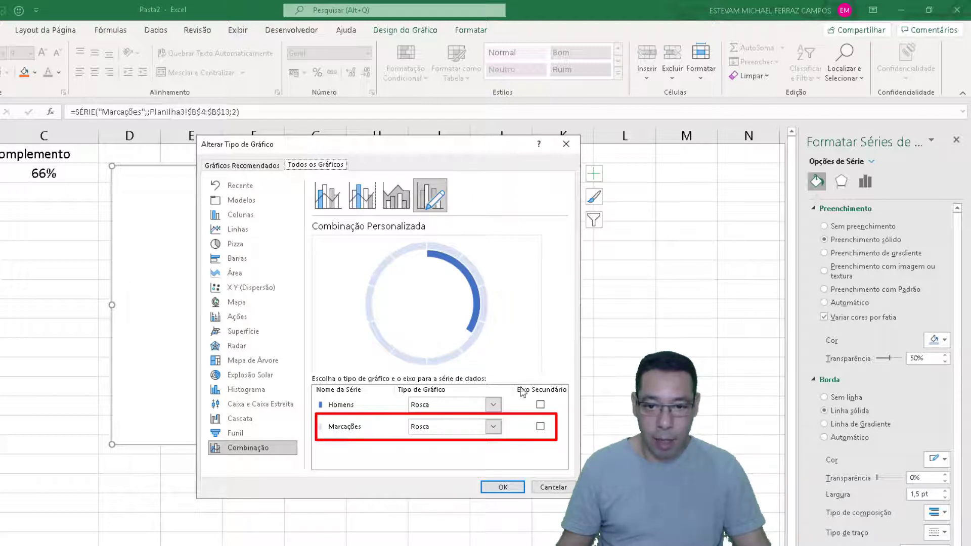
pyautogui.click(540, 427)
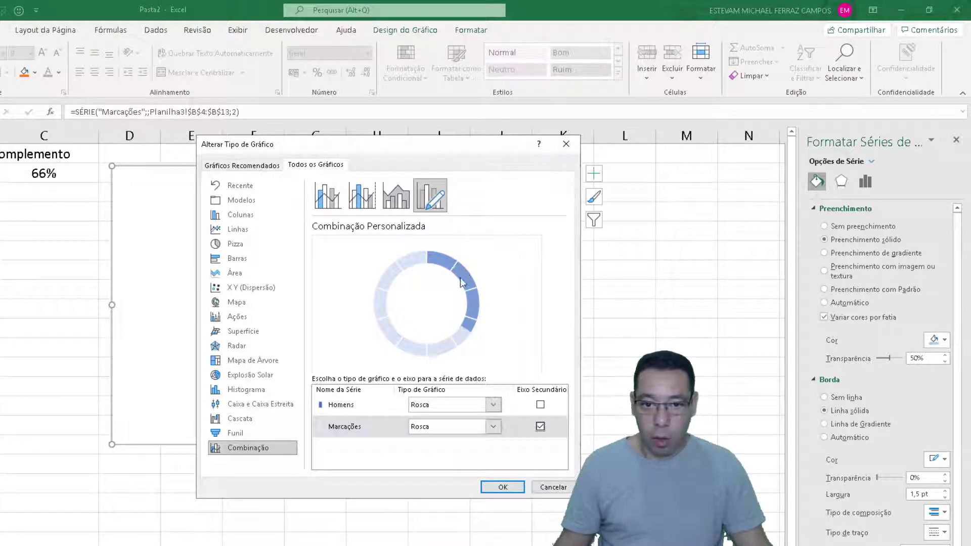
pyautogui.click(503, 488)
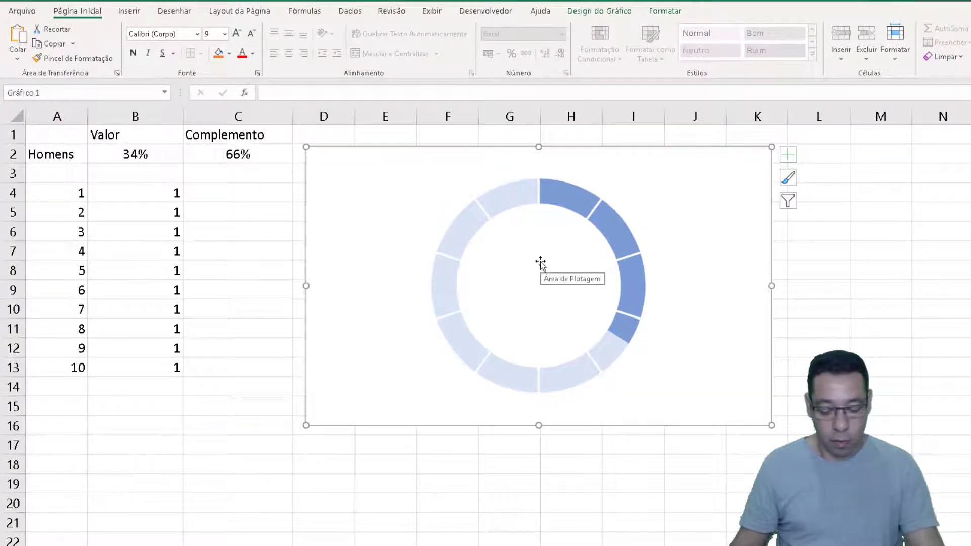
# Recalculate the sheet repeatedly to check how the segmented ring follows different random percentages
pyautogui.press('F9')
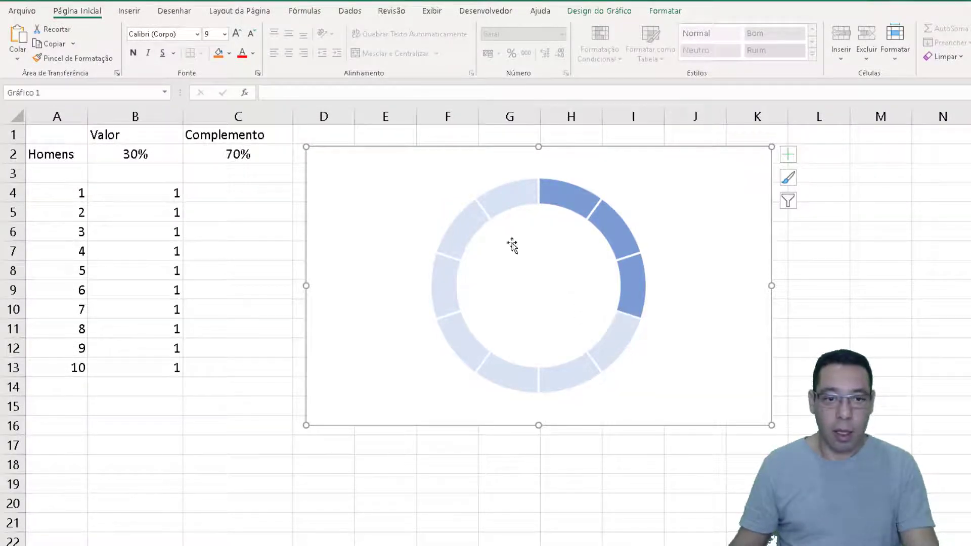
pyautogui.press('F9')
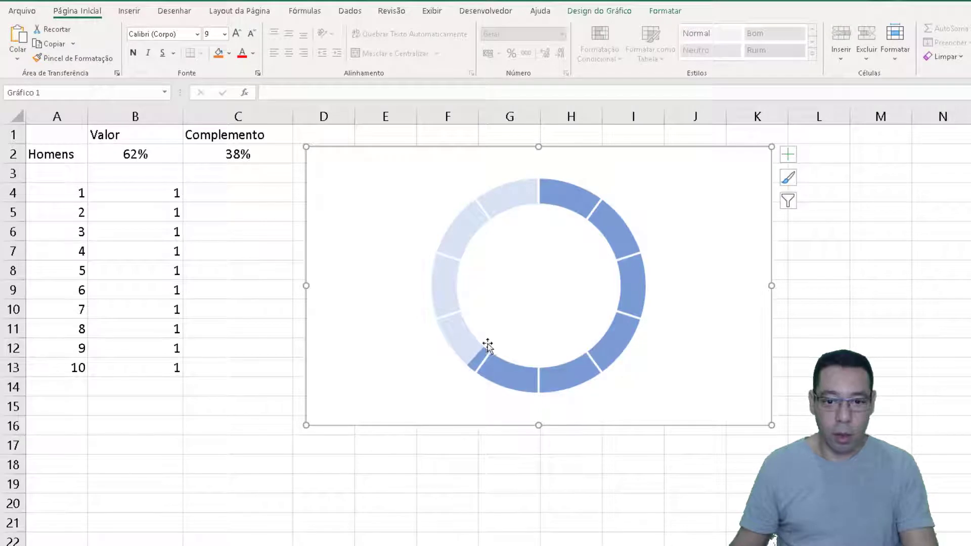
pyautogui.press('F9')
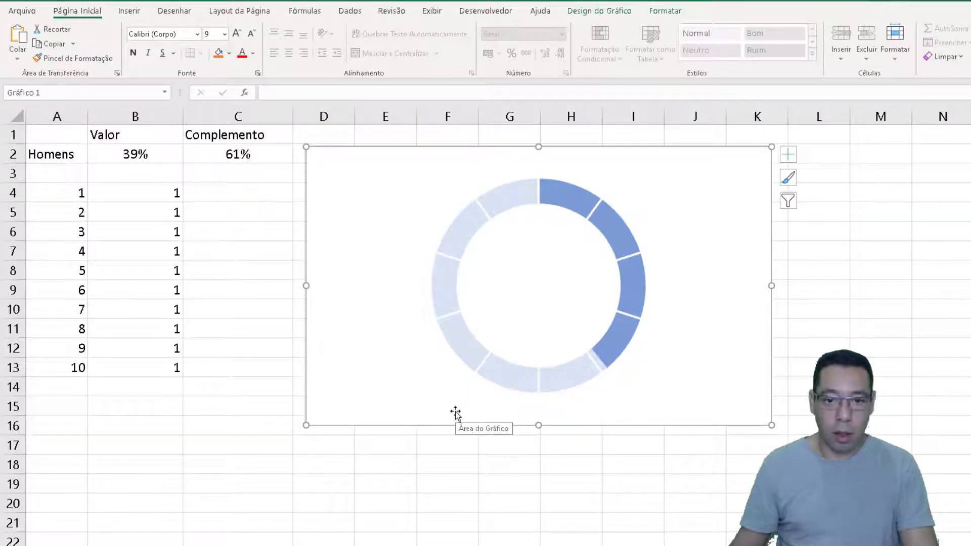
pyautogui.press('F9')
pyautogui.press('F9')
pyautogui.press('F9')
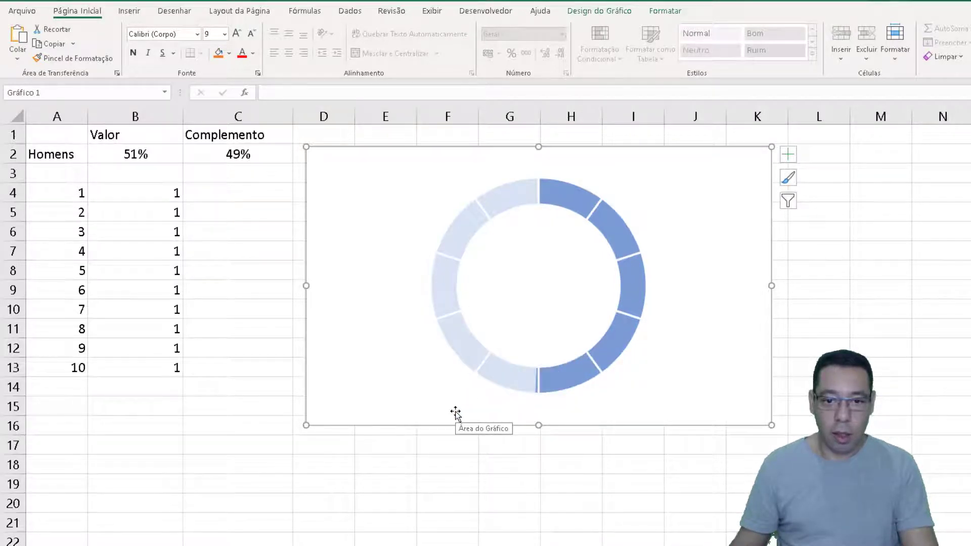
pyautogui.press('F9')
pyautogui.press('F9')
pyautogui.press('F9')
pyautogui.press('F9')
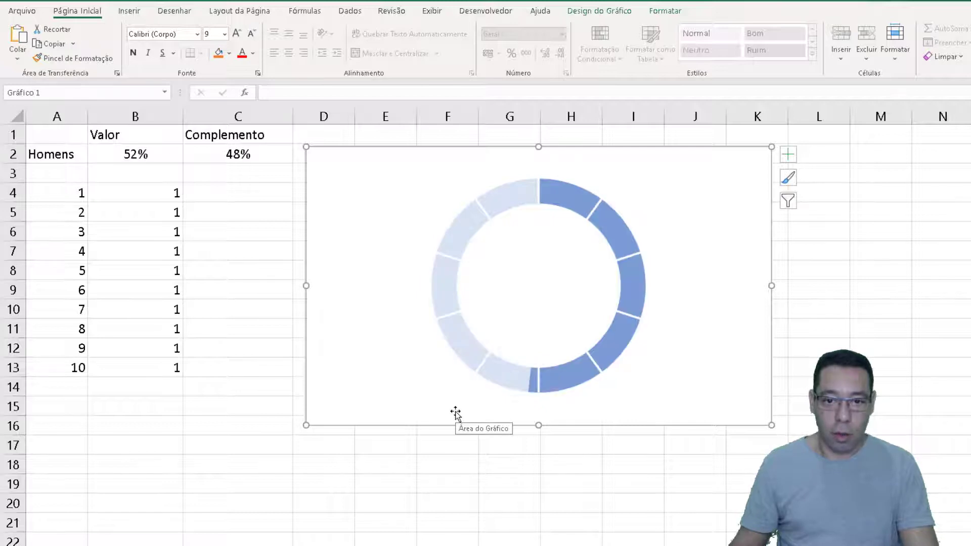
pyautogui.press('F9')
pyautogui.press('F9')
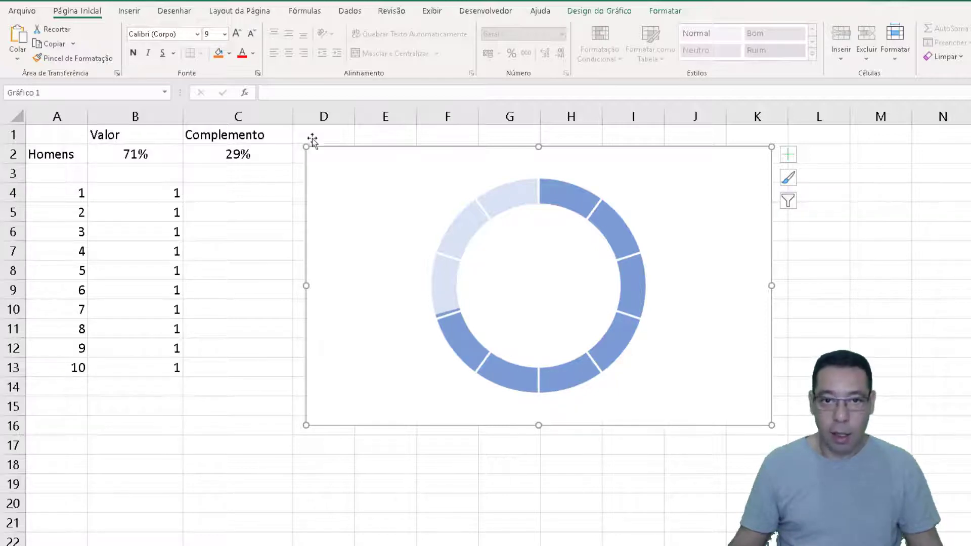
# Insert a small text box in column C below the data, around rows 17 to 20
pyautogui.click(222, 427)
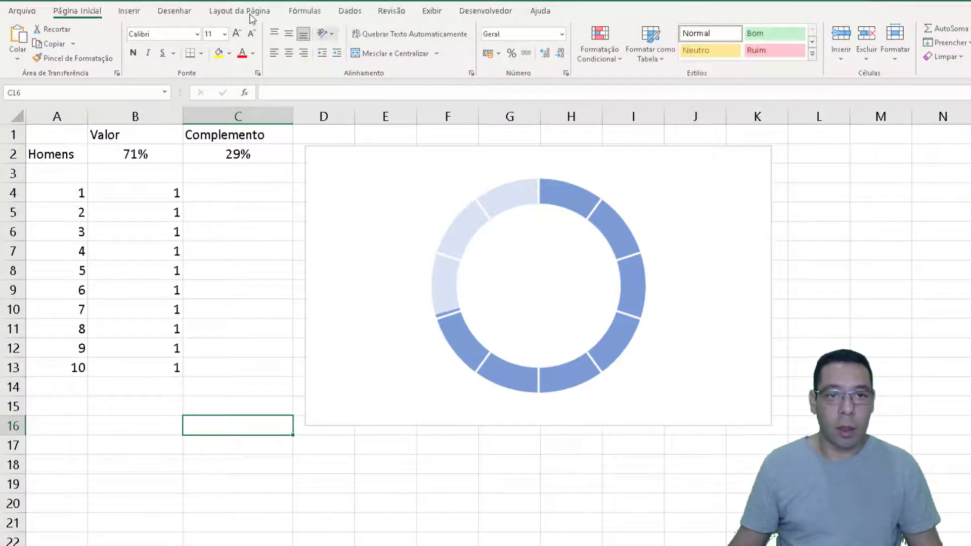
pyautogui.click(127, 11)
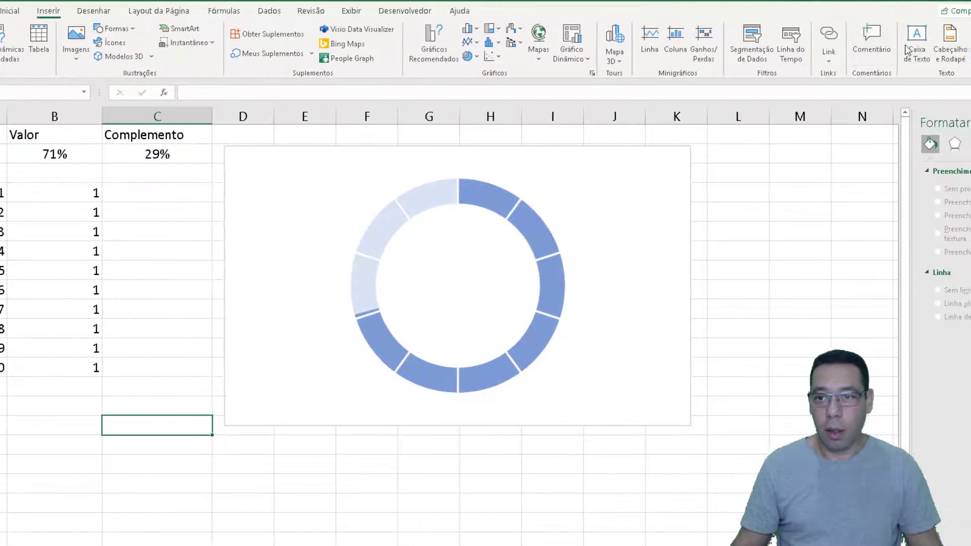
pyautogui.click(911, 45)
pyautogui.moveTo(110, 454); pyautogui.dragTo(186, 501)
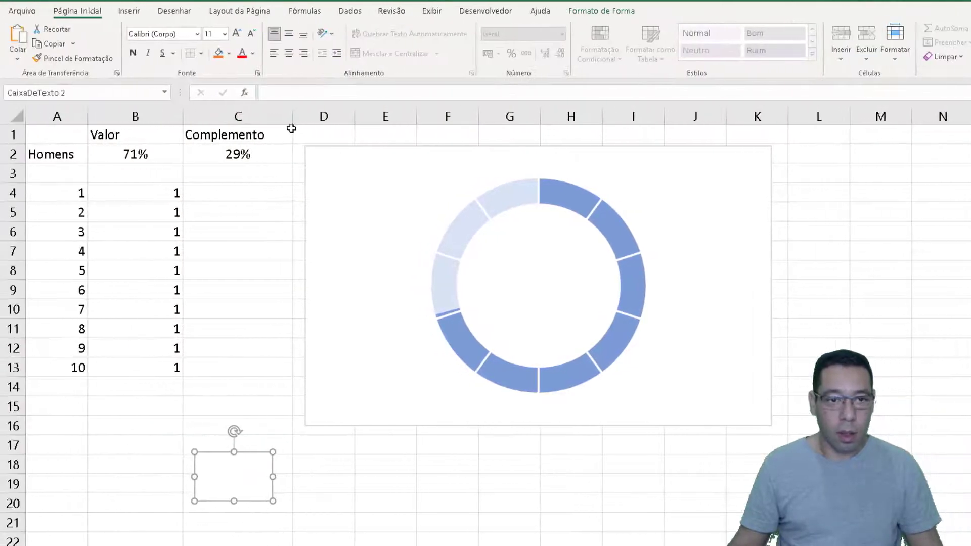
# Link the text box to cell B2 with the formula =$B$2
pyautogui.click(298, 93)
pyautogui.write('=')
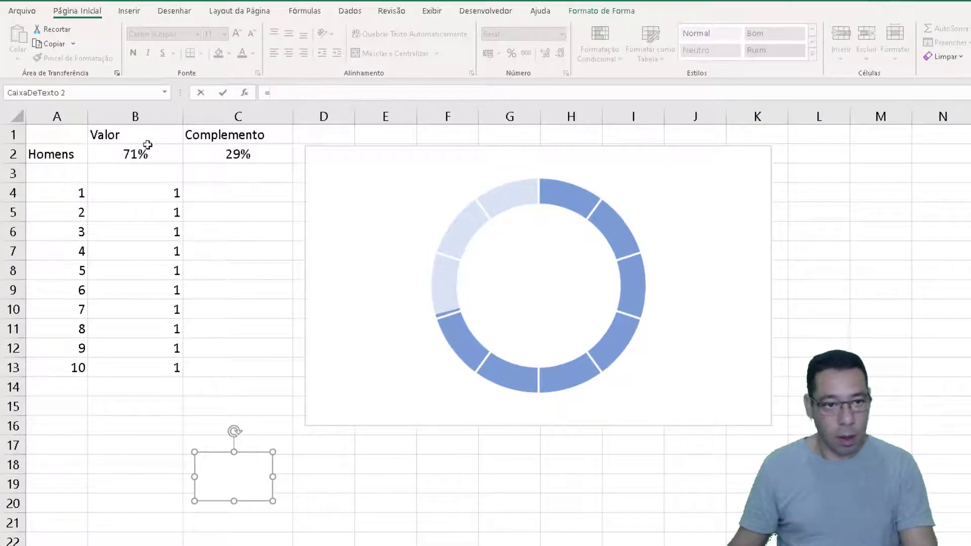
pyautogui.click(132, 152)
pyautogui.press('Return')
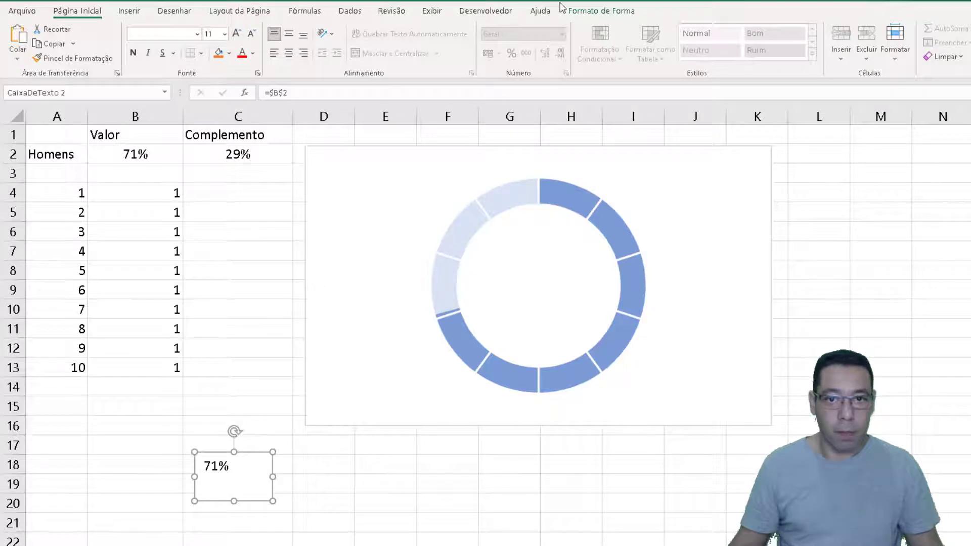
# Remove the fill and the outline of the linked text box
pyautogui.click(584, 11)
pyautogui.click(466, 30)
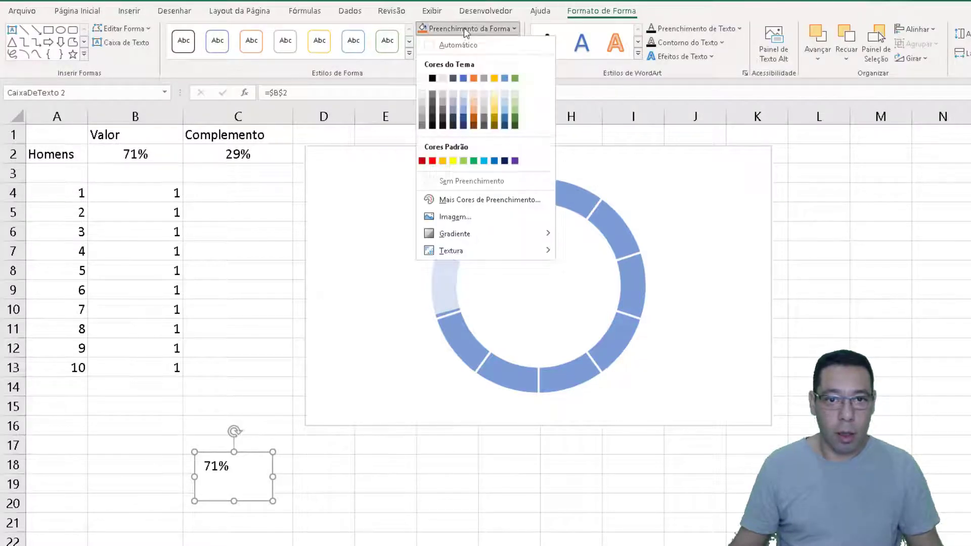
pyautogui.click(445, 181)
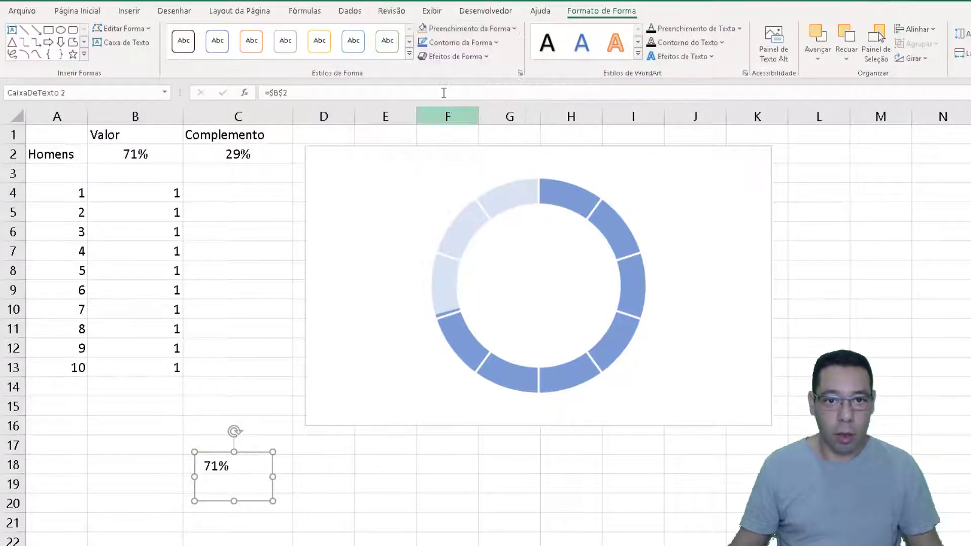
pyautogui.click(458, 44)
pyautogui.click(447, 195)
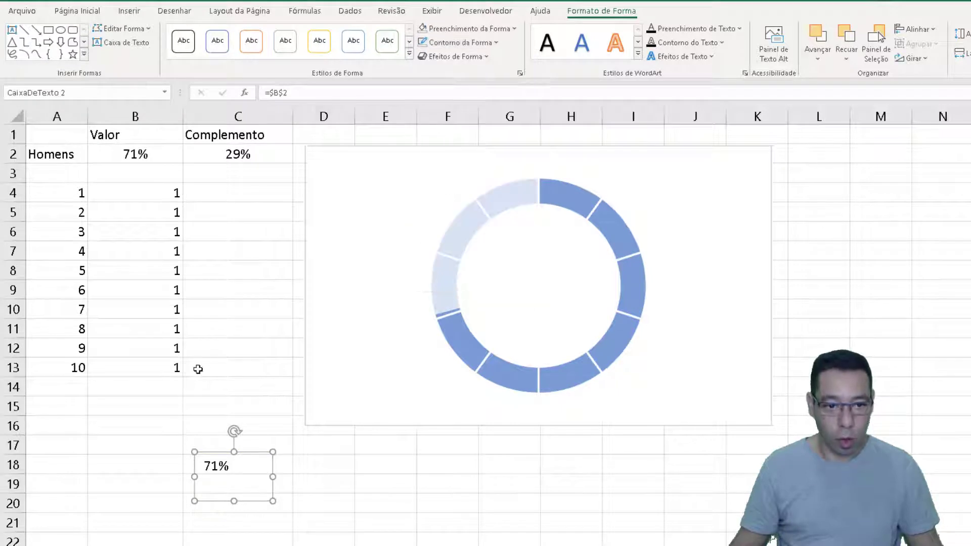
# Centre the percentage vertically and horizontally in its text box and enlarge its font to 20
pyautogui.click(93, 15)
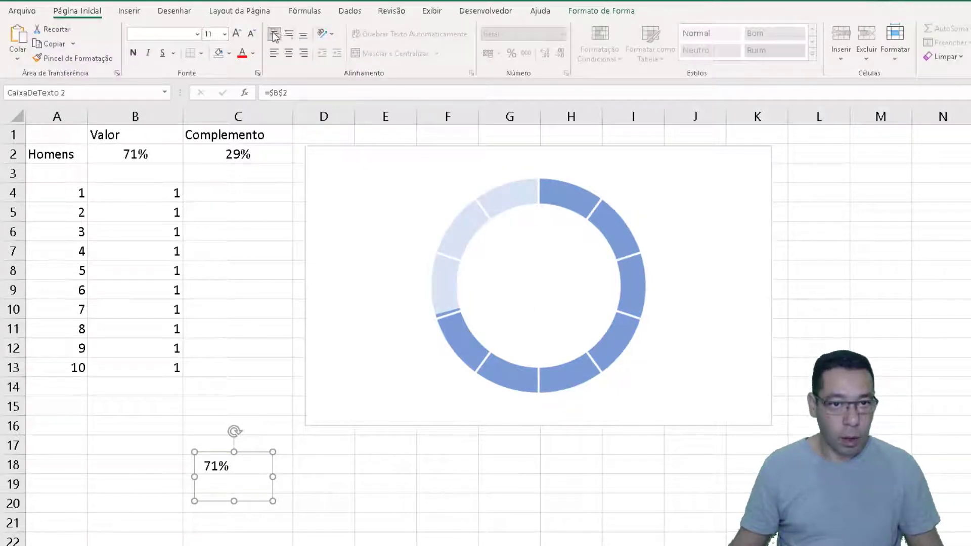
pyautogui.click(288, 34)
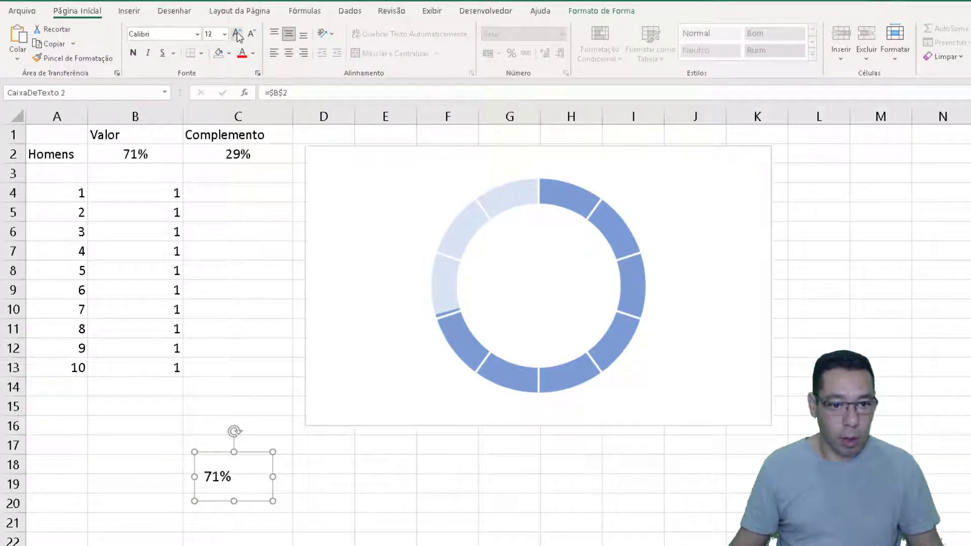
pyautogui.click(237, 34)
pyautogui.click(236, 35)
pyautogui.click(237, 35)
pyautogui.click(294, 56)
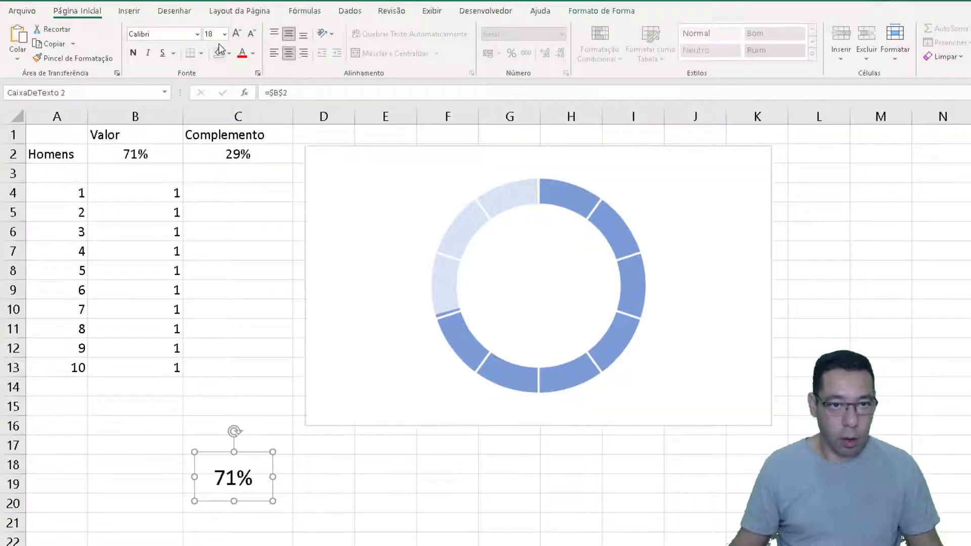
pyautogui.click(237, 34)
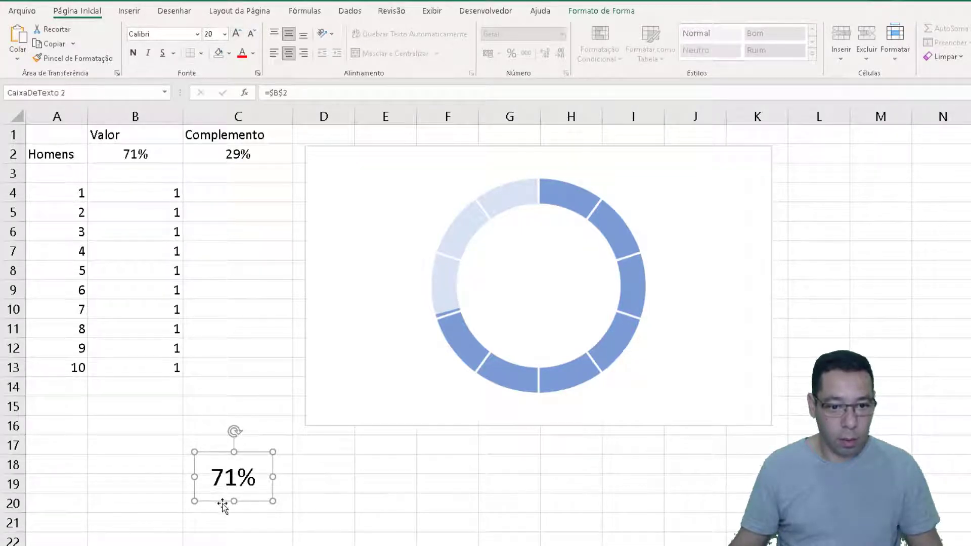
# Move the percentage text box into the centre of the doughnut ring and set its font size to 24
pyautogui.moveTo(223, 505); pyautogui.dragTo(531, 310)
pyautogui.click(236, 34)
pyautogui.click(237, 35)
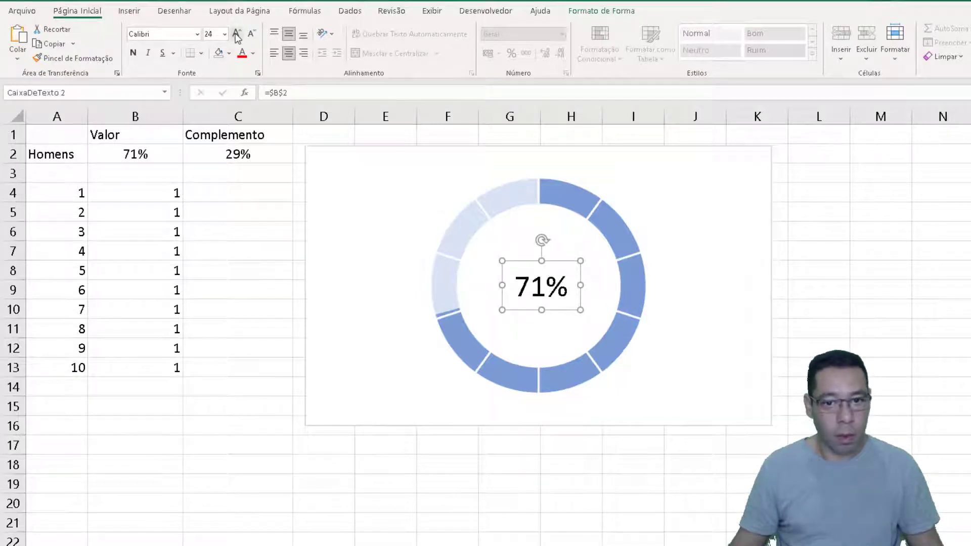
pyautogui.click(237, 34)
pyautogui.click(251, 34)
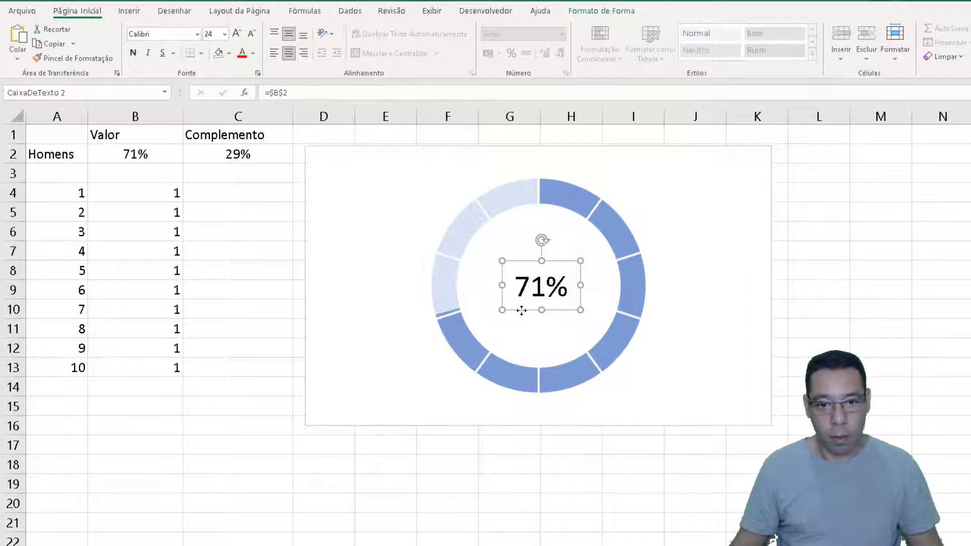
pyautogui.click(393, 479)
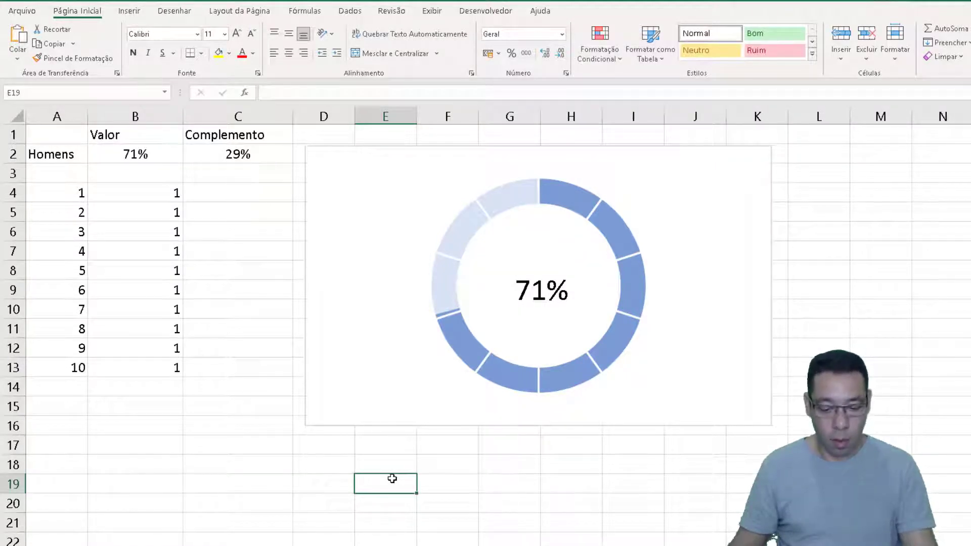
# Recalculate the sheet repeatedly to check that the centre percentage and the ring follow the random value
pyautogui.press('F9')
pyautogui.press('F9')
pyautogui.press('F9')
pyautogui.press('F9')
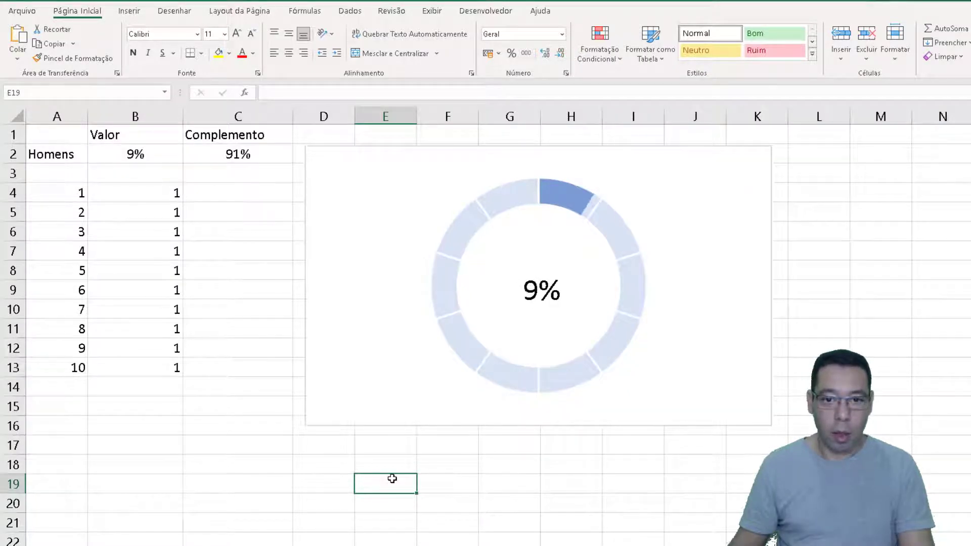
pyautogui.press('F9')
pyautogui.press('F9')
pyautogui.press('F9')
pyautogui.press('F9')
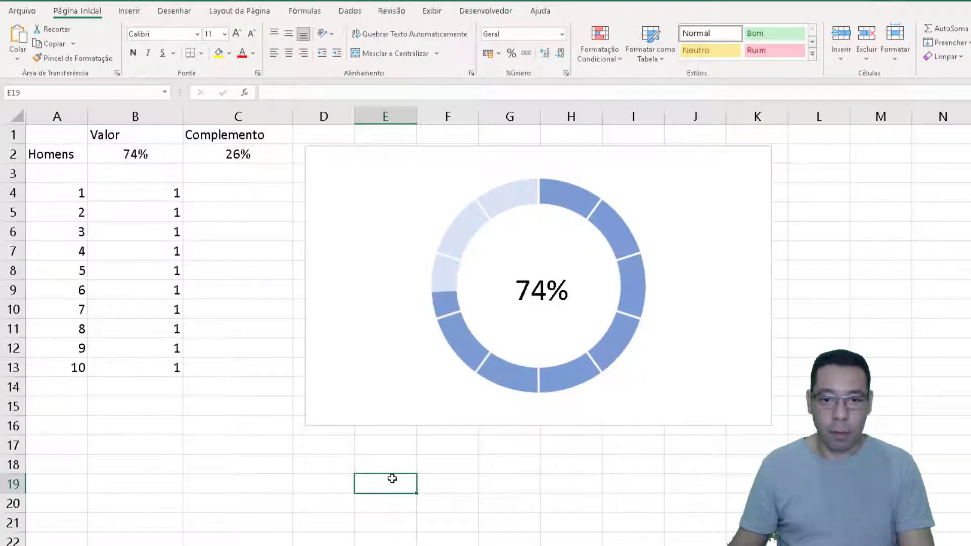
pyautogui.press('F9')
pyautogui.press('F9')
pyautogui.press('F9')
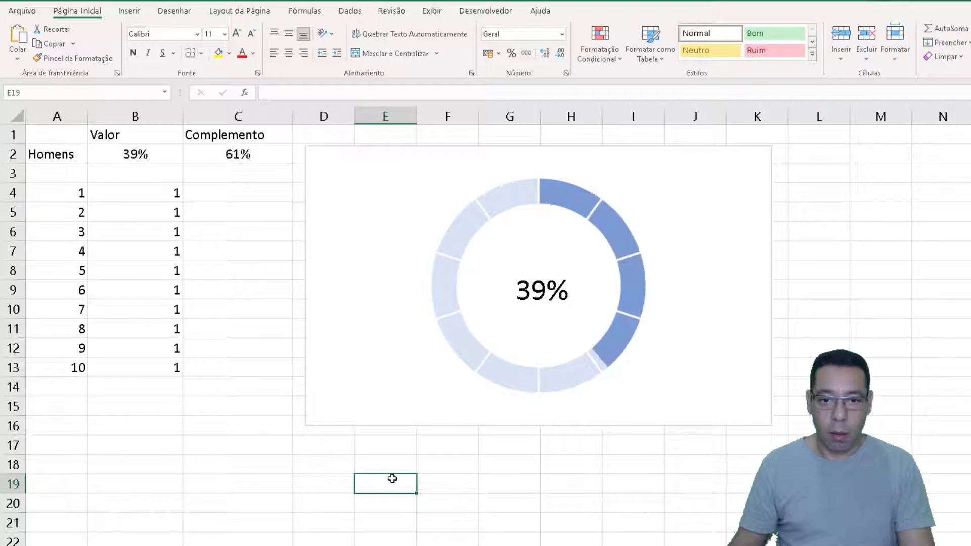
pyautogui.press('F9')
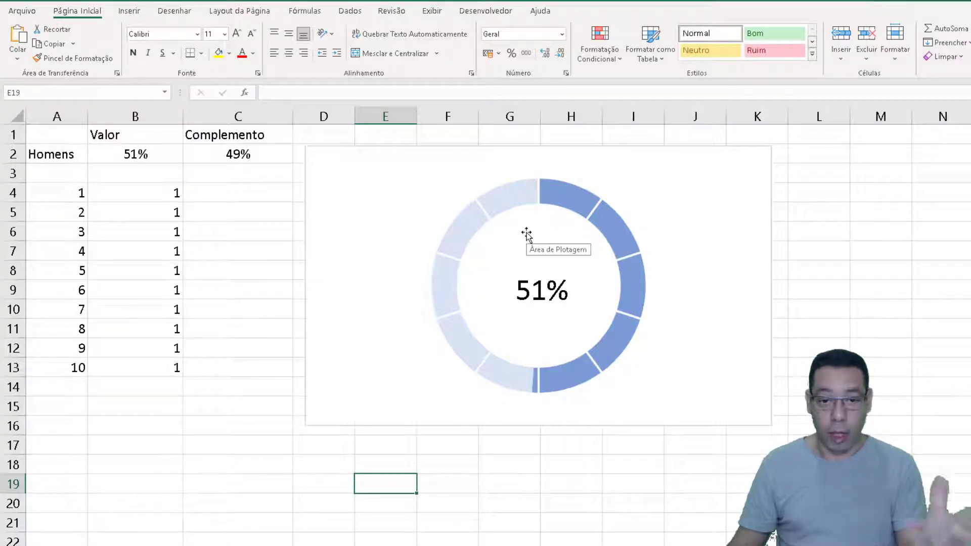
pyautogui.press('F9')
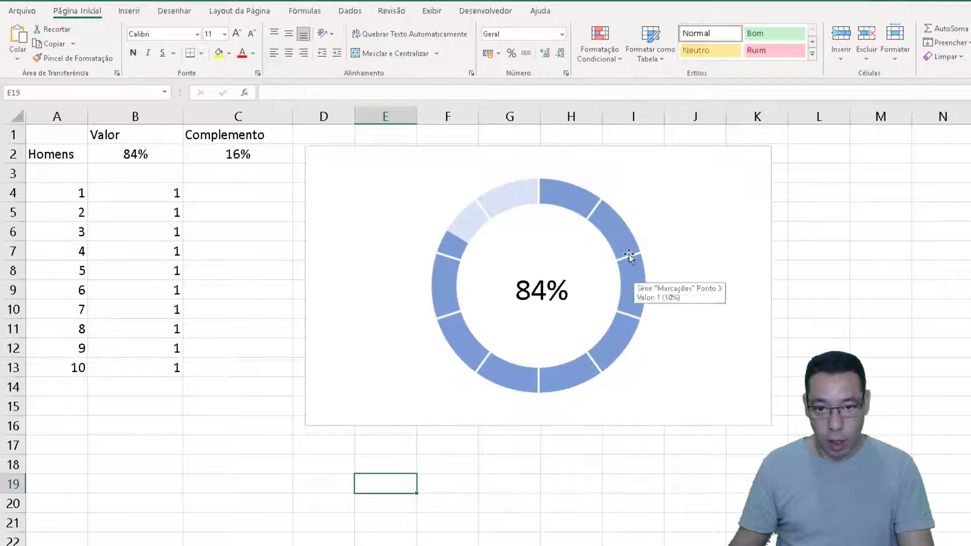
# Copy the ten values in B4:B13 into the cells starting at B14, and select B4:B23
pyautogui.moveTo(150, 193); pyautogui.dragTo(128, 358)
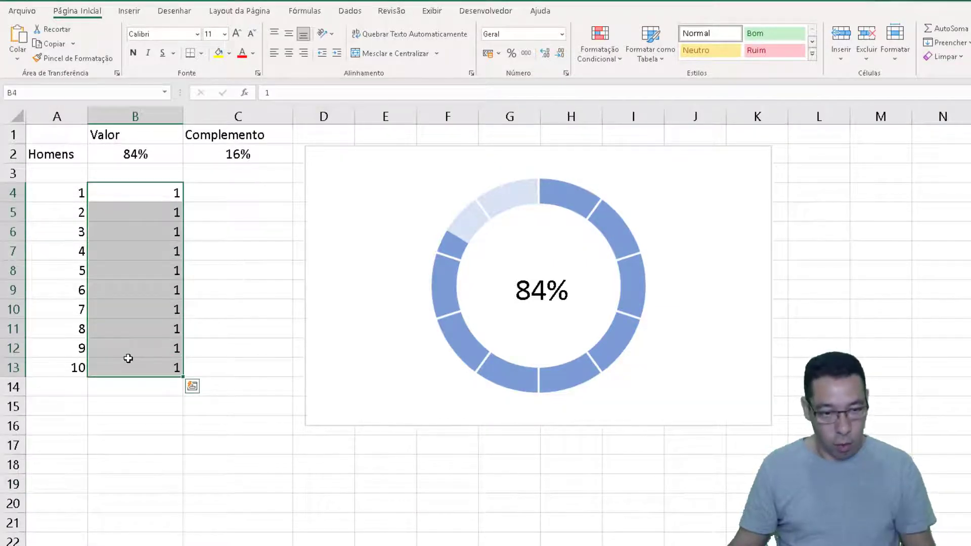
pyautogui.hotkey('ctrl', 'c')
pyautogui.click(128, 387)
pyautogui.hotkey('ctrl', 'v')
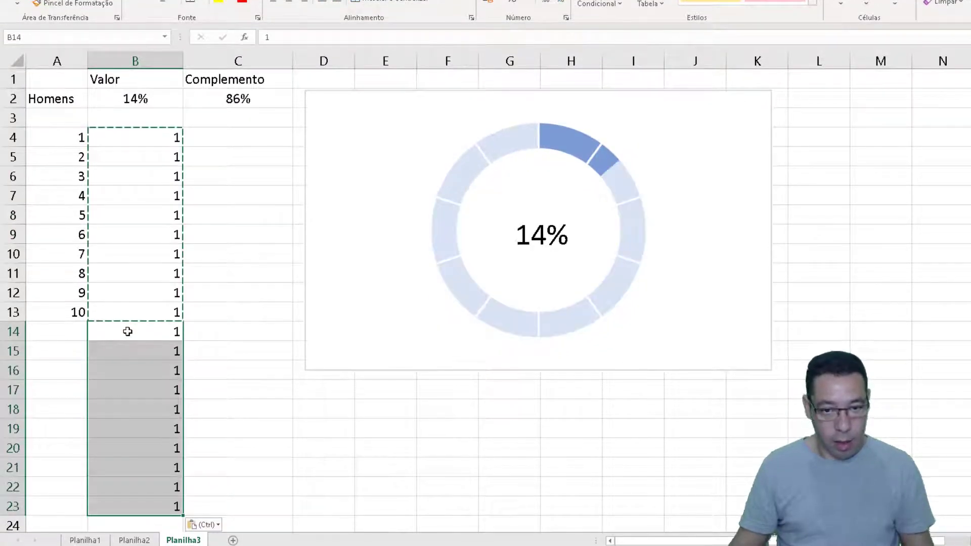
pyautogui.click(128, 334)
pyautogui.moveTo(152, 506); pyautogui.dragTo(139, 138)
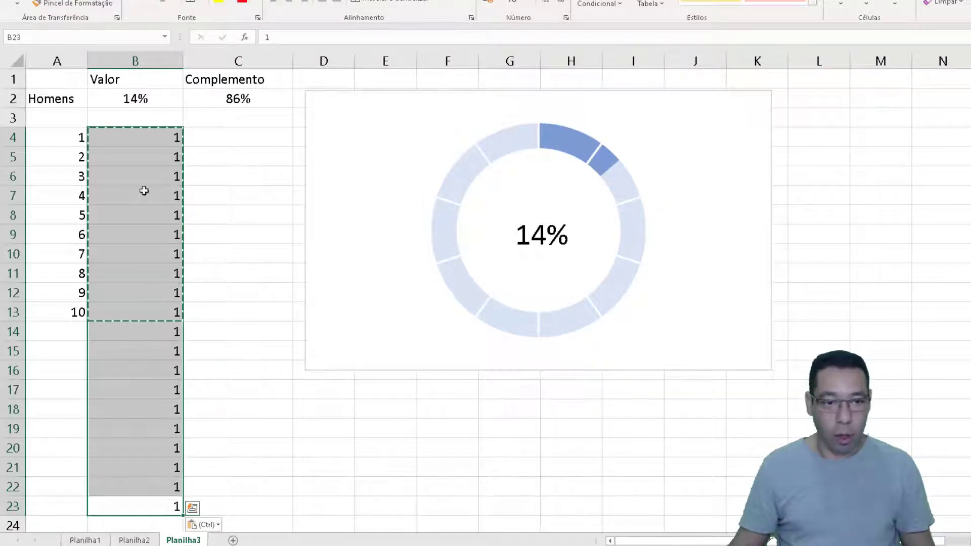
pyautogui.click(128, 133)
pyautogui.moveTo(142, 509); pyautogui.dragTo(137, 130)
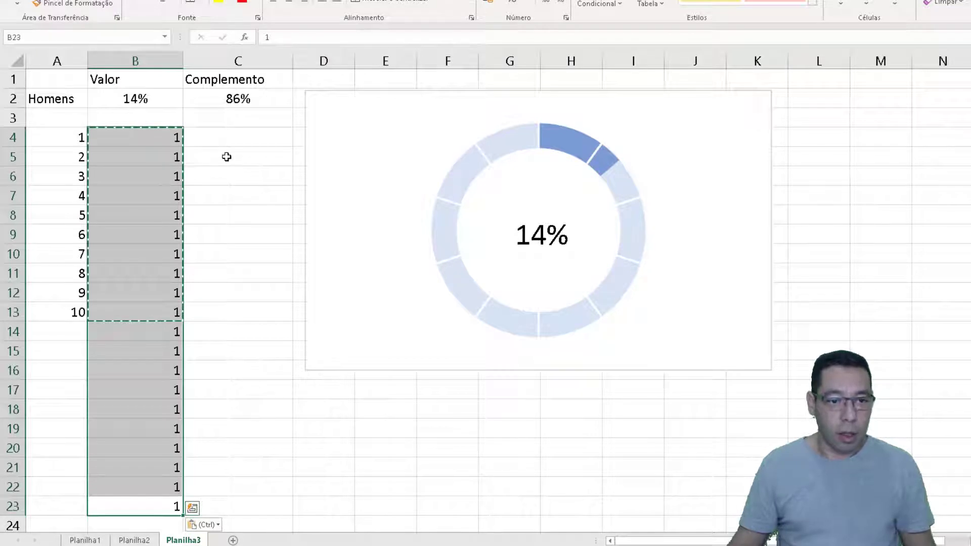
# Extend the Marcações series values to Planilha3!$B$4:$B$23 in the chart's data source
pyautogui.click(580, 158)
pyautogui.rightClick(700, 162)
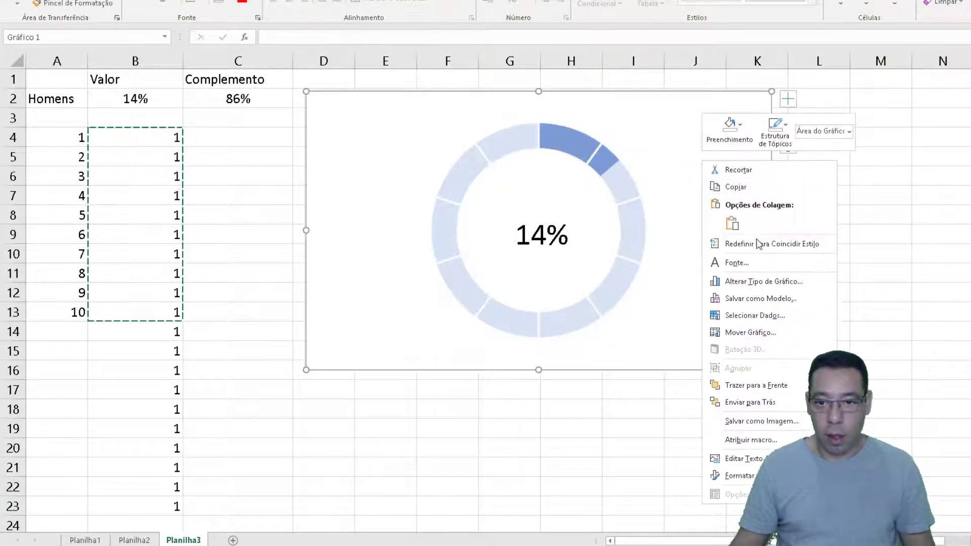
pyautogui.click(753, 316)
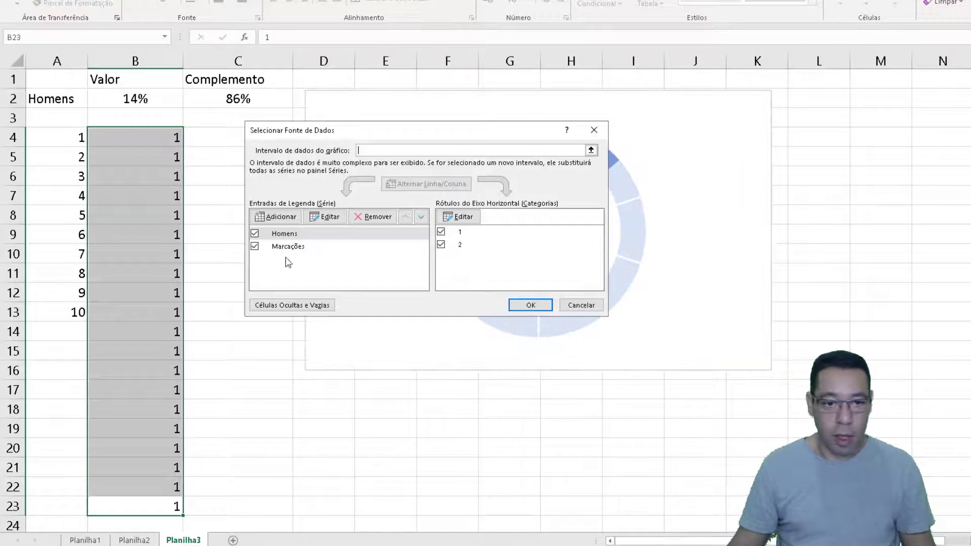
pyautogui.click(282, 246)
pyautogui.click(325, 218)
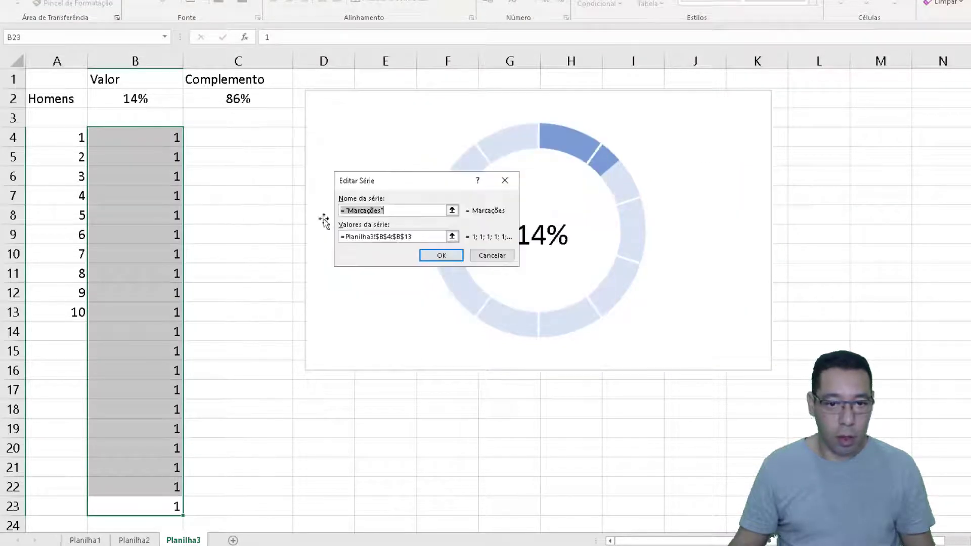
pyautogui.press('Tab')
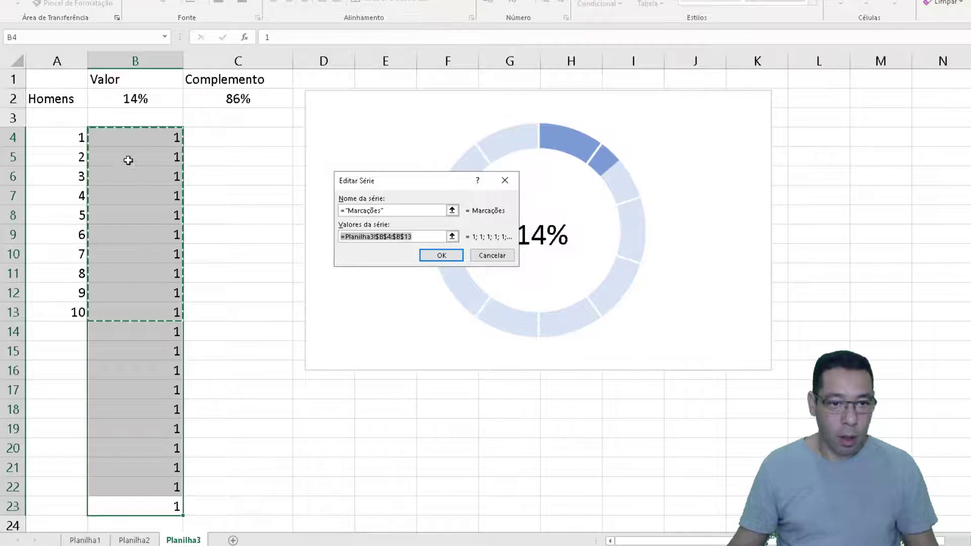
pyautogui.moveTo(130, 138); pyautogui.dragTo(118, 512)
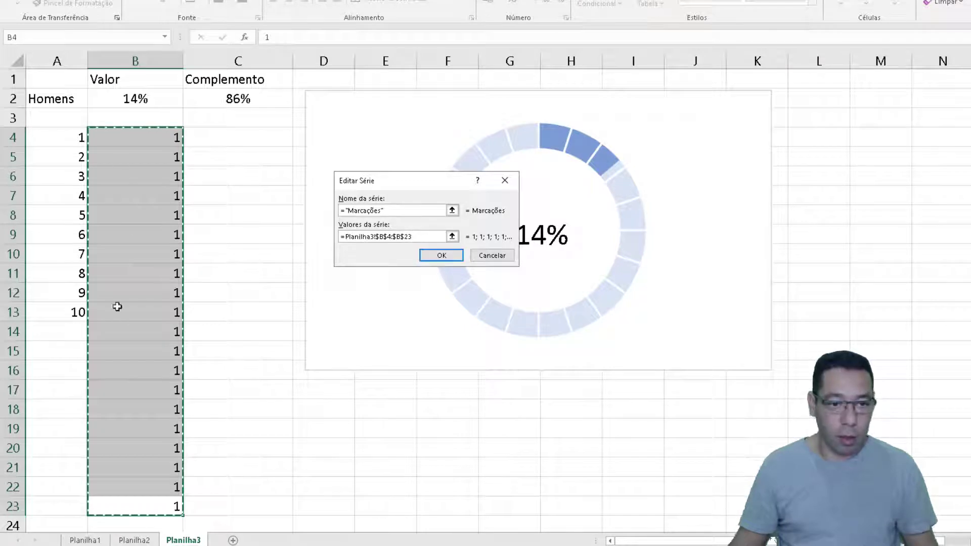
pyautogui.click(439, 256)
pyautogui.click(536, 309)
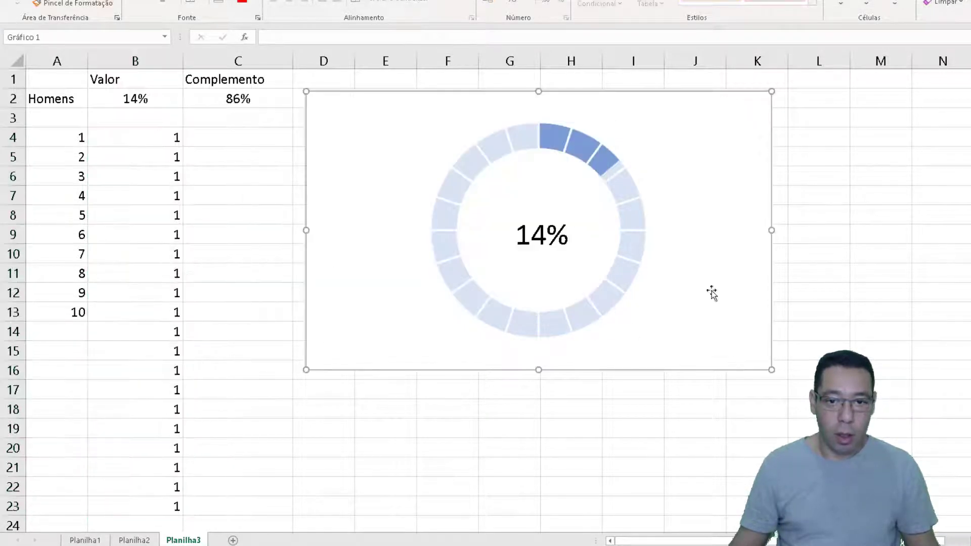
# Recalculate the sheet repeatedly to check the twenty-segment ring against different random percentages
pyautogui.click(806, 238)
pyautogui.press('F9')
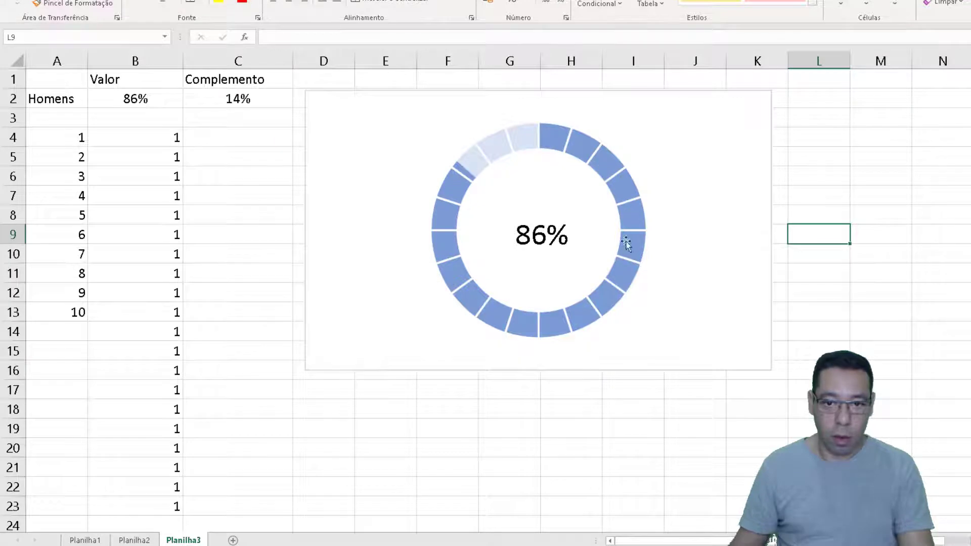
pyautogui.press('F9')
pyautogui.press('F9')
pyautogui.press('F9')
pyautogui.press('F9')
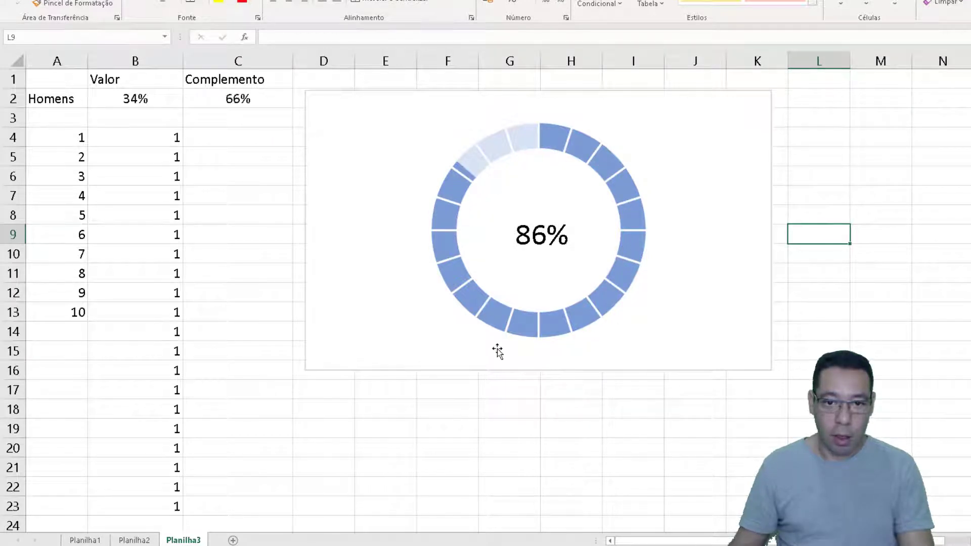
pyautogui.press('F9')
pyautogui.press('F9')
pyautogui.press('F9')
pyautogui.press('F9')
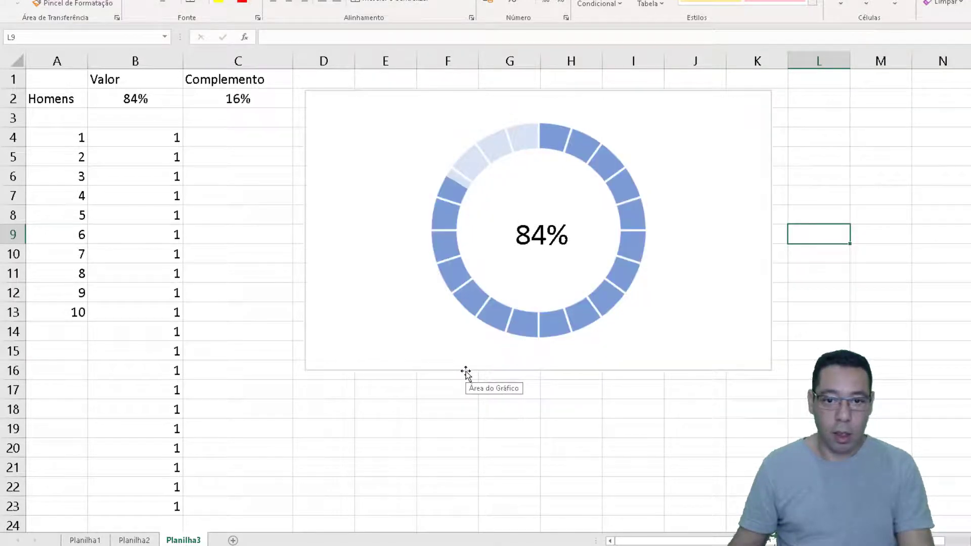
pyautogui.press('F9')
pyautogui.press('F9')
pyautogui.press('F9')
pyautogui.press('F9')
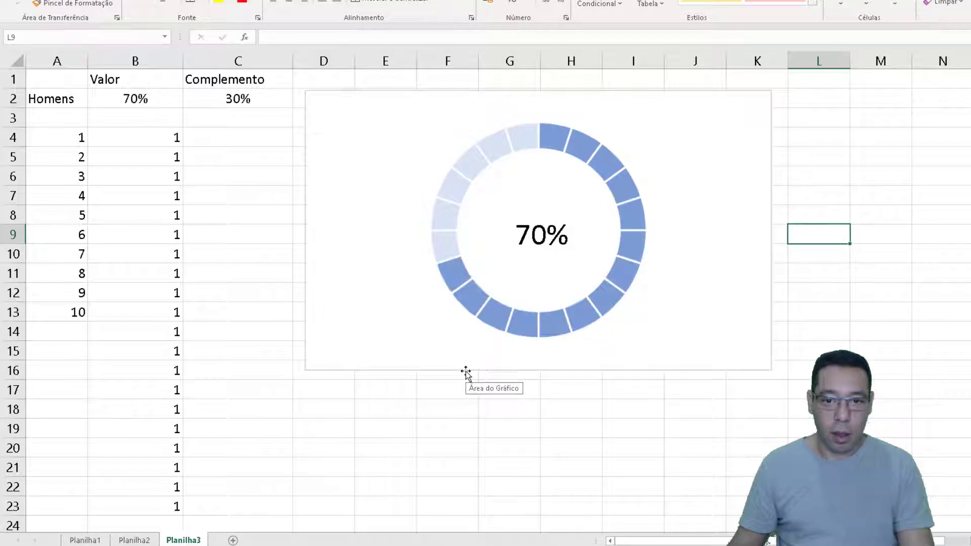
pyautogui.press('F9')
pyautogui.press('F9')
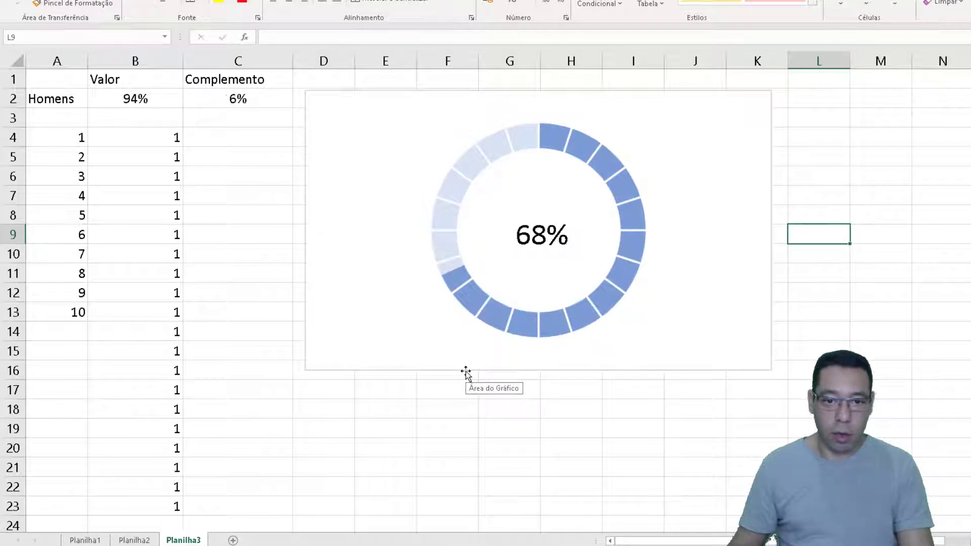
pyautogui.press('F9')
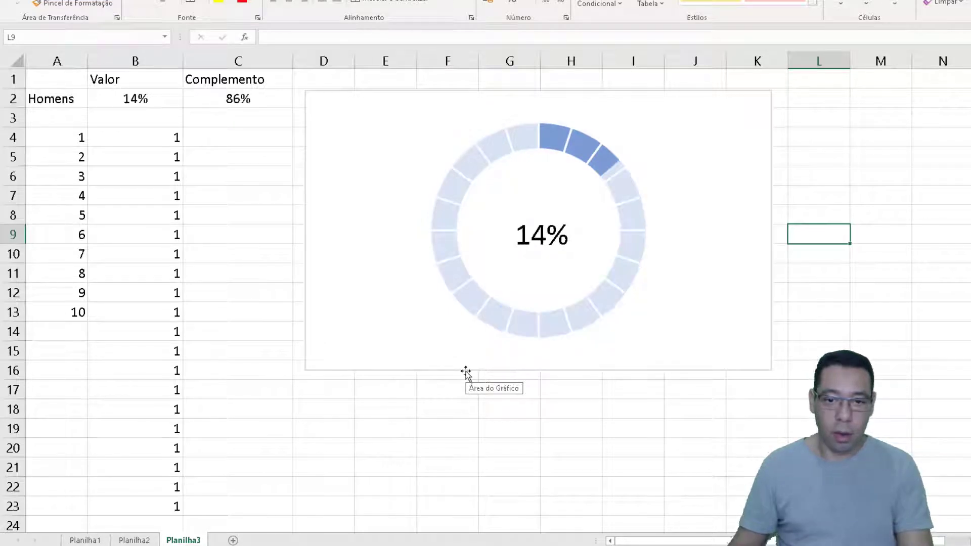
pyautogui.press('F9')
pyautogui.press('F9')
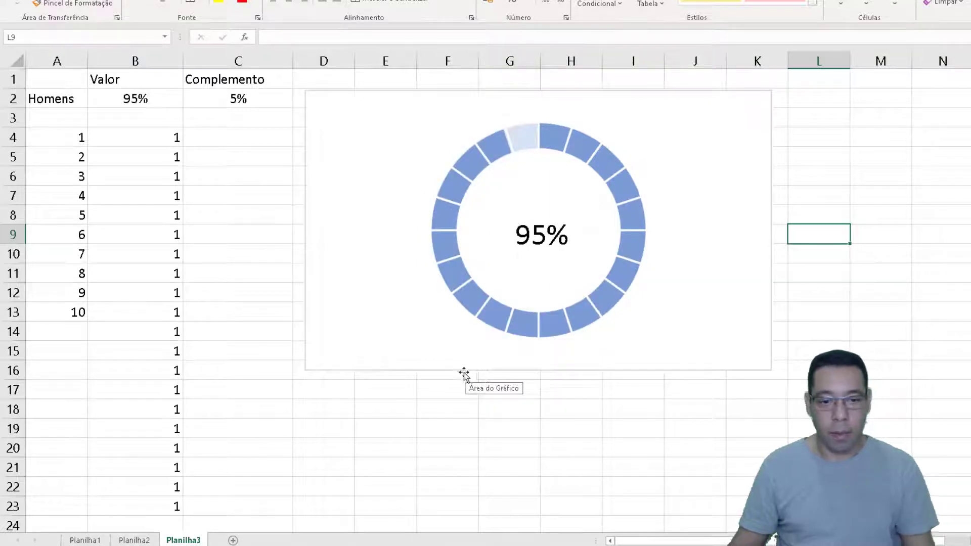
# Open the Planilha2 sheet to view the example doughnut and half-ring charts
pyautogui.click(122, 540)
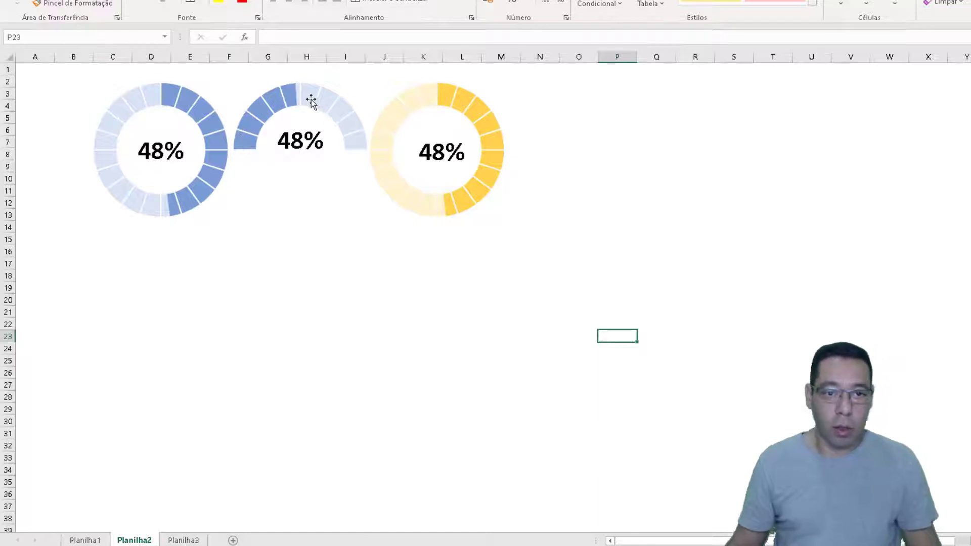
# Recalculate the sheet repeatedly to compare the half-ring chart with the full doughnuts at different random percentages
pyautogui.moveTo(348, 148)
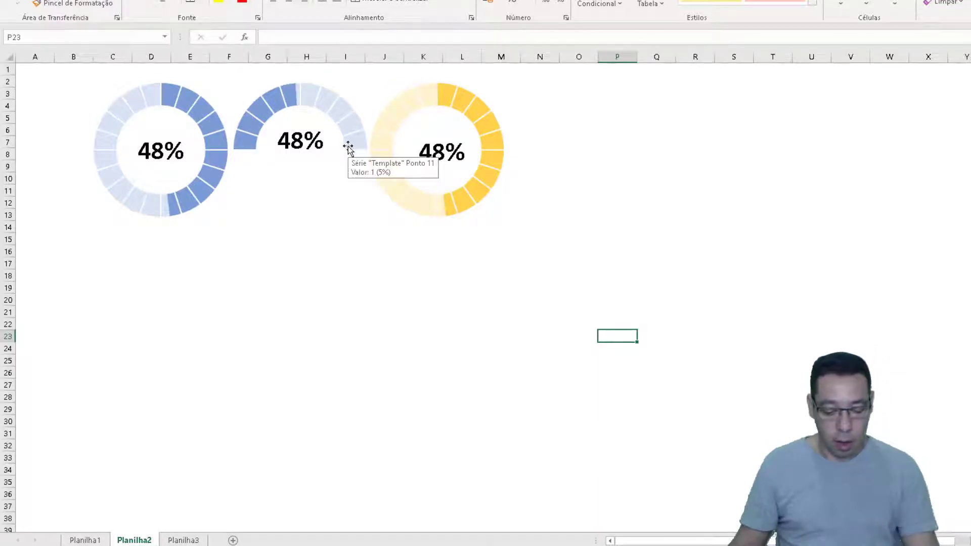
pyautogui.press('F9')
pyautogui.press('F9')
pyautogui.press('F9')
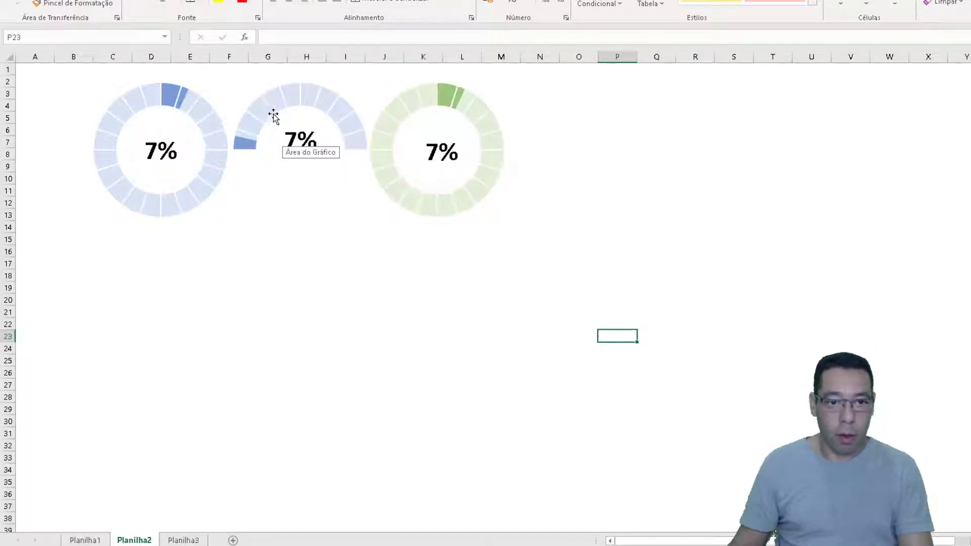
pyautogui.press('F9')
pyautogui.press('F9')
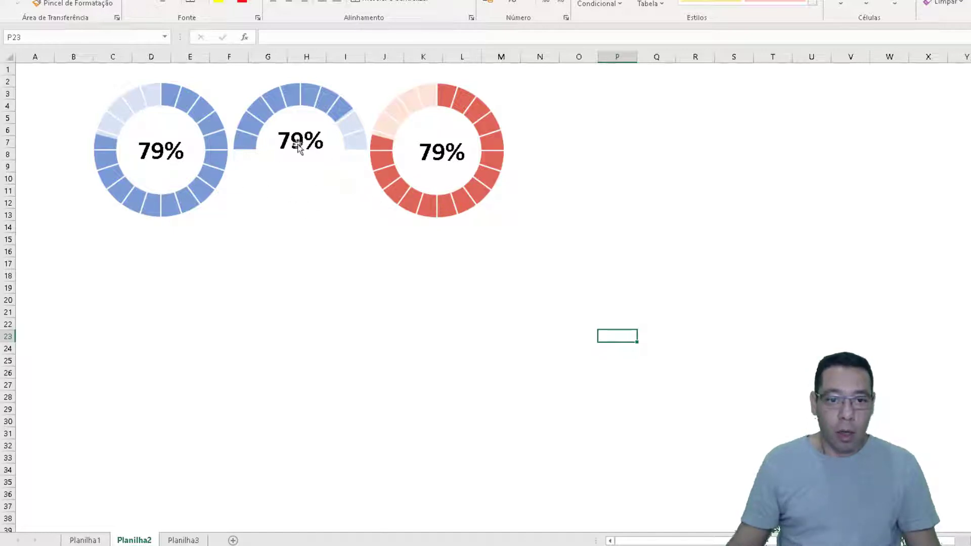
# Add a new worksheet and enter the headings Valor in B1 and Complemento in C1
pyautogui.click(232, 540)
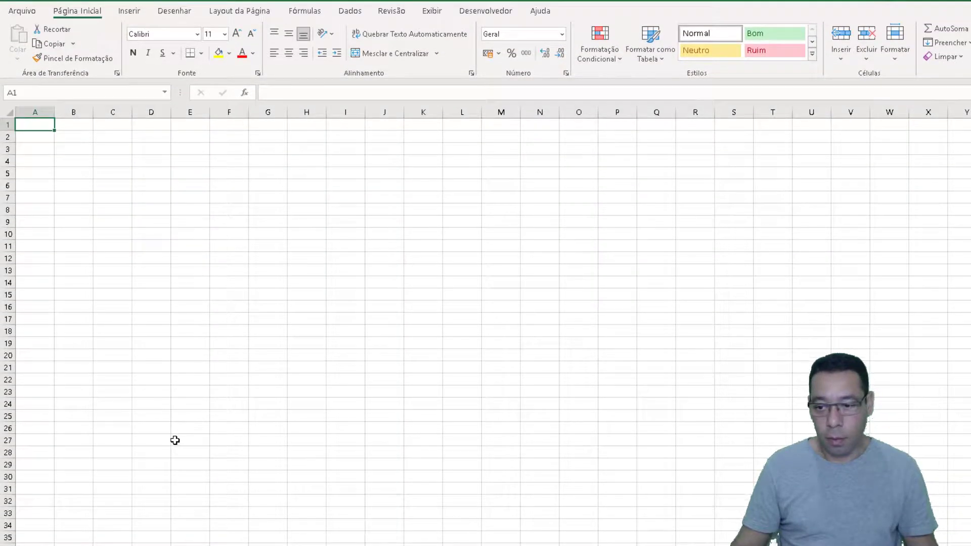
pyautogui.scroll(4, 175, 440)
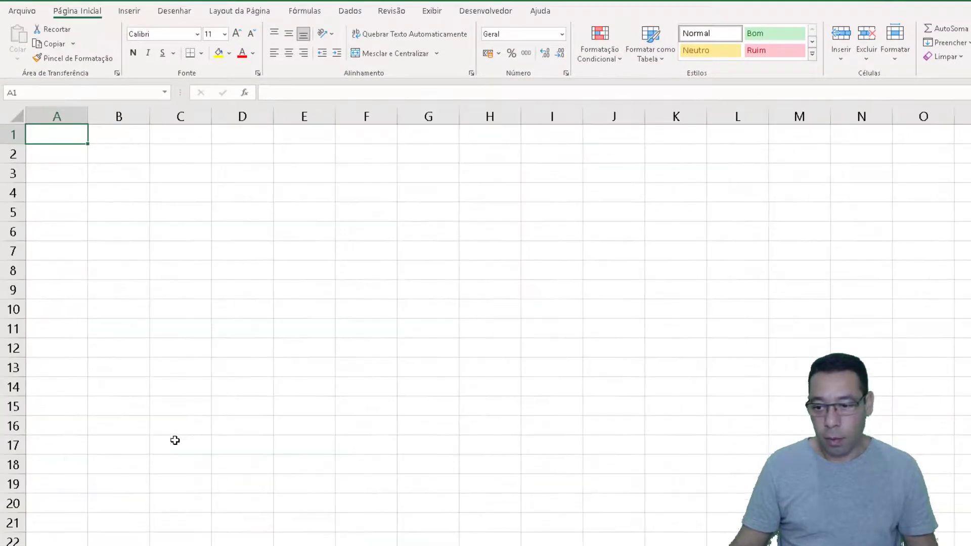
pyautogui.press('Right')
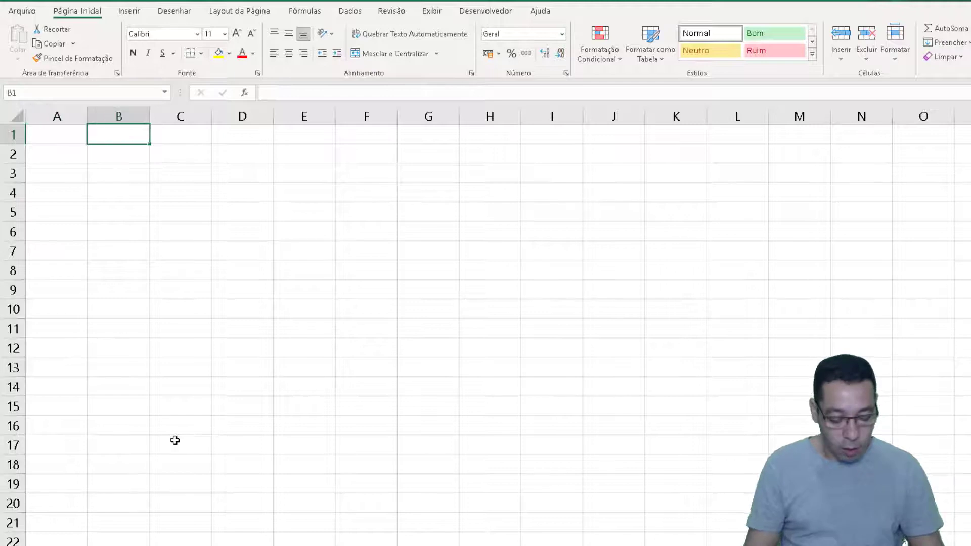
pyautogui.write('Valor')
pyautogui.press('Right')
pyautogui.write('c')
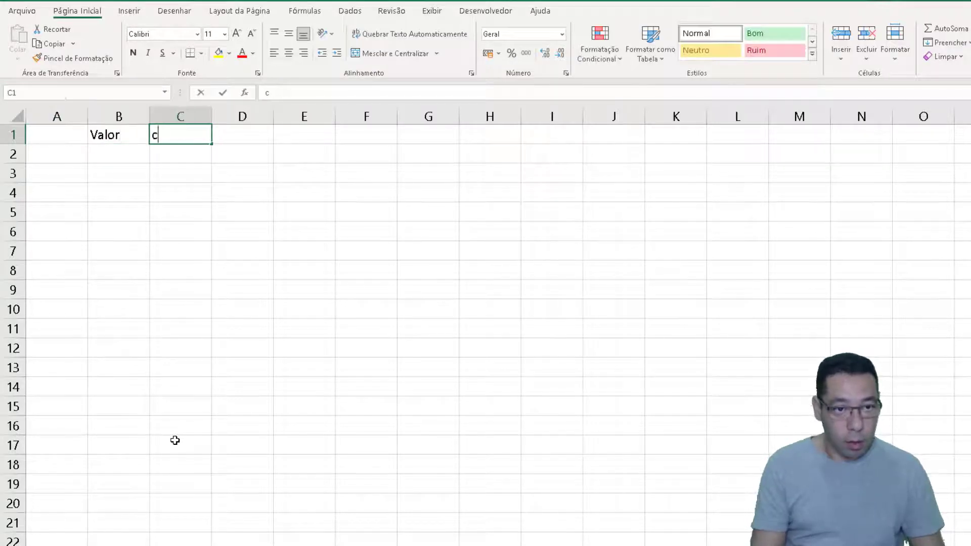
pyautogui.write('omComple')
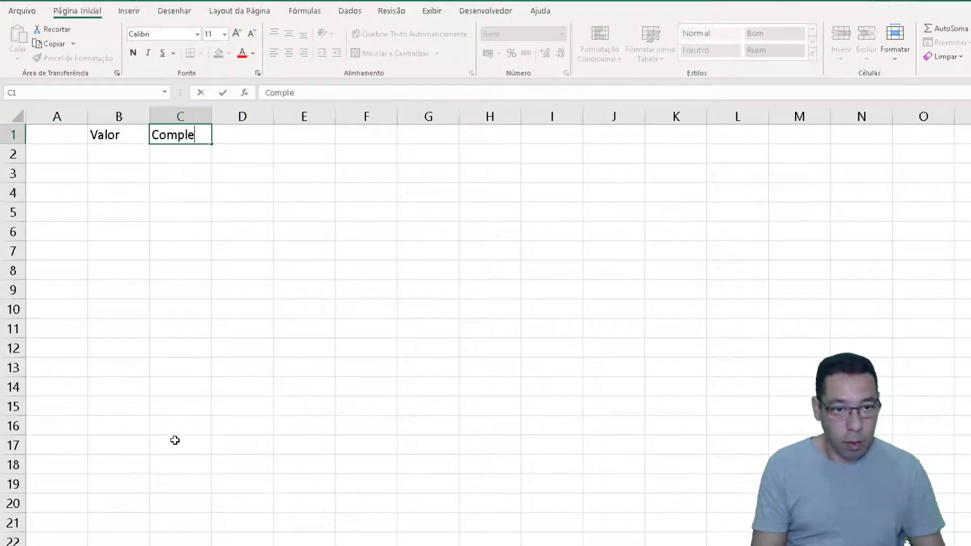
pyautogui.write('mento')
# Label A2 as Homens and enter the random-number formula =ALEATÓRIO() in B2
pyautogui.press('Down')
pyautogui.press('Left')
pyautogui.press('Left')
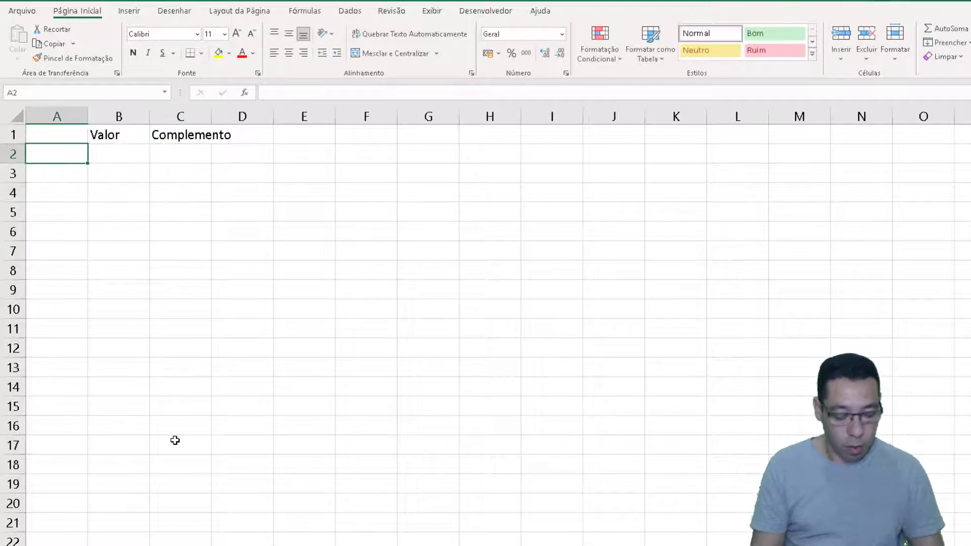
pyautogui.write('Homens')
pyautogui.press('Right')
pyautogui.write('=ale')
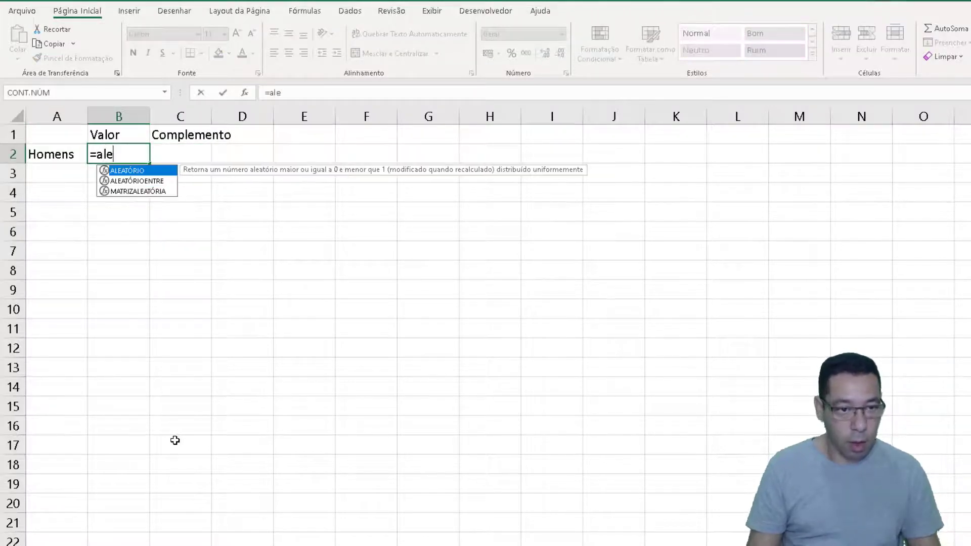
pyautogui.press('Tab')
pyautogui.write(')')
pyautogui.press('Right')
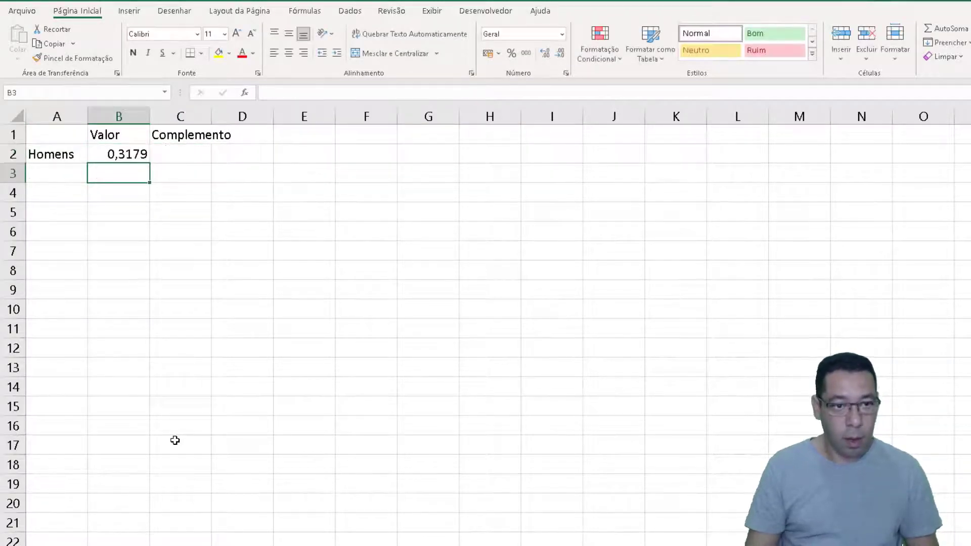
# Enter =1-B2 in C2 as the complement and format B2:C2 as percentages
pyautogui.write('=')
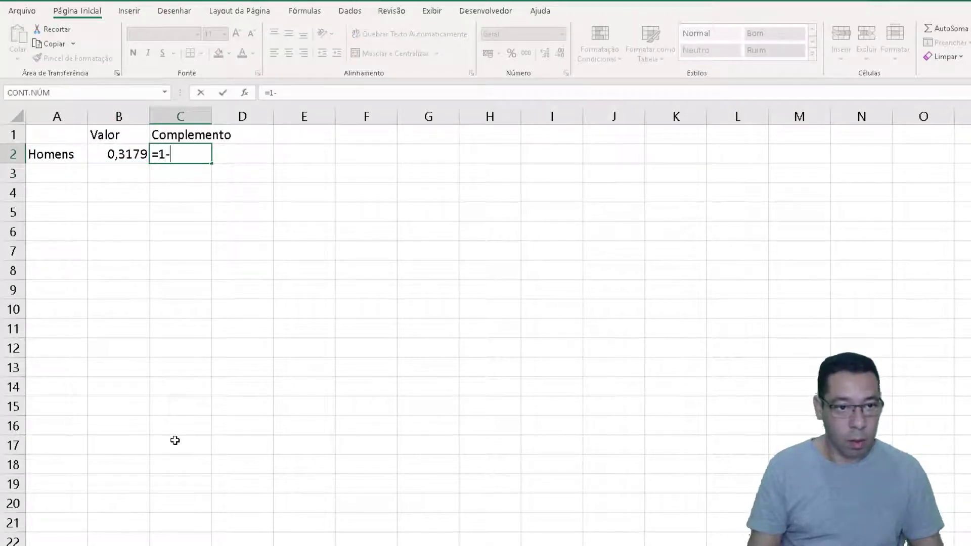
pyautogui.write('1-')
pyautogui.press('Left')
pyautogui.press('Return')
pyautogui.press('Up')
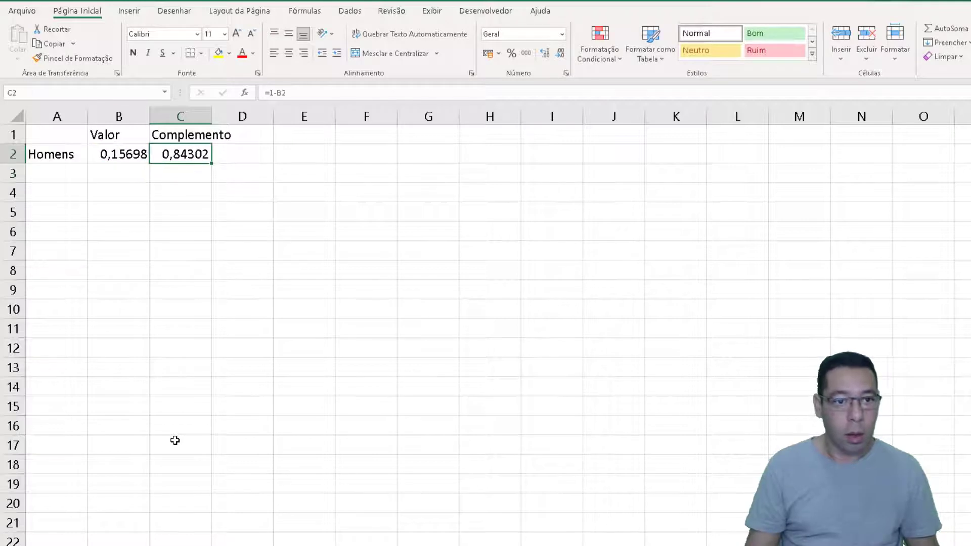
pyautogui.hotkey('shift', 'Left')
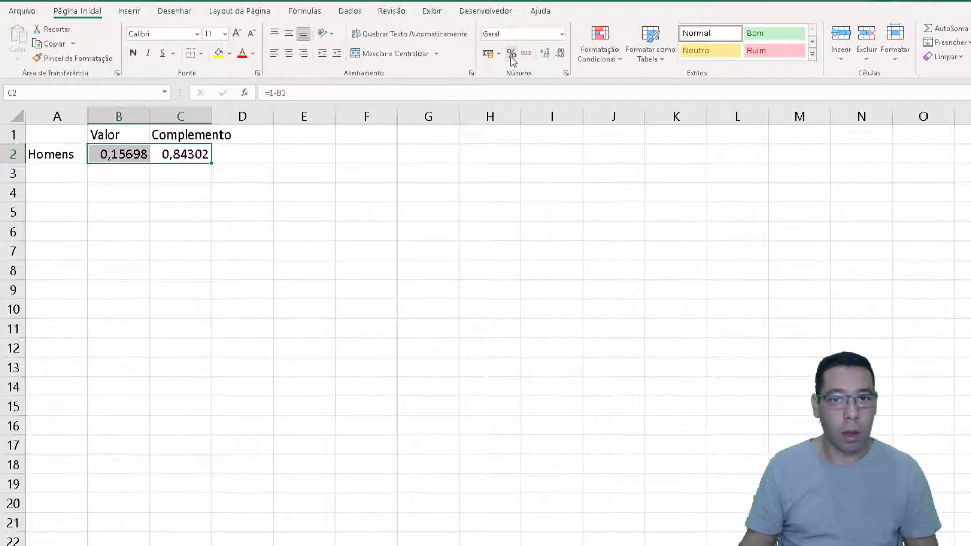
pyautogui.hotkey('ctrl', 'shift', '5')
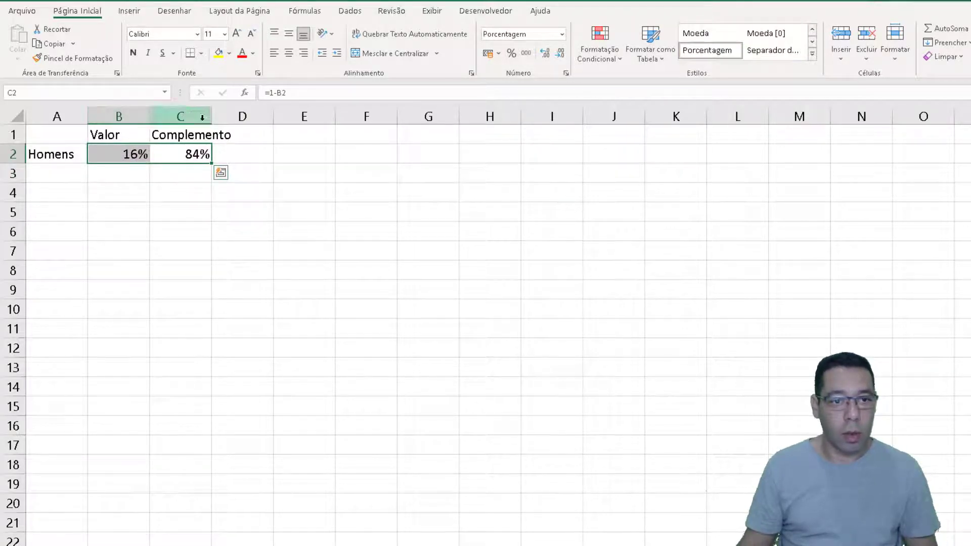
# Widen column C to fit its heading and centre the contents of B1:C2
pyautogui.moveTo(212, 117); pyautogui.dragTo(236, 116)
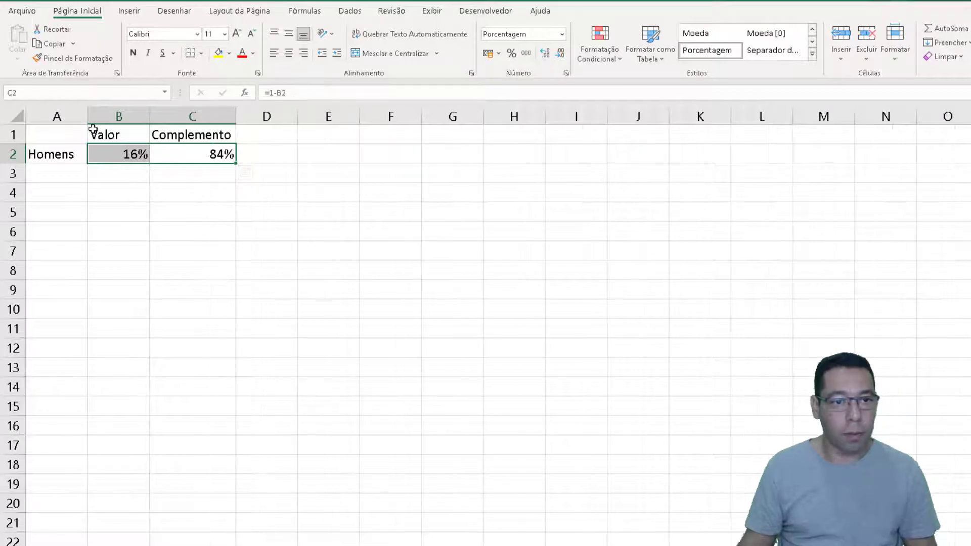
pyautogui.moveTo(99, 131); pyautogui.dragTo(178, 157)
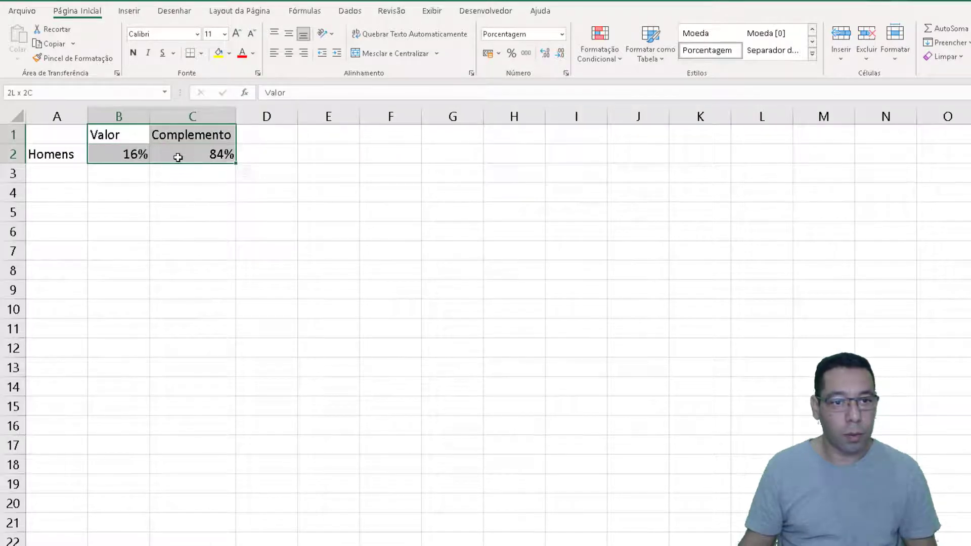
pyautogui.click(288, 52)
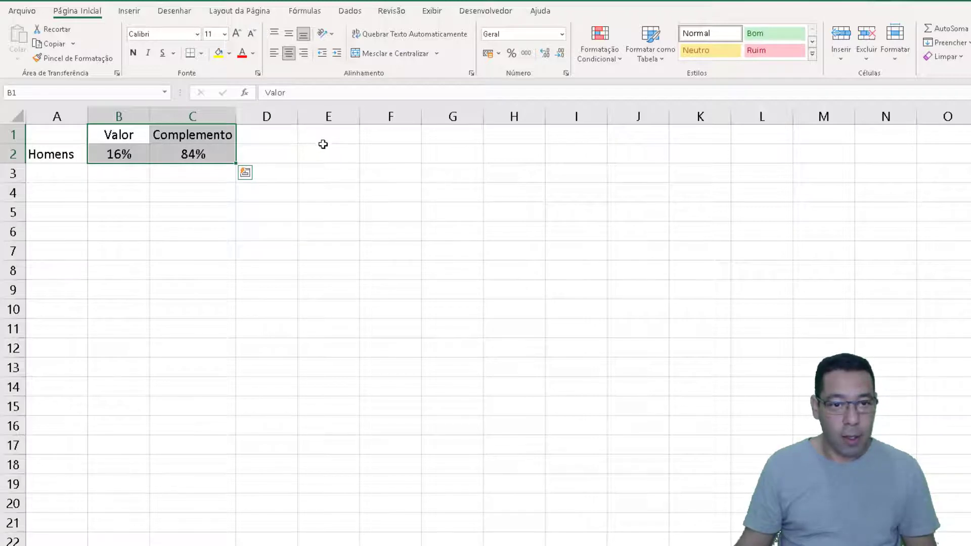
# Start a second data block with the heading Fixo in E1 and the value 50% in E2
pyautogui.moveTo(328, 135); pyautogui.dragTo(430, 147)
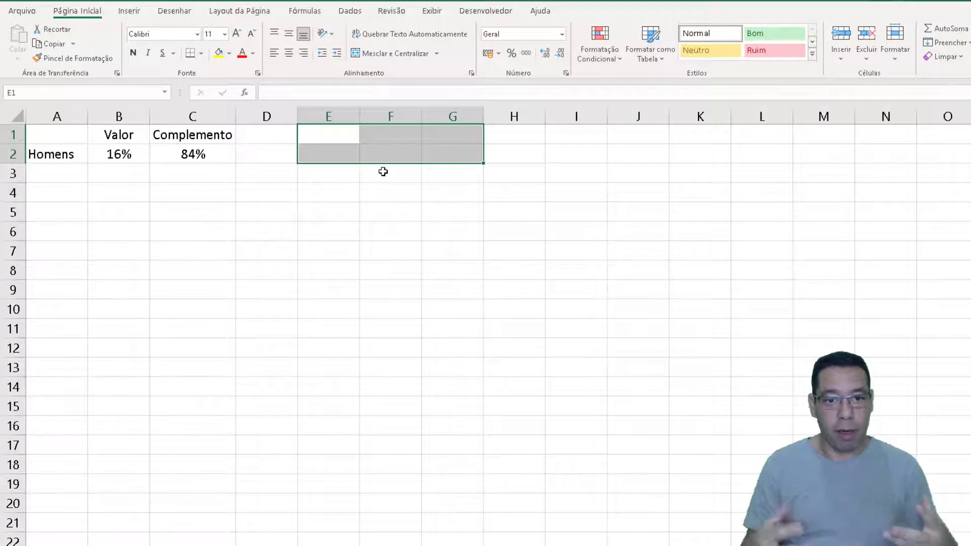
pyautogui.press('Left')
pyautogui.press('Right')
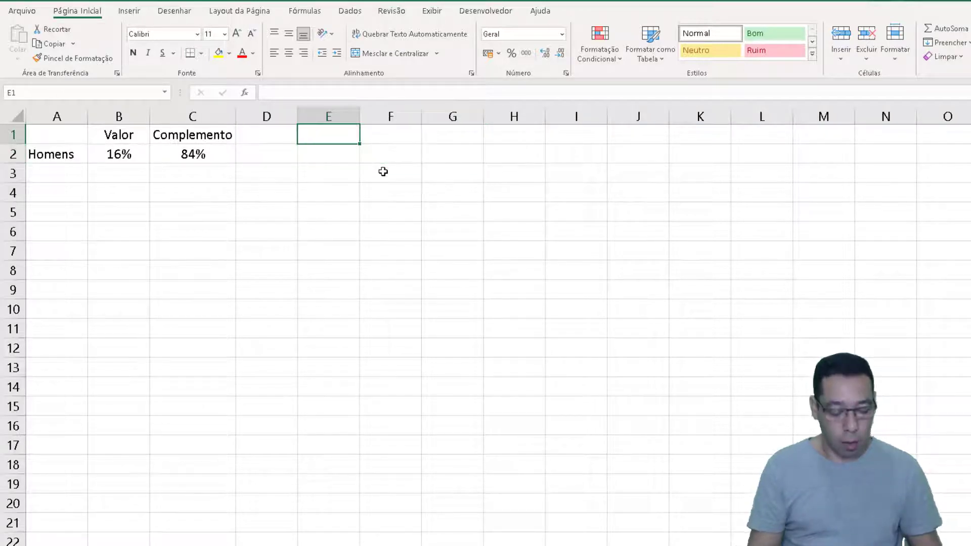
pyautogui.write('Fixo')
pyautogui.press('Return')
pyautogui.write('5')
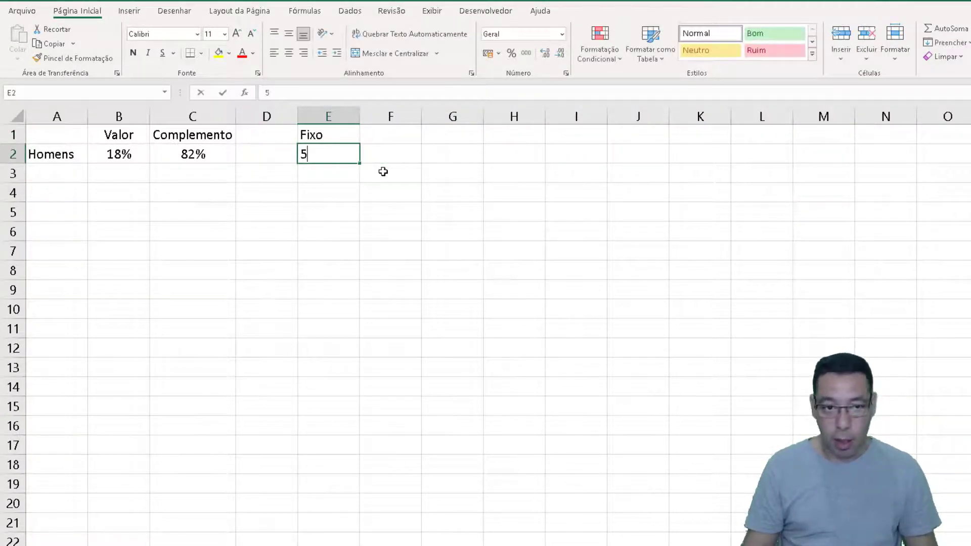
pyautogui.write('0%')
pyautogui.press('Return')
pyautogui.press('Up')
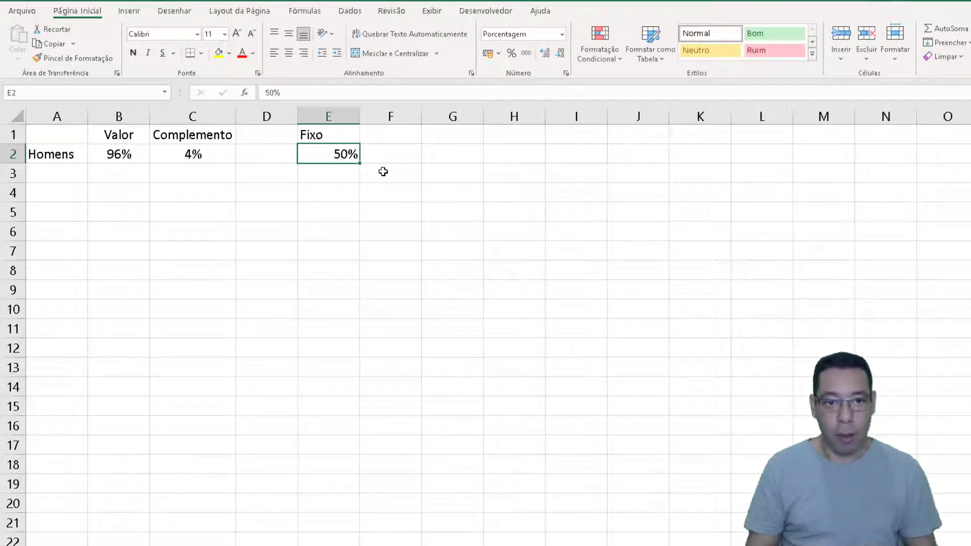
# Enter the headings Valor in F1 and Complemento in G1, and widen column G to fit
pyautogui.press('Up')
pyautogui.press('Right')
pyautogui.write('Valor')
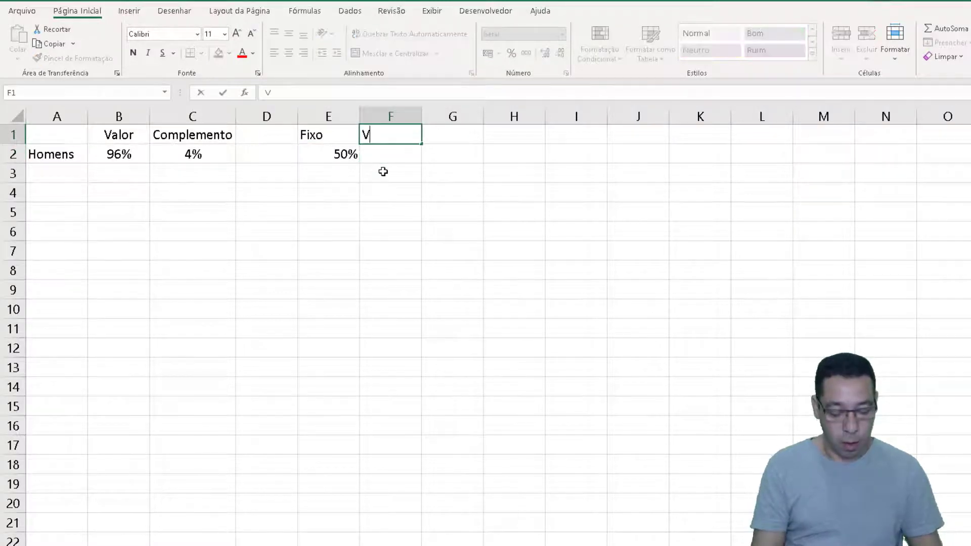
pyautogui.press('Tab')
pyautogui.write('Co,m')
pyautogui.press('BackSpace')
pyautogui.press('BackSpace')
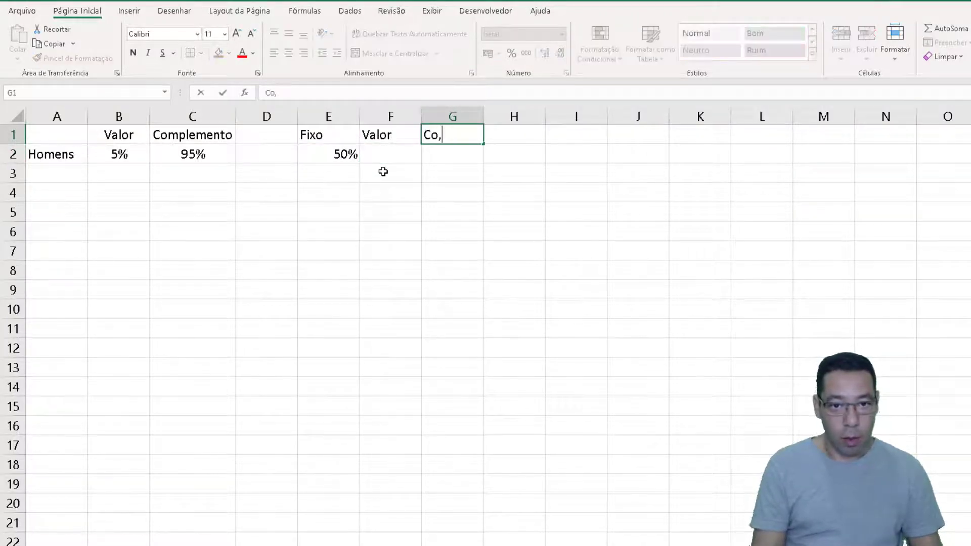
pyautogui.write('mplemento')
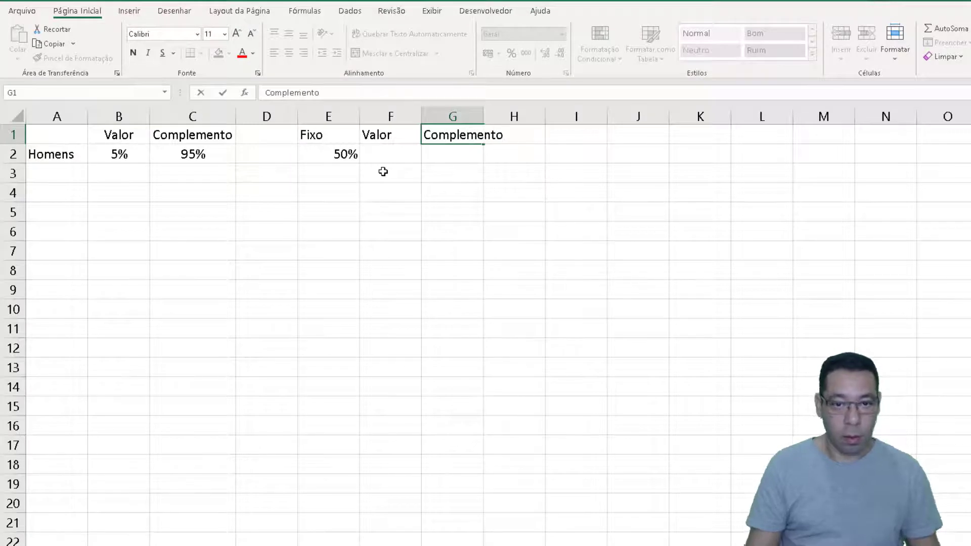
pyautogui.hotkey('ctrl', 'Return')
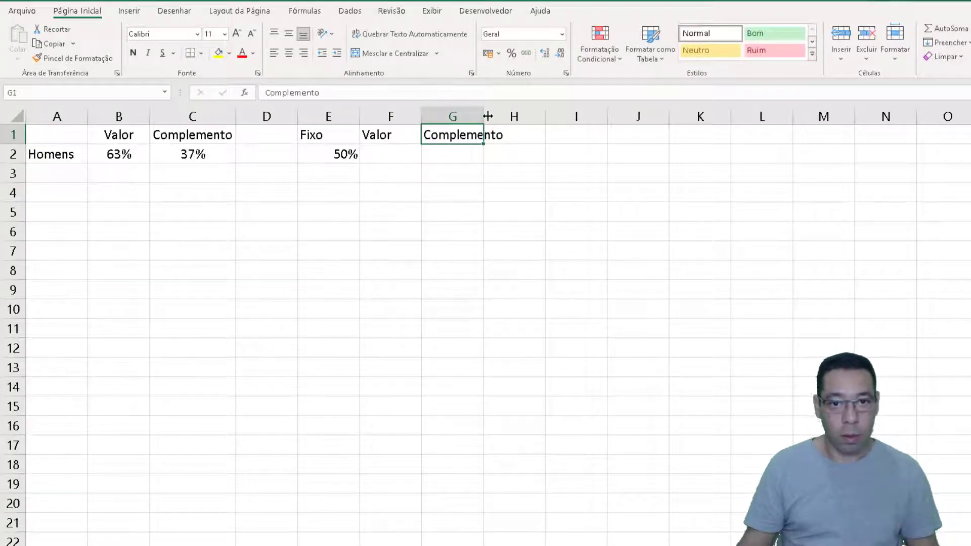
pyautogui.moveTo(486, 116); pyautogui.dragTo(514, 116)
# Enter =B2/2 in F2 to halve the Homens value, and format the cell as a percentage
pyautogui.click(394, 160)
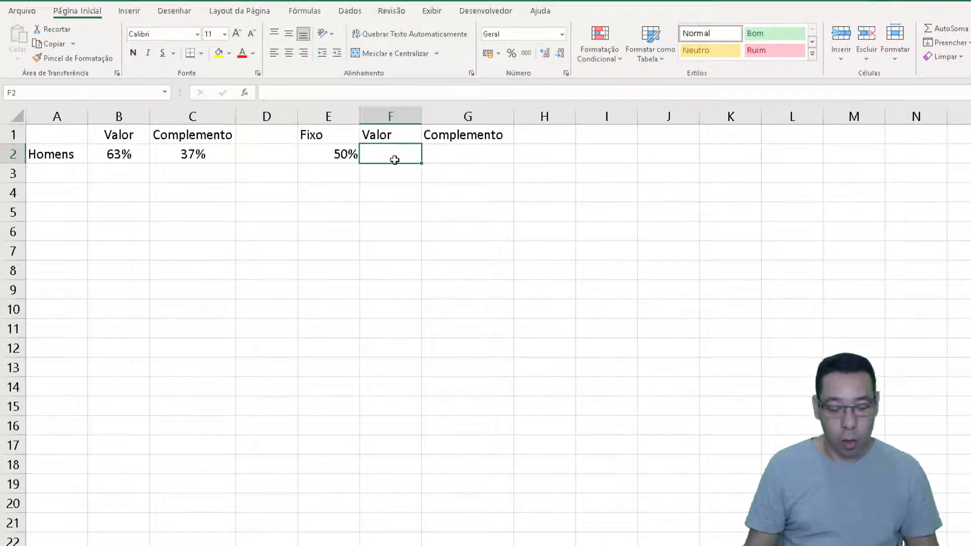
pyautogui.write('=')
pyautogui.press('Left')
pyautogui.press('Left')
pyautogui.press('Left')
pyautogui.press('Left')
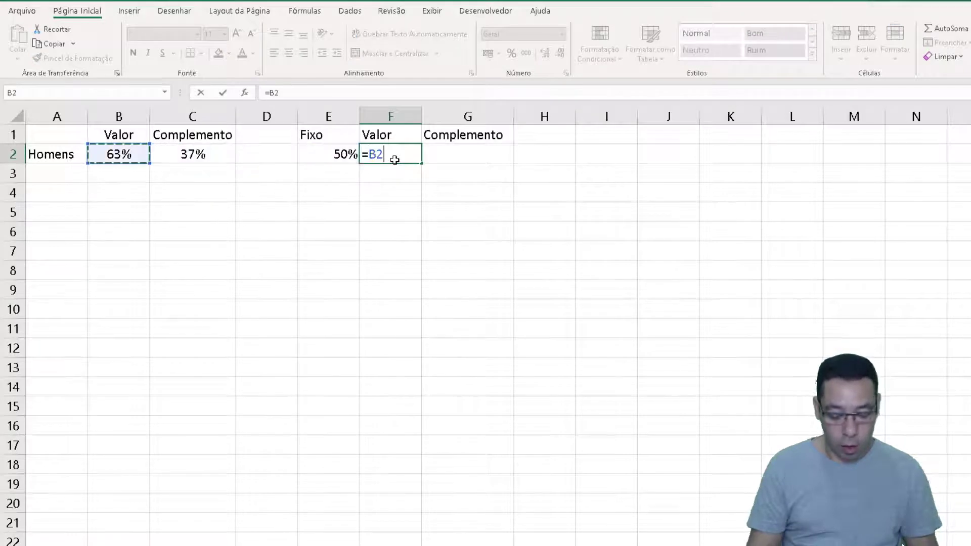
pyautogui.write('/')
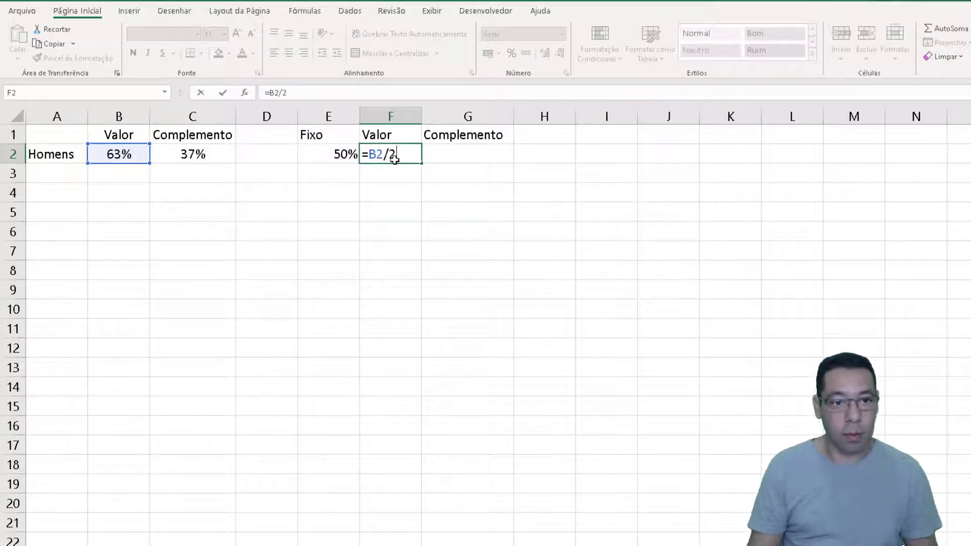
pyautogui.write('2')
pyautogui.press('Return')
pyautogui.click(395, 159)
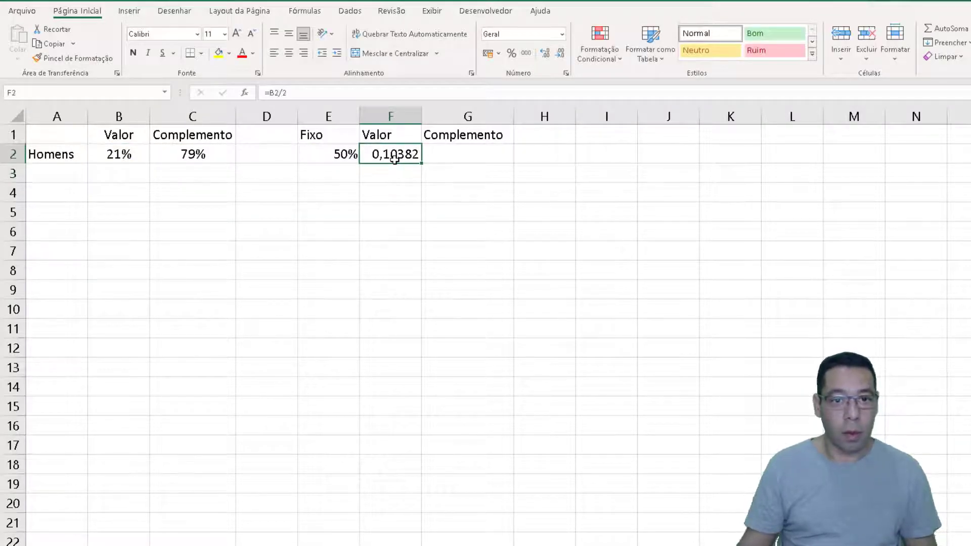
pyautogui.click(511, 53)
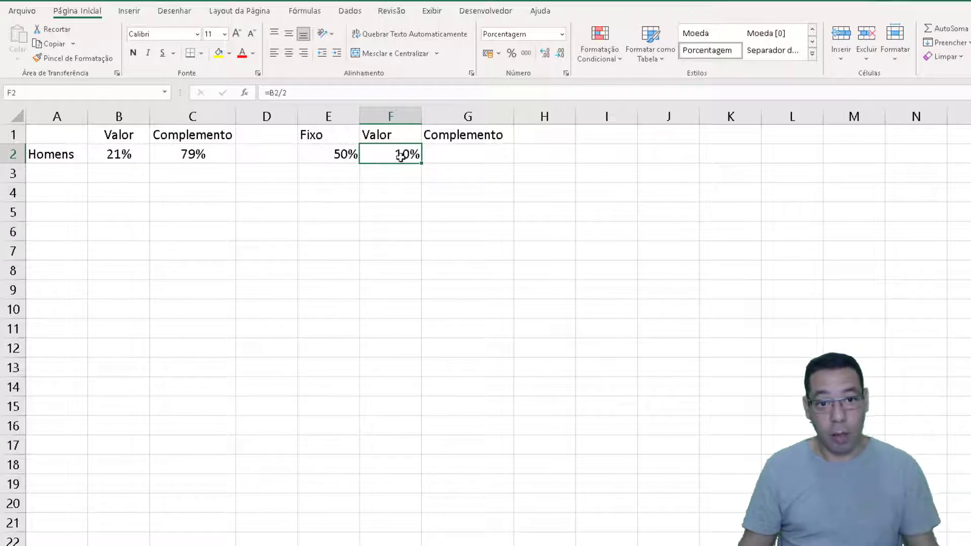
# Enter =50%-F2 in G2 as the complement of the halved value
pyautogui.click(451, 154)
pyautogui.write('=')
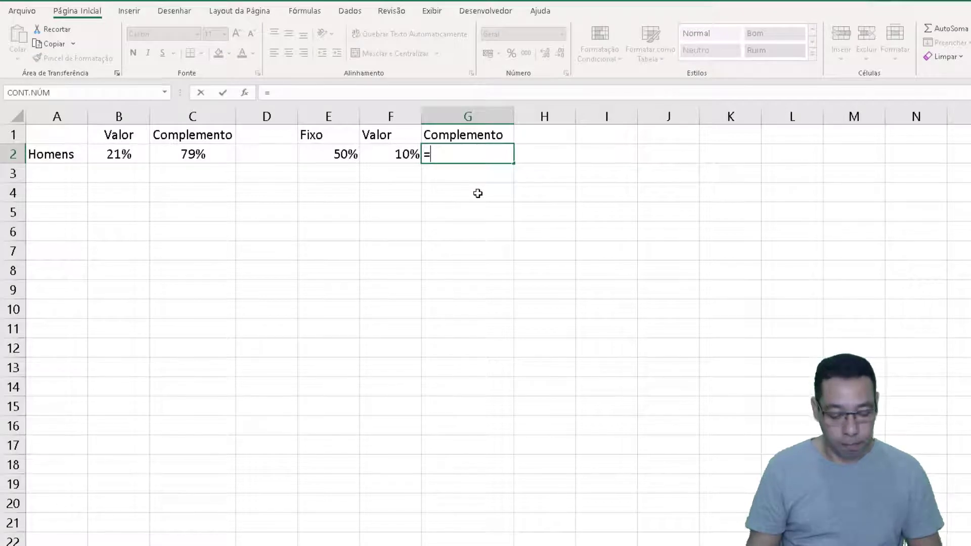
pyautogui.write('50')
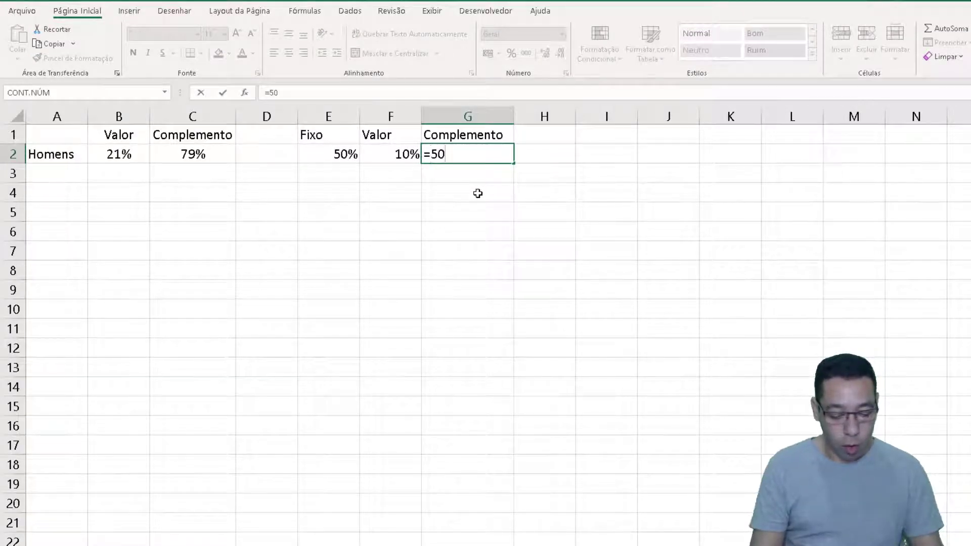
pyautogui.write('%-')
pyautogui.press('Left')
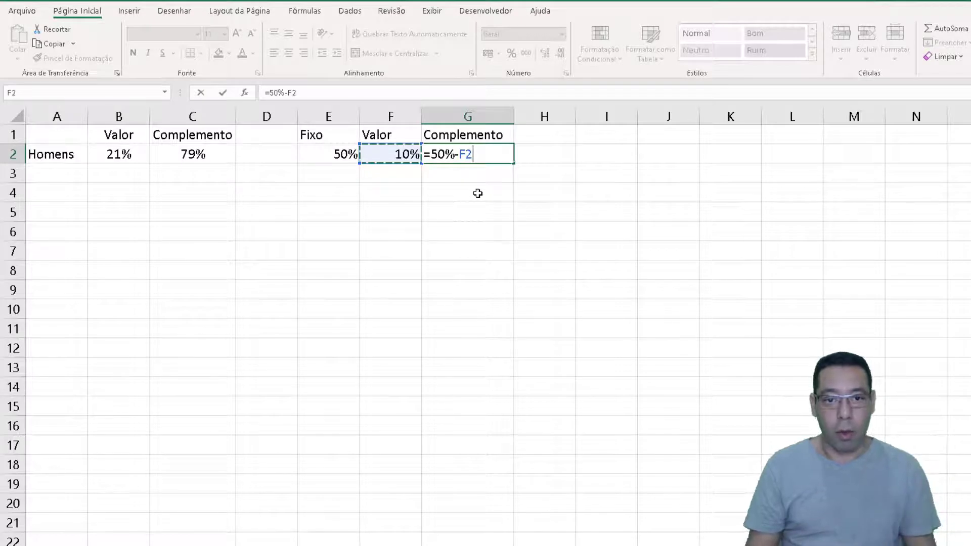
pyautogui.press('Return')
pyautogui.press('Up')
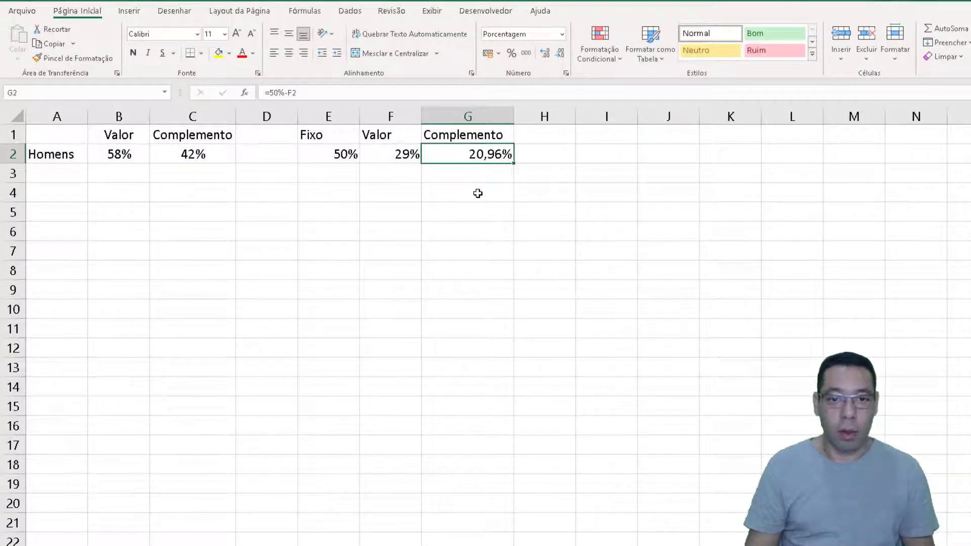
# Show G2 without decimal places and center the cells E1:G2 horizontally and vertically
pyautogui.click(560, 53)
pyautogui.click(559, 53)
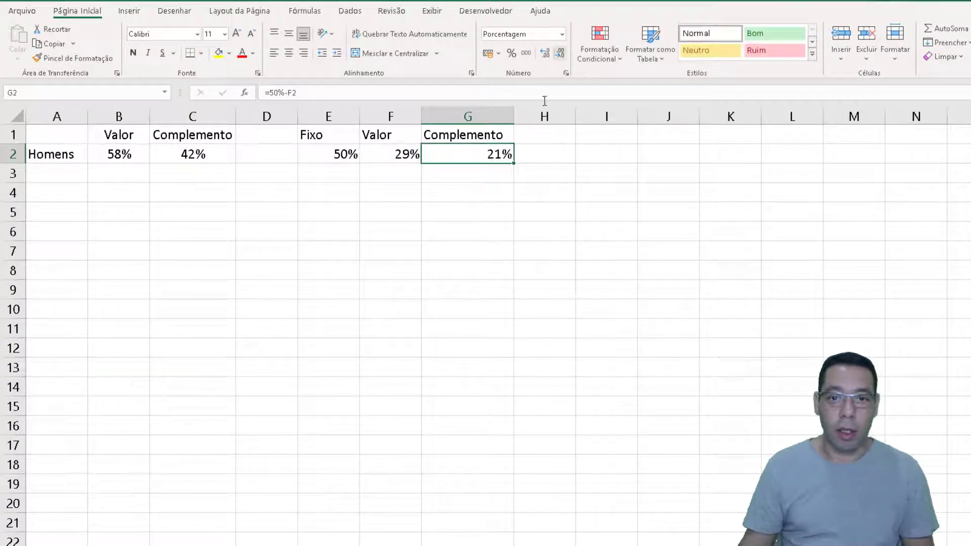
pyautogui.moveTo(377, 157); pyautogui.dragTo(460, 154)
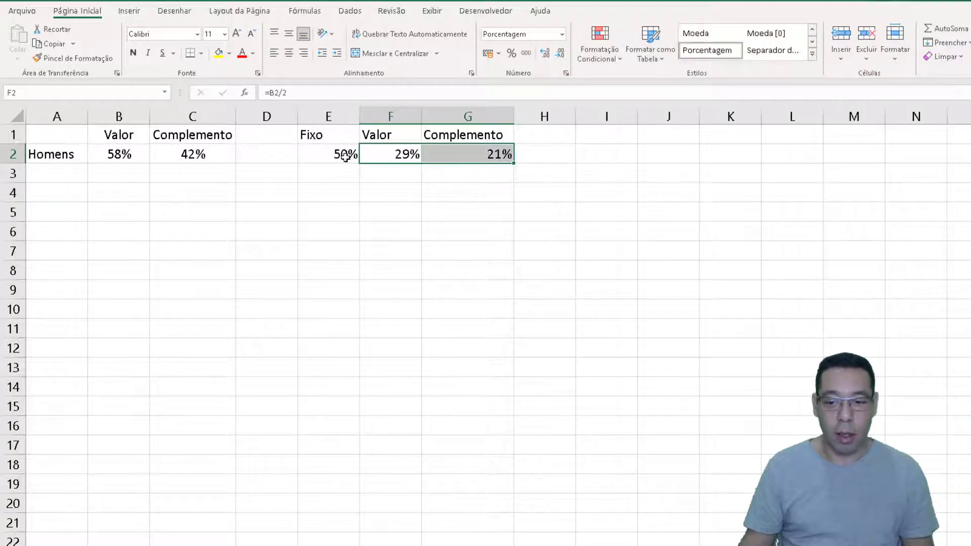
pyautogui.moveTo(313, 154); pyautogui.dragTo(439, 158)
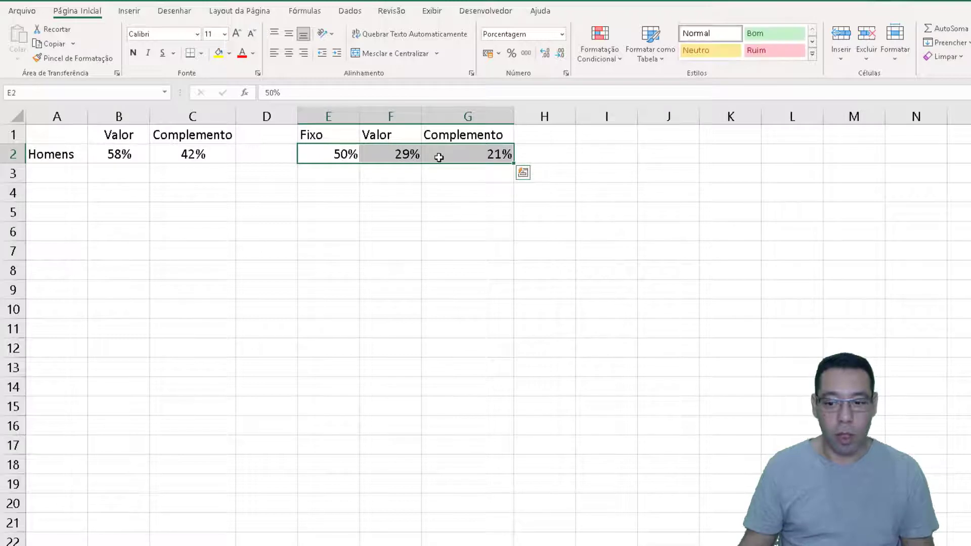
pyautogui.moveTo(329, 134); pyautogui.dragTo(447, 154)
pyautogui.click(367, 176)
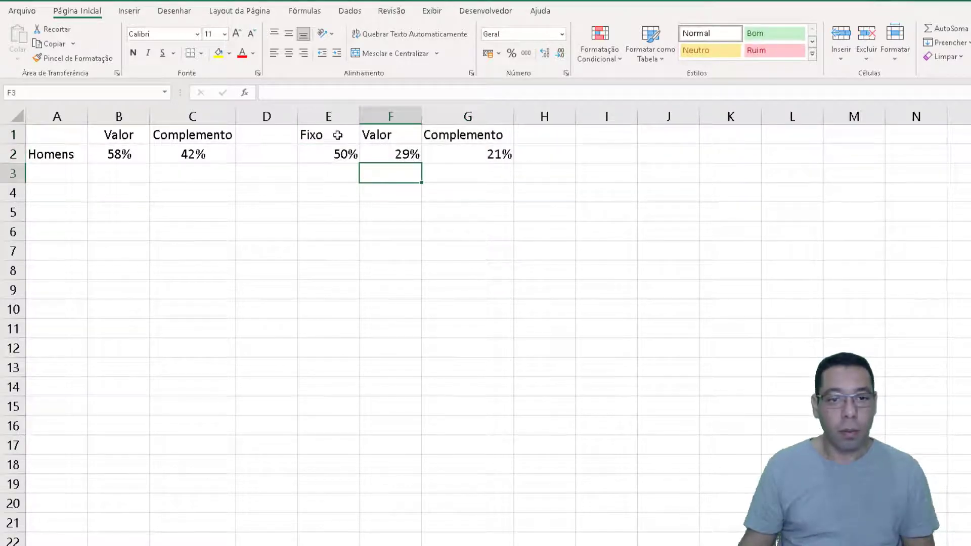
pyautogui.moveTo(337, 135); pyautogui.dragTo(473, 151)
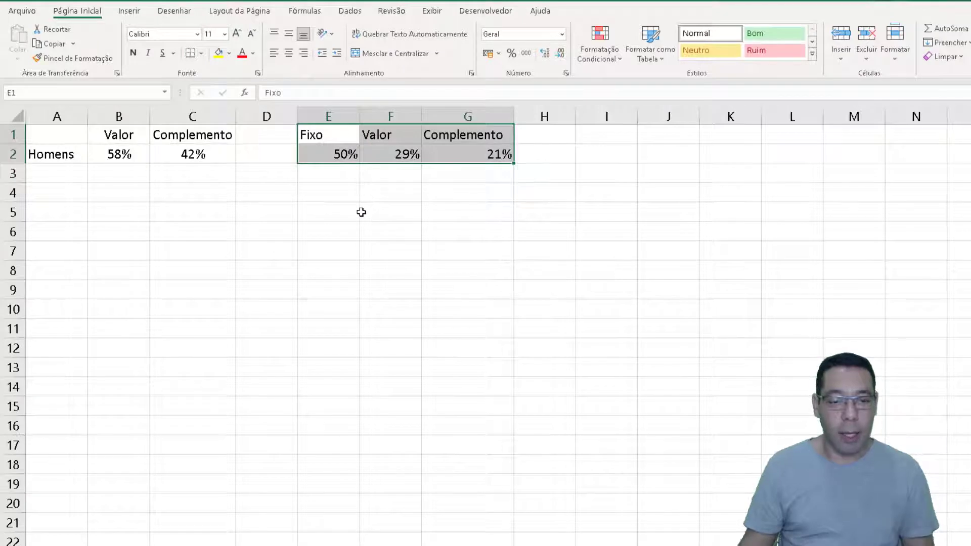
pyautogui.moveTo(340, 133); pyautogui.dragTo(478, 156)
pyautogui.click(289, 53)
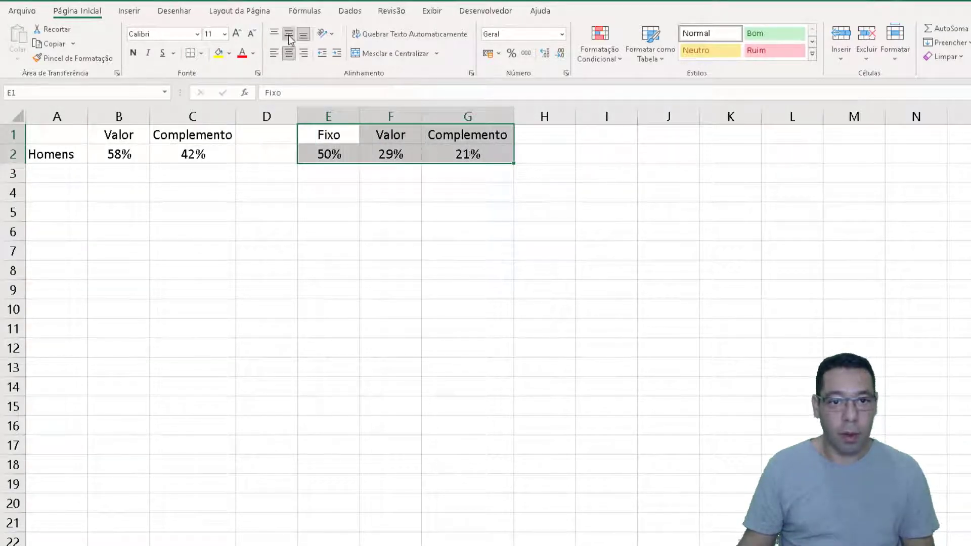
pyautogui.click(289, 33)
# Insert a doughnut chart based on the Fixo, Valor and Complemento values in E2:G2
pyautogui.moveTo(325, 148); pyautogui.dragTo(438, 150)
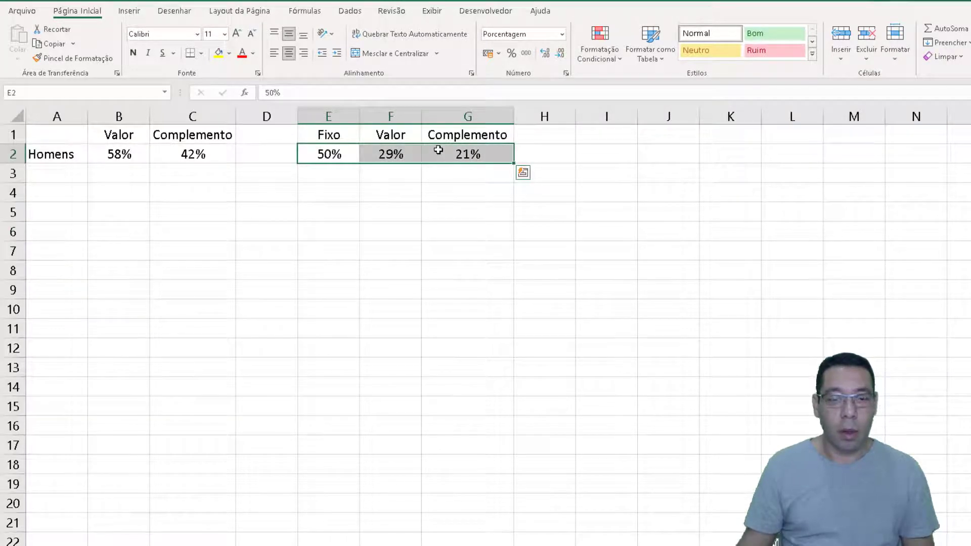
pyautogui.click(129, 11)
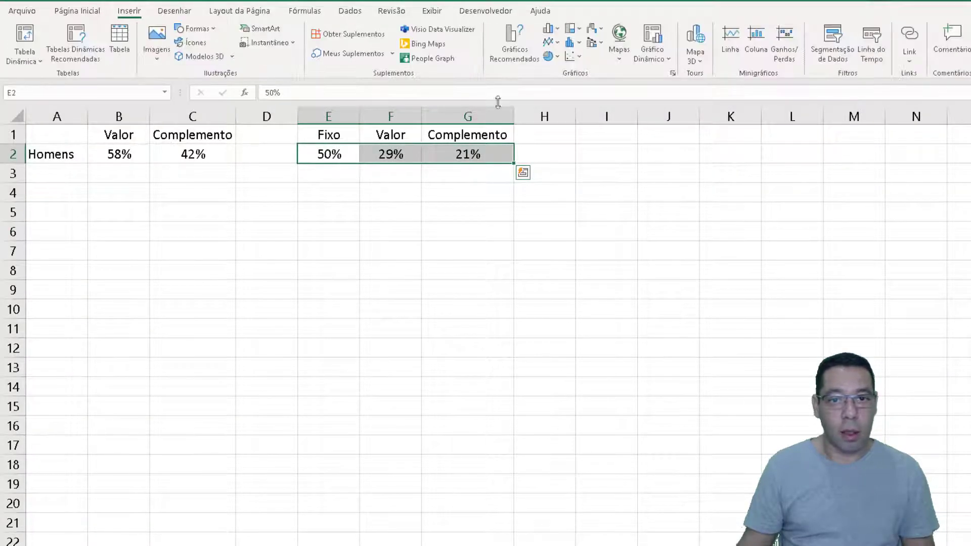
pyautogui.click(555, 56)
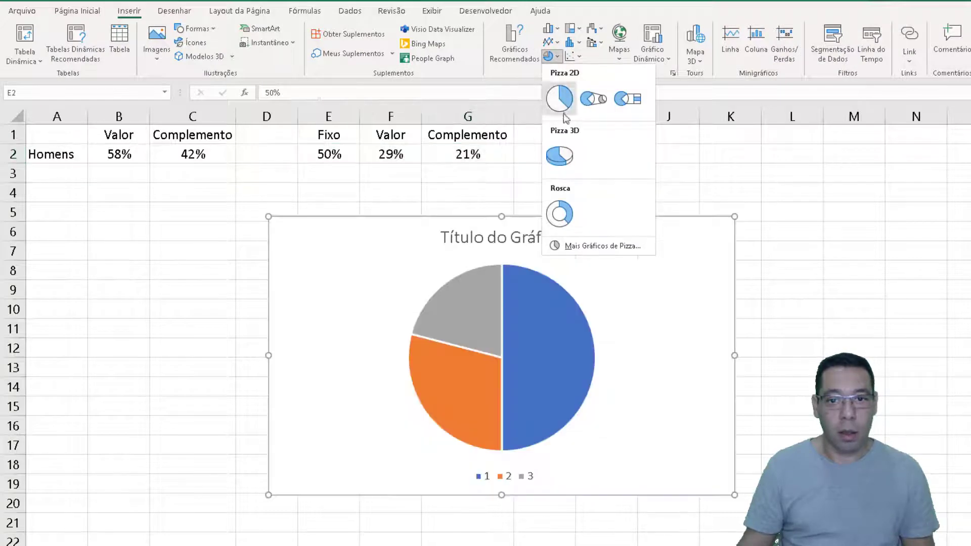
pyautogui.click(560, 215)
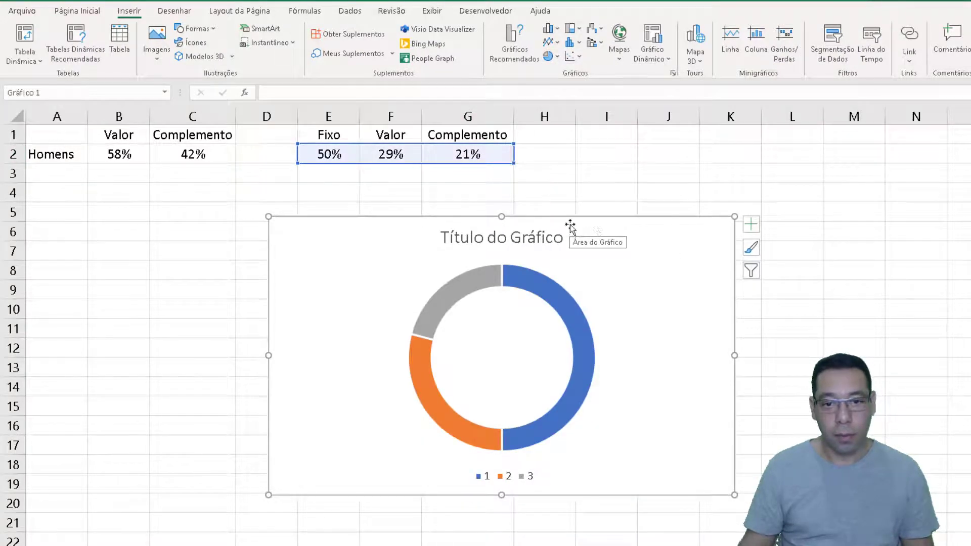
# Delete the title and the legend from the new doughnut chart
pyautogui.click(561, 233)
pyautogui.press('Delete')
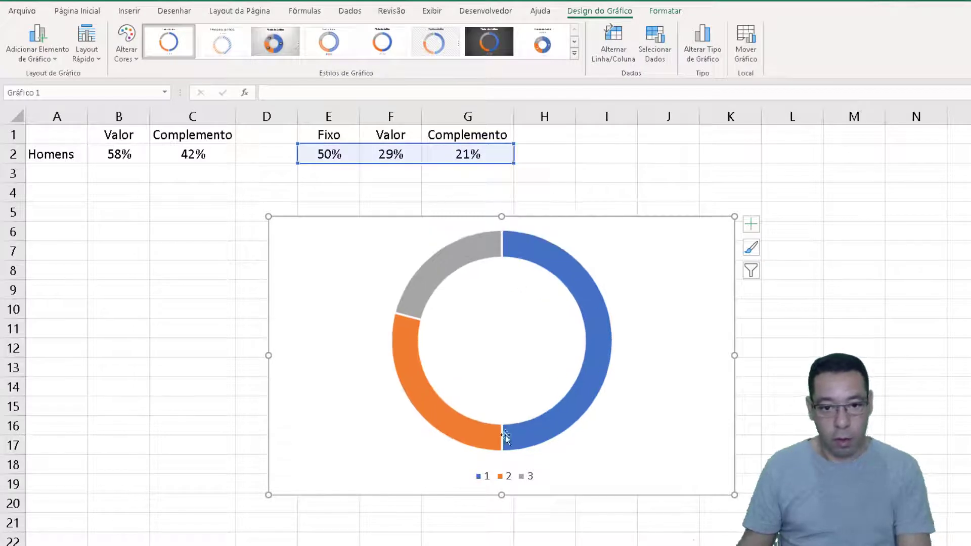
pyautogui.click(501, 475)
pyautogui.press('Delete')
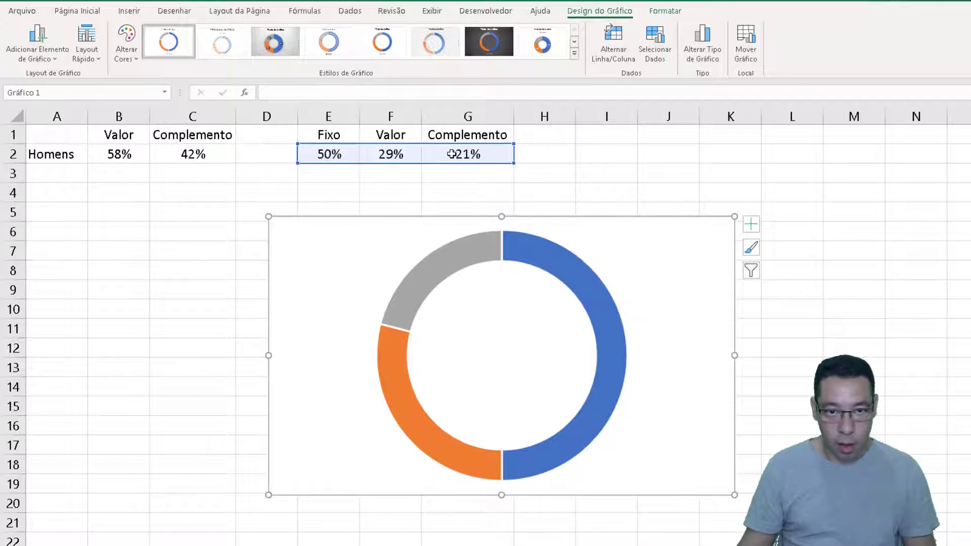
# Set the doughnut's blue Fixo slice to no fill (Sem preenchimento)
pyautogui.moveTo(416, 288)
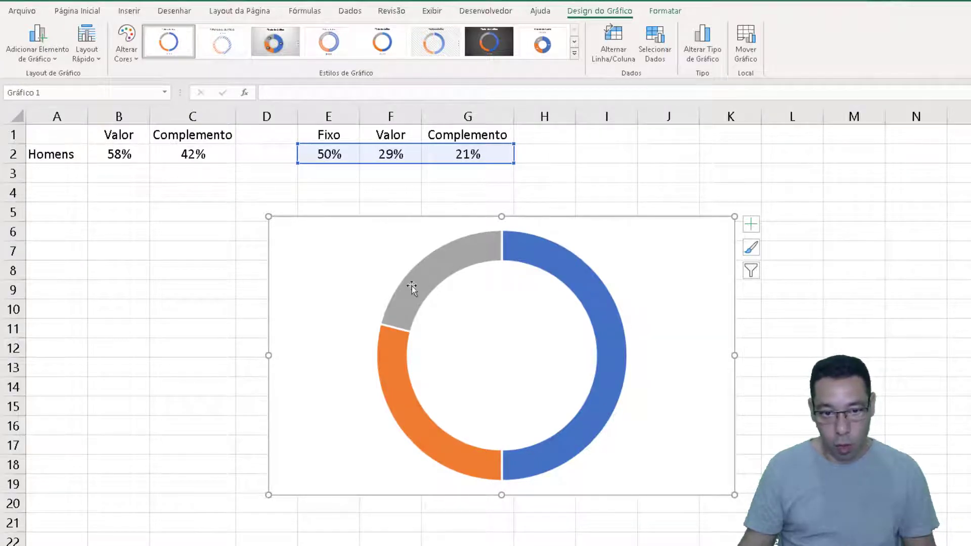
pyautogui.click(540, 255)
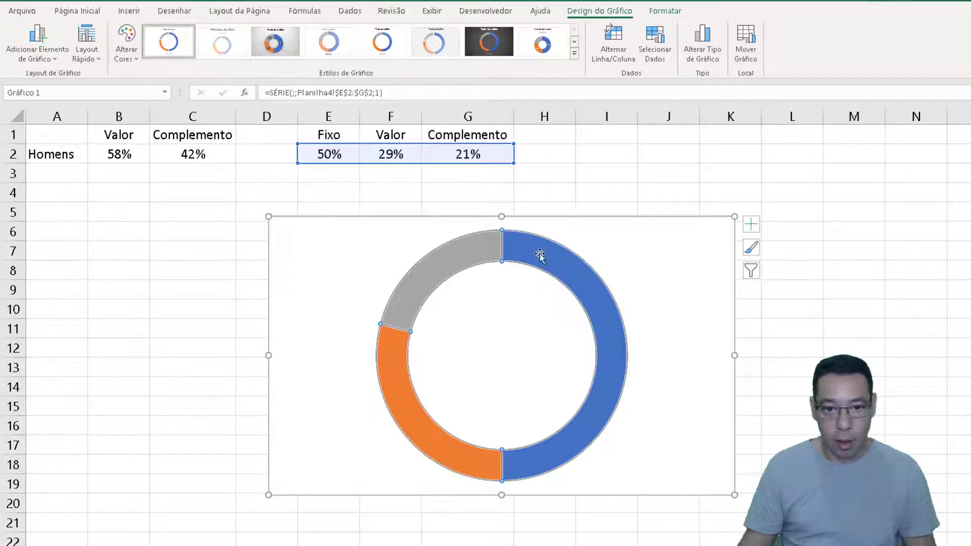
pyautogui.moveTo(440, 260)
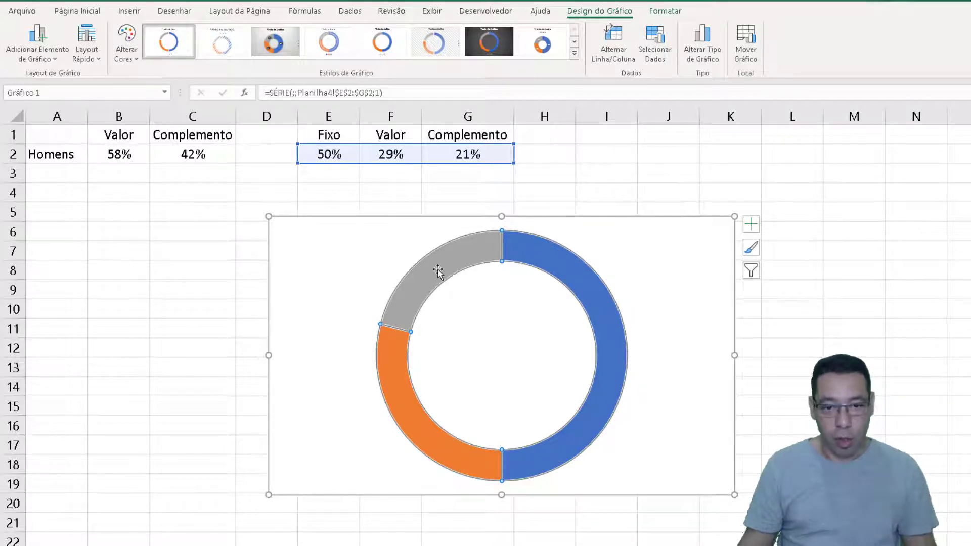
pyautogui.click(546, 261)
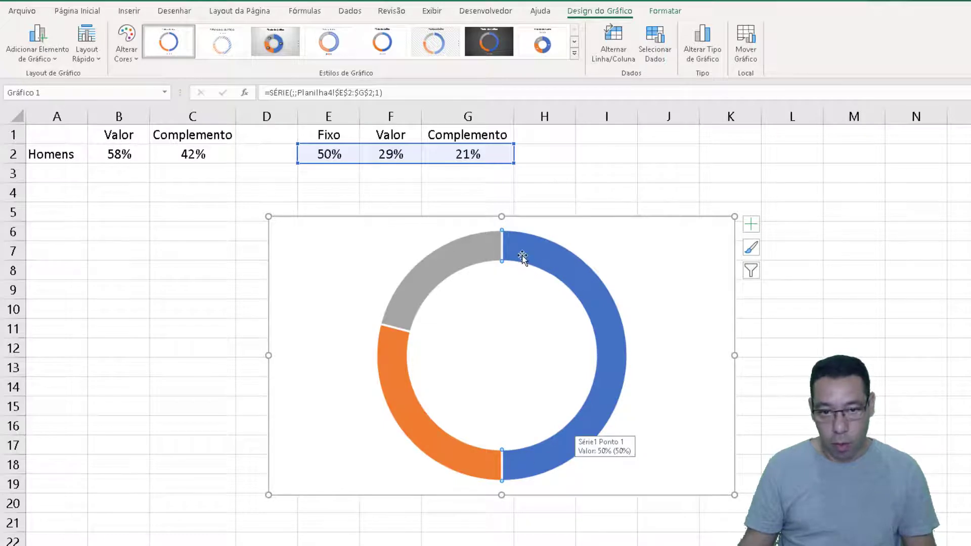
pyautogui.doubleClick(607, 303)
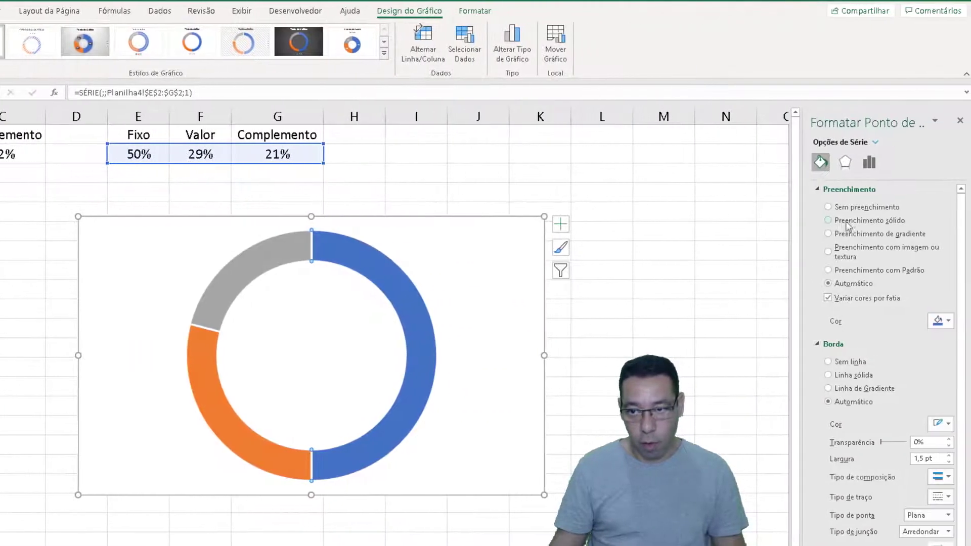
pyautogui.click(845, 206)
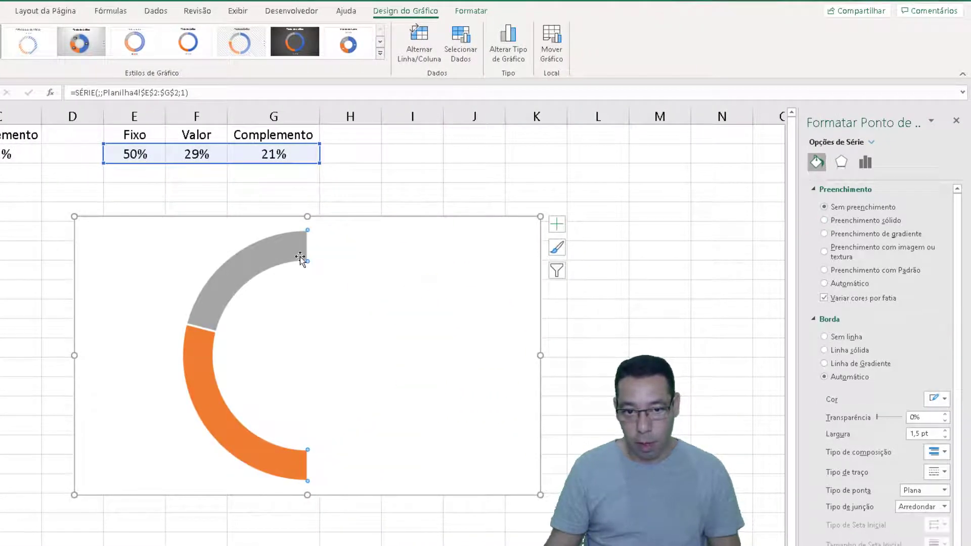
# Set the gray Complemento slice to no fill as well, leaving only the Valor slice colored
pyautogui.click(232, 275)
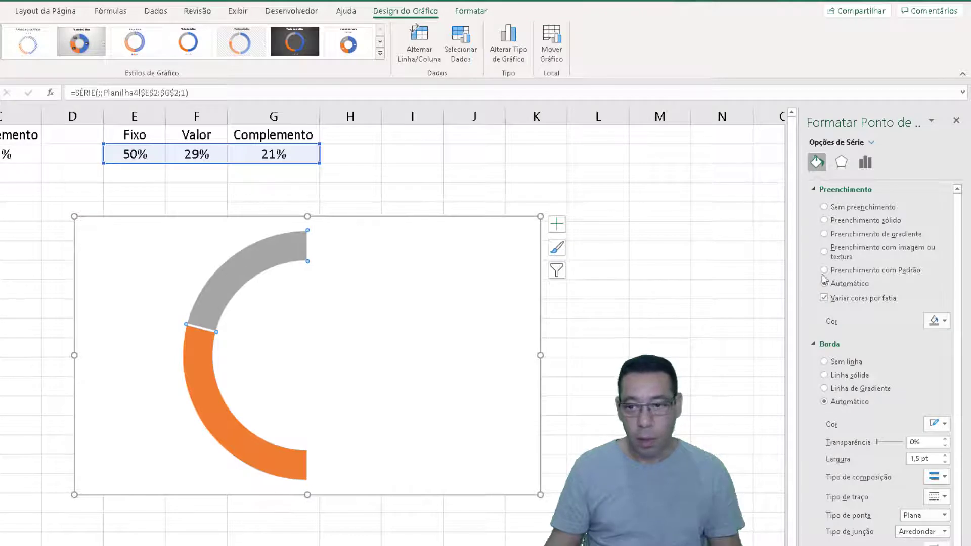
pyautogui.click(856, 209)
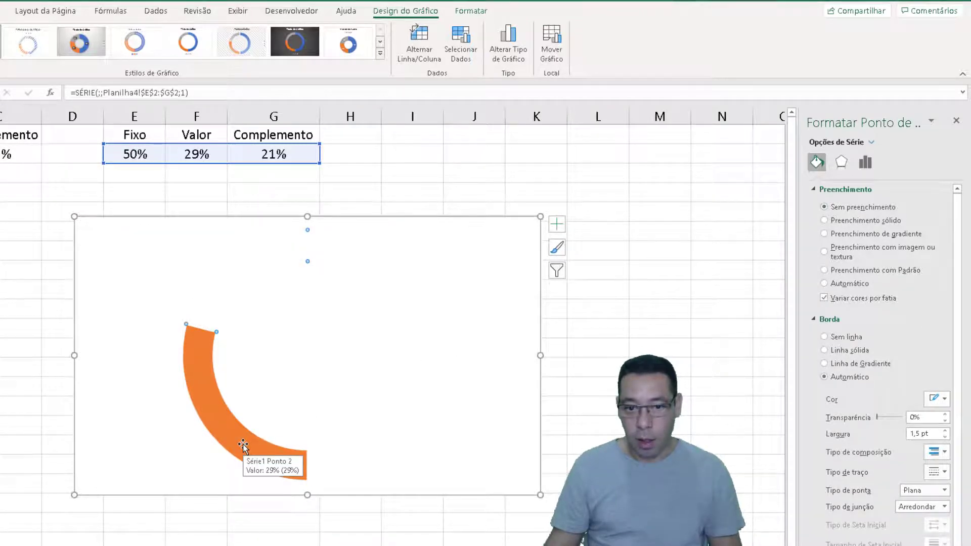
pyautogui.click(722, 373)
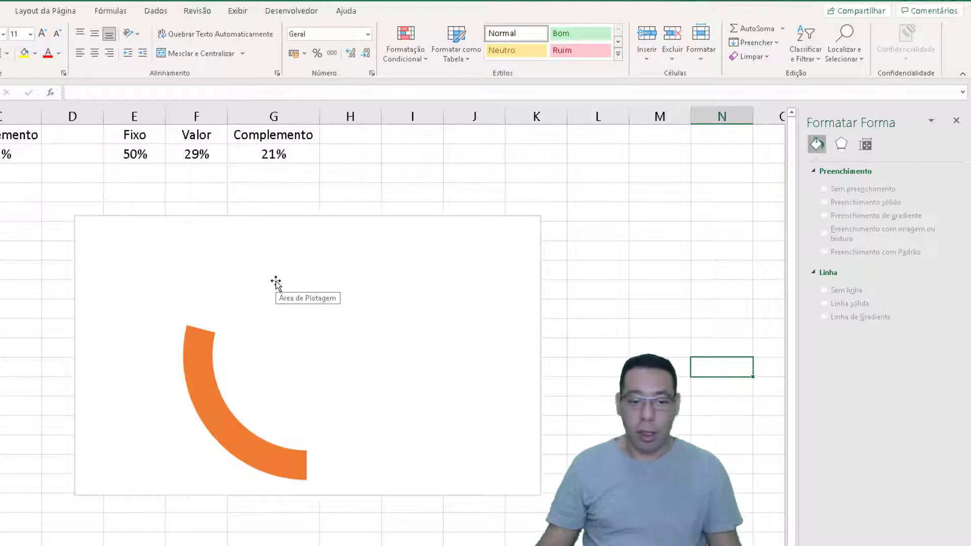
# Set the doughnut series' first slice angle to 90° and its hole size to 65%
pyautogui.click(504, 466)
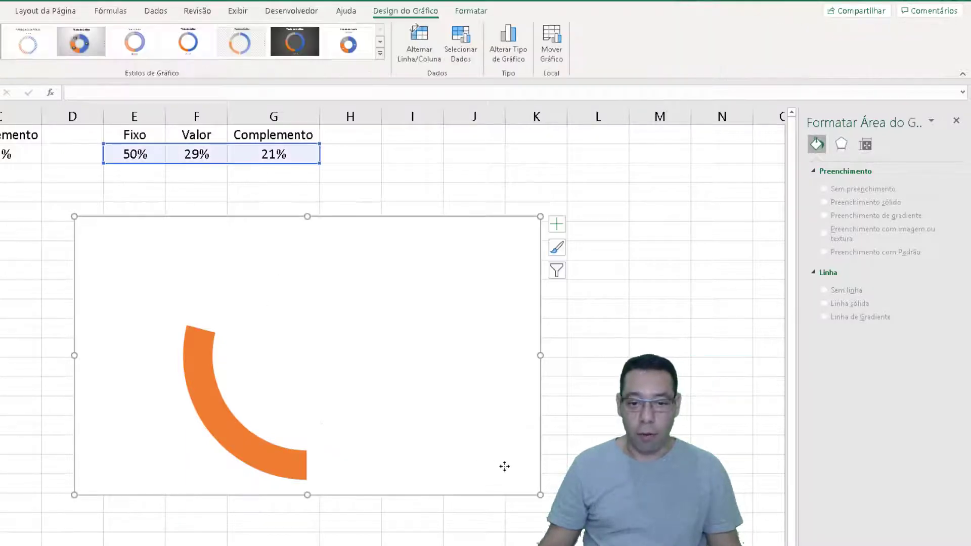
pyautogui.click(866, 164)
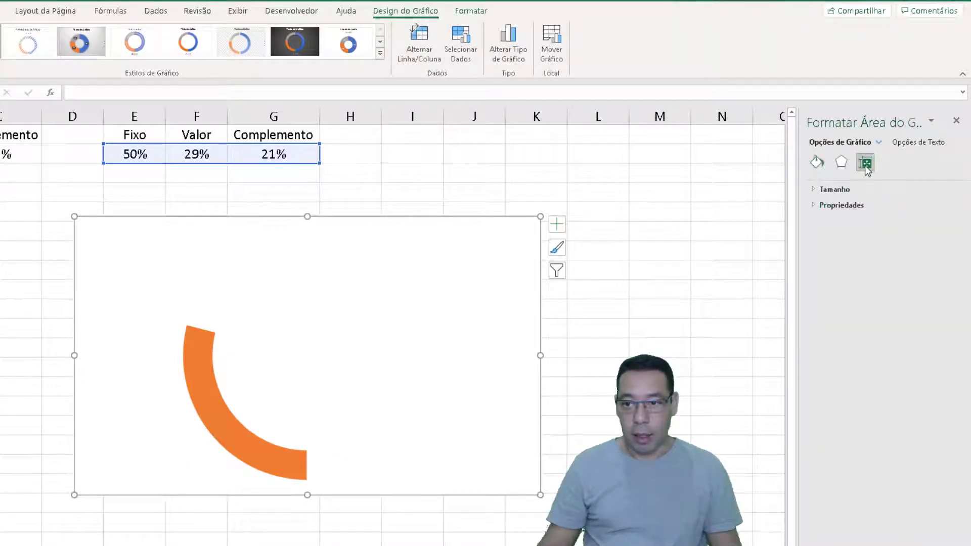
pyautogui.click(841, 163)
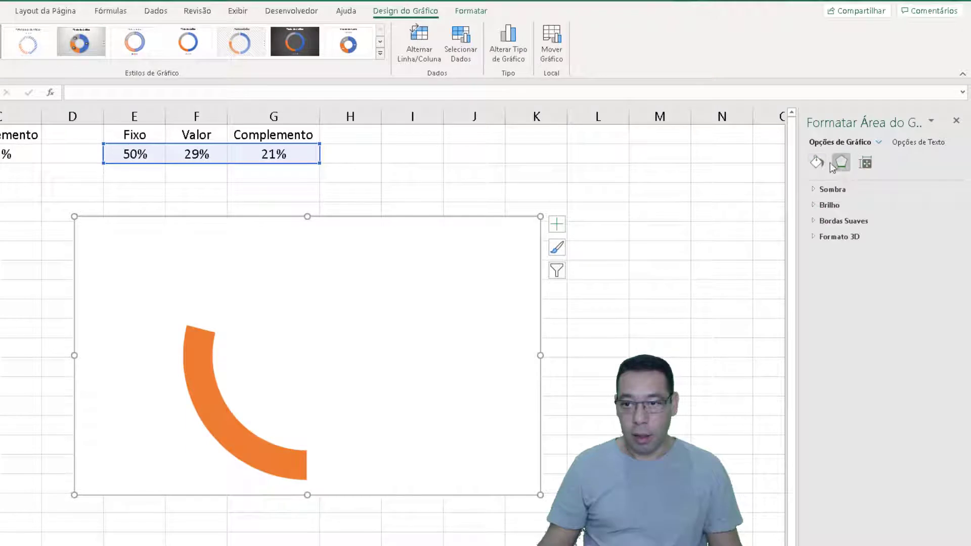
pyautogui.click(202, 379)
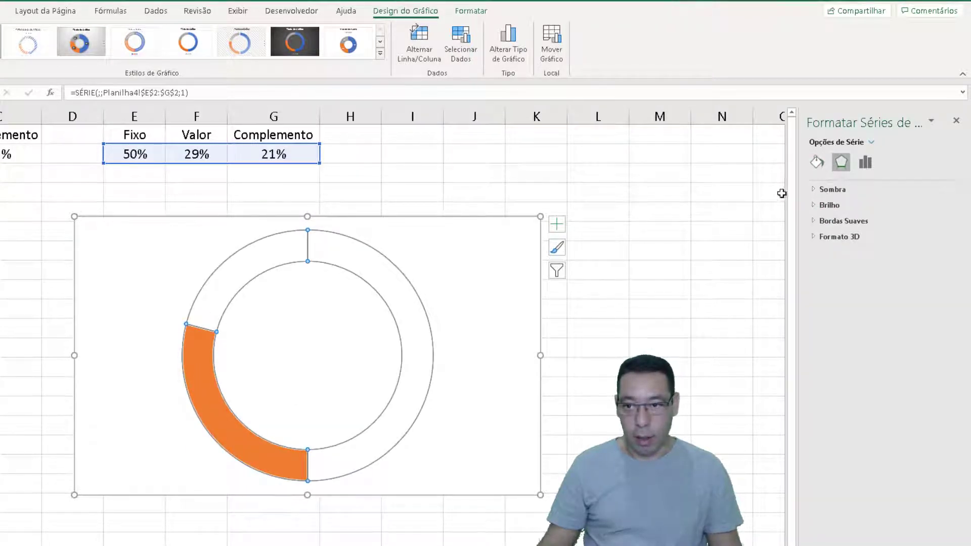
pyautogui.click(866, 162)
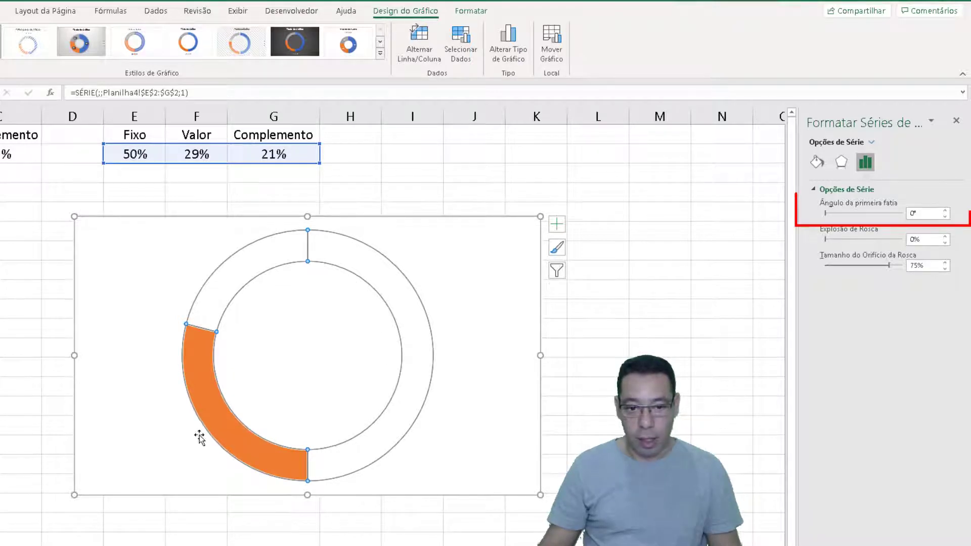
pyautogui.doubleClick(925, 214)
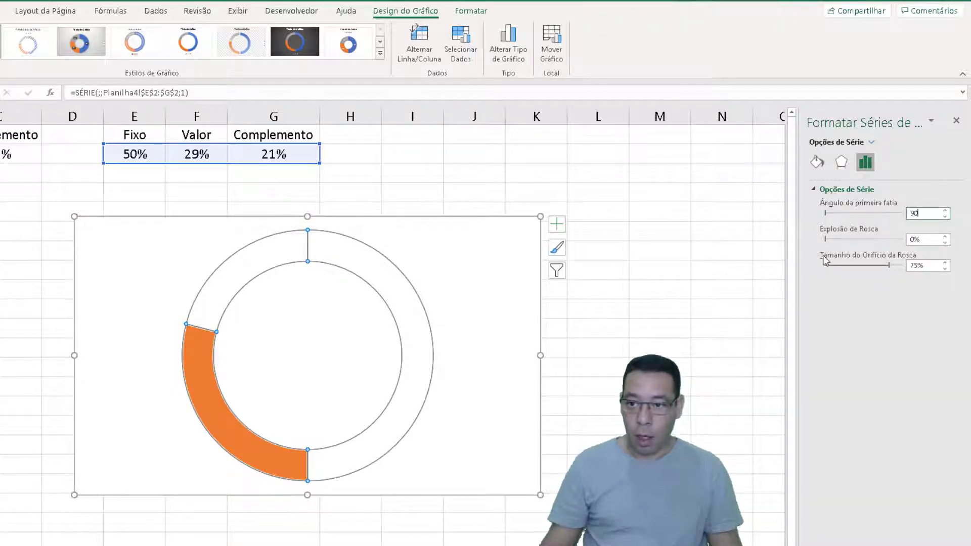
pyautogui.click(923, 264)
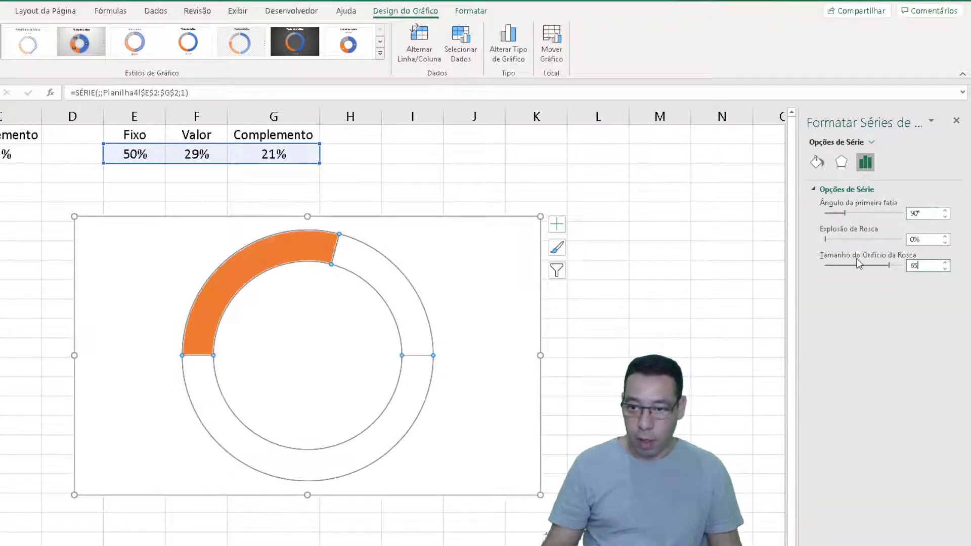
pyautogui.press('Return')
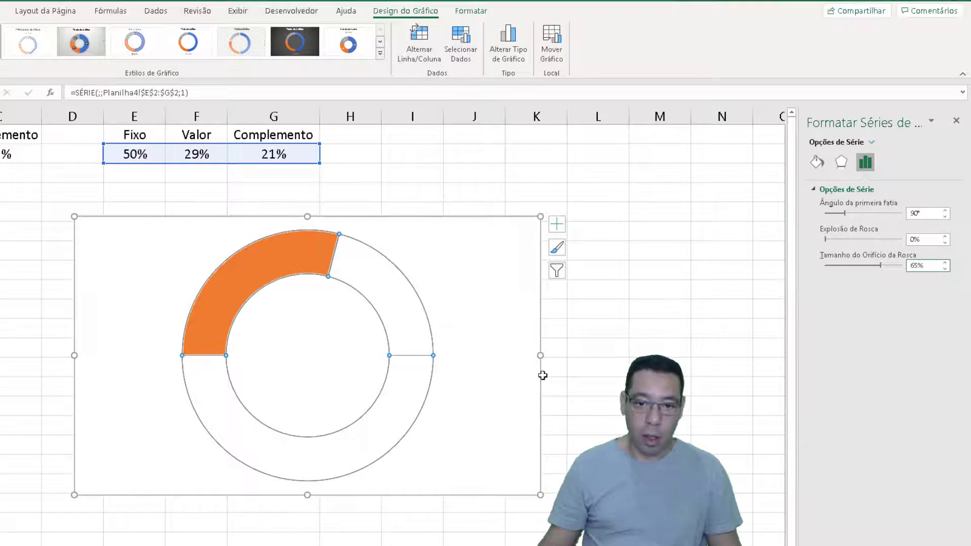
pyautogui.click(596, 383)
# Recalculate the random Homens percentage repeatedly to check how the half-ring chart follows the value
pyautogui.moveTo(197, 343)
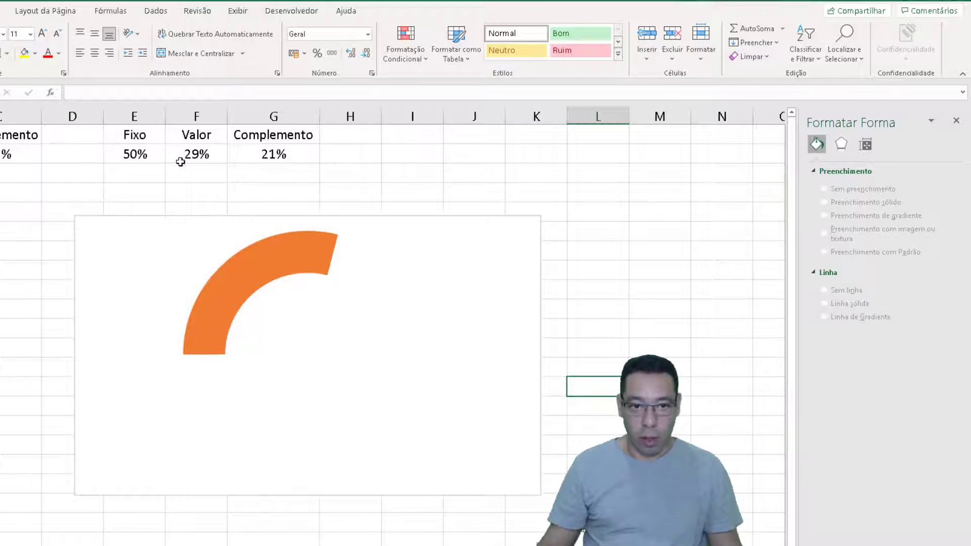
pyautogui.moveTo(282, 264)
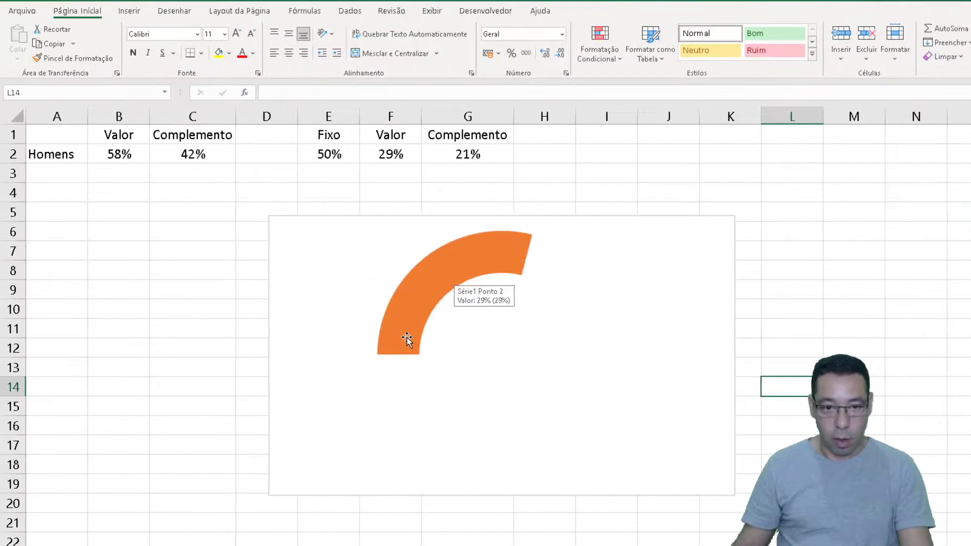
pyautogui.press('F9')
pyautogui.press('F9')
pyautogui.press('F9')
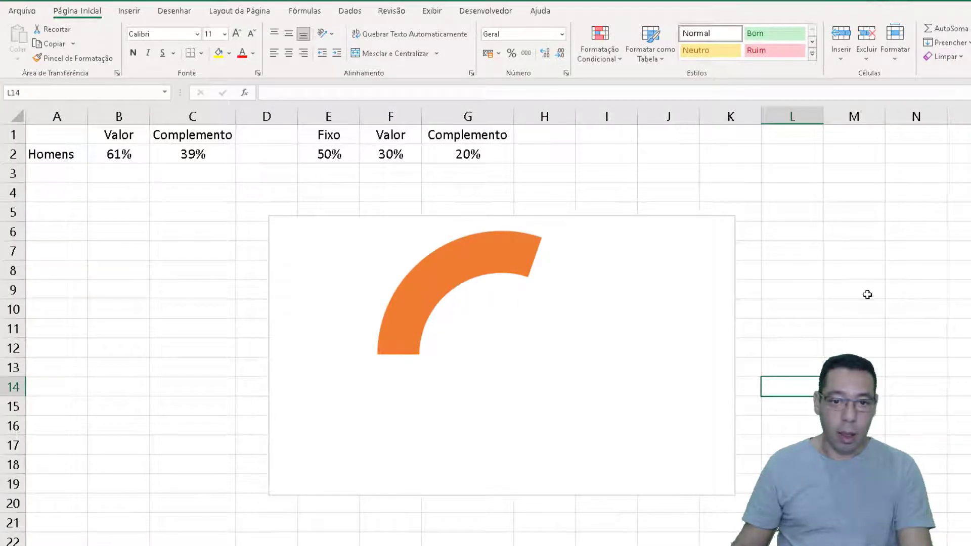
pyautogui.press('F9')
pyautogui.press('F9')
pyautogui.press('F9')
pyautogui.press('F9')
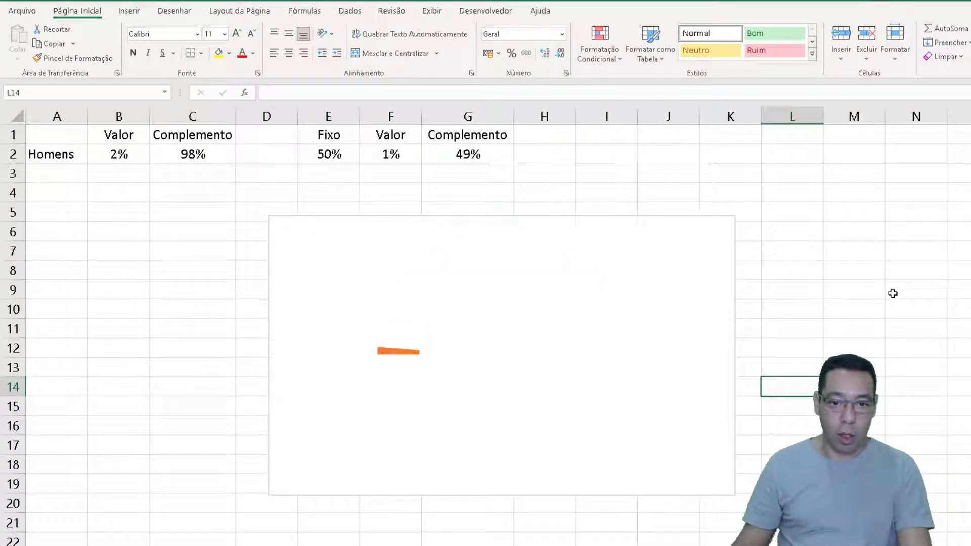
pyautogui.press('F9')
pyautogui.press('F9')
pyautogui.press('F9')
pyautogui.press('F9')
pyautogui.press('F9')
pyautogui.press('F9')
pyautogui.press('F9')
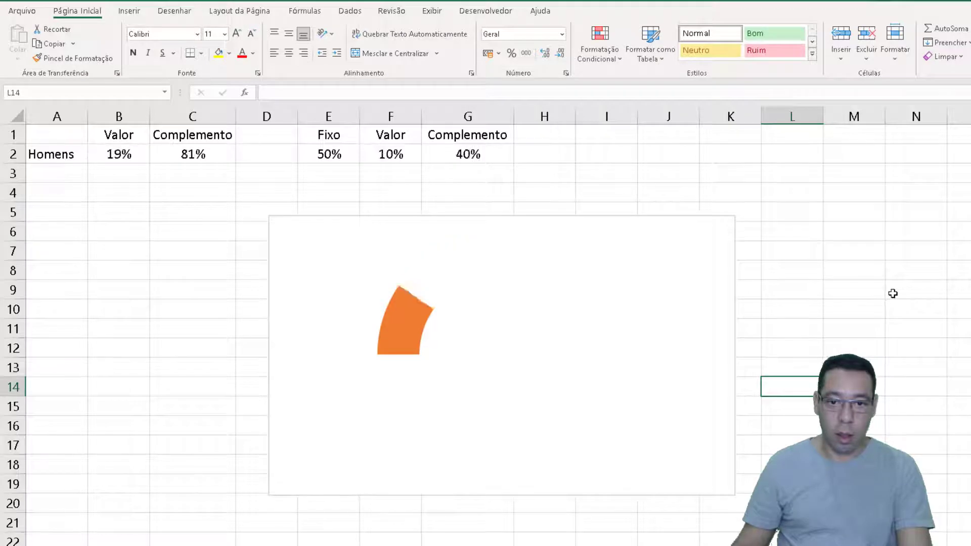
pyautogui.press('F9')
pyautogui.press('F9')
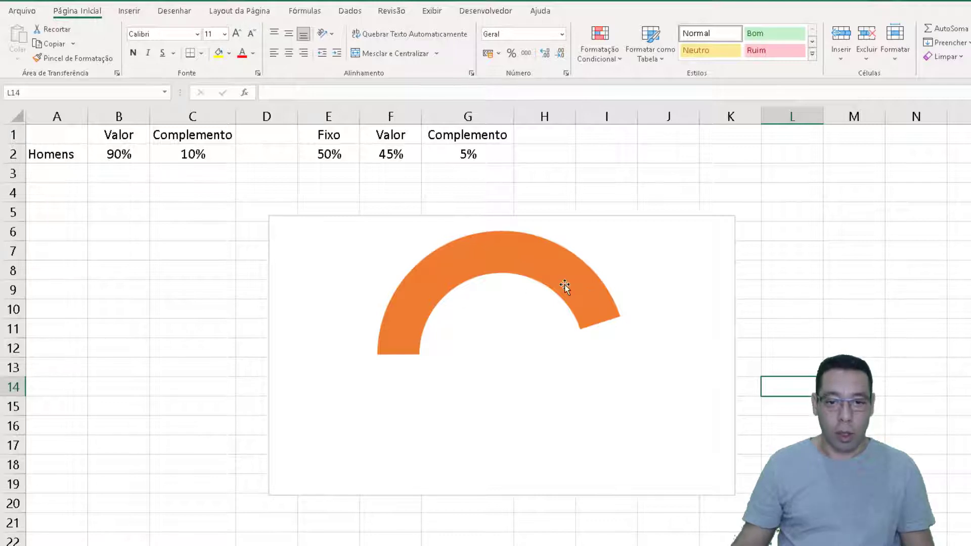
pyautogui.moveTo(405, 326)
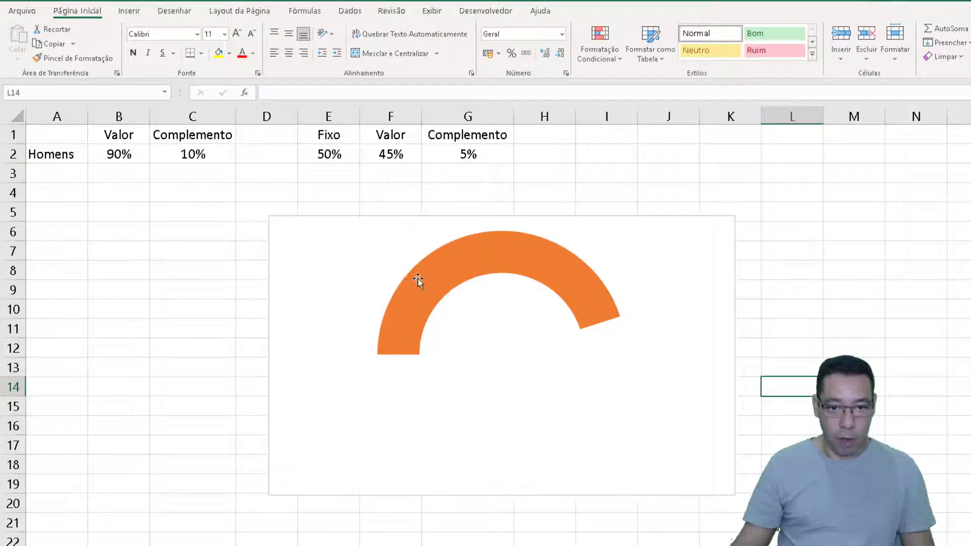
pyautogui.moveTo(514, 272)
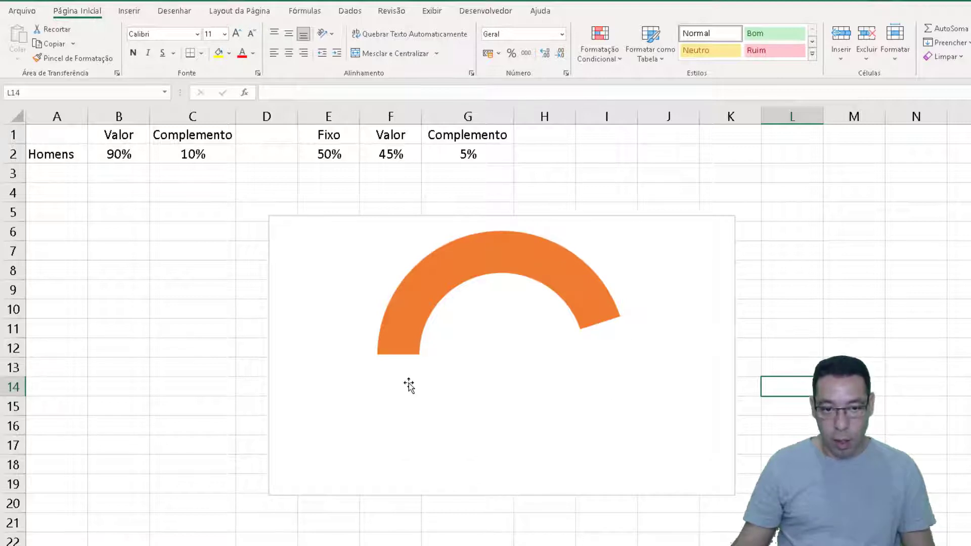
pyautogui.moveTo(409, 385)
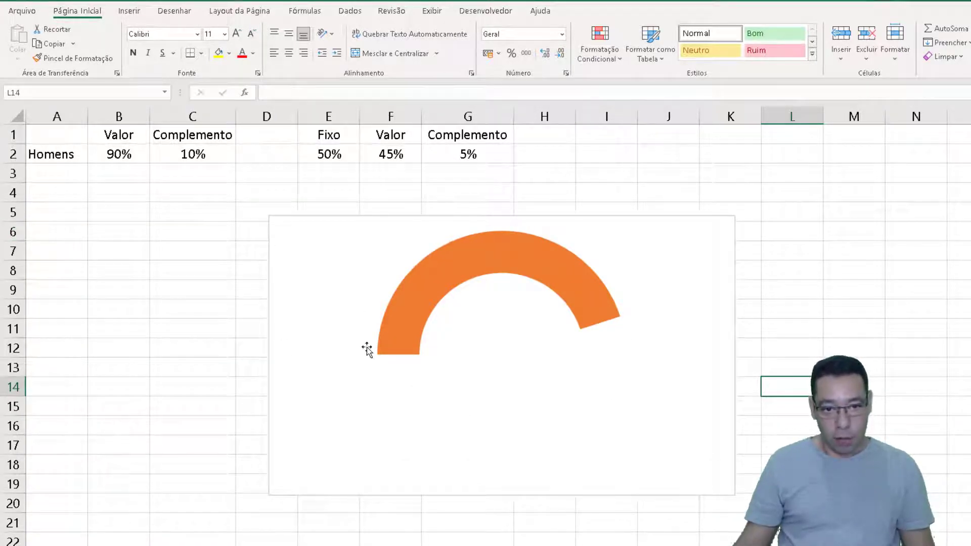
pyautogui.moveTo(442, 264)
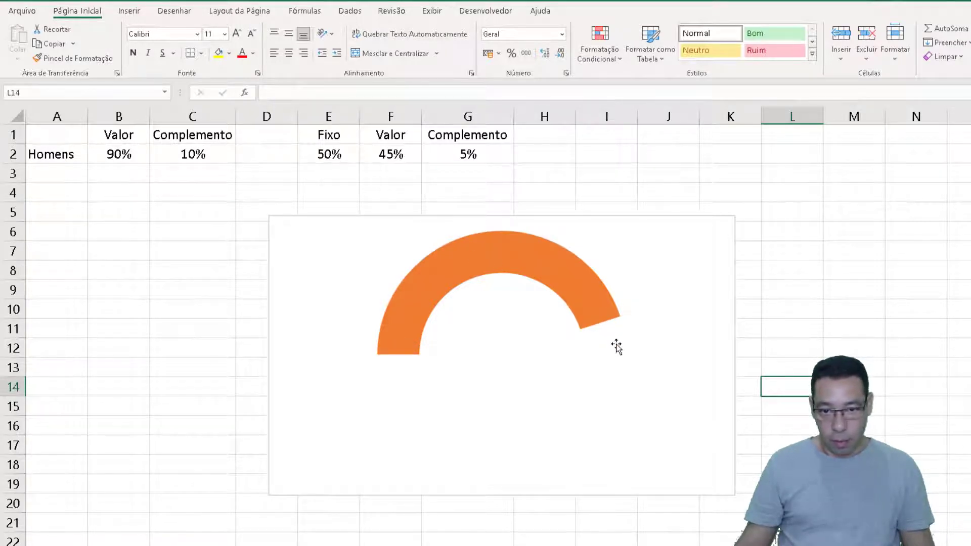
pyautogui.moveTo(613, 357)
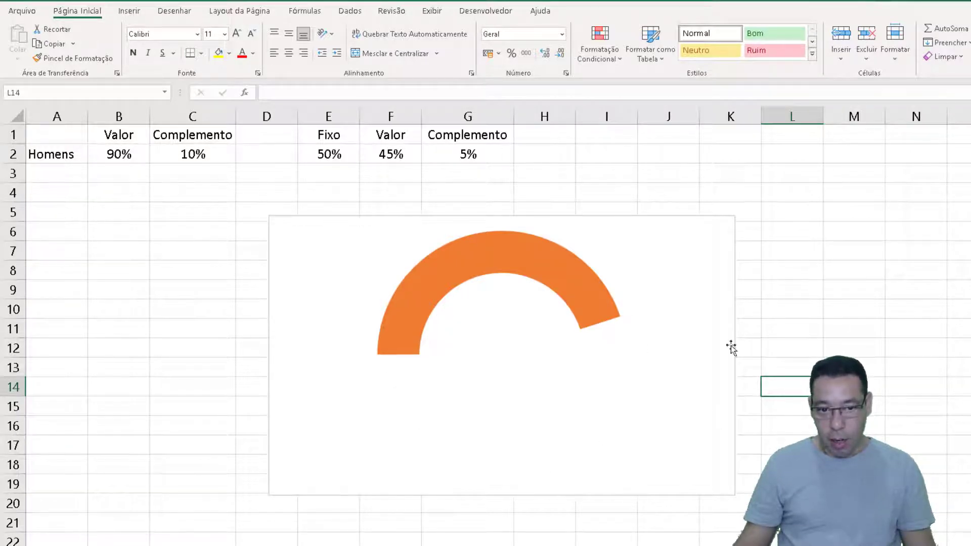
# Enter the value 1 in each of the ten cells A6 through A15
pyautogui.click(70, 229)
pyautogui.write('1')
pyautogui.press('Return')
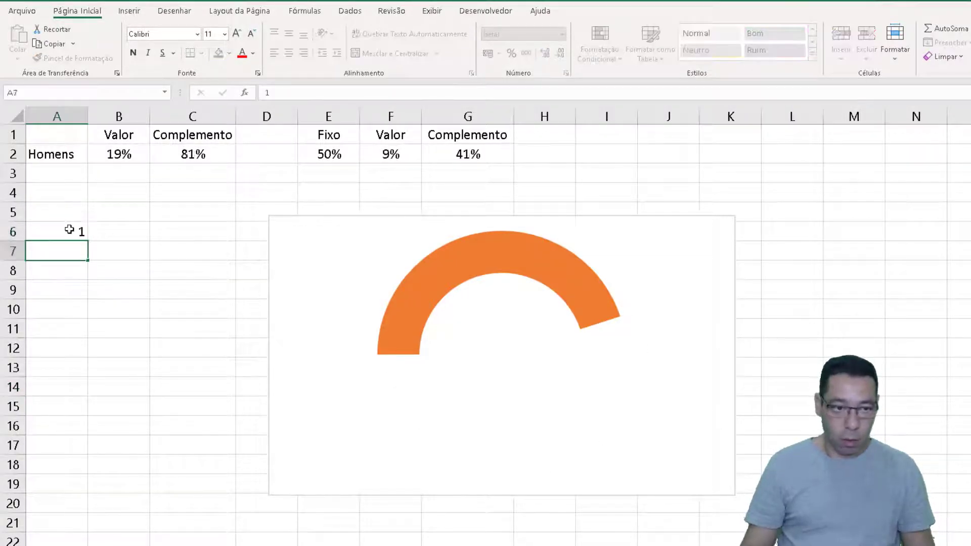
pyautogui.write('1')
pyautogui.press('Return')
pyautogui.write('1')
pyautogui.press('Return')
pyautogui.write('1')
pyautogui.press('Return')
pyautogui.write('1 ')
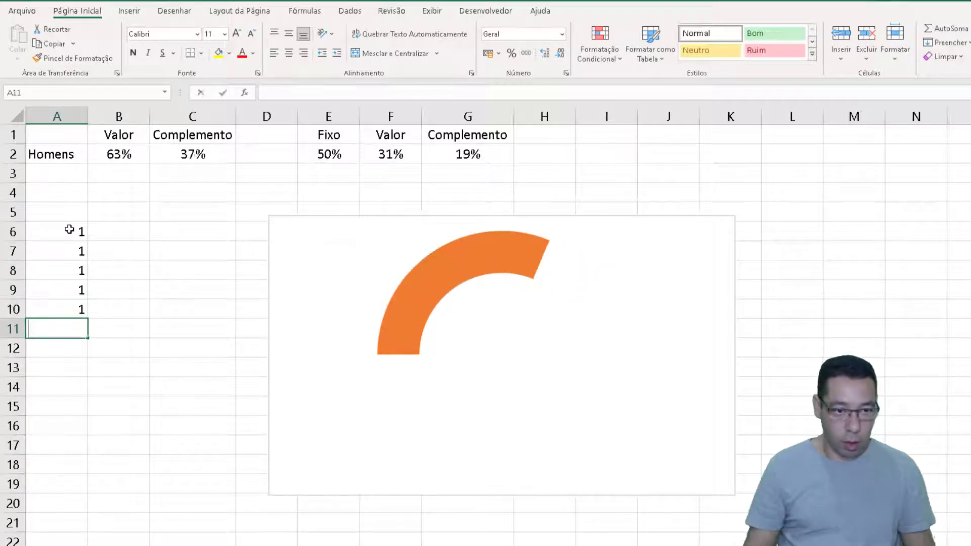
pyautogui.write('1 1 1 1')
pyautogui.press('Return')
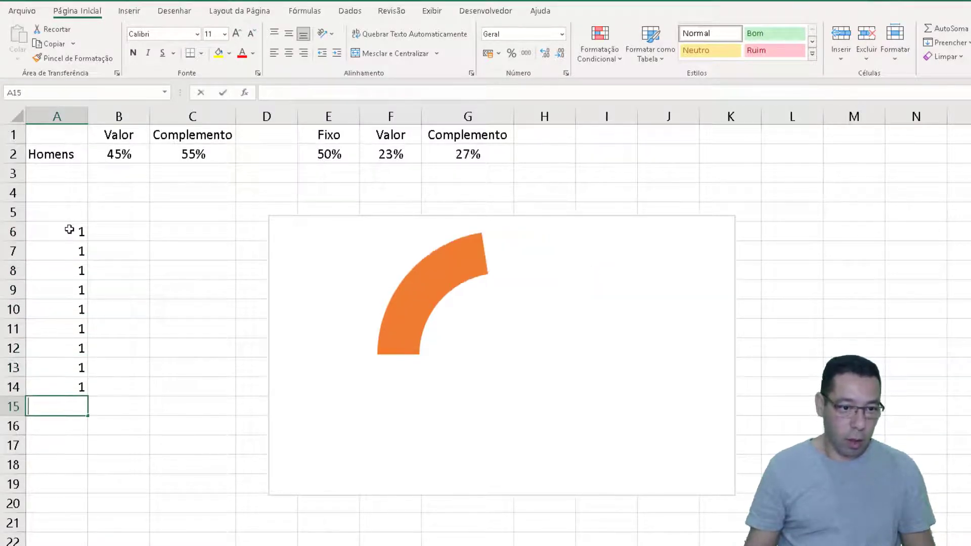
pyautogui.write('1')
pyautogui.press('Return')
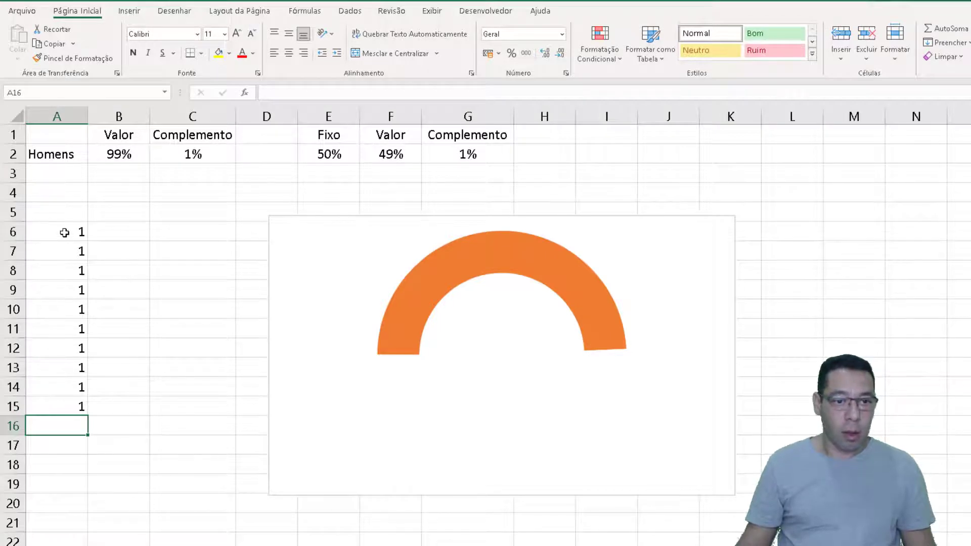
# Enter 10 in cell A5, directly above the column of ones
pyautogui.click(56, 213)
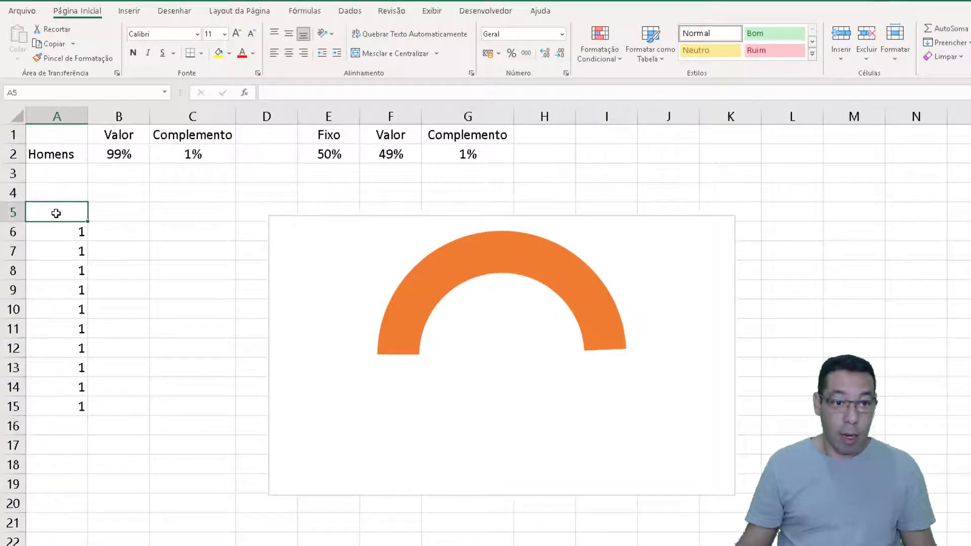
pyautogui.write('10')
pyautogui.press('Return')
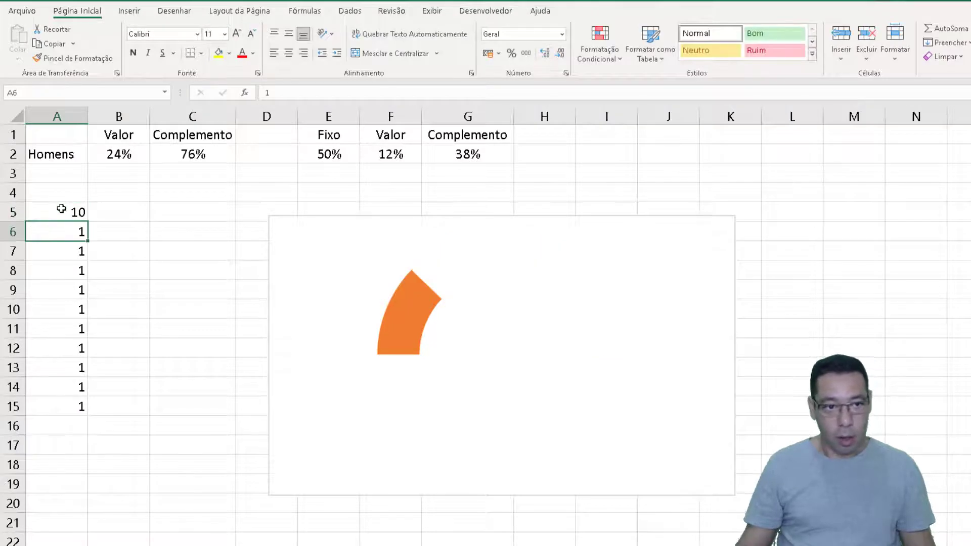
pyautogui.moveTo(56, 211); pyautogui.dragTo(54, 401)
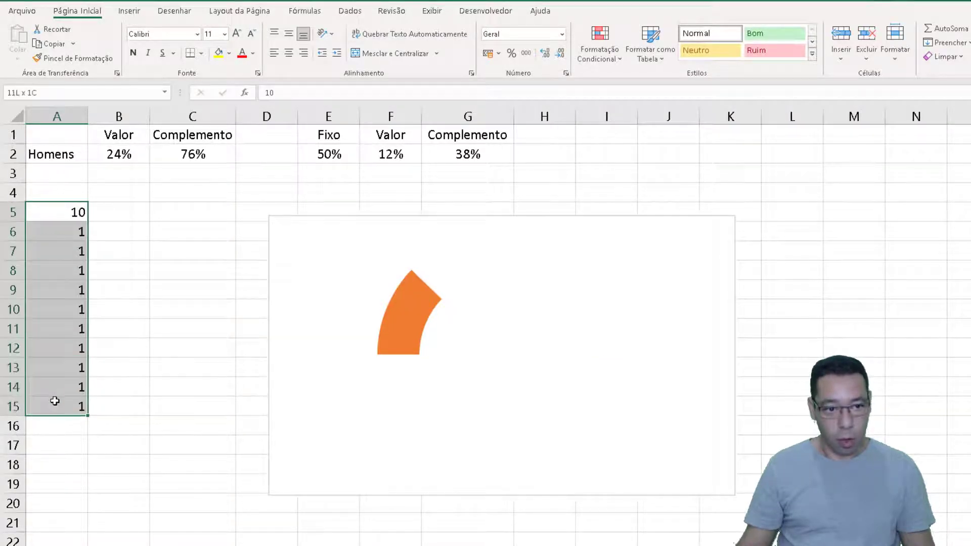
pyautogui.click(53, 214)
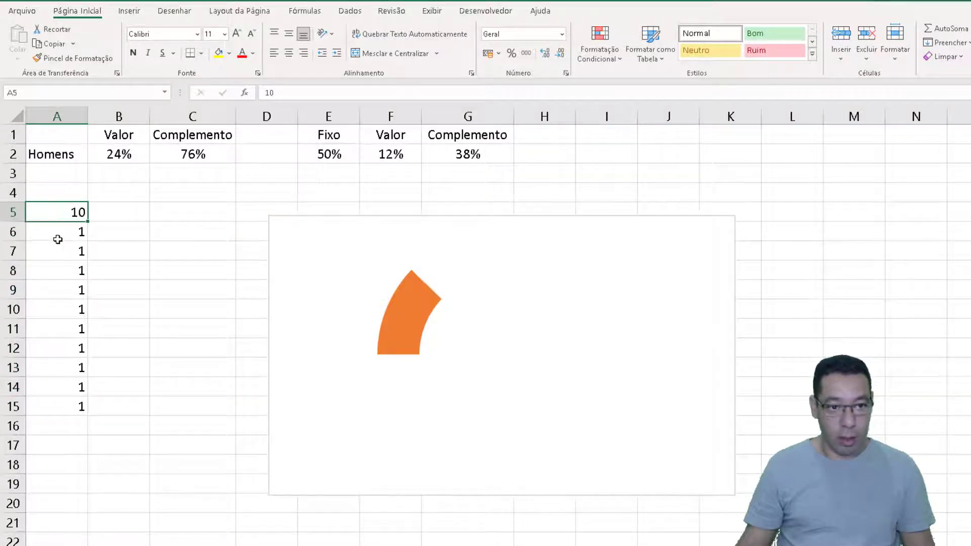
pyautogui.moveTo(60, 235); pyautogui.dragTo(59, 411)
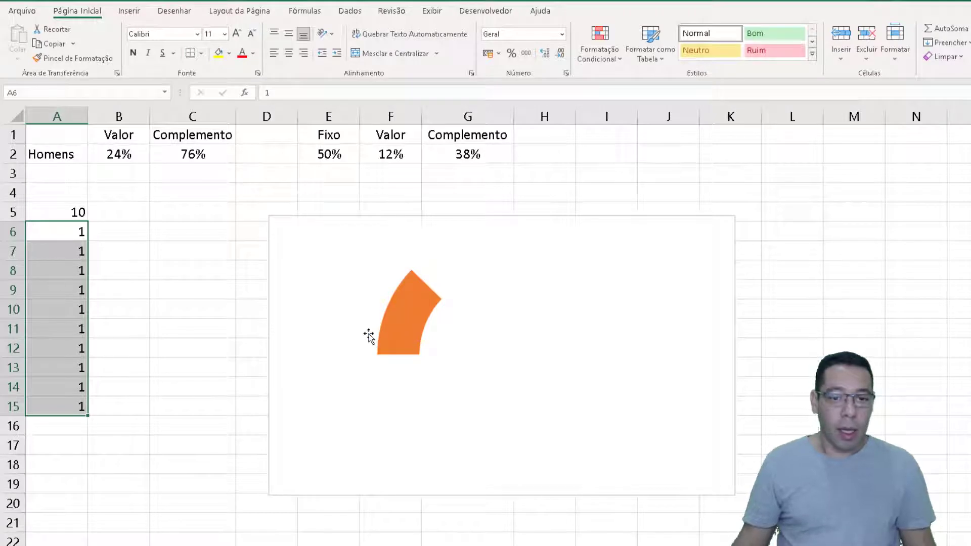
# Open the half-ring chart's data source selection and rename its existing series Homens
pyautogui.click(364, 287)
pyautogui.rightClick(364, 286)
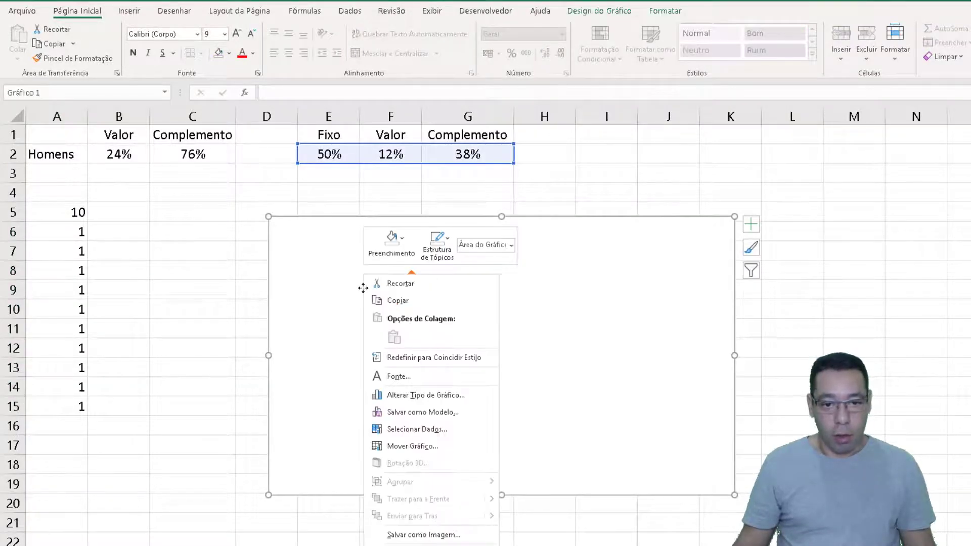
pyautogui.click(411, 430)
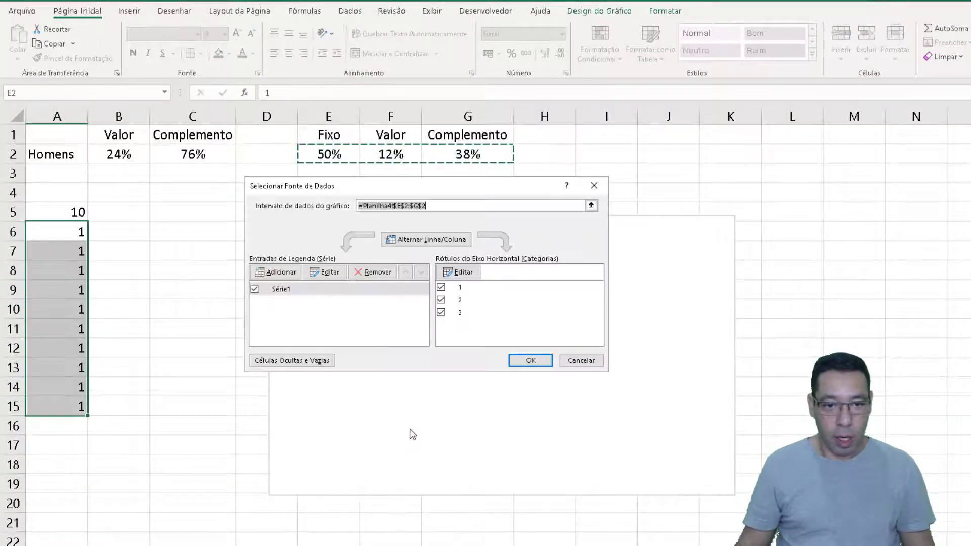
pyautogui.click(328, 272)
pyautogui.write('Homens')
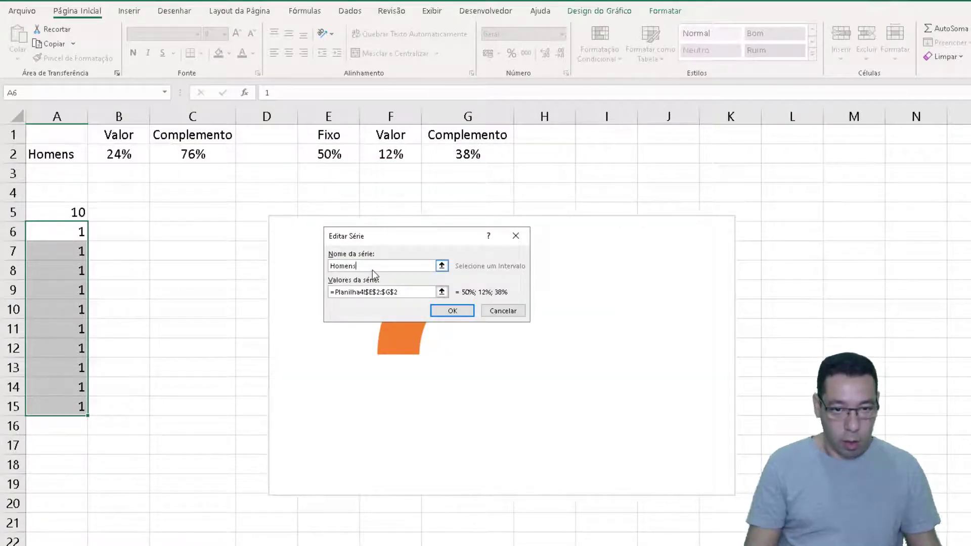
pyautogui.click(453, 310)
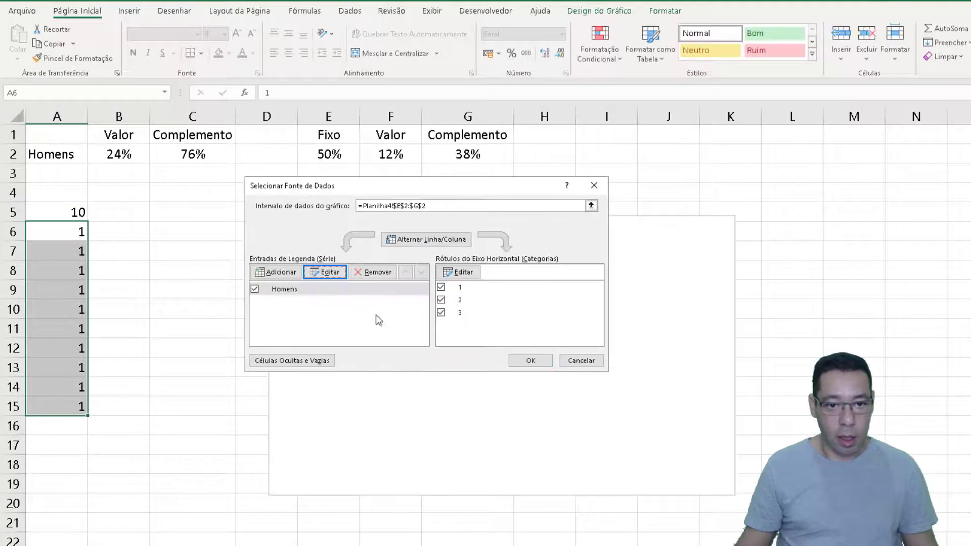
# Add a second chart series named Marcações with the values in A5:A15 and apply the data source changes
pyautogui.click(277, 272)
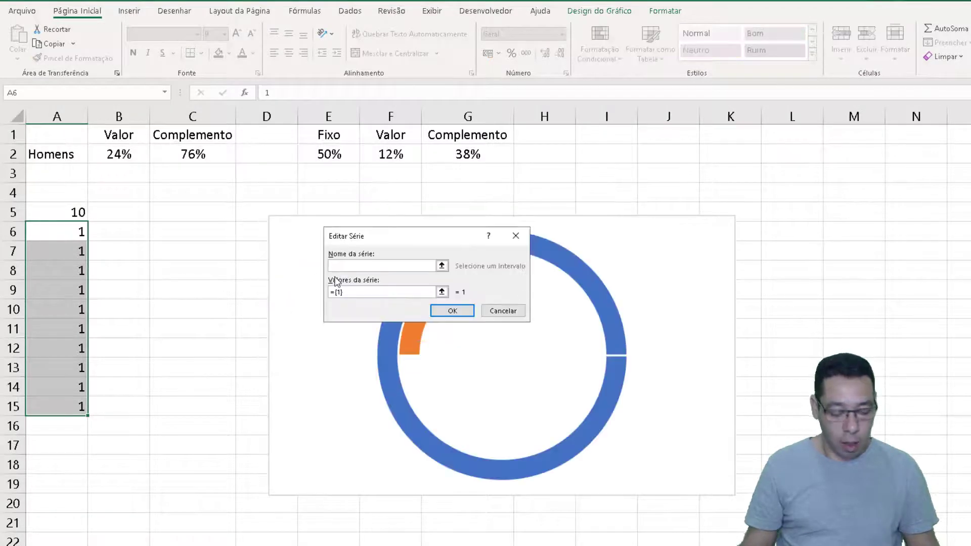
pyautogui.write('Marcaçõe')
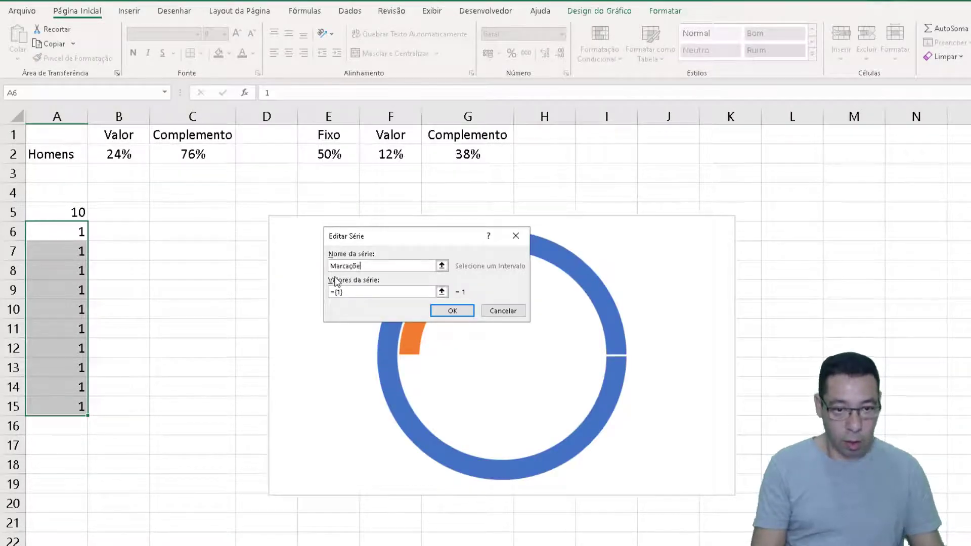
pyautogui.write('s')
pyautogui.press('Tab')
pyautogui.moveTo(55, 215); pyautogui.dragTo(82, 403)
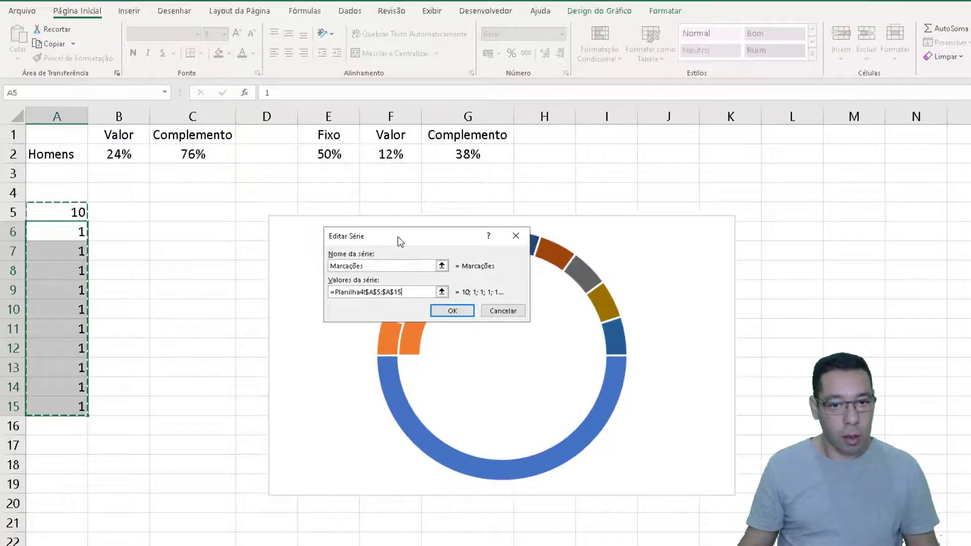
pyautogui.moveTo(400, 242); pyautogui.dragTo(247, 202)
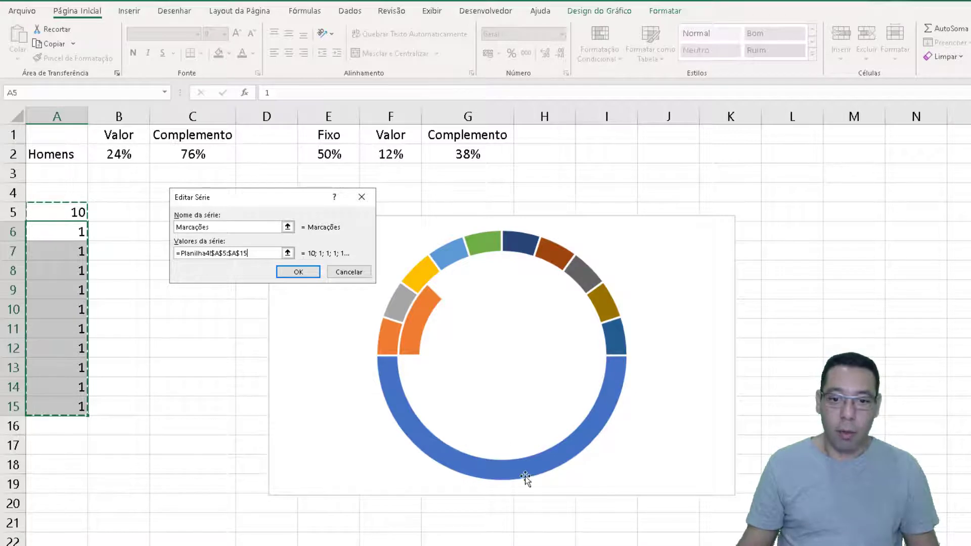
pyautogui.click(294, 273)
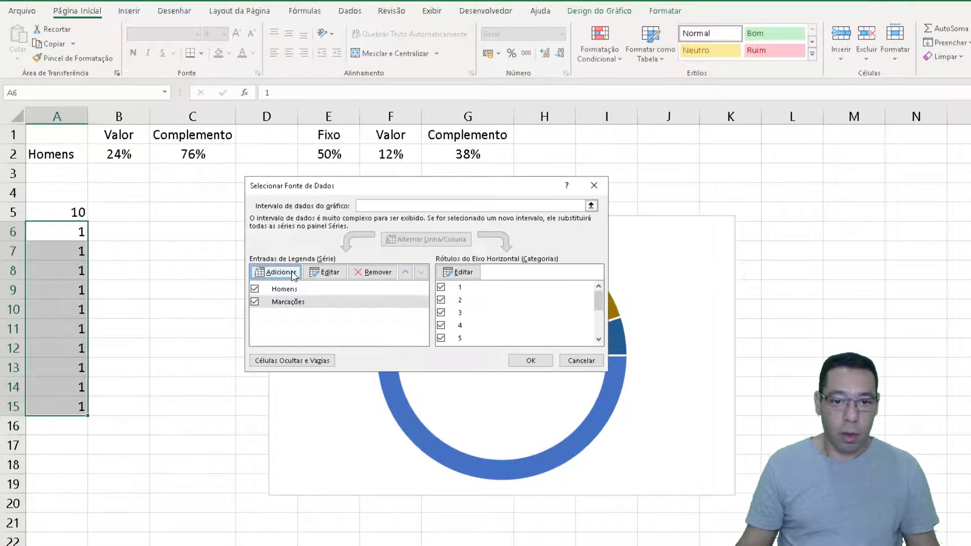
pyautogui.click(524, 360)
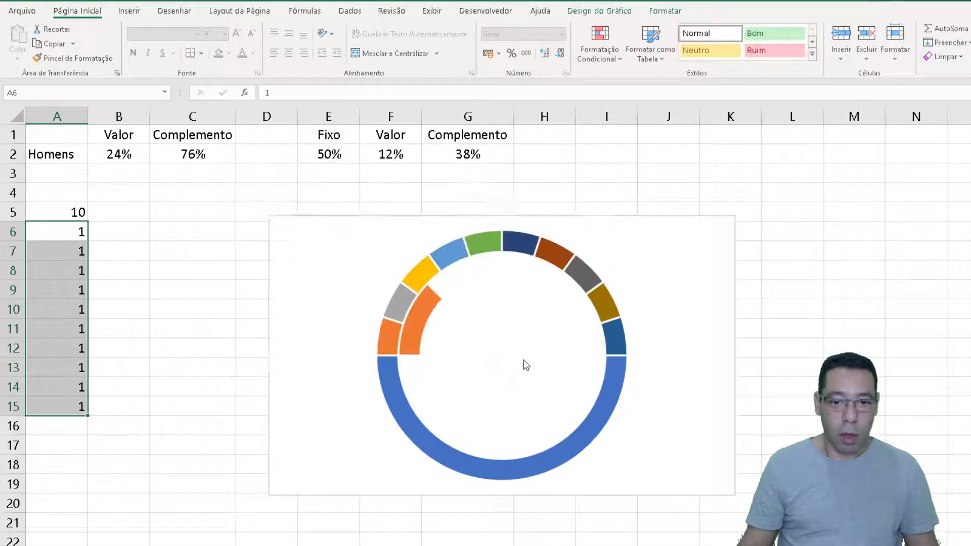
# Give the Marcações ring a solid light orange fill with 50% transparency
pyautogui.click(387, 344)
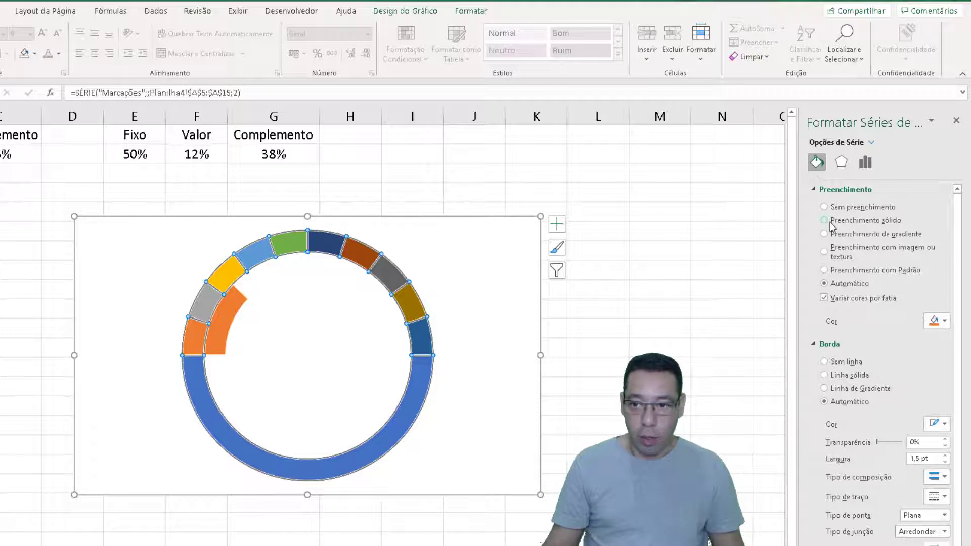
pyautogui.click(830, 221)
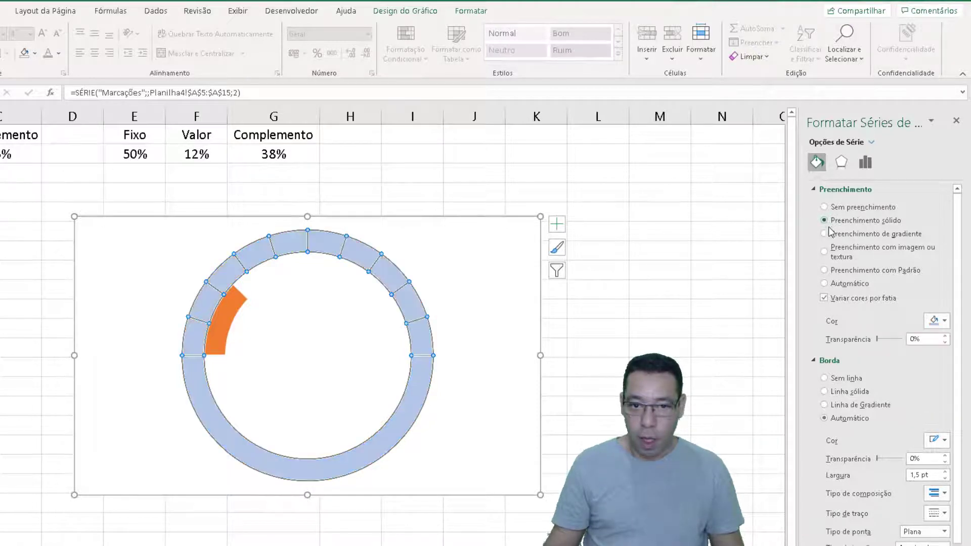
pyautogui.moveTo(223, 338)
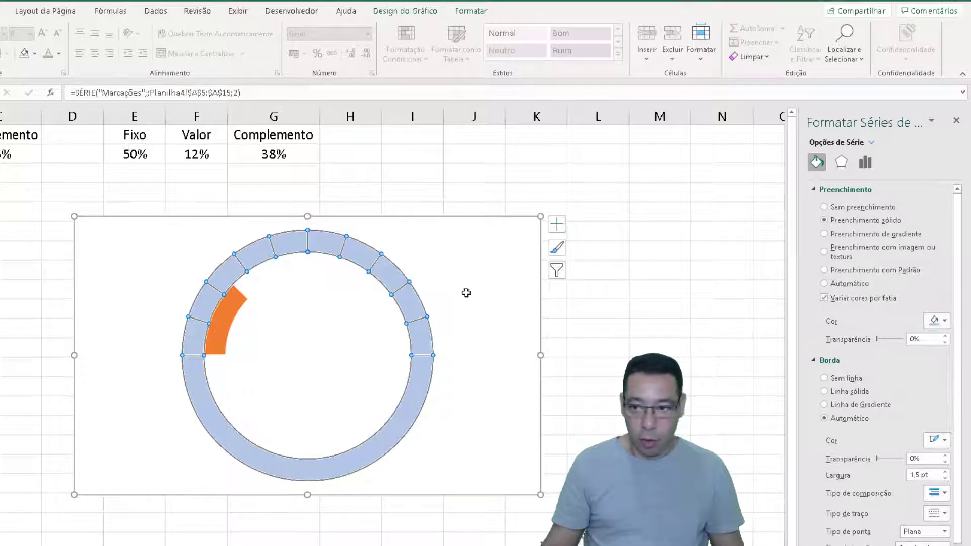
pyautogui.click(944, 322)
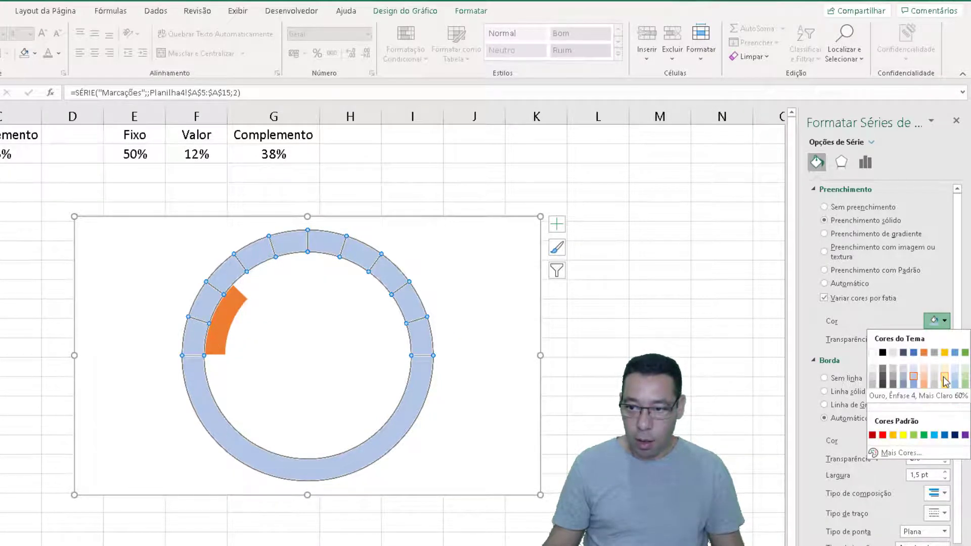
pyautogui.click(926, 379)
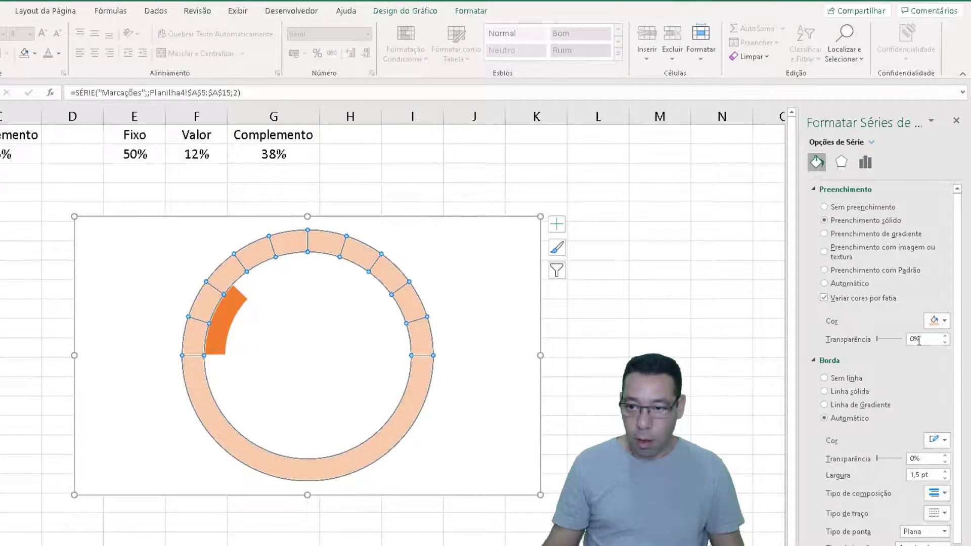
pyautogui.moveTo(918, 341); pyautogui.dragTo(905, 343)
pyautogui.write('50')
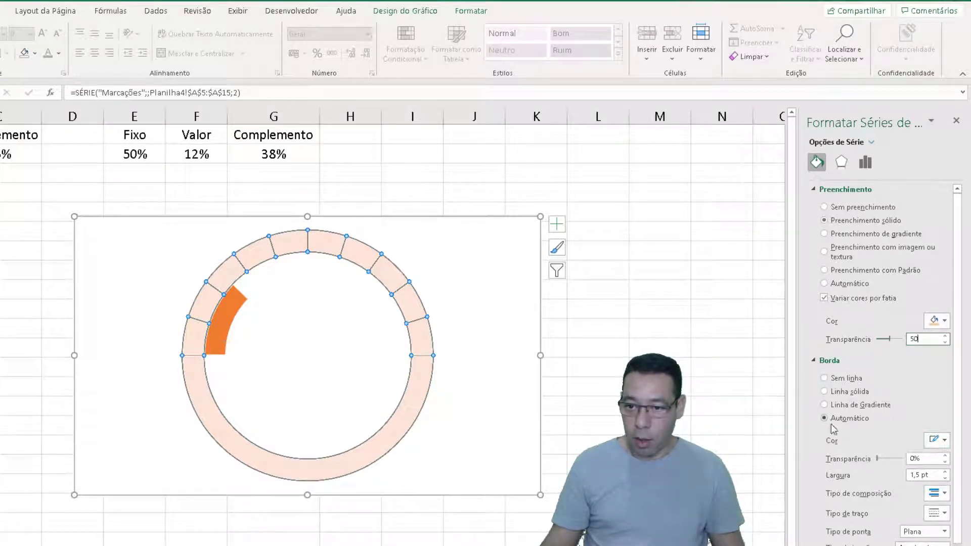
# Give the Marcações ring's segments a solid white border
pyautogui.click(934, 440)
pyautogui.click(872, 473)
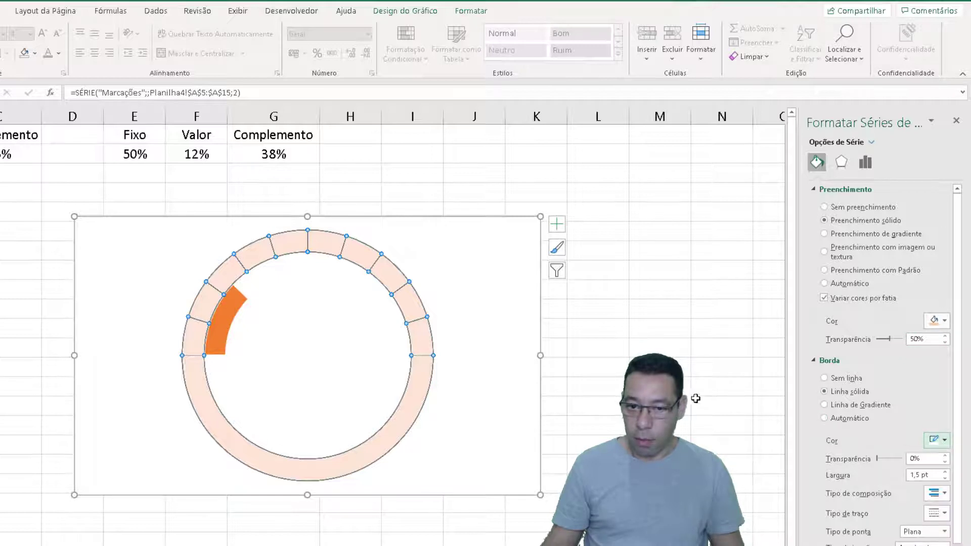
pyautogui.click(507, 395)
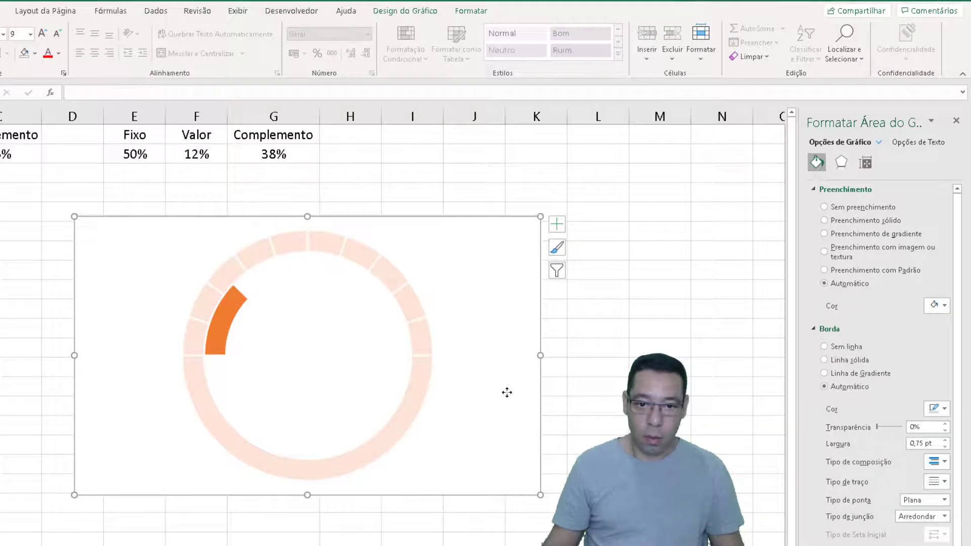
# Set only the large lower slice of the Marcações ring to no fill (Sem preenchimento)
pyautogui.click(243, 452)
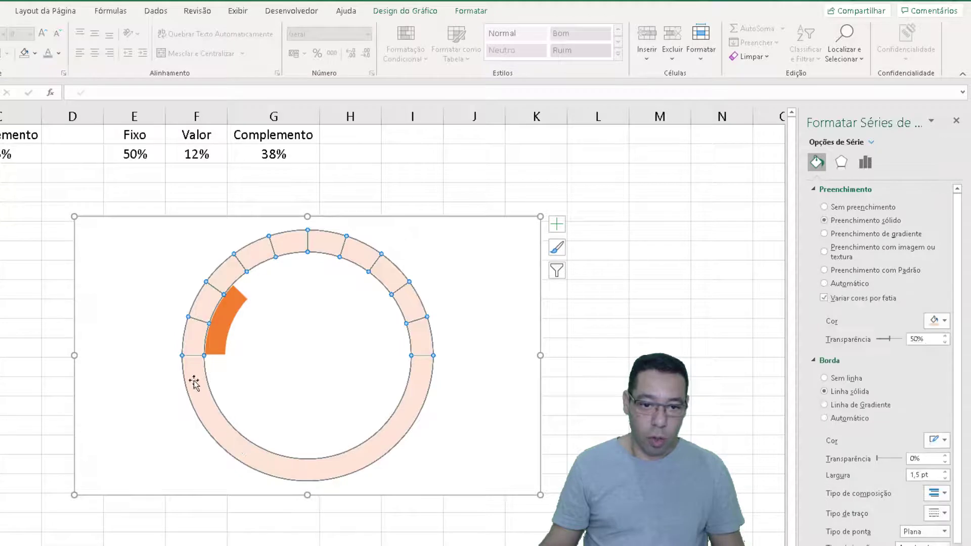
pyautogui.click(253, 453)
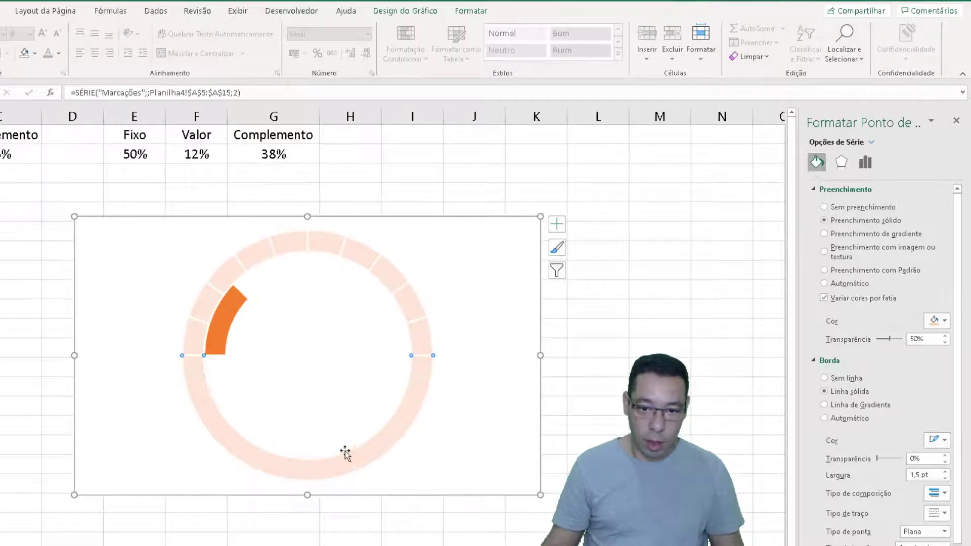
pyautogui.click(832, 208)
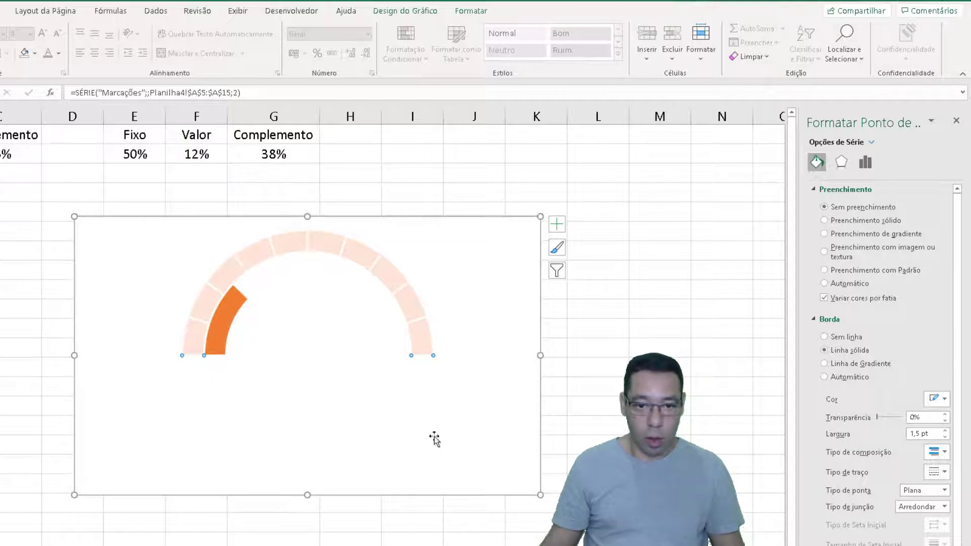
# Change the combination chart so the Marcações doughnut series is plotted on the secondary axis (Eixo Secundário)
pyautogui.rightClick(224, 265)
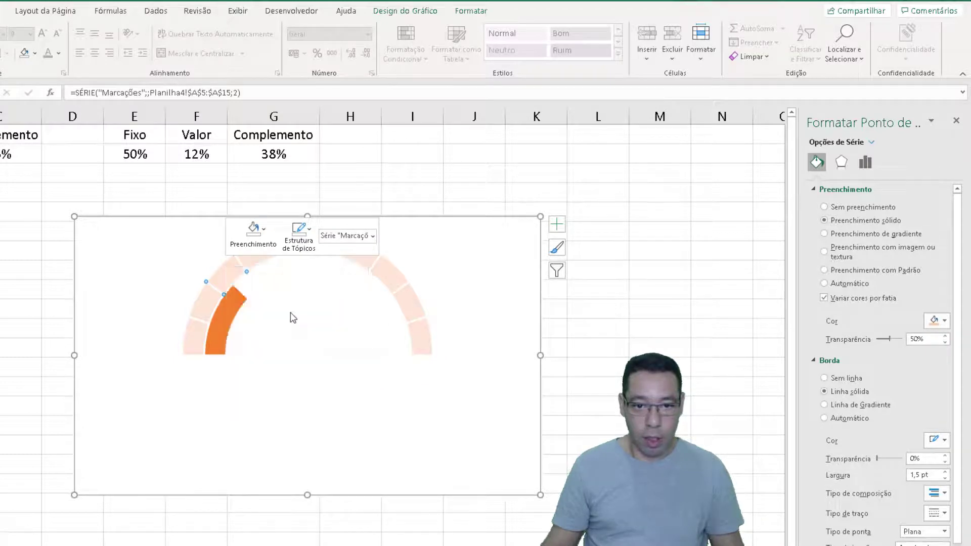
pyautogui.click(291, 312)
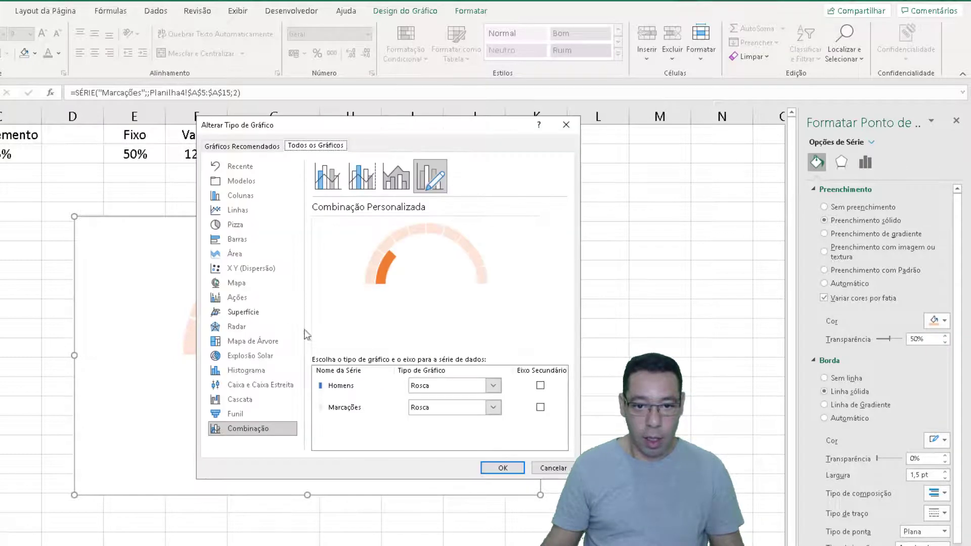
pyautogui.click(540, 408)
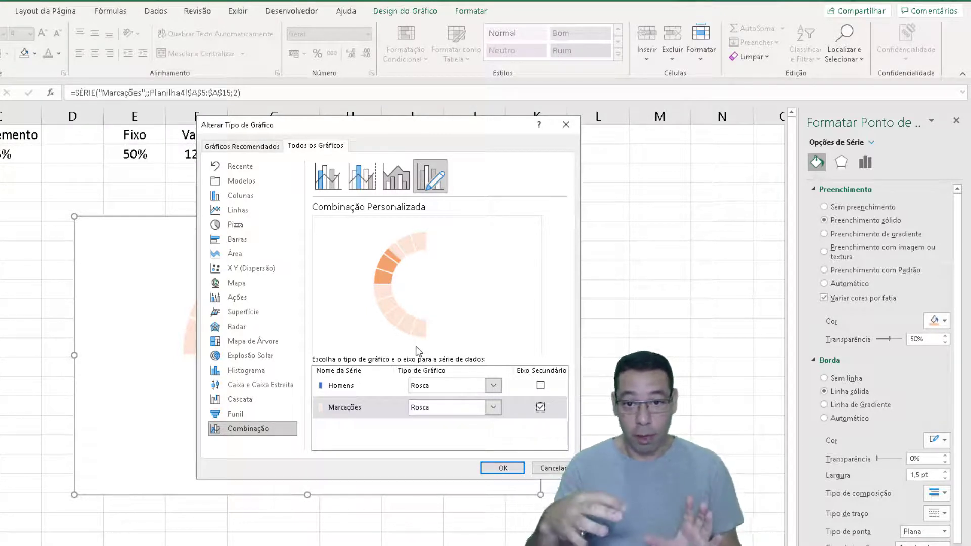
pyautogui.click(502, 468)
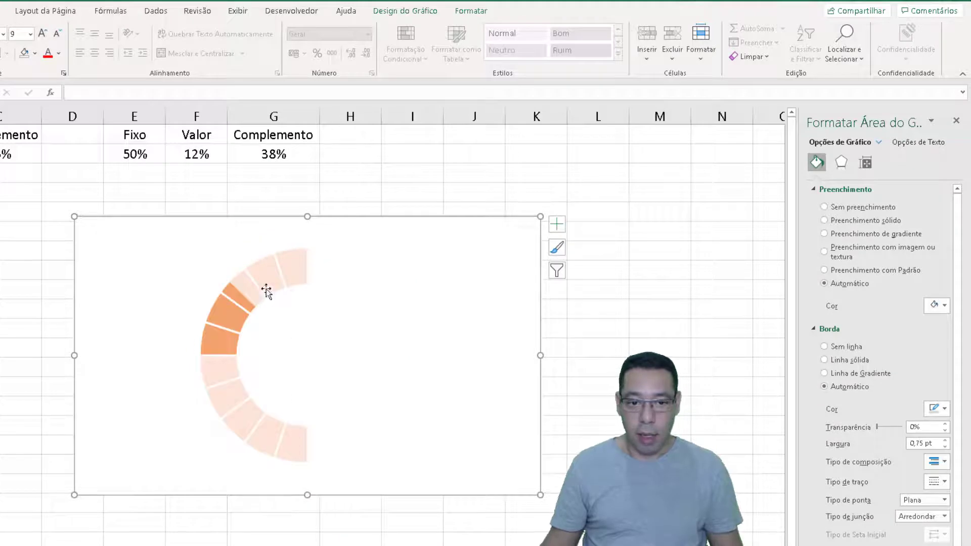
# Set the Marcações ring's first slice angle (Ângulo da primeira fatia) to 90°
pyautogui.click(259, 438)
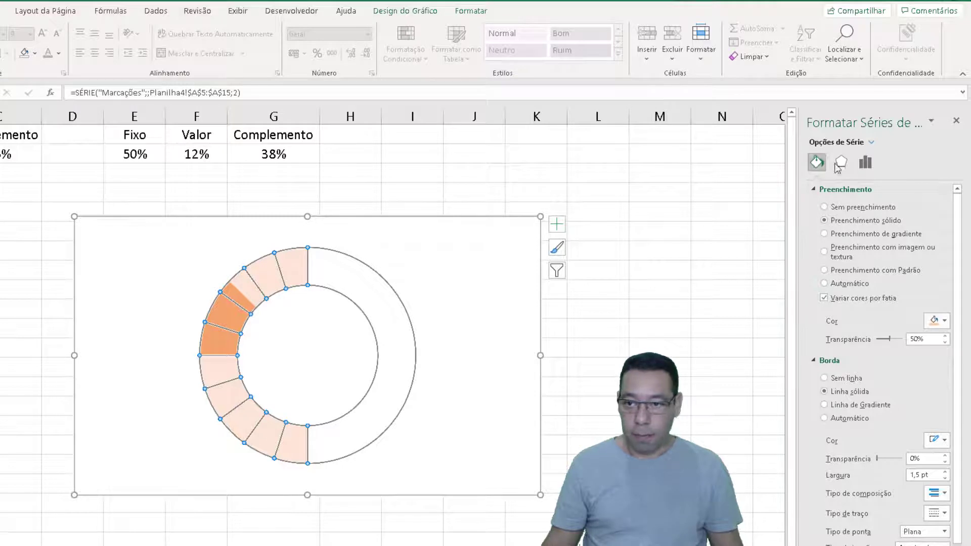
pyautogui.click(865, 162)
pyautogui.click(922, 215)
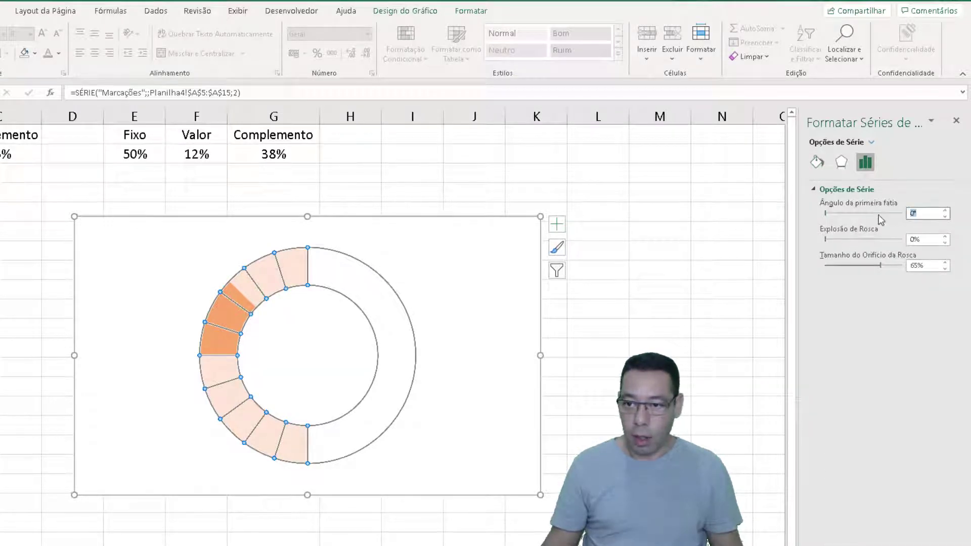
pyautogui.write('80')
pyautogui.press('Return')
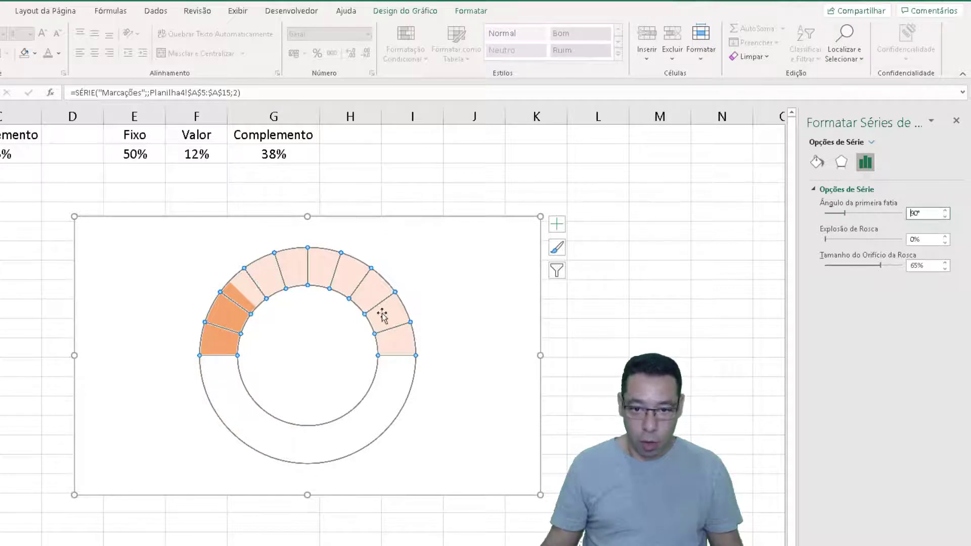
pyautogui.click(601, 406)
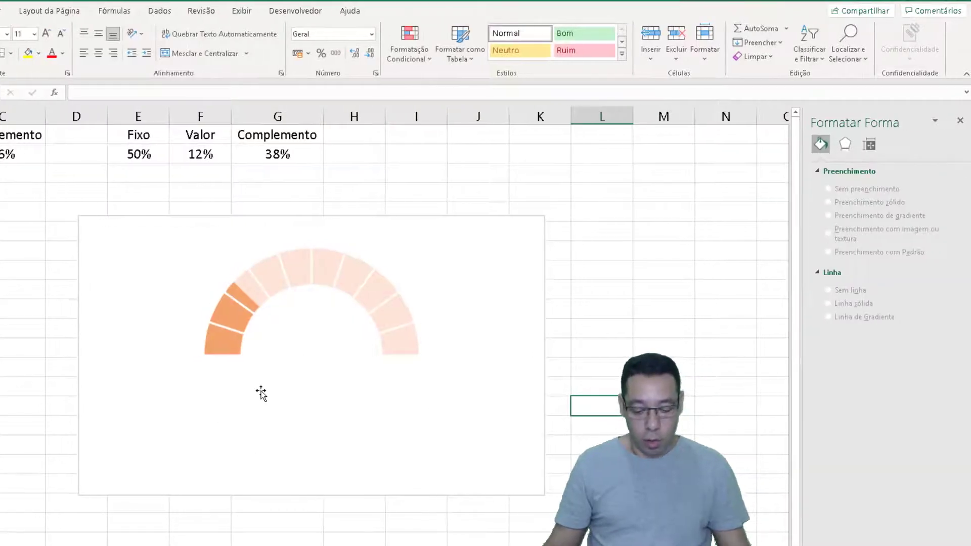
# Recalculate the random percentages repeatedly to check how the segmented half ring fills
pyautogui.press('F9')
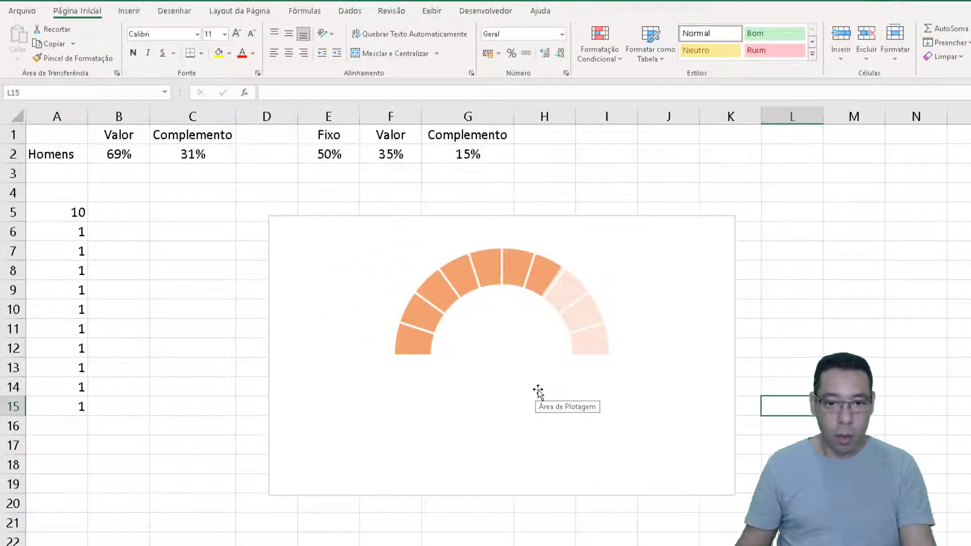
pyautogui.press('F9')
pyautogui.press('F9')
pyautogui.press('F9')
pyautogui.press('F9')
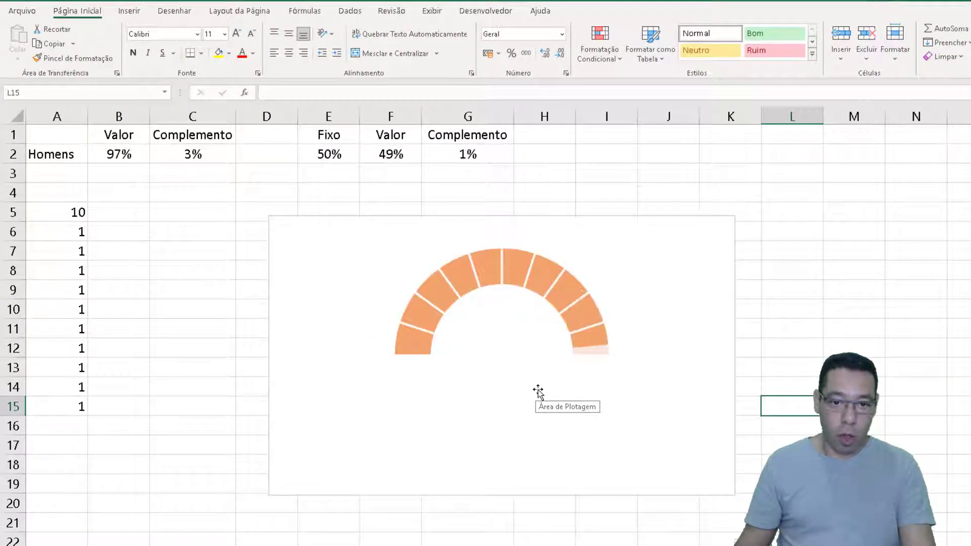
pyautogui.press('F9')
pyautogui.press('F9')
pyautogui.press('F9')
pyautogui.press('F9')
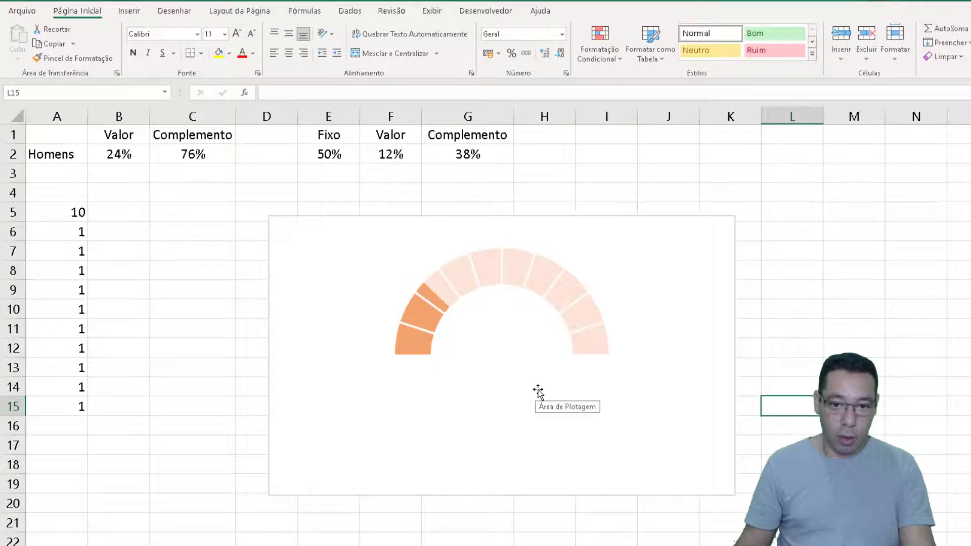
pyautogui.press('F9')
pyautogui.press('F9')
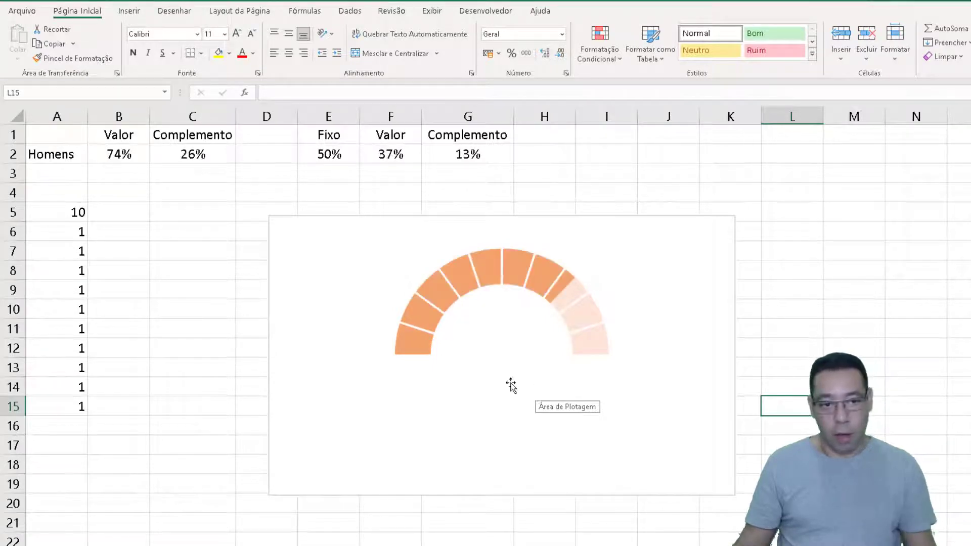
# Insert a text box on the sheet beside the chart and link it to cell B2 with =$B$2
pyautogui.click(176, 254)
pyautogui.click(129, 13)
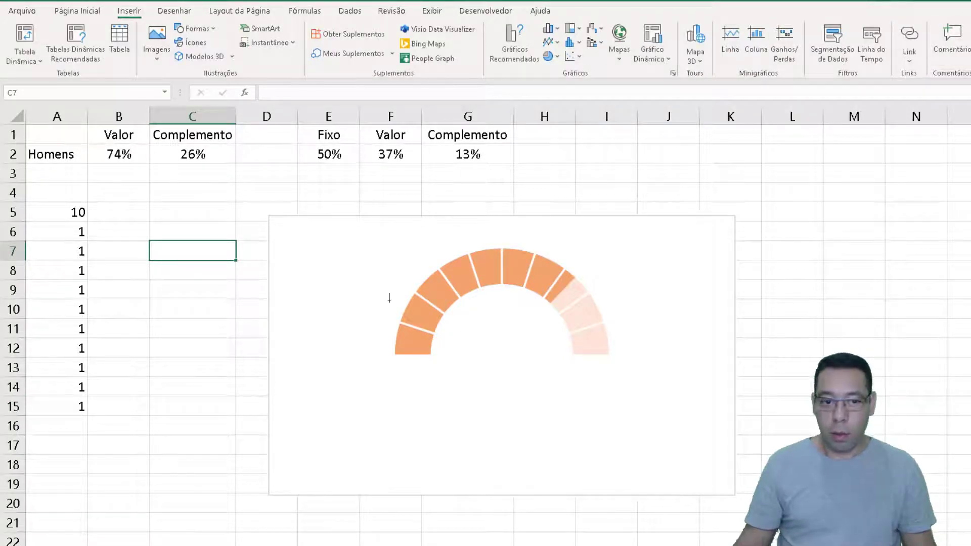
pyautogui.moveTo(119, 379); pyautogui.dragTo(198, 417)
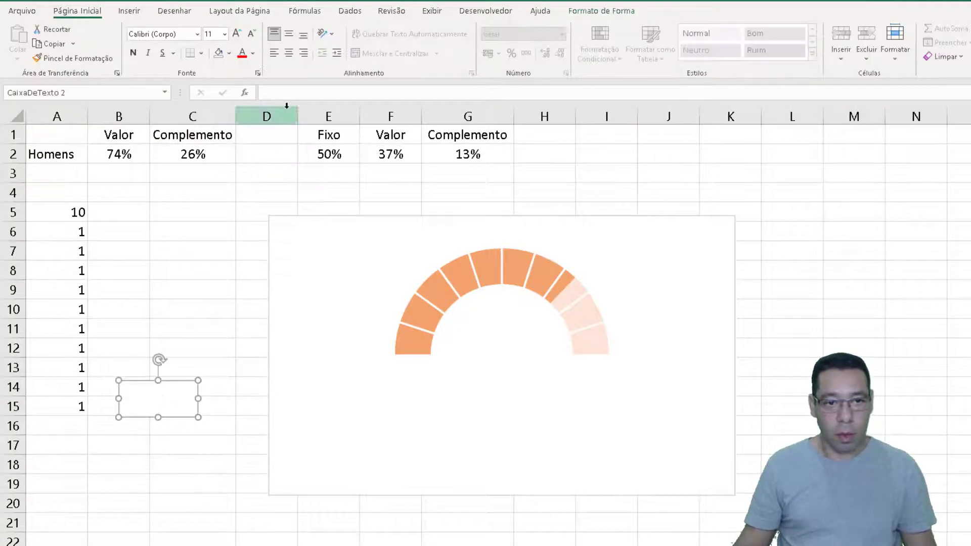
pyautogui.click(287, 89)
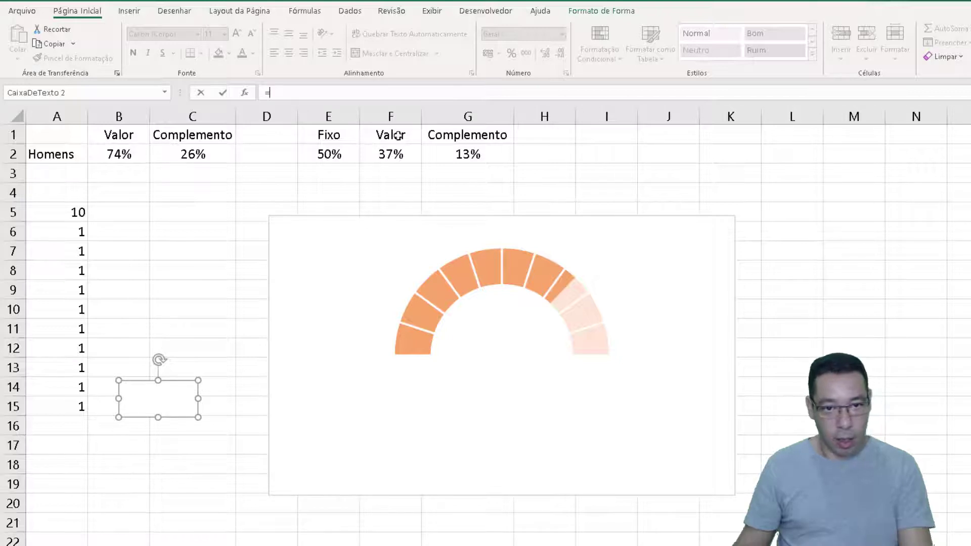
pyautogui.click(116, 155)
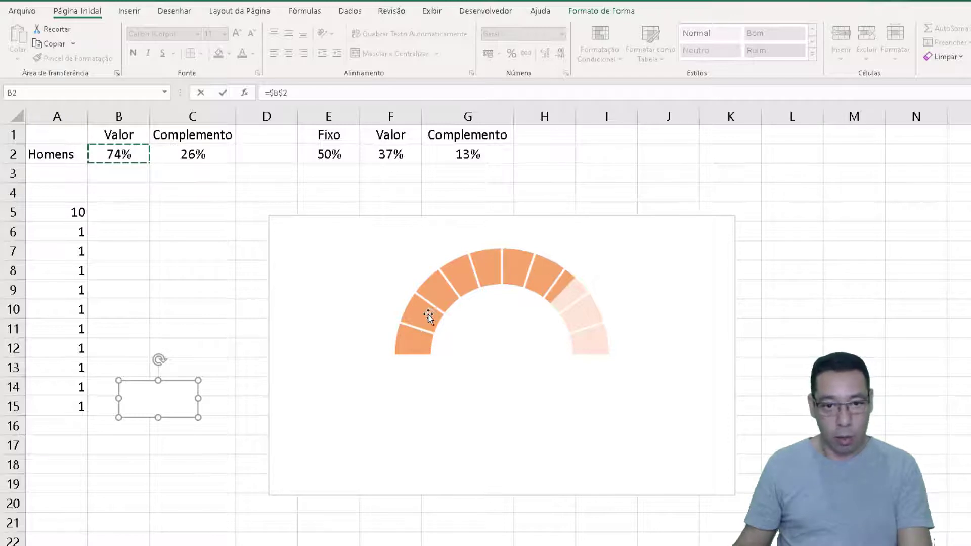
pyautogui.press('Return')
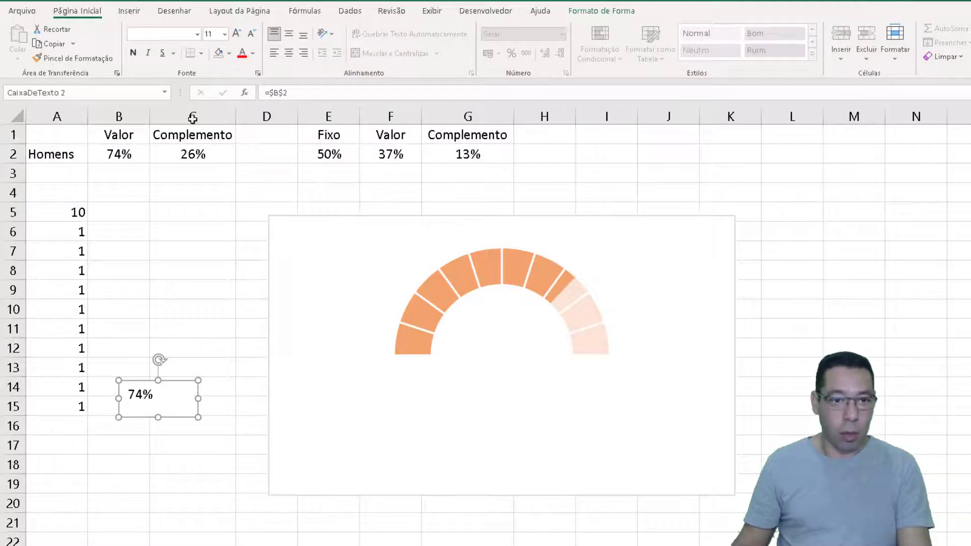
# Set the linked text box's font size to 20 and center its text horizontally and vertically
pyautogui.click(235, 33)
pyautogui.click(235, 33)
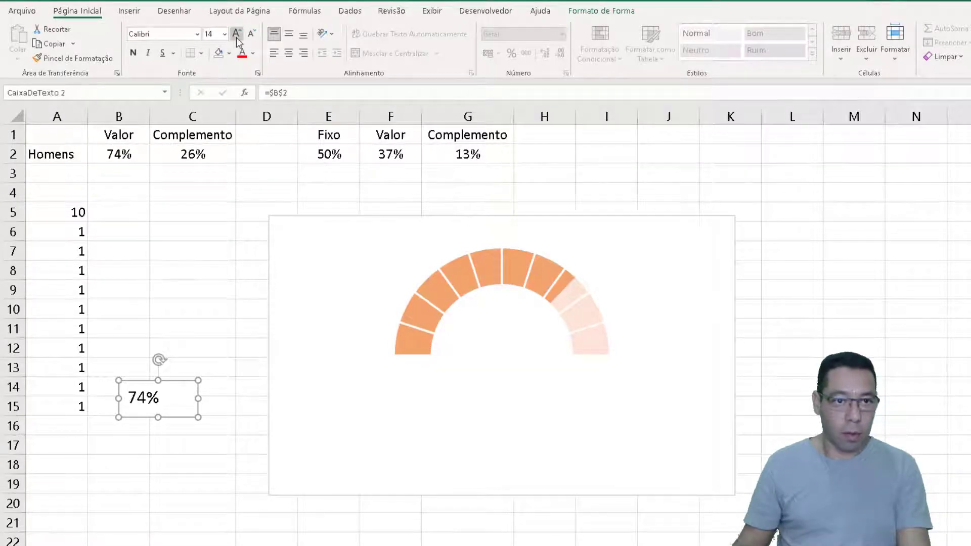
pyautogui.click(236, 33)
pyautogui.click(236, 36)
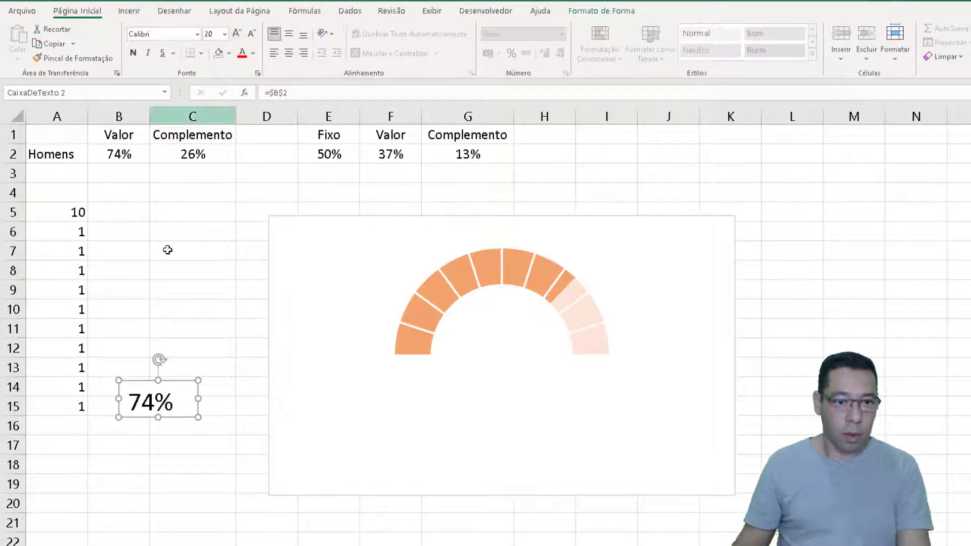
pyautogui.click(288, 52)
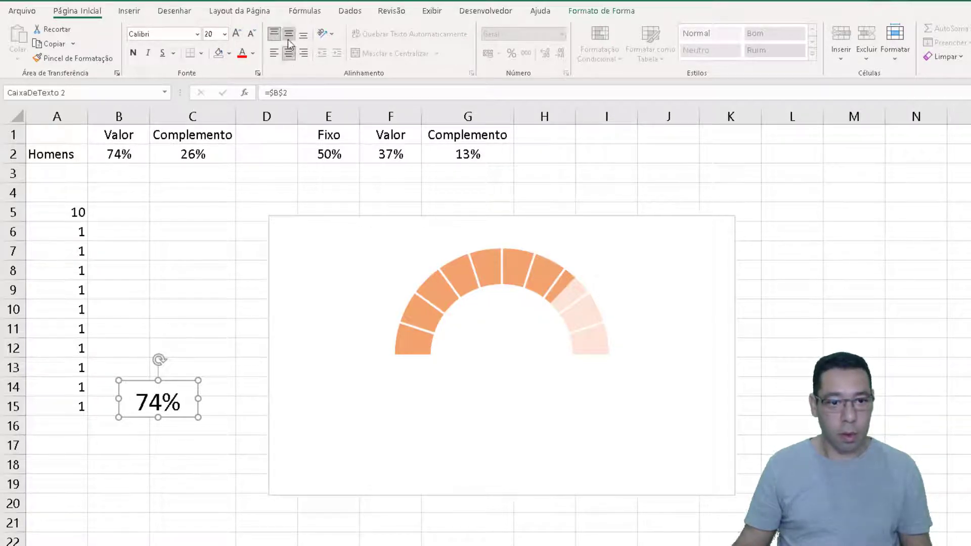
pyautogui.click(288, 33)
# Place the percentage text box centrally inside the half ring and remove its outline and fill
pyautogui.moveTo(180, 418); pyautogui.dragTo(522, 352)
pyautogui.click(578, 15)
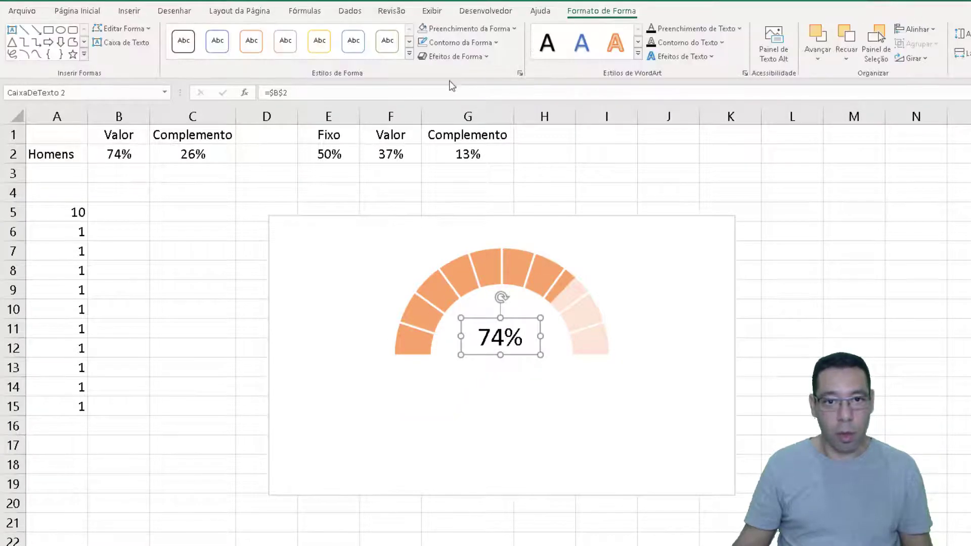
pyautogui.click(439, 43)
pyautogui.click(433, 196)
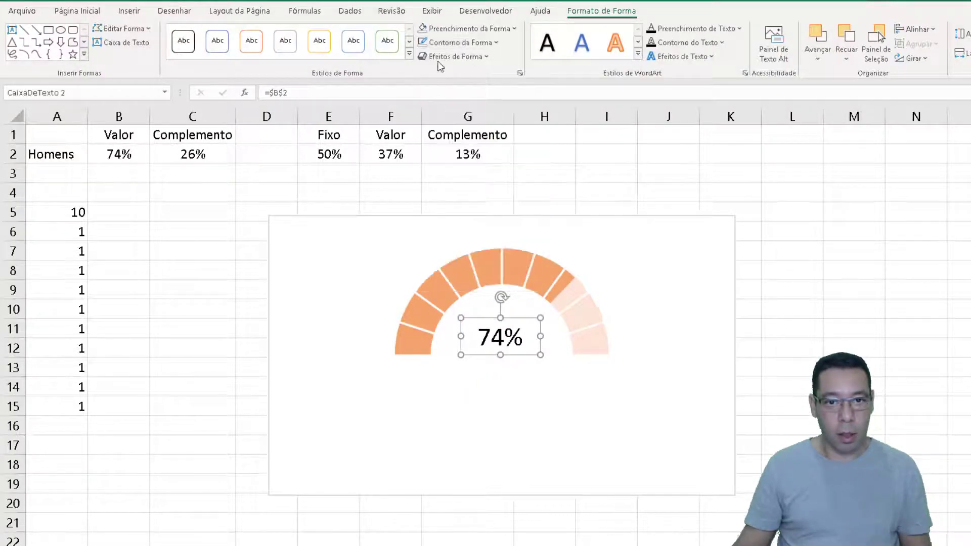
pyautogui.click(439, 32)
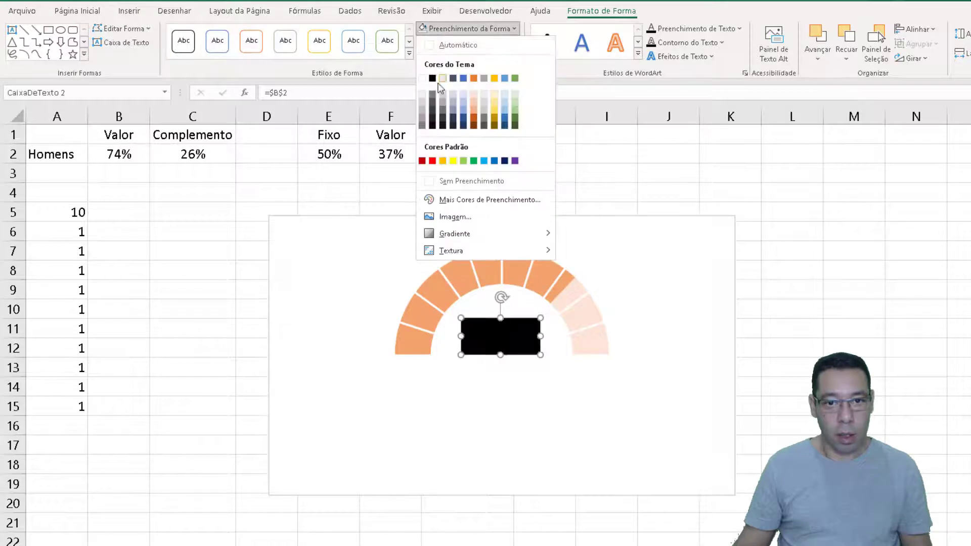
pyautogui.click(435, 181)
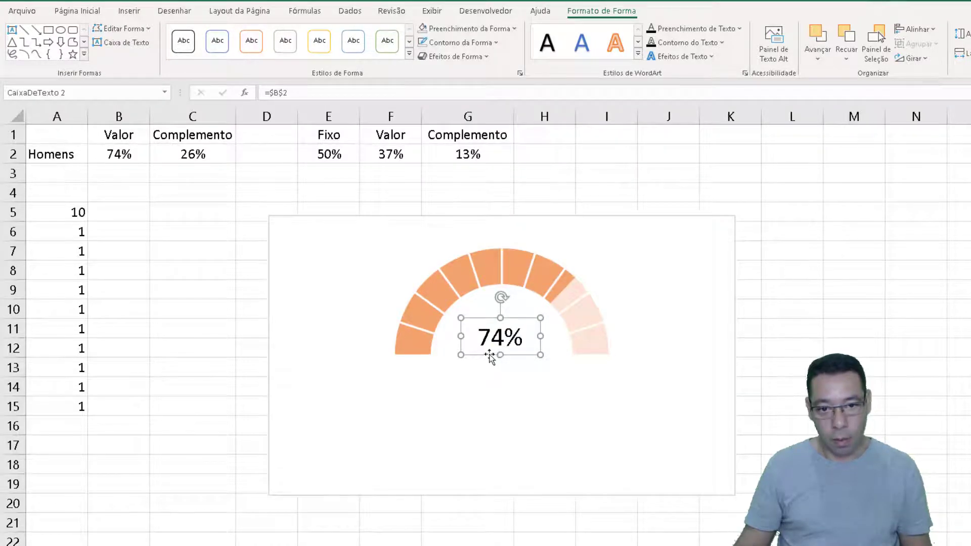
pyautogui.moveTo(489, 356); pyautogui.dragTo(492, 358)
pyautogui.click(789, 269)
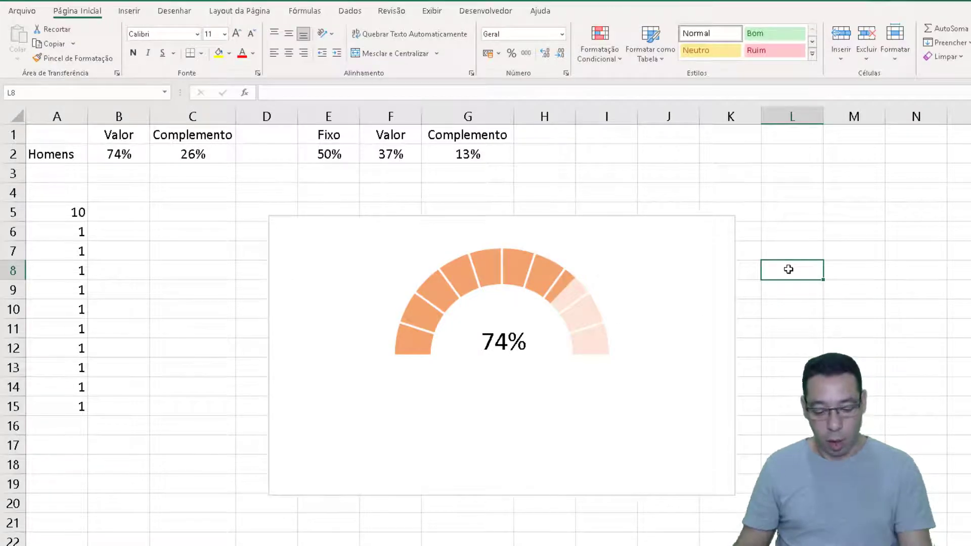
# Recalculate the random percentages repeatedly to check that the half ring and its central label update together
pyautogui.press('F9')
pyautogui.press('F9')
pyautogui.press('F9')
pyautogui.press('F9')
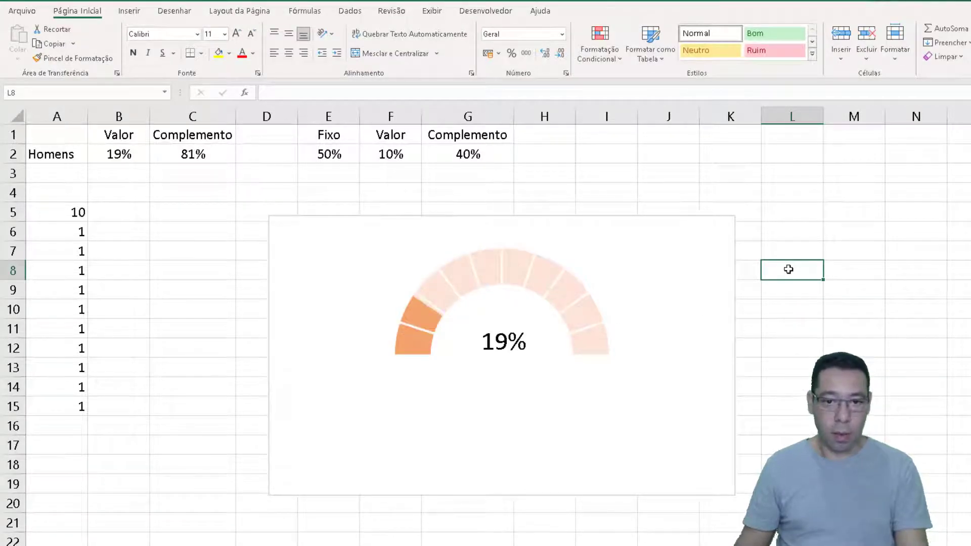
pyautogui.press('F9')
pyautogui.press('F9')
pyautogui.press('F9')
pyautogui.press('F9')
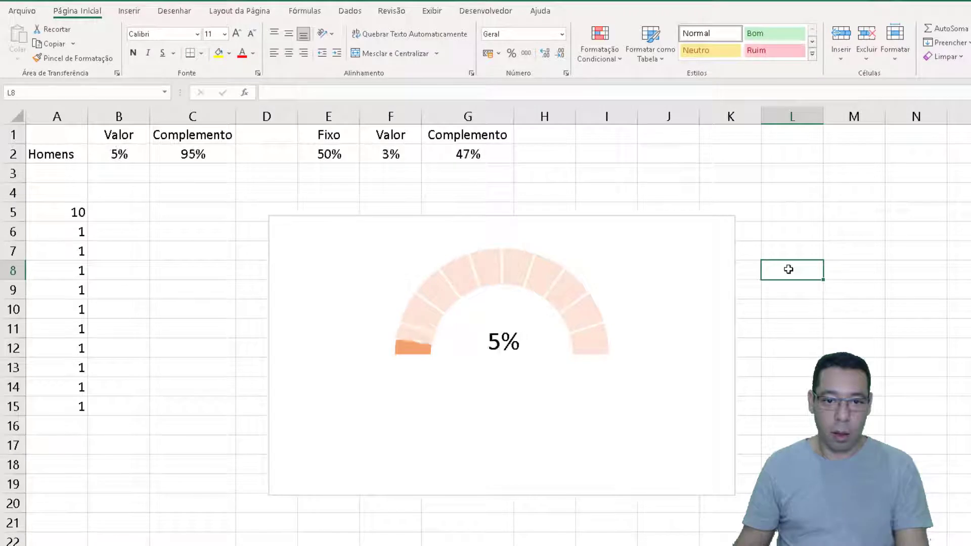
pyautogui.press('F9')
pyautogui.press('F9')
pyautogui.press('F9')
pyautogui.press('F9')
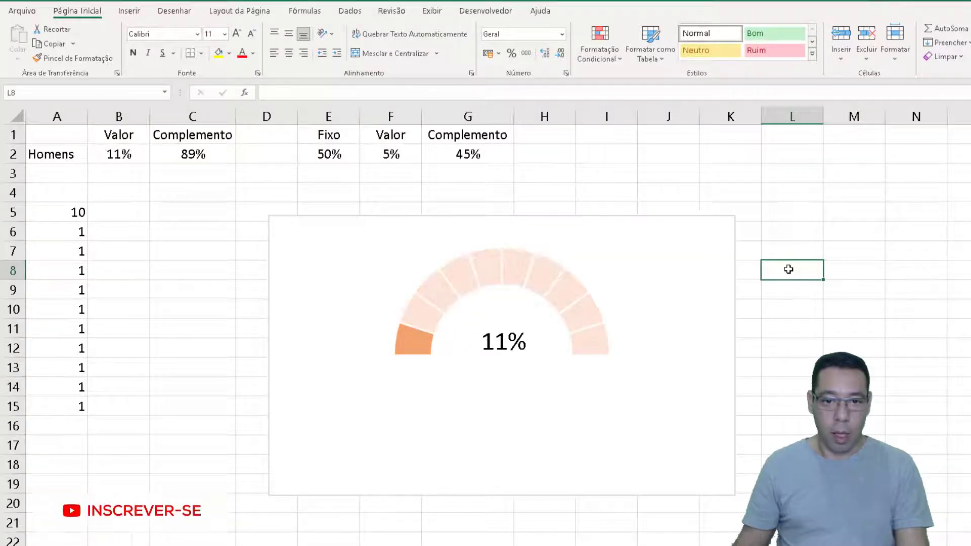
pyautogui.press('F9')
pyautogui.press('F9')
pyautogui.press('F9')
pyautogui.press('F9')
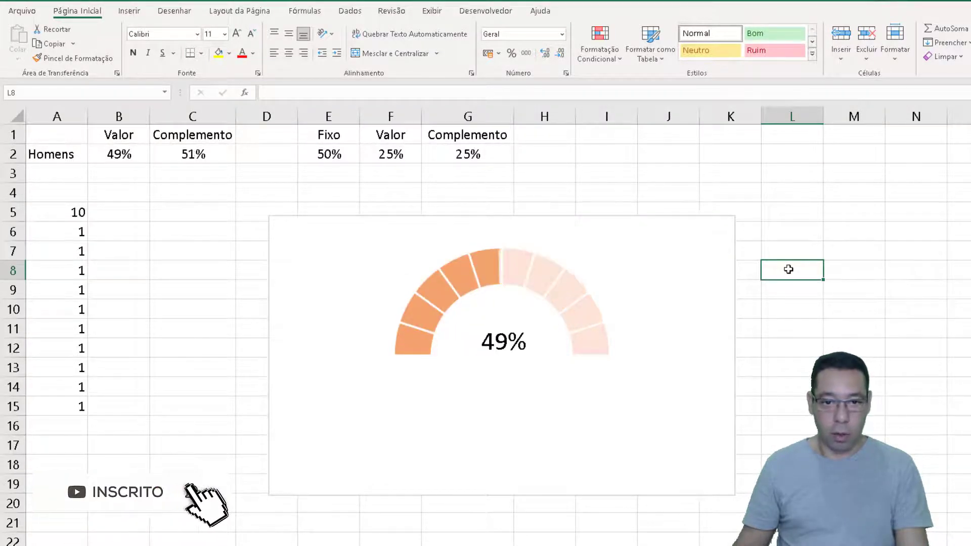
pyautogui.press('F9')
pyautogui.press('F9')
pyautogui.press('F9')
pyautogui.press('F9')
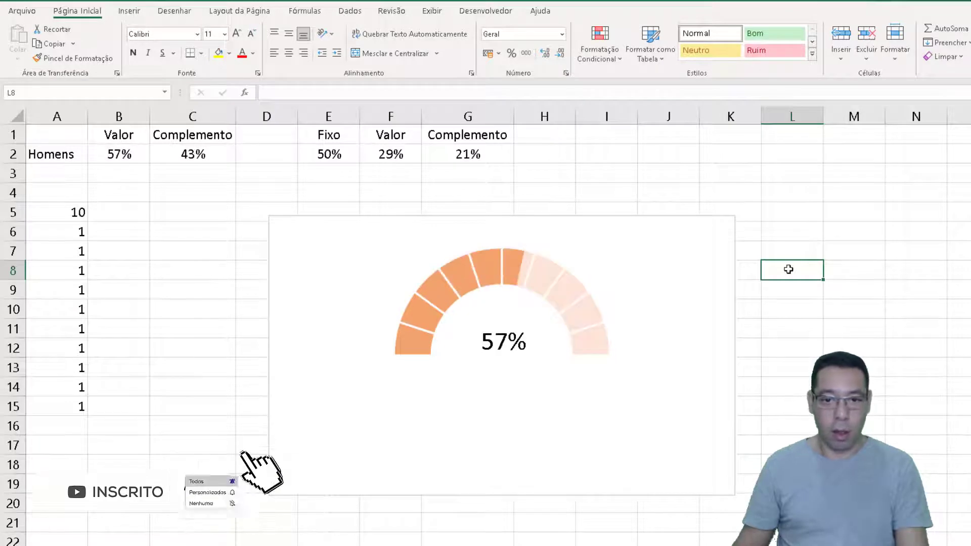
pyautogui.press('F9')
pyautogui.press('F9')
pyautogui.press('F9')
pyautogui.press('F9')
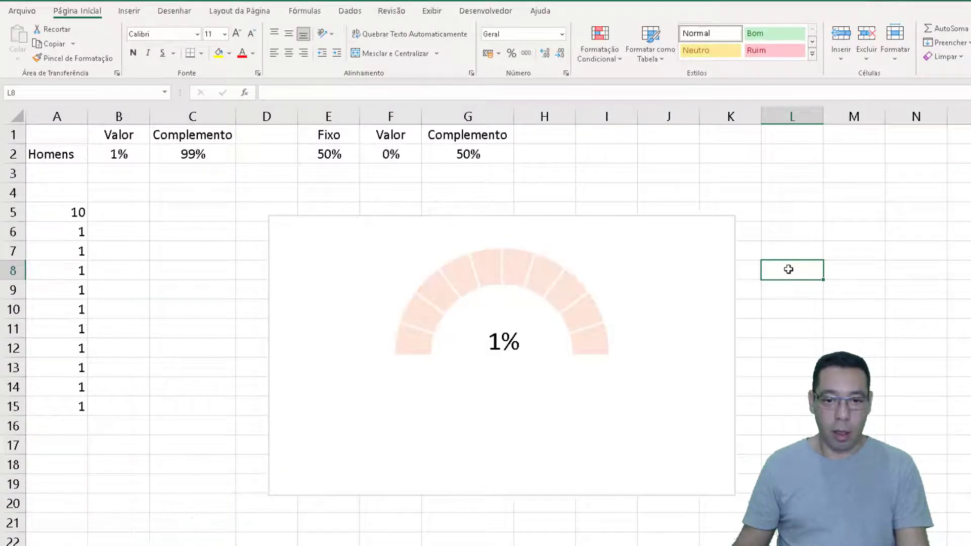
pyautogui.press('F9')
pyautogui.press('F9')
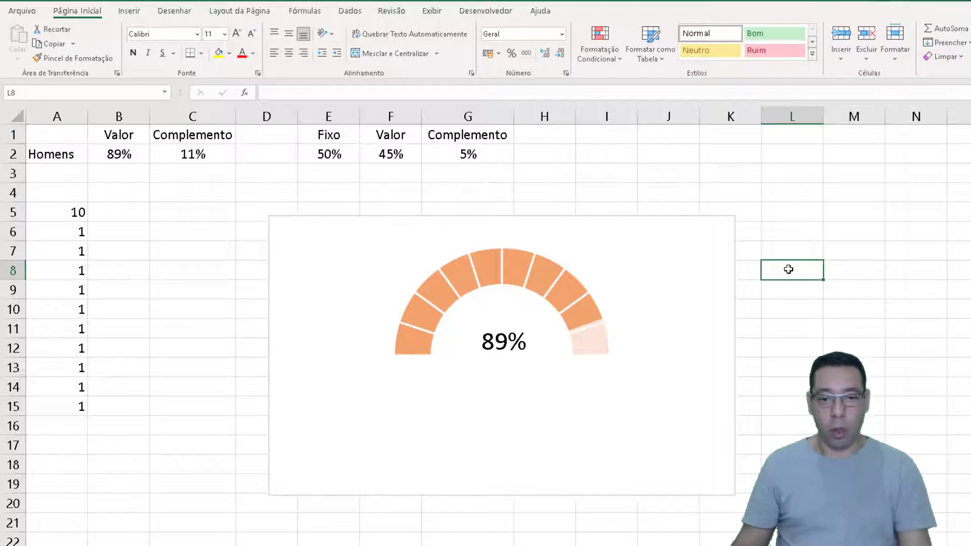
pyautogui.press('F9')
pyautogui.press('F9')
pyautogui.press('F9')
pyautogui.press('F9')
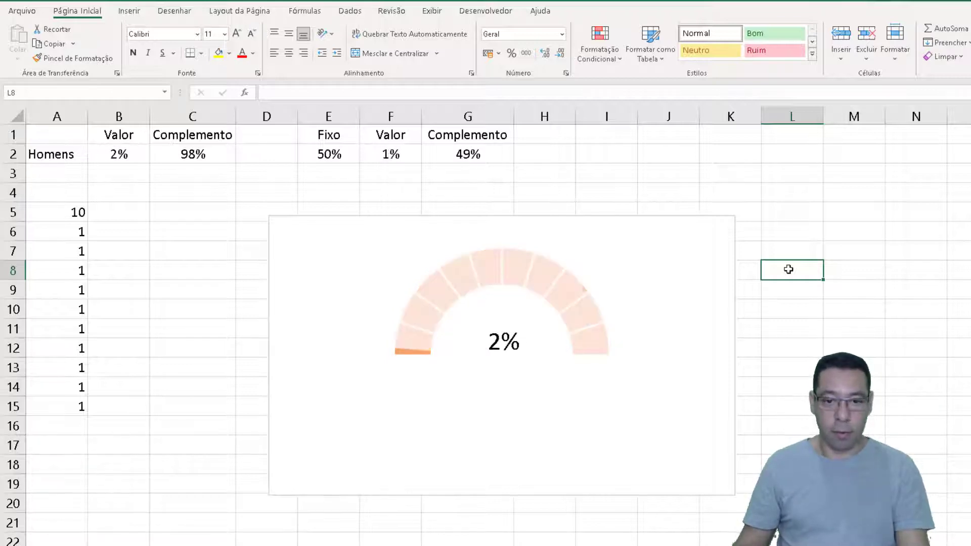
pyautogui.press('F9')
pyautogui.press('F9')
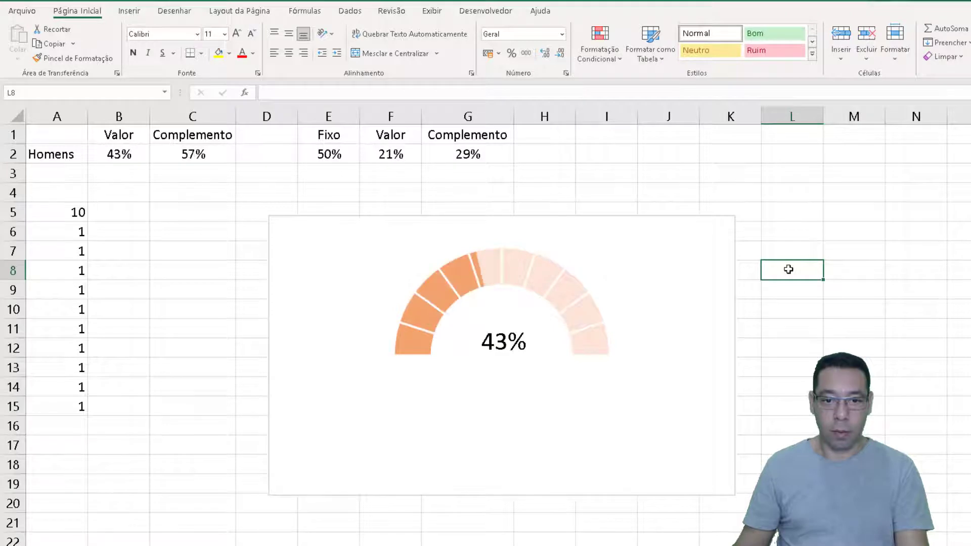
pyautogui.press('F9')
pyautogui.press('F9')
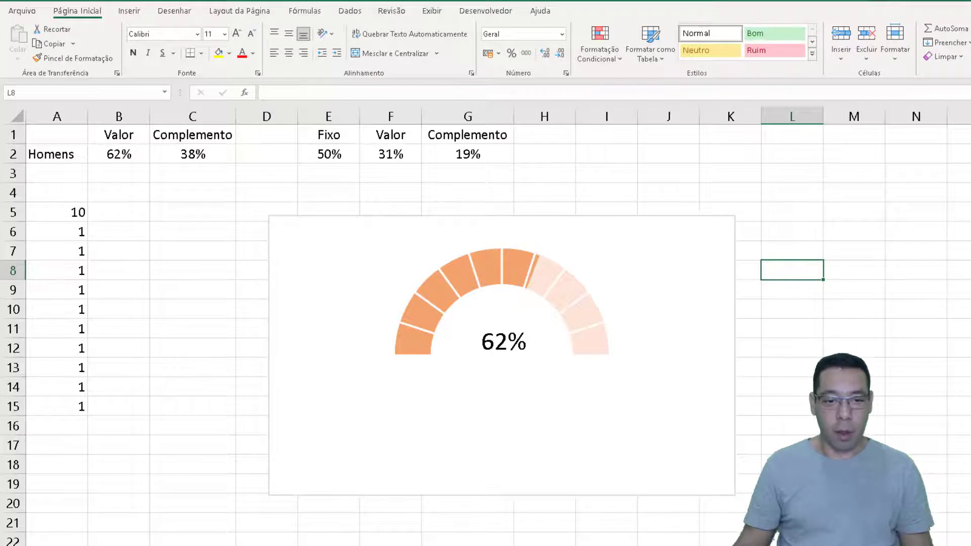
# Open the sheet with the three finished ring charts and recalculate repeatedly to compare how they update
pyautogui.click(101, 545)
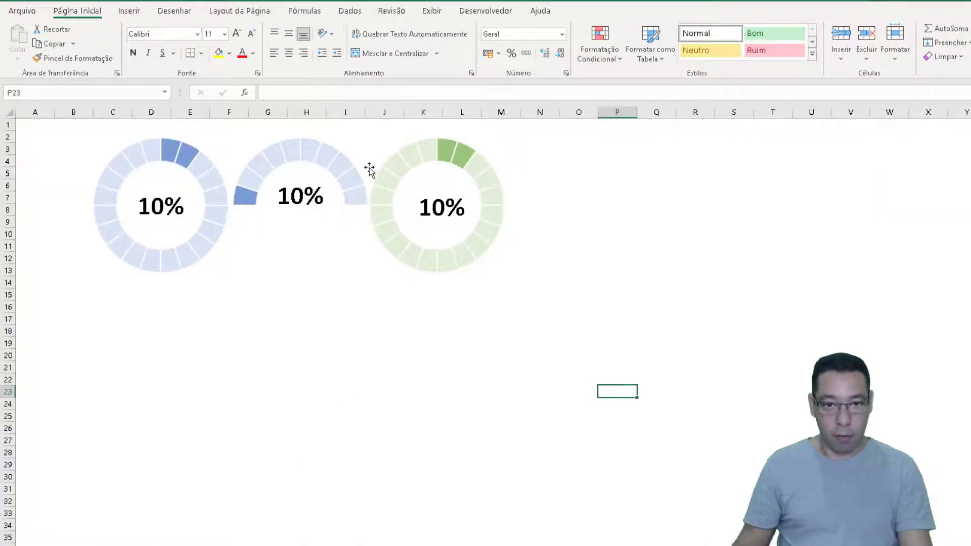
pyautogui.press('F9')
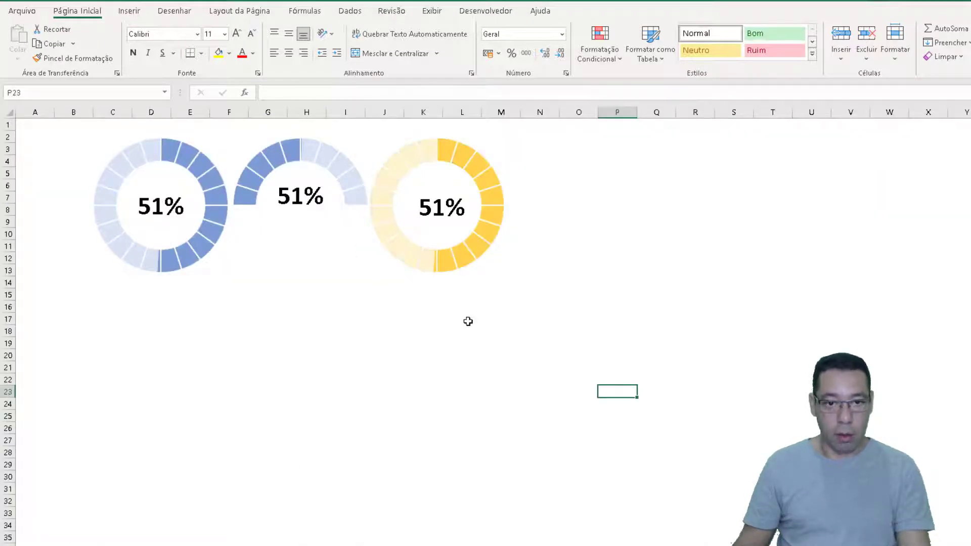
pyautogui.press('F9')
pyautogui.press('F9')
pyautogui.press('F9')
pyautogui.press('F9')
pyautogui.press('F9')
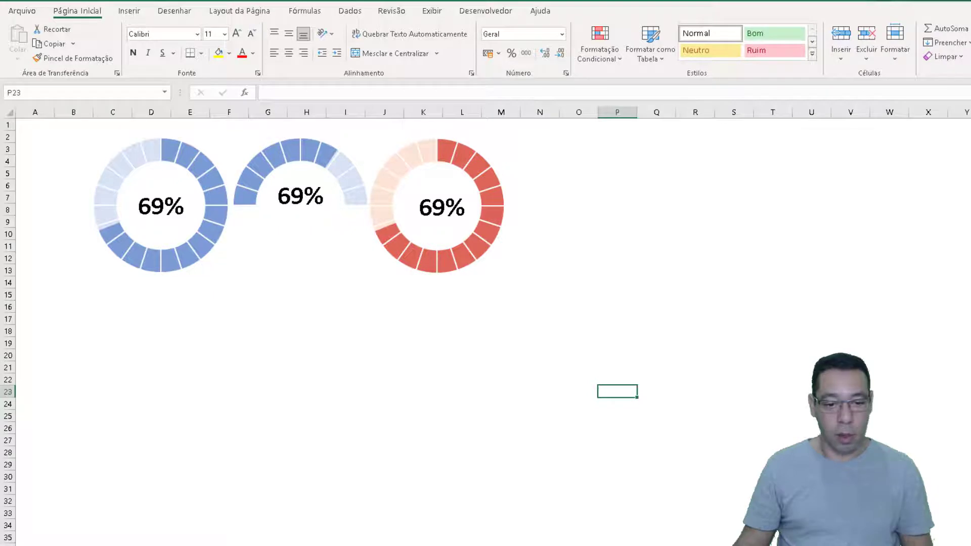
# On the blank sheet, enter the headings Valor in B1 and Complemento in C1, and the row label Homens in A2
pyautogui.hotkey('ctrl', 'pagedown')
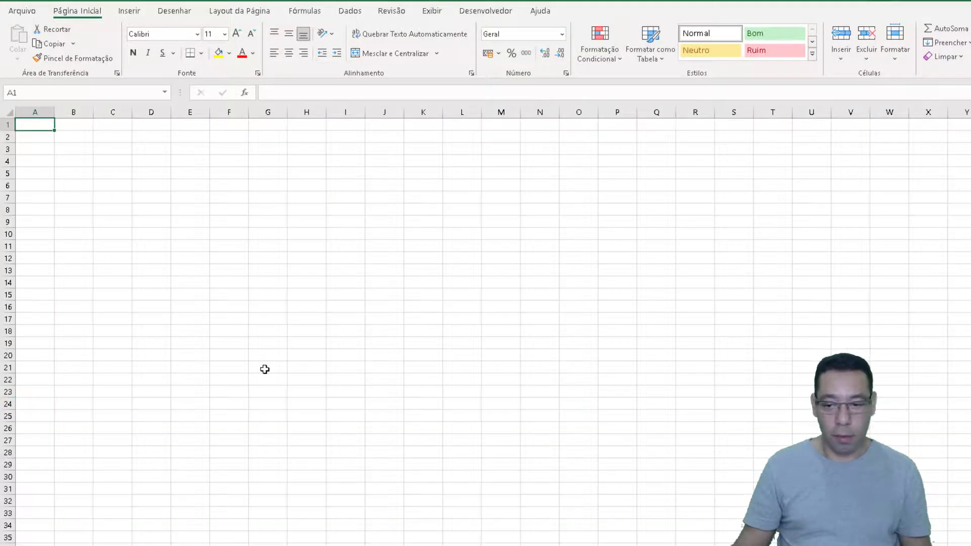
pyautogui.scroll(4, 265, 369)
pyautogui.scroll(1, 264, 369)
pyautogui.scroll(-1, 264, 370)
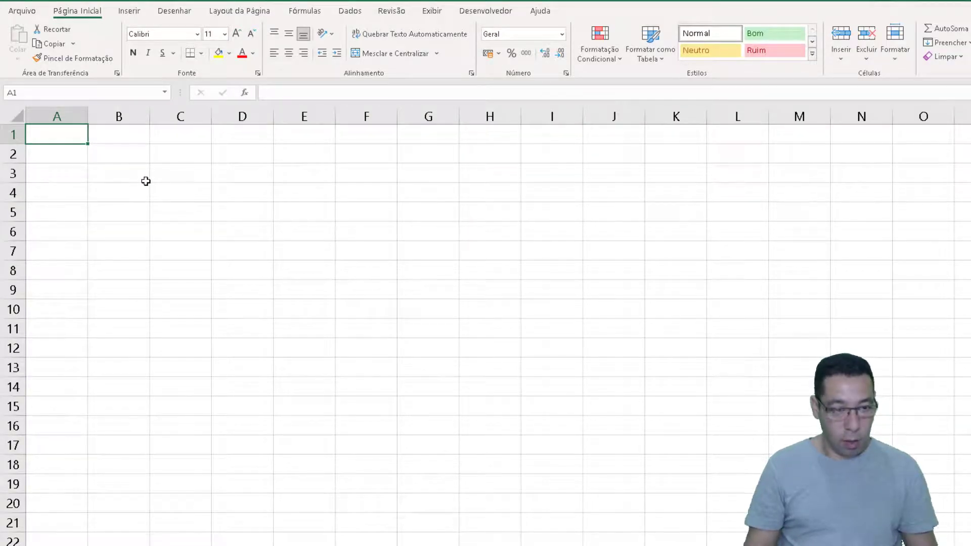
pyautogui.press('Right')
pyautogui.write('Valor')
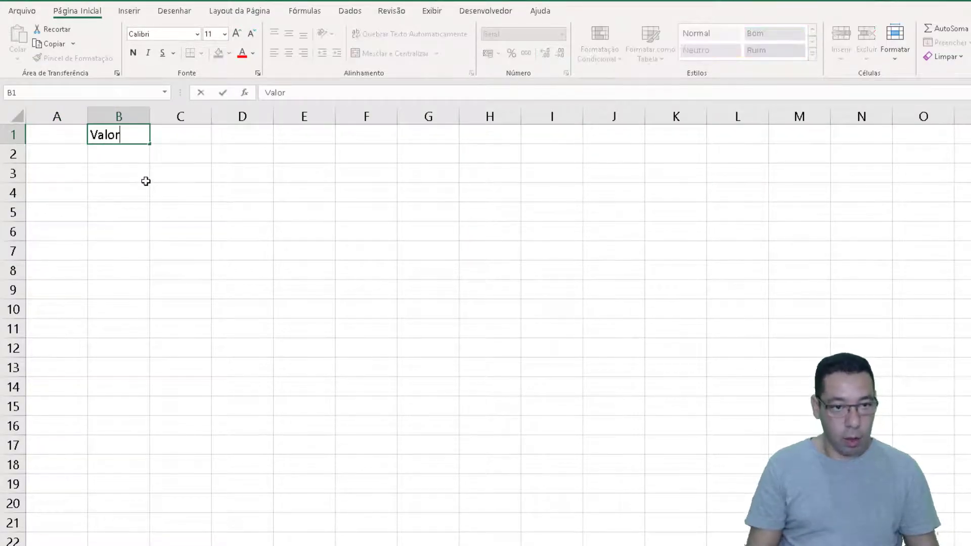
pyautogui.press('Right')
pyautogui.write('Coimmplemento')
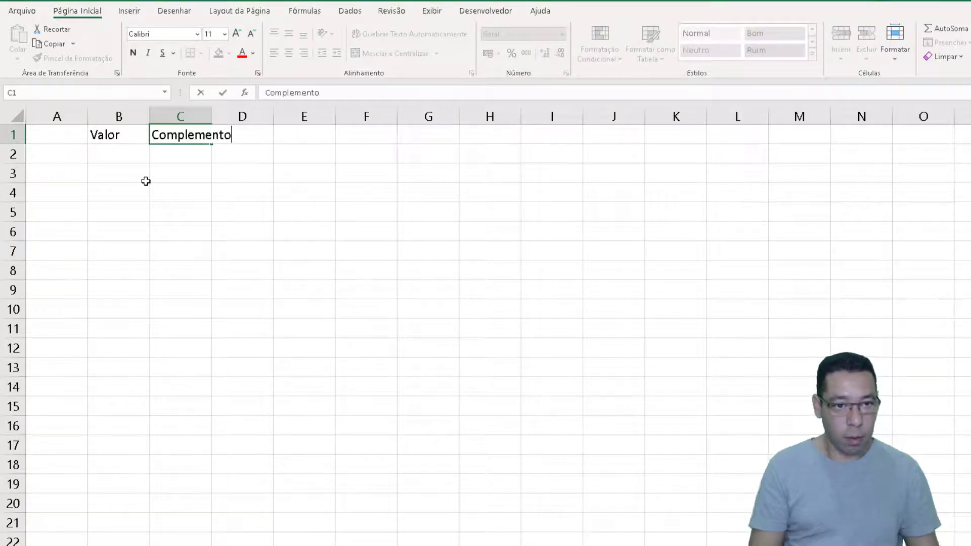
pyautogui.press('Return')
pyautogui.write('Homens')
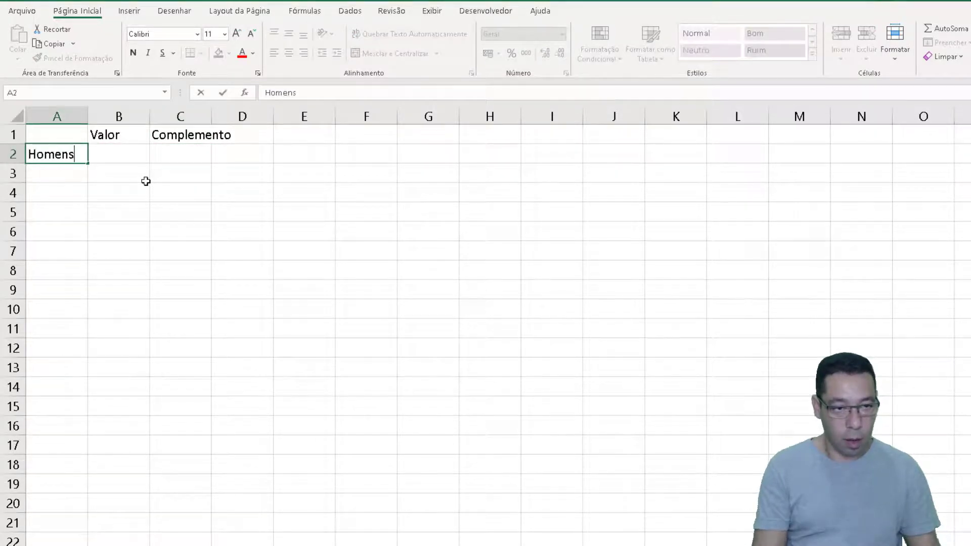
pyautogui.press('Right')
# Enter the random value formula =ALEATÓRIO() in B2 and its complement =1-B2 in C2
pyautogui.write('=Akle')
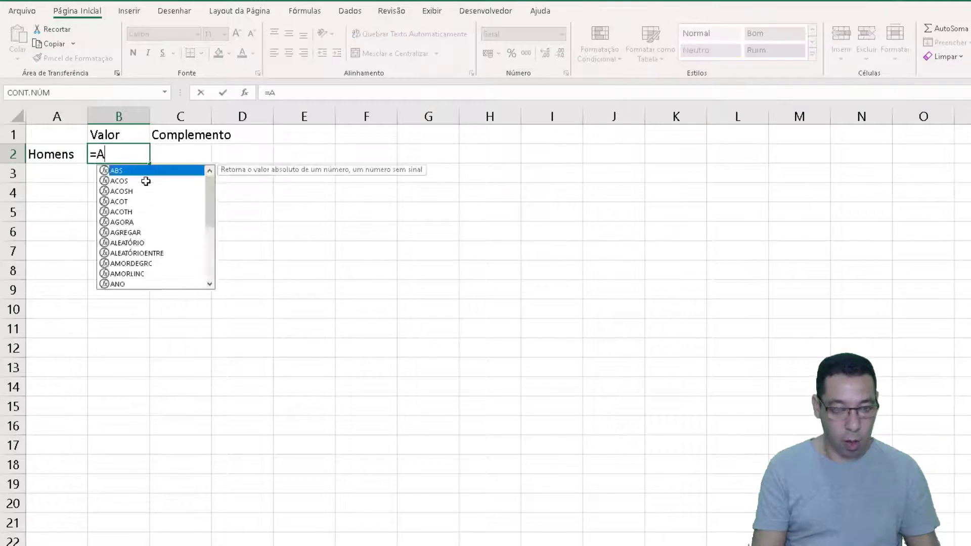
pyautogui.press('BackSpace')
pyautogui.write('le')
pyautogui.press('Tab')
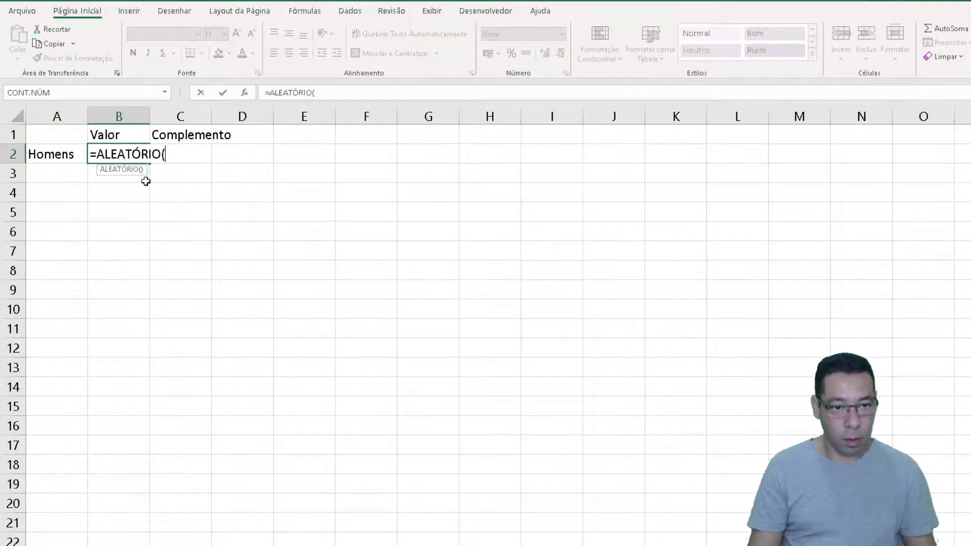
pyautogui.write(')')
pyautogui.press('Right')
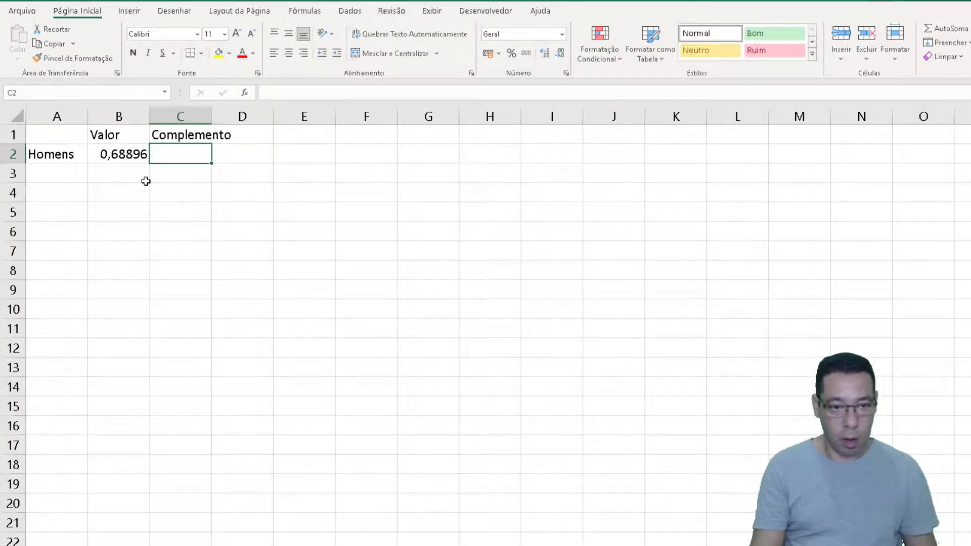
pyautogui.write('=1-B2')
pyautogui.hotkey('ctrl', 'Return')
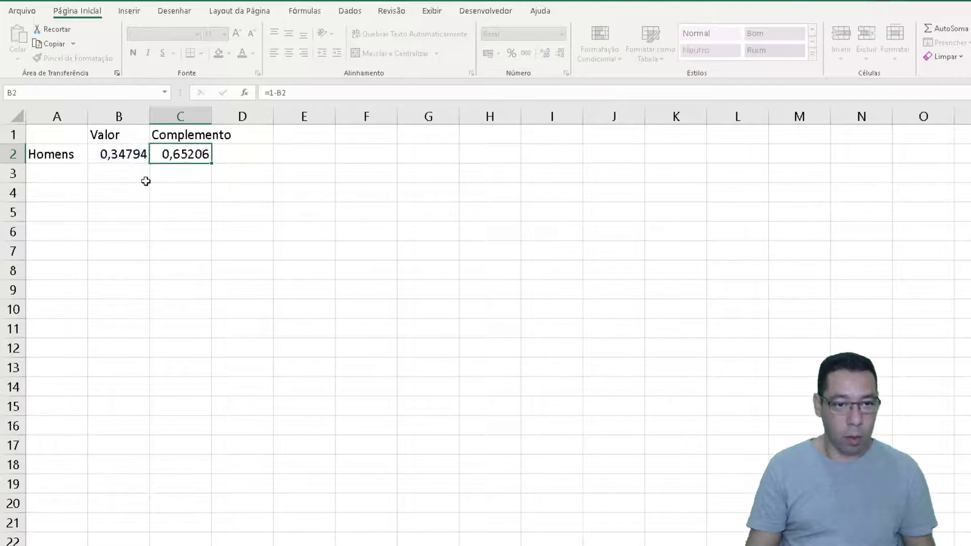
# Format the value and complement in B2:C2 as percentages
pyautogui.hotkey('shift', 'Left')
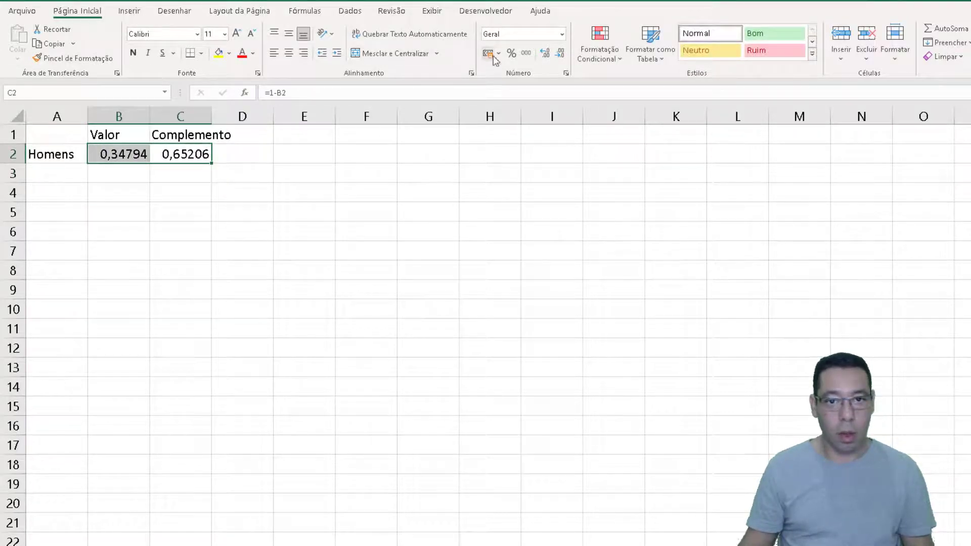
pyautogui.click(517, 57)
pyautogui.click(80, 196)
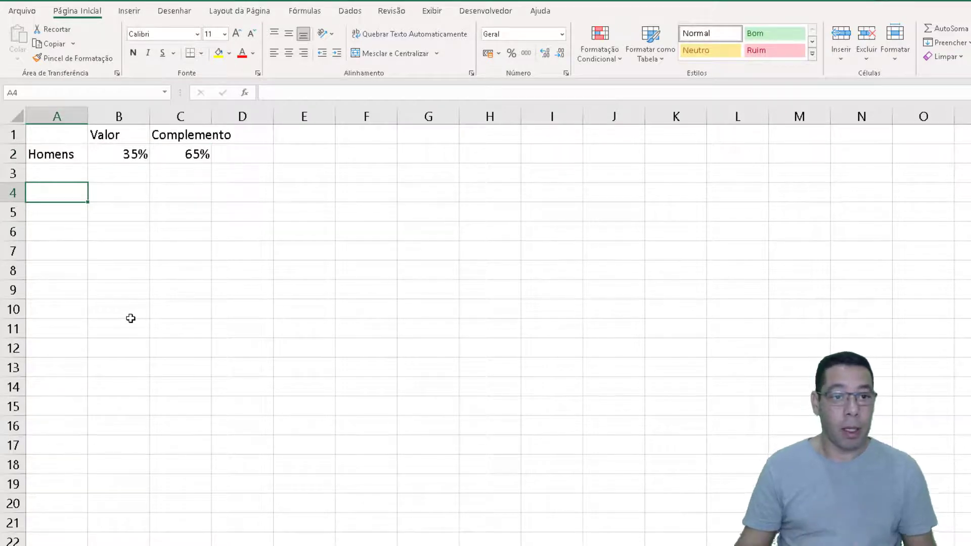
# Widen column C to fit the Complemento heading and center the contents of B1:C2 horizontally
pyautogui.moveTo(212, 117); pyautogui.dragTo(245, 116)
pyautogui.moveTo(123, 135); pyautogui.dragTo(195, 156)
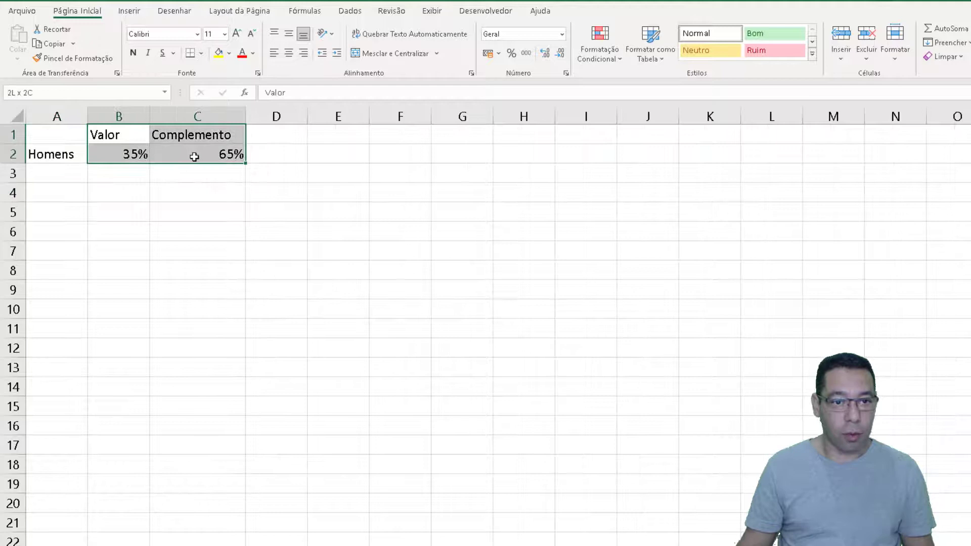
pyautogui.click(288, 53)
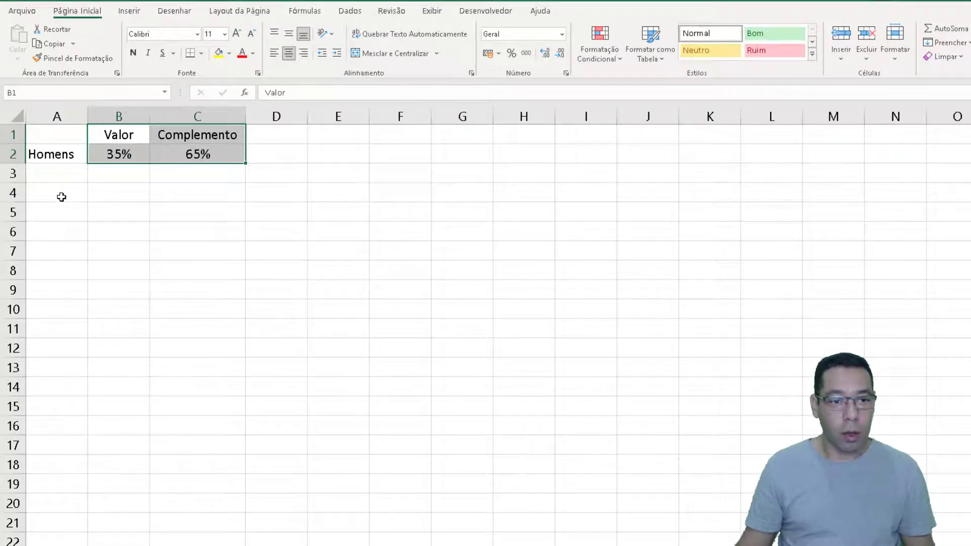
# Examine the full-ring chart sheet's source data in A2:C2 and the segment values from B4 downward
pyautogui.moveTo(61, 196); pyautogui.dragTo(208, 230)
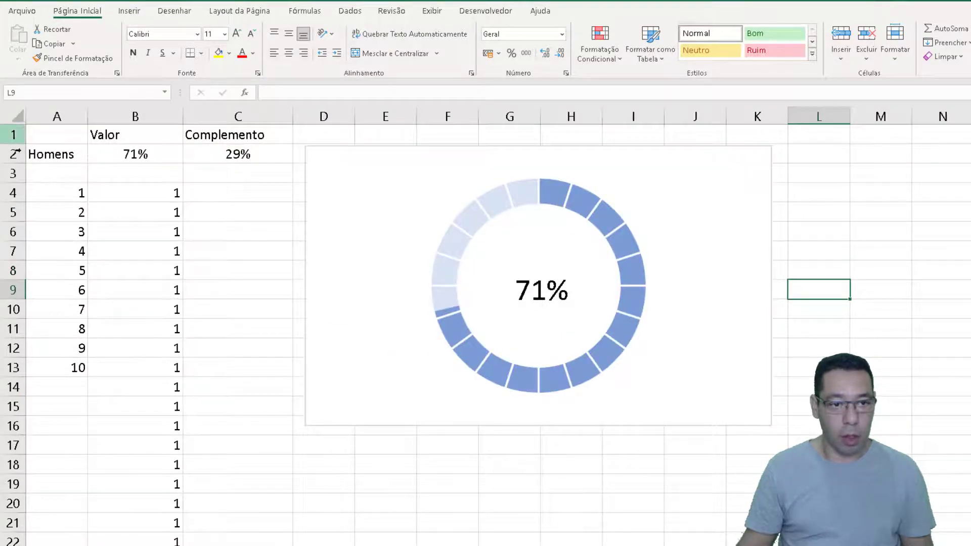
pyautogui.click(52, 152)
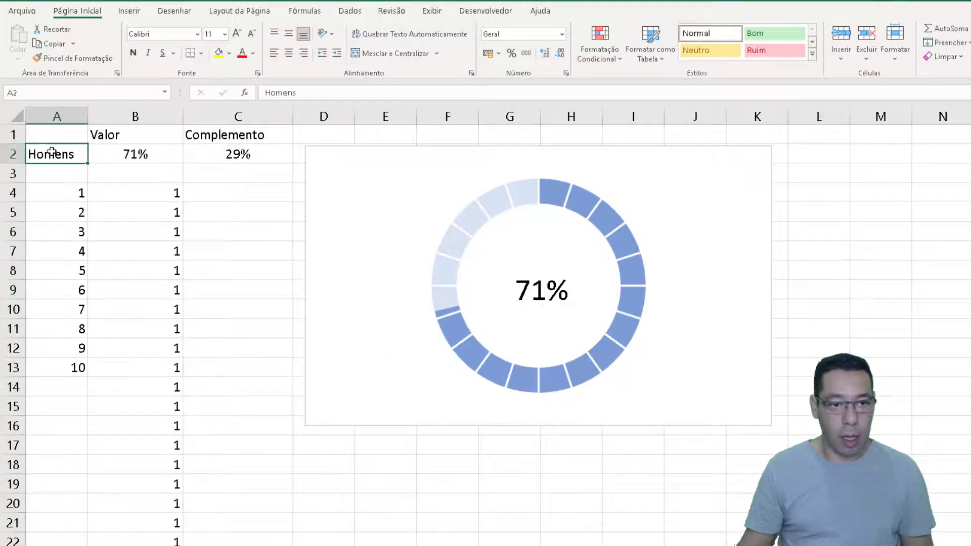
pyautogui.moveTo(52, 151); pyautogui.dragTo(234, 155)
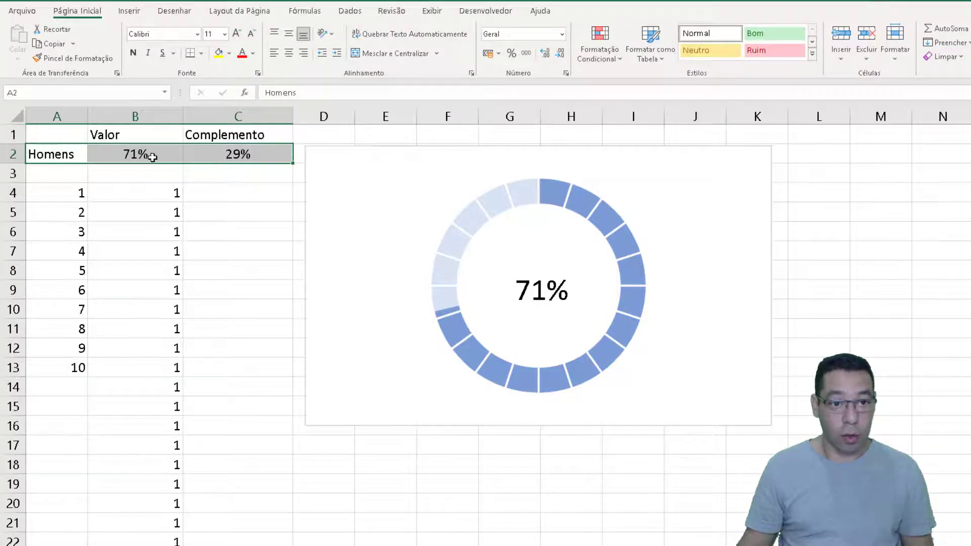
pyautogui.click(141, 197)
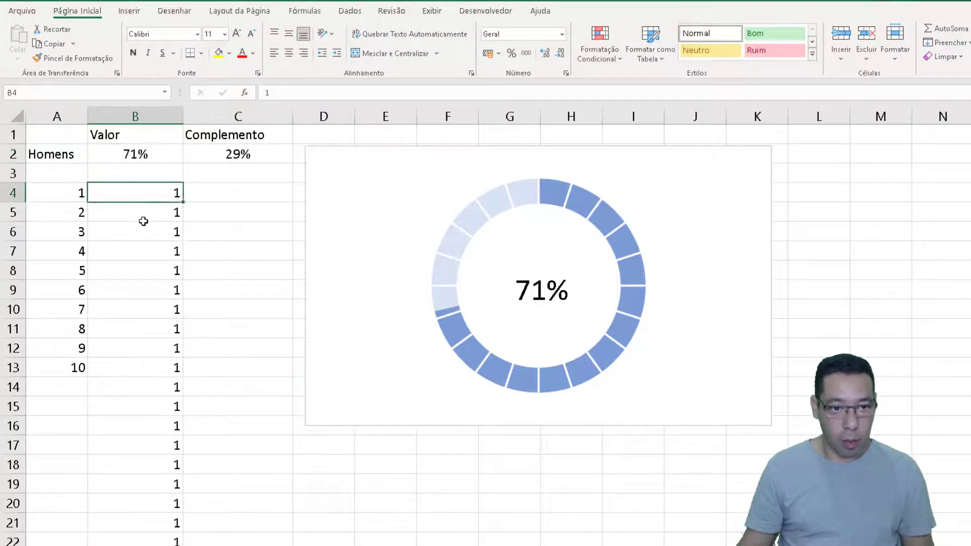
pyautogui.moveTo(144, 221); pyautogui.dragTo(146, 540)
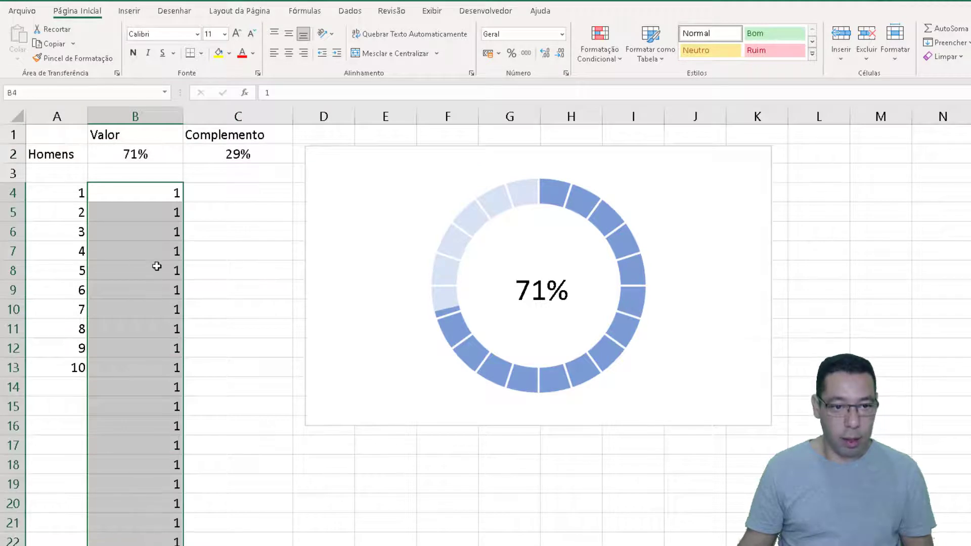
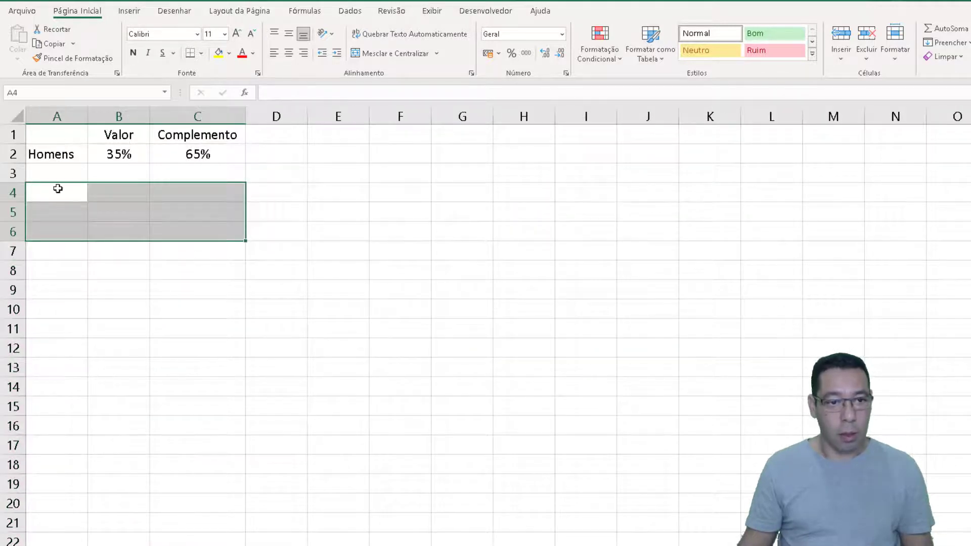
# Enter the color labels Vermelho, Amarelo and Verde in A4:A6
pyautogui.click(58, 188)
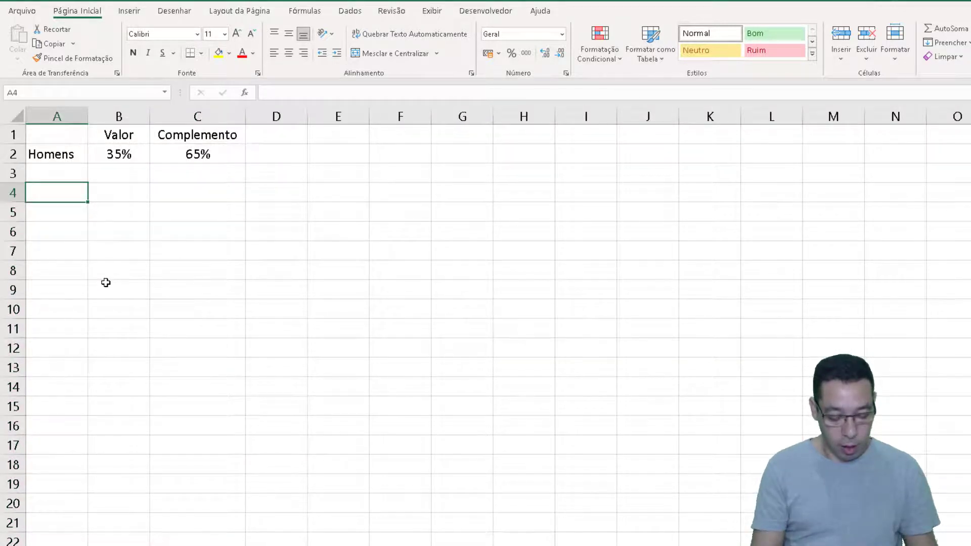
pyautogui.write('Vermelho')
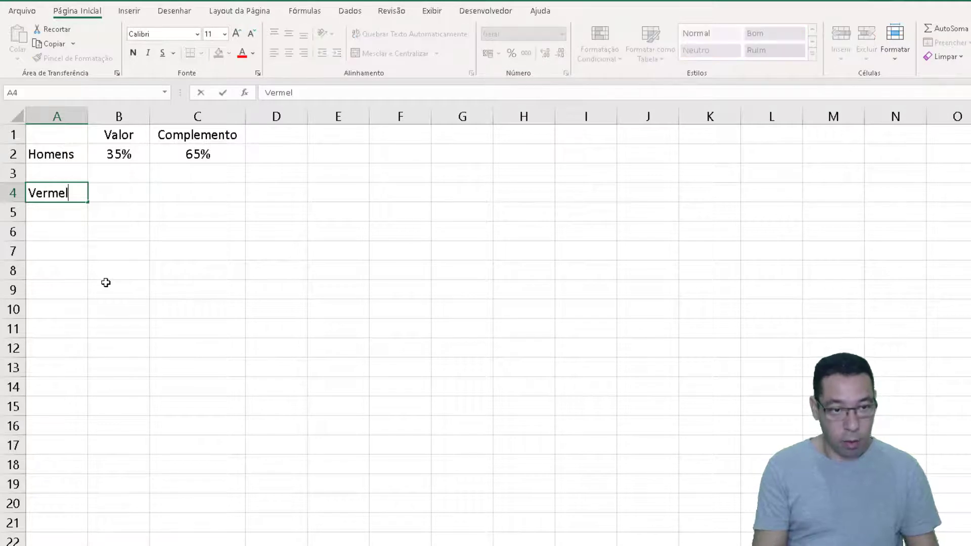
pyautogui.press('Return')
pyautogui.write('Amarelo')
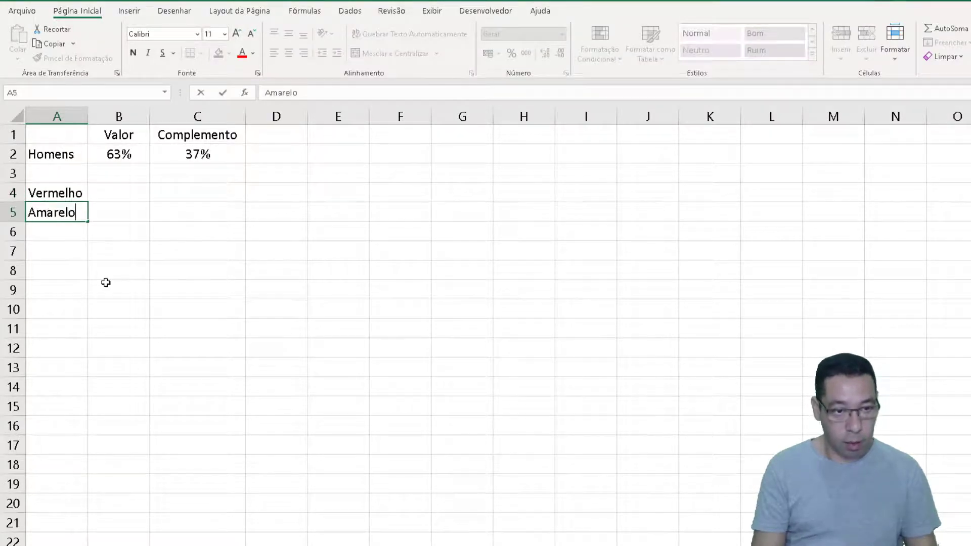
pyautogui.press('Return')
pyautogui.write('Verde')
pyautogui.press('Up')
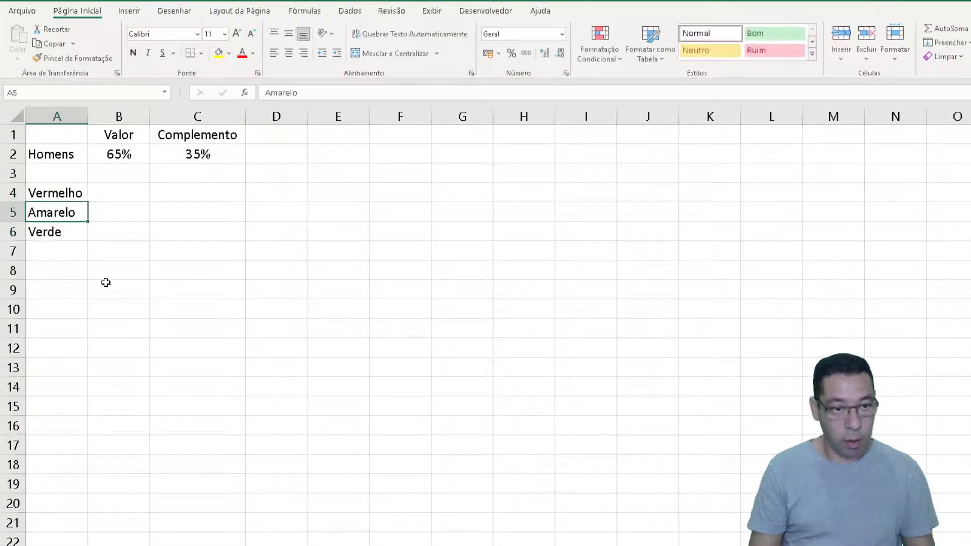
# Enter the Vermelho formula =SE(B2<=30%;B2;NÃO.DISP()) in B4
pyautogui.press('Up')
pyautogui.press('Right')
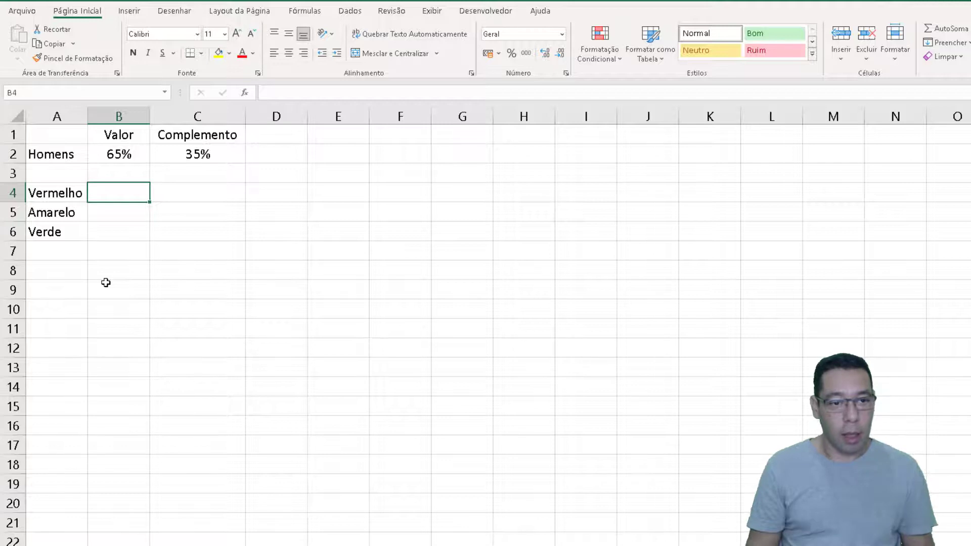
pyautogui.press('Left')
pyautogui.press('Right')
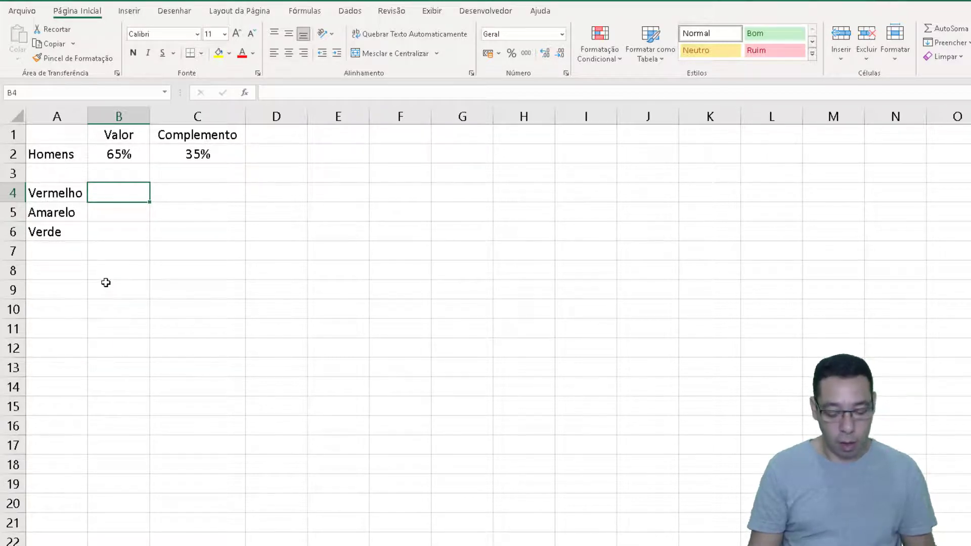
pyautogui.write('=se')
pyautogui.press('Tab')
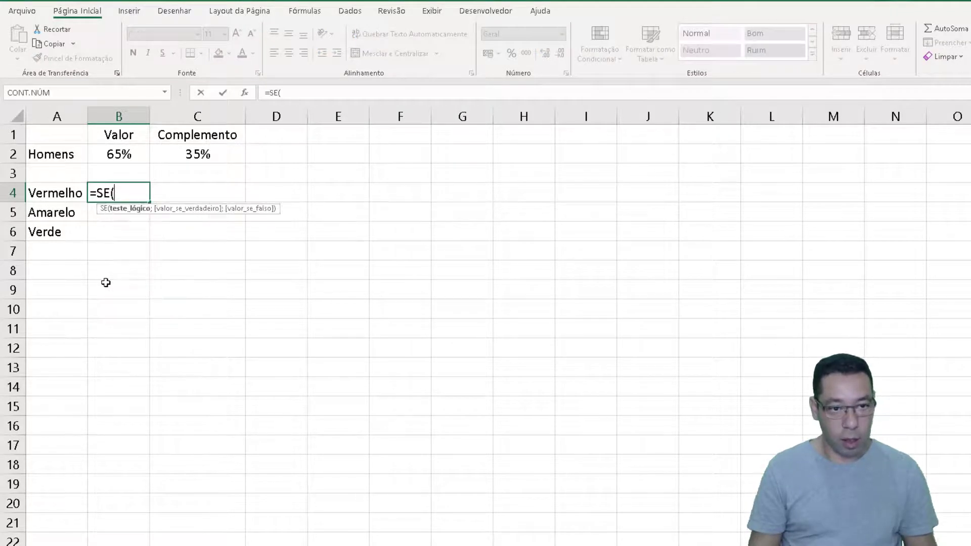
pyautogui.press('Up')
pyautogui.press('Up')
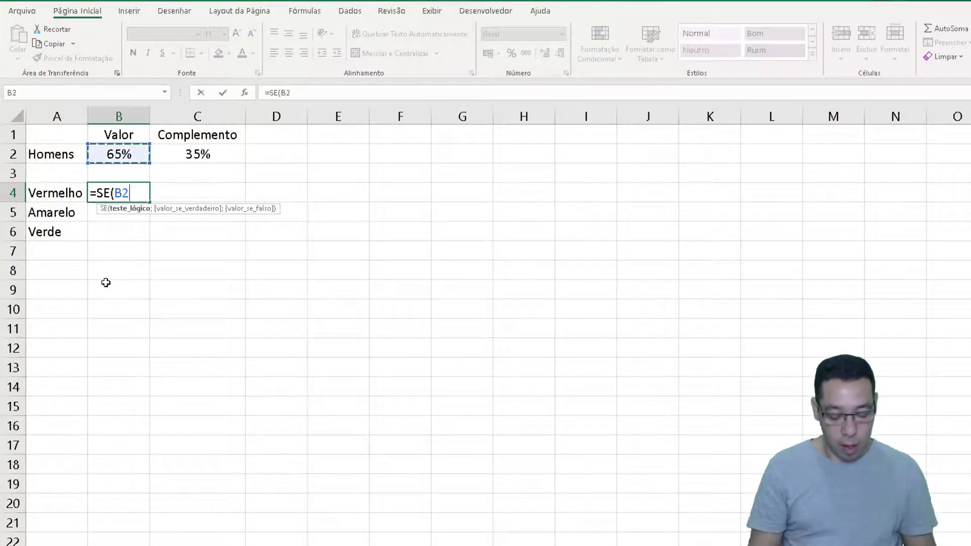
pyautogui.write('<=30%')
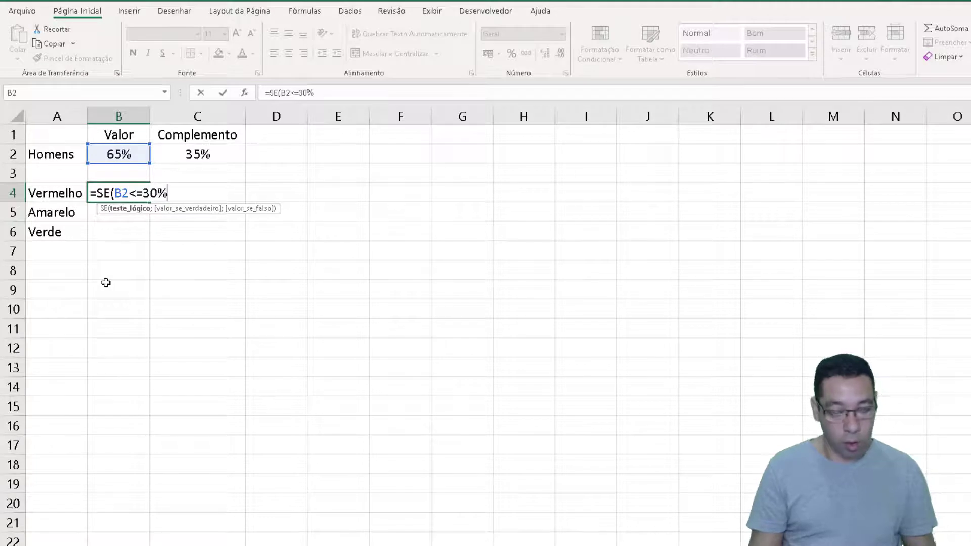
pyautogui.write(';')
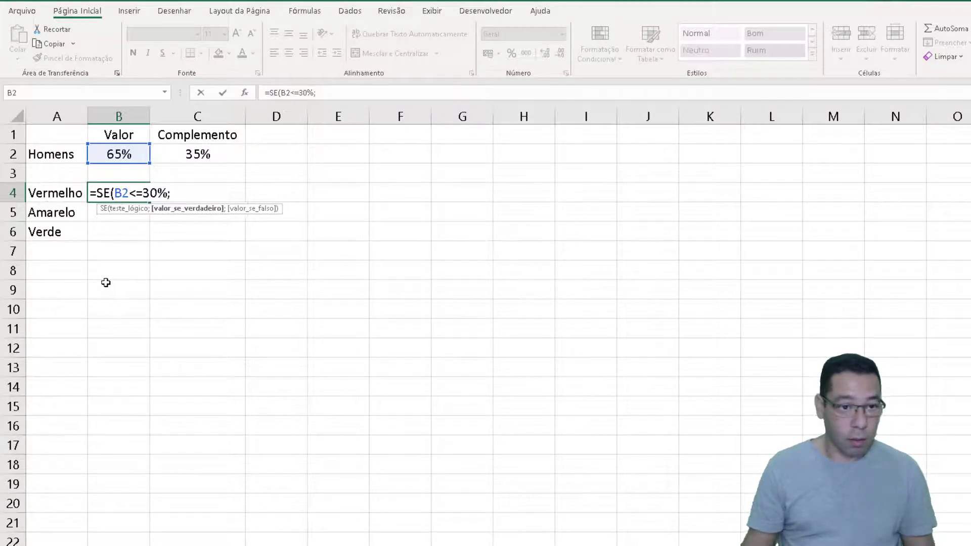
pyautogui.click(114, 155)
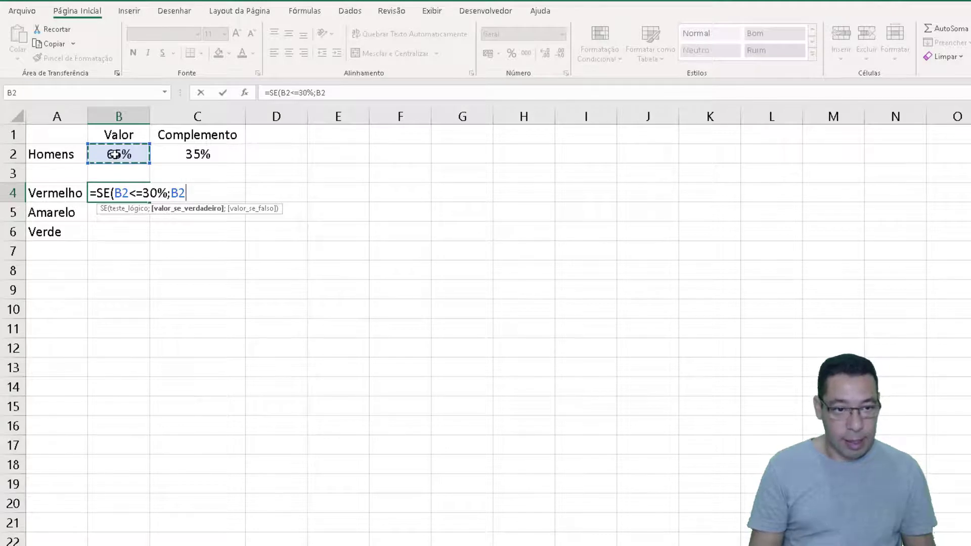
pyautogui.write(';não')
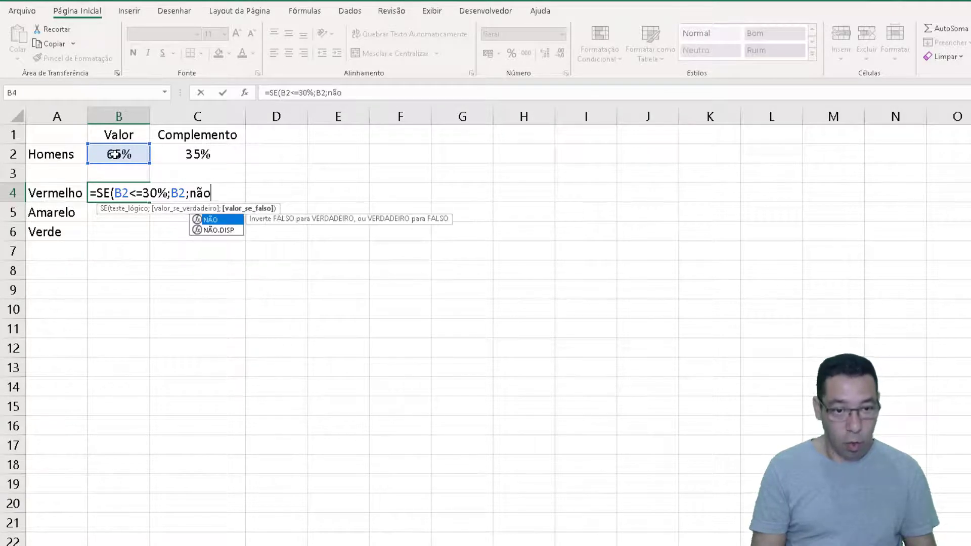
pyautogui.press('Down')
pyautogui.press('Tab')
pyautogui.write('))')
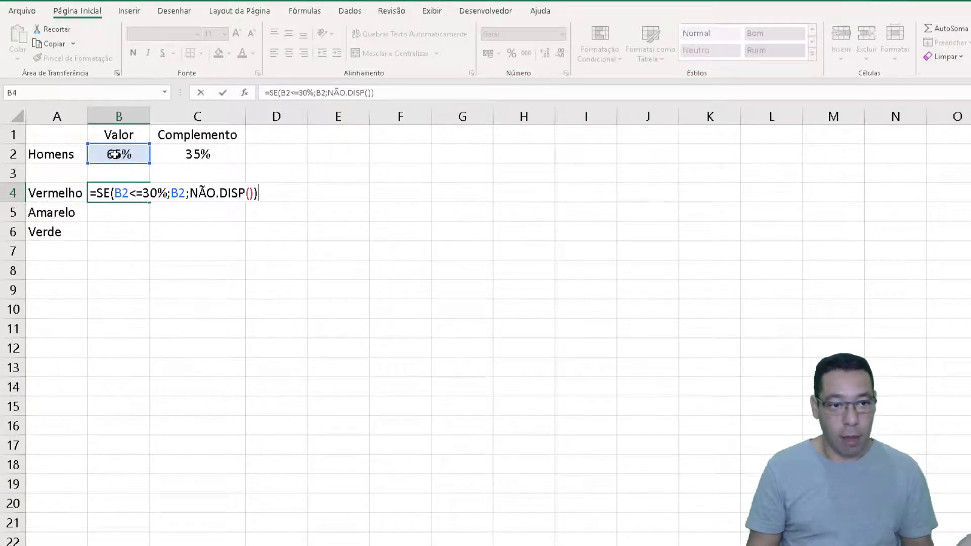
pyautogui.press('Return')
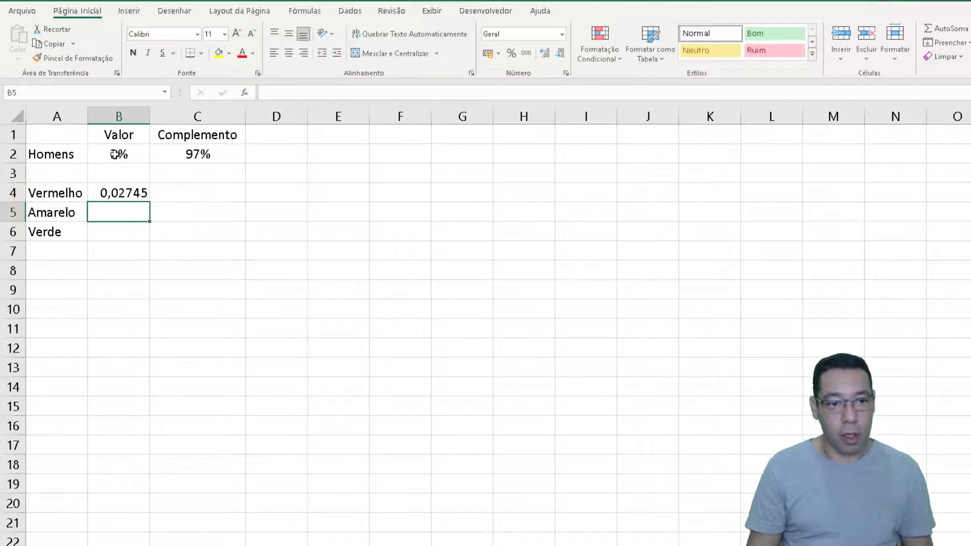
# Format B4 as a percentage and enter its complement formula =1-B4 in C4
pyautogui.press('Up')
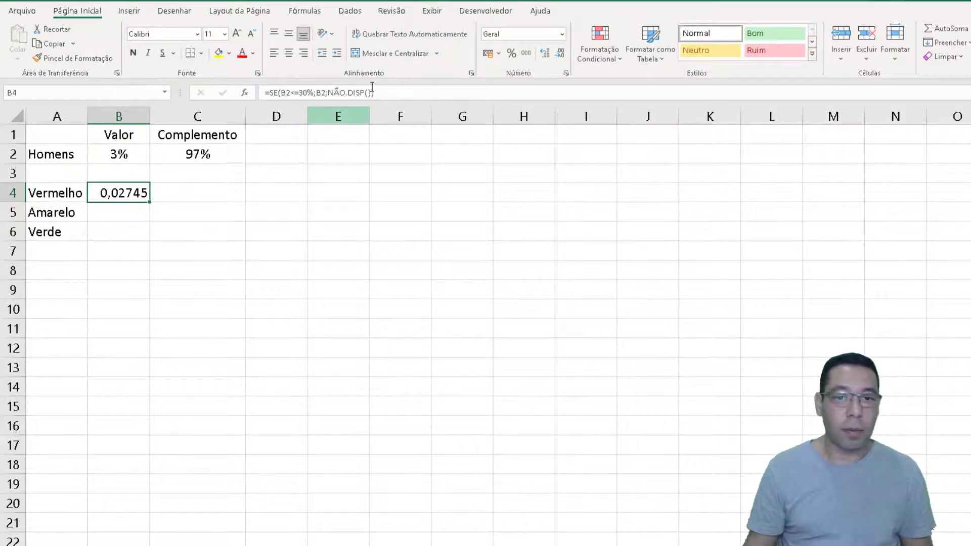
pyautogui.click(513, 57)
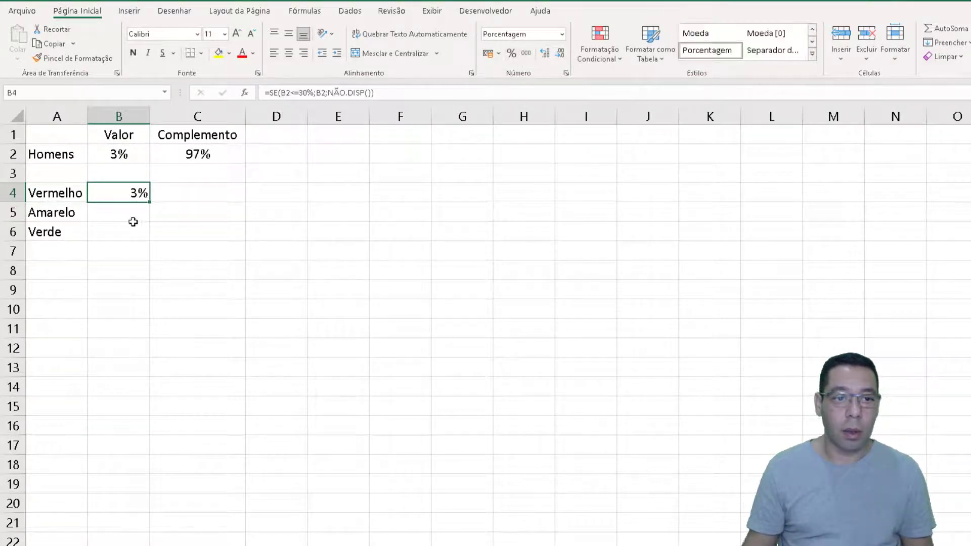
pyautogui.click(203, 186)
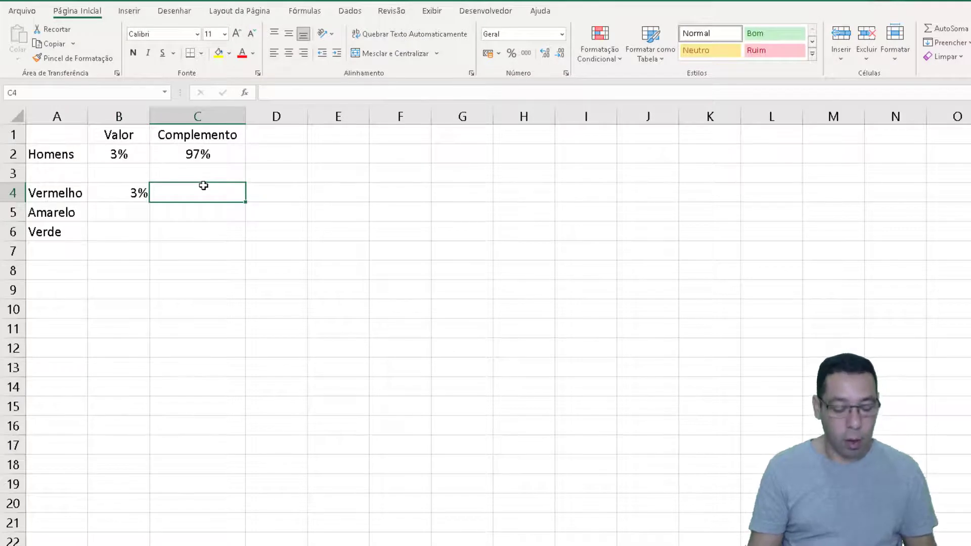
pyautogui.write('=1-')
pyautogui.press('Left')
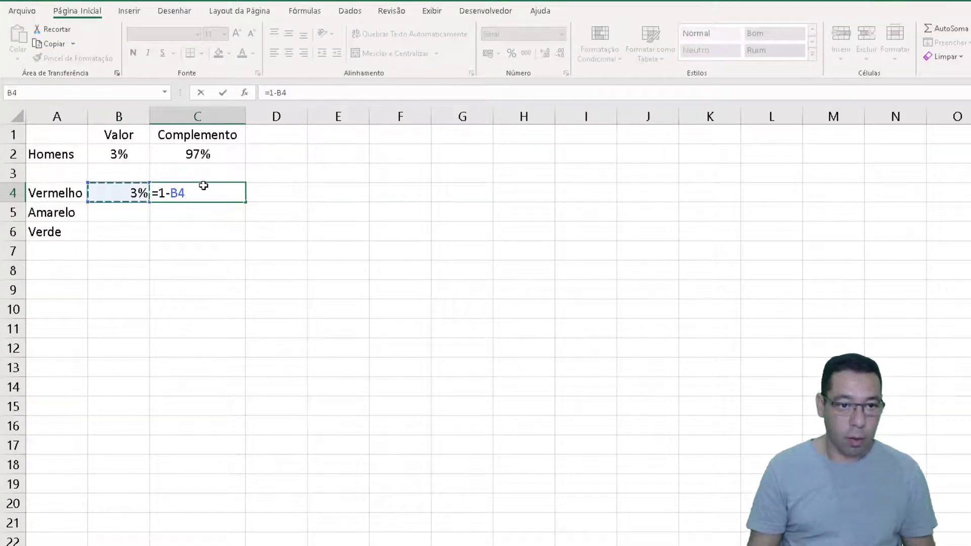
pyautogui.press('Return')
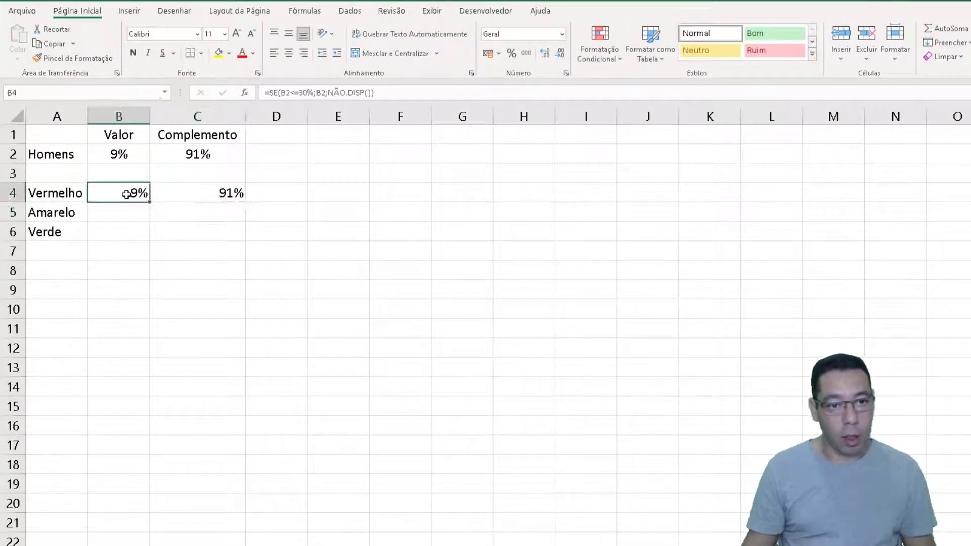
# Center the Vermelho value and complement in B4:C4 horizontally
pyautogui.moveTo(128, 193); pyautogui.dragTo(212, 193)
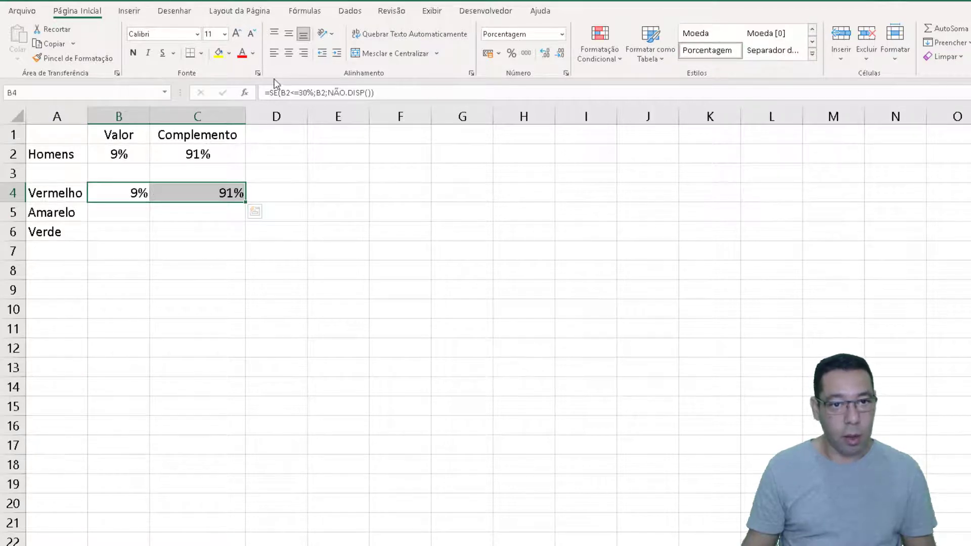
pyautogui.click(288, 53)
pyautogui.click(129, 214)
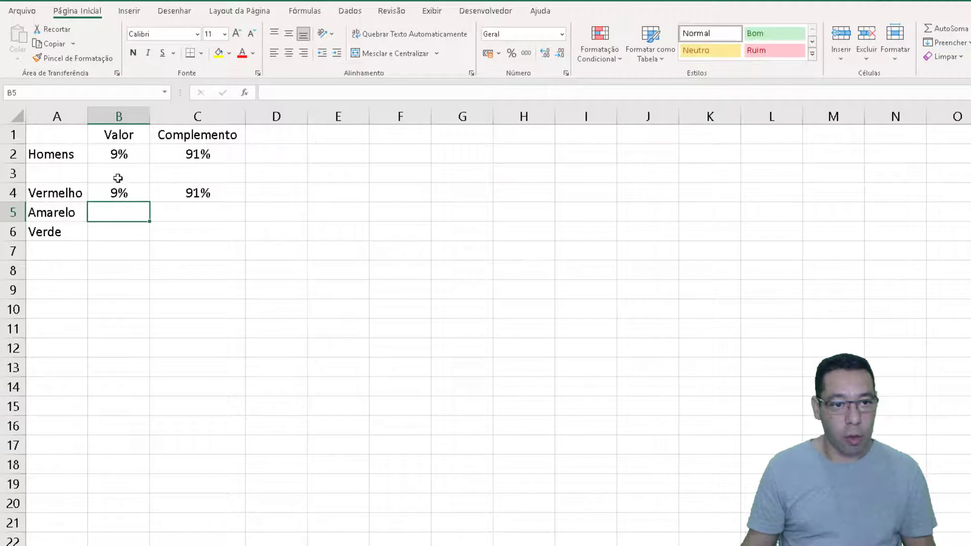
# Recalculate the random value to test the Vermelho row, and compare B2 with the condition in B4
pyautogui.click(120, 193)
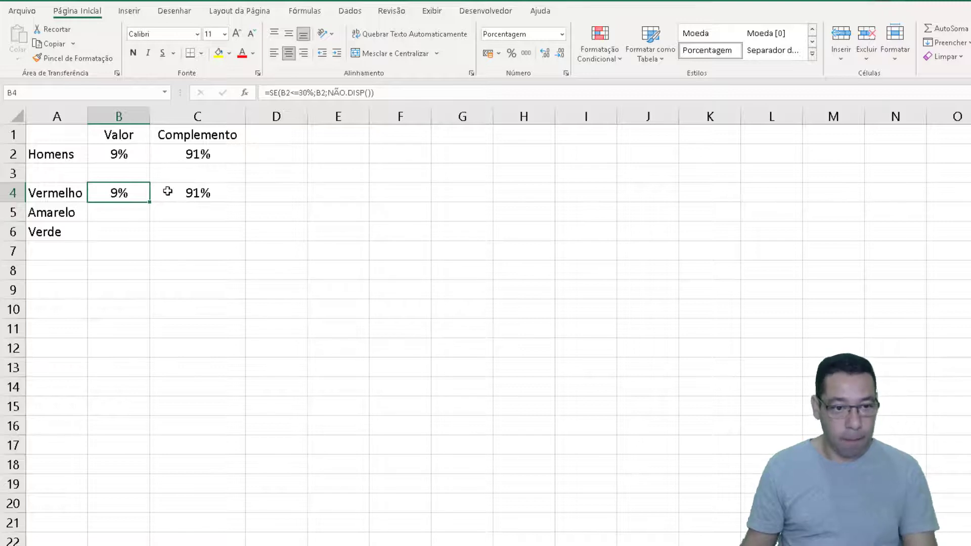
pyautogui.press('F9')
pyautogui.press('F9')
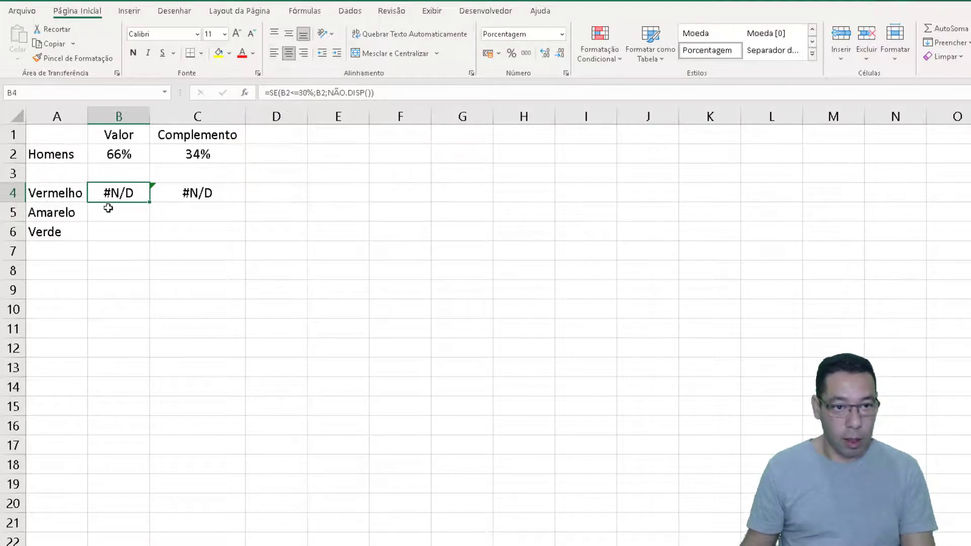
pyautogui.click(139, 212)
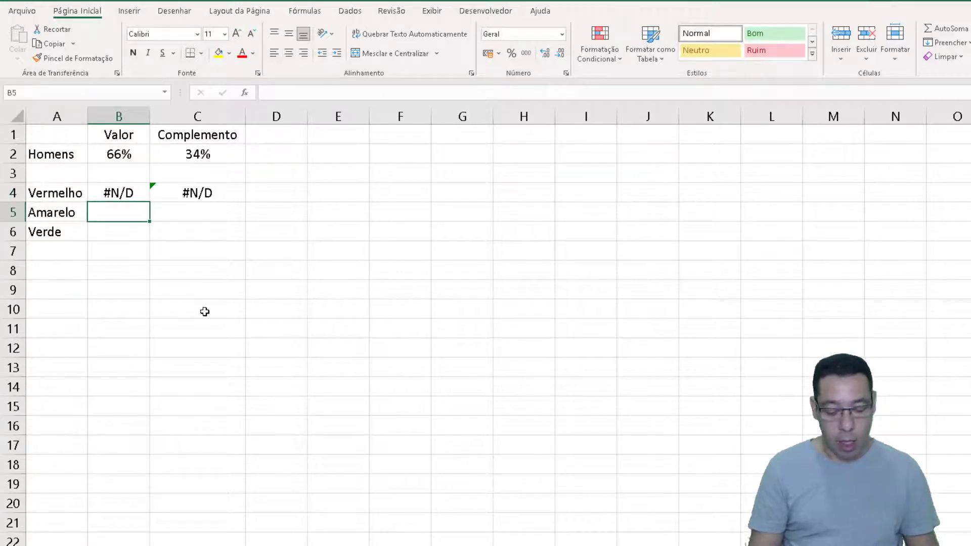
pyautogui.press('Left')
pyautogui.press('Right')
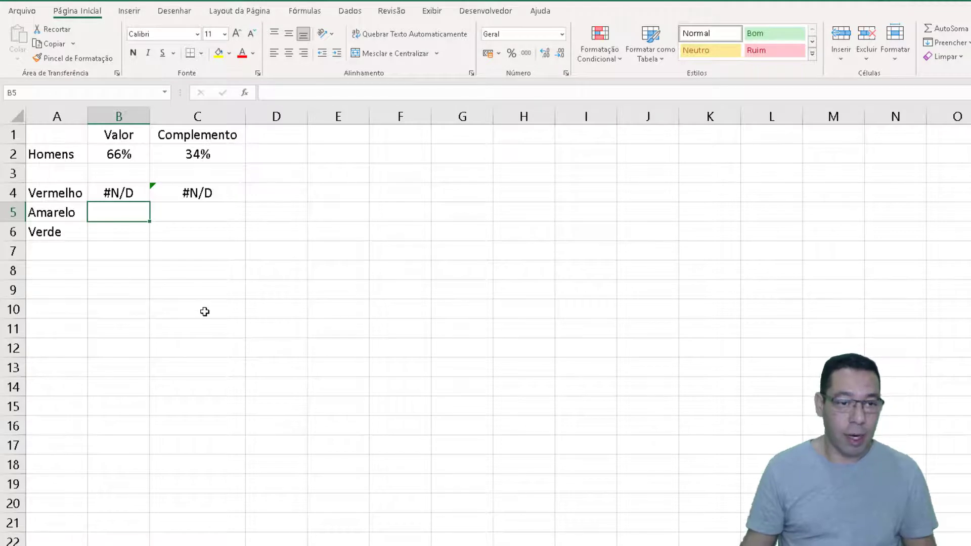
pyautogui.click(120, 156)
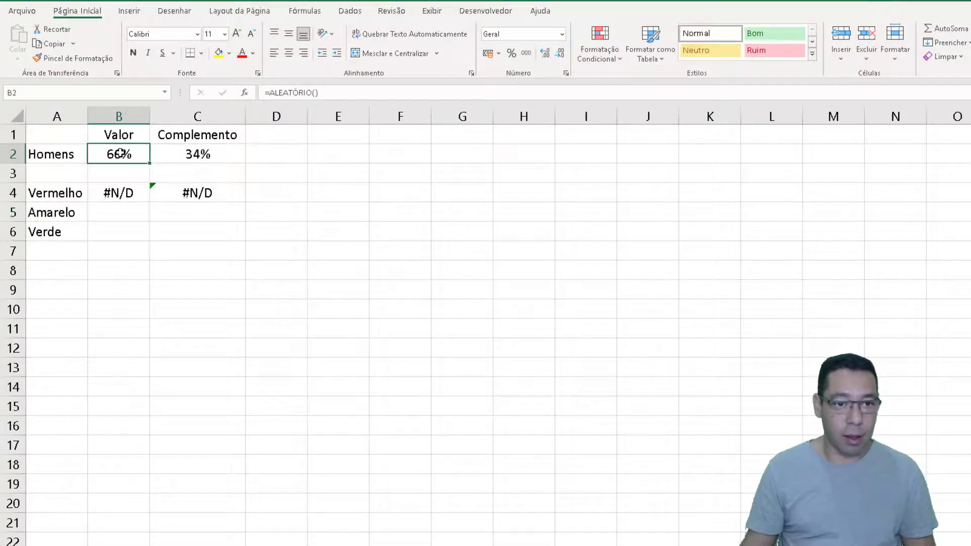
pyautogui.click(102, 198)
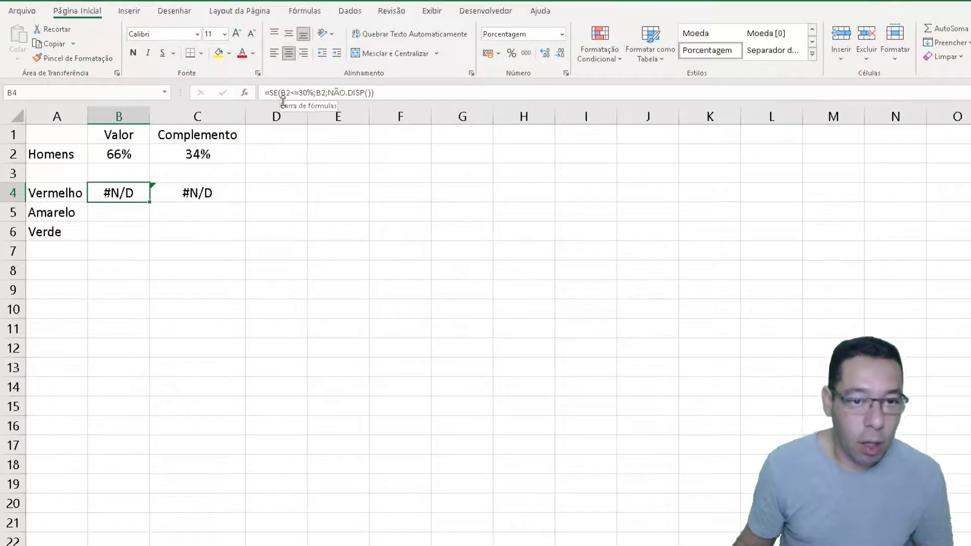
# Enter the Amarelo formula =SE(E(B2>30%;B2<=60%);B2;NÃO.DISP()) in B5
pyautogui.click(113, 206)
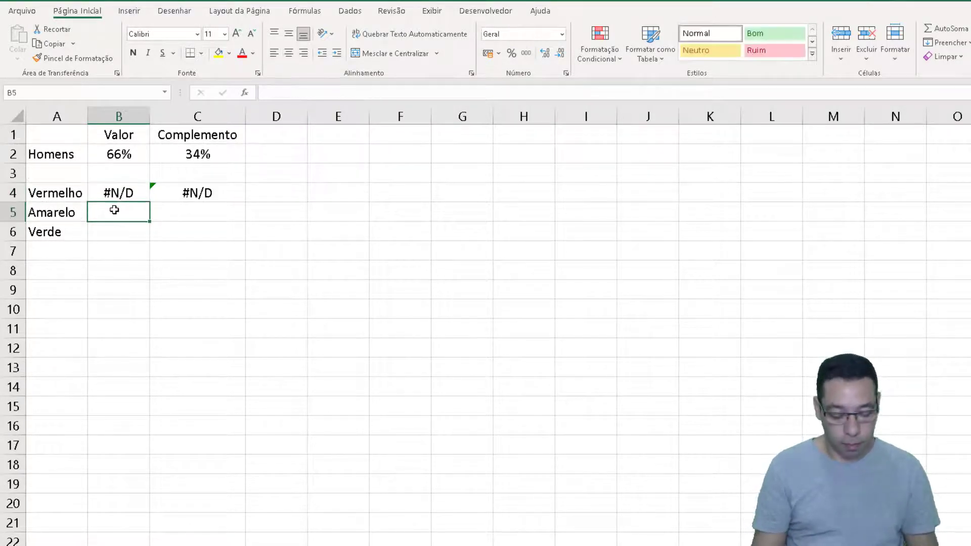
pyautogui.write('=se')
pyautogui.press('Tab')
pyautogui.write('e')
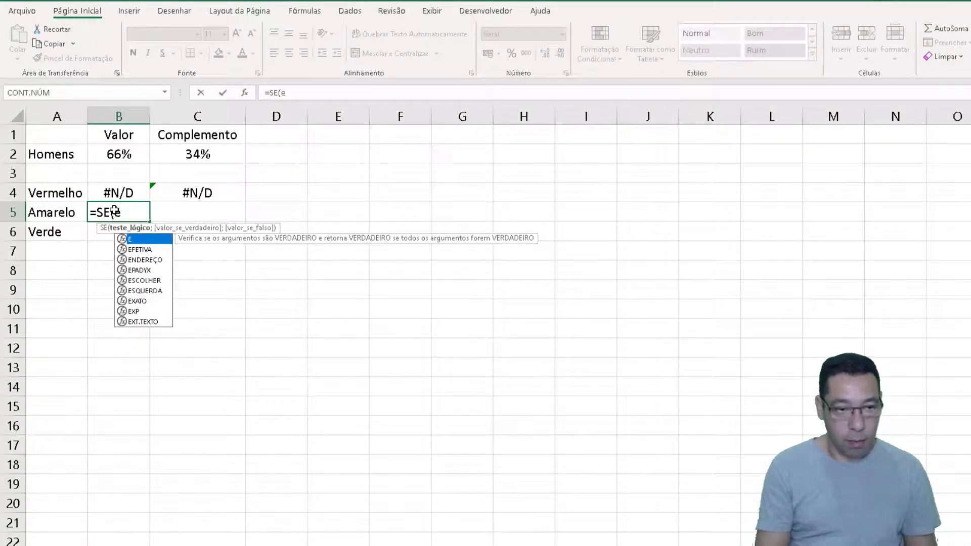
pyautogui.write('(')
pyautogui.click(117, 155)
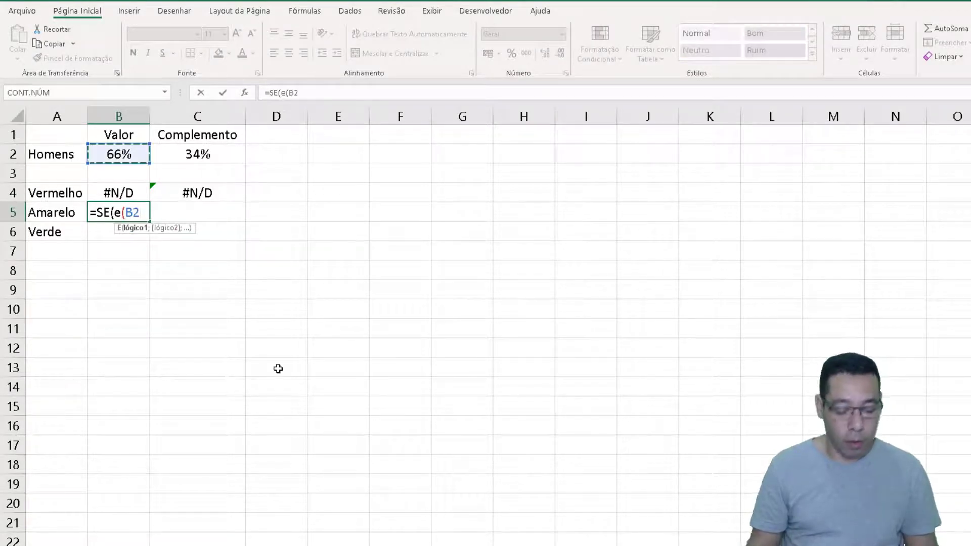
pyautogui.write('>30')
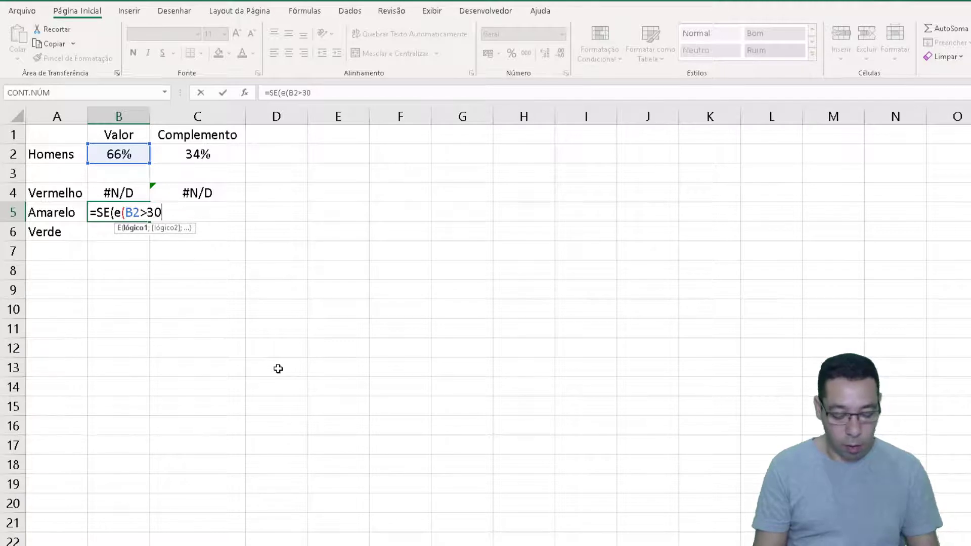
pyautogui.write('%;')
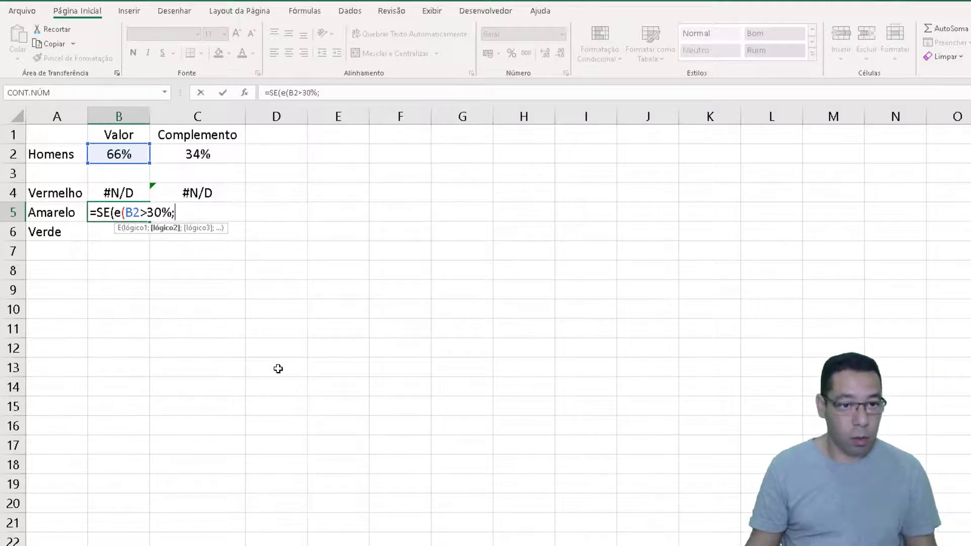
pyautogui.click(107, 152)
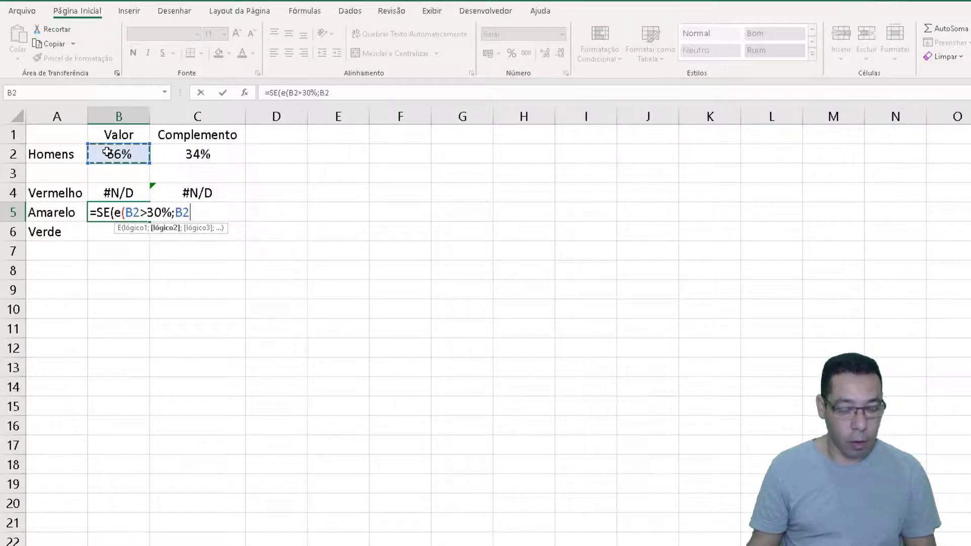
pyautogui.write('<')
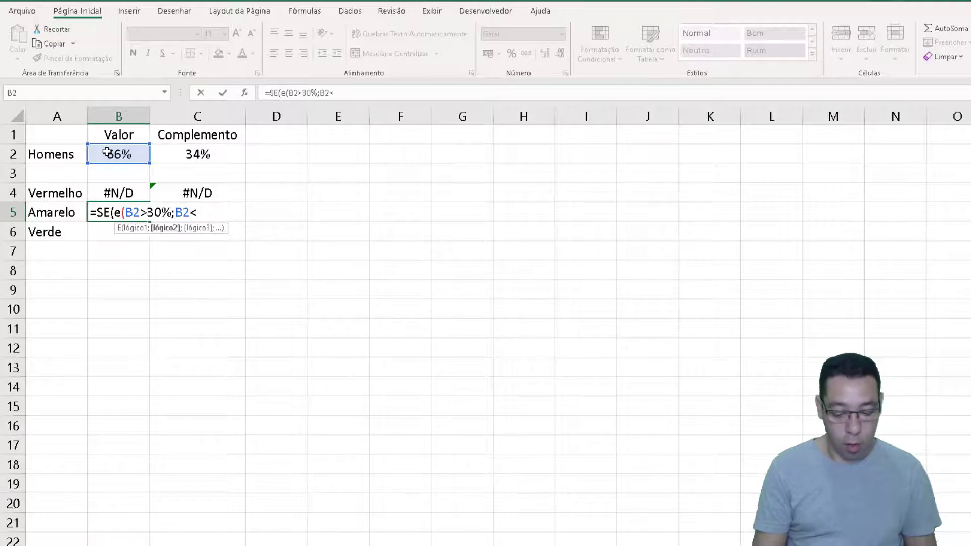
pyautogui.write('=60')
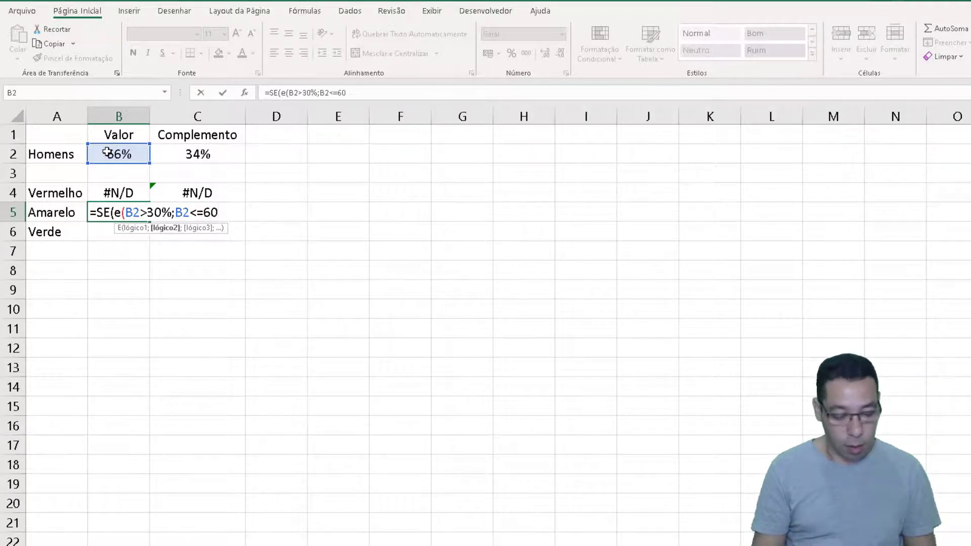
pyautogui.write('%)')
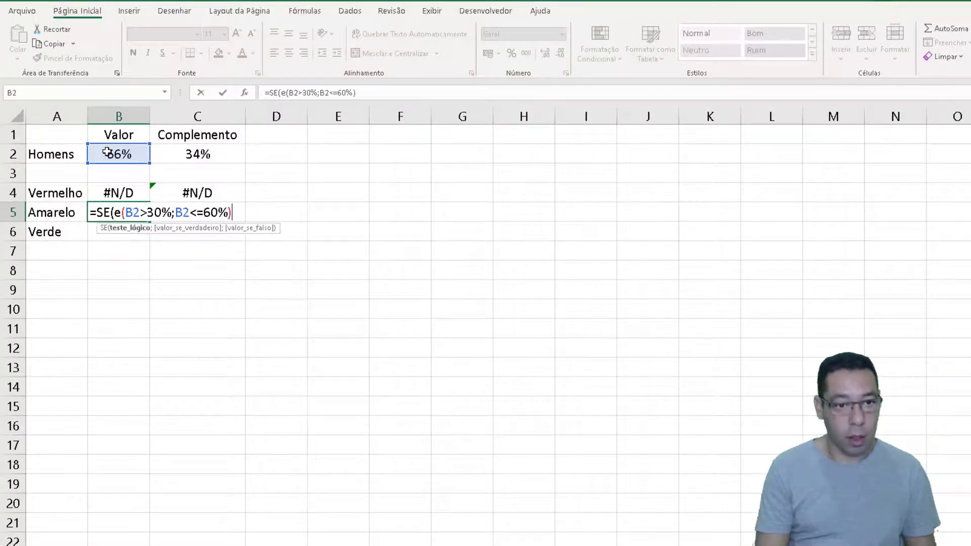
pyautogui.write(';')
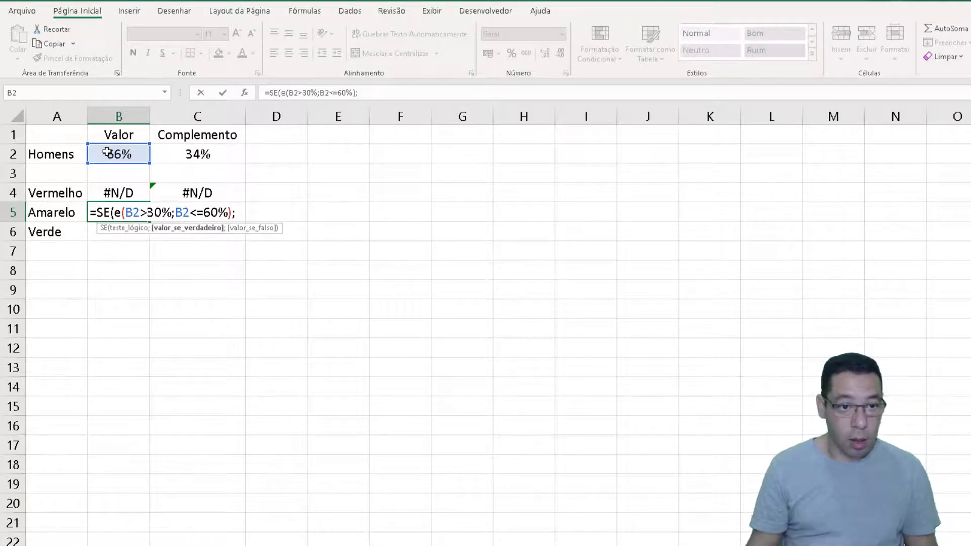
pyautogui.click(107, 152)
pyautogui.write(';')
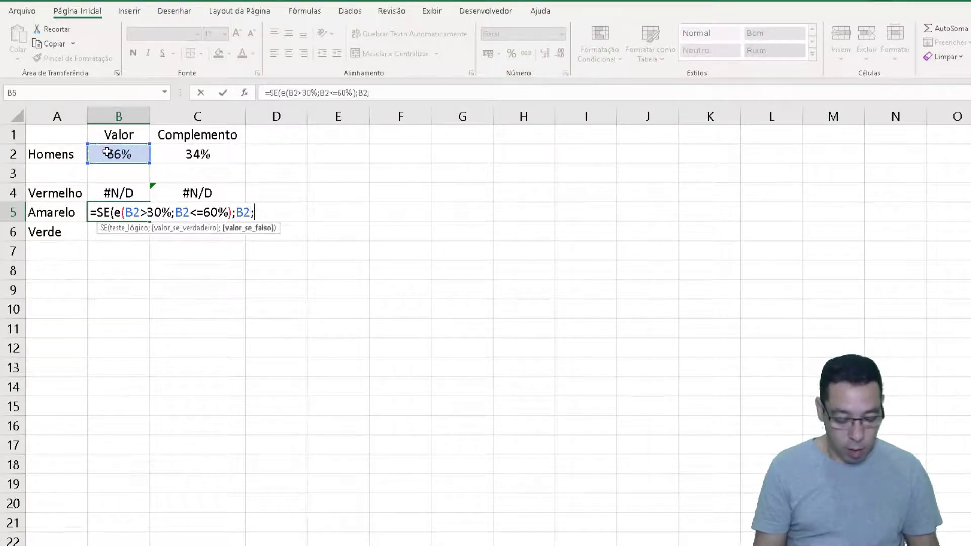
pyautogui.write('não')
pyautogui.press('Down')
pyautogui.press('Tab')
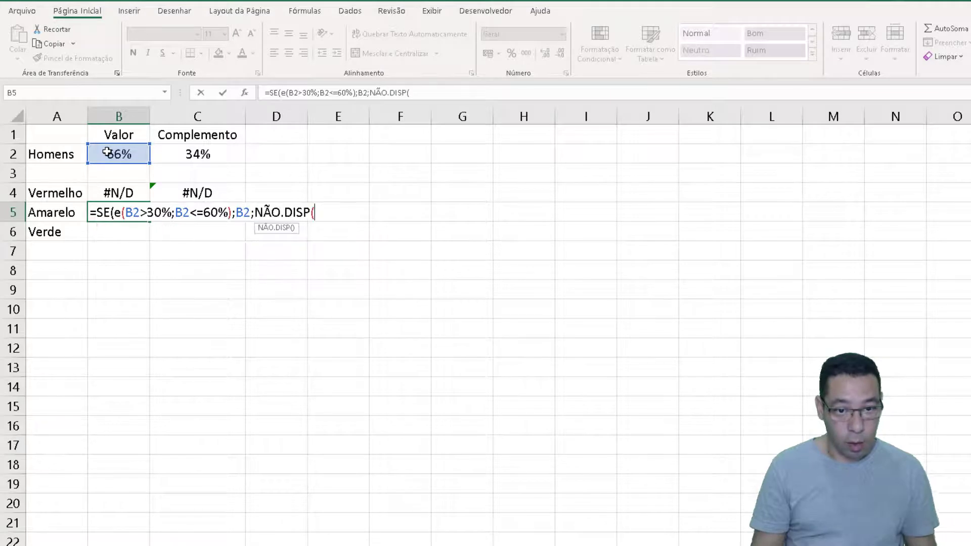
pyautogui.write('))')
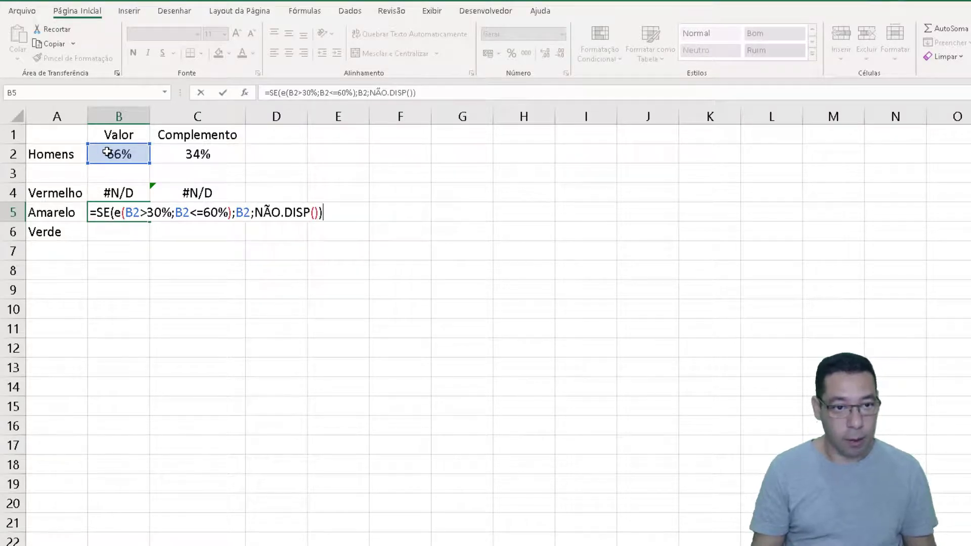
pyautogui.press('Return')
# Enter the Amarelo complement formula =1-B5 in C5
pyautogui.press('Up')
pyautogui.press('Right')
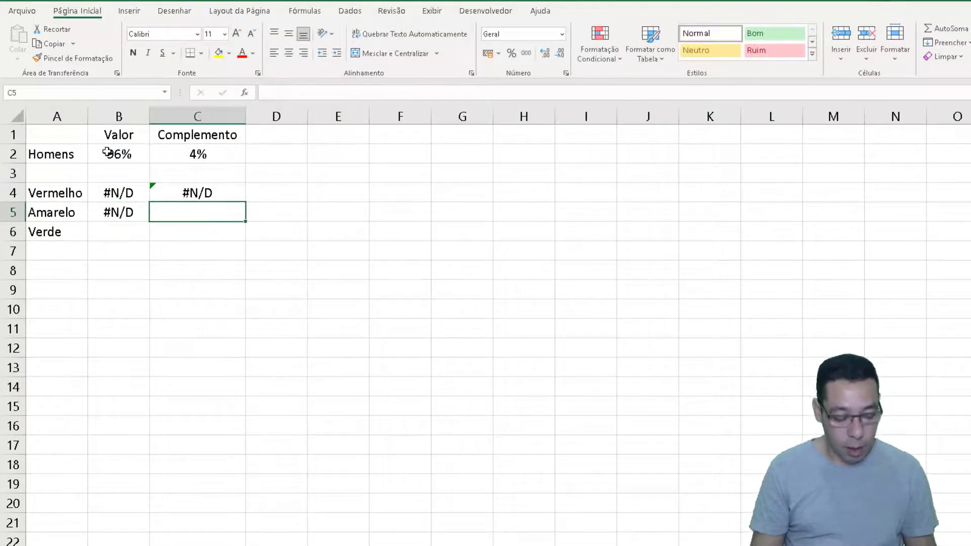
pyautogui.write('=1-')
pyautogui.press('Left')
pyautogui.press('Return')
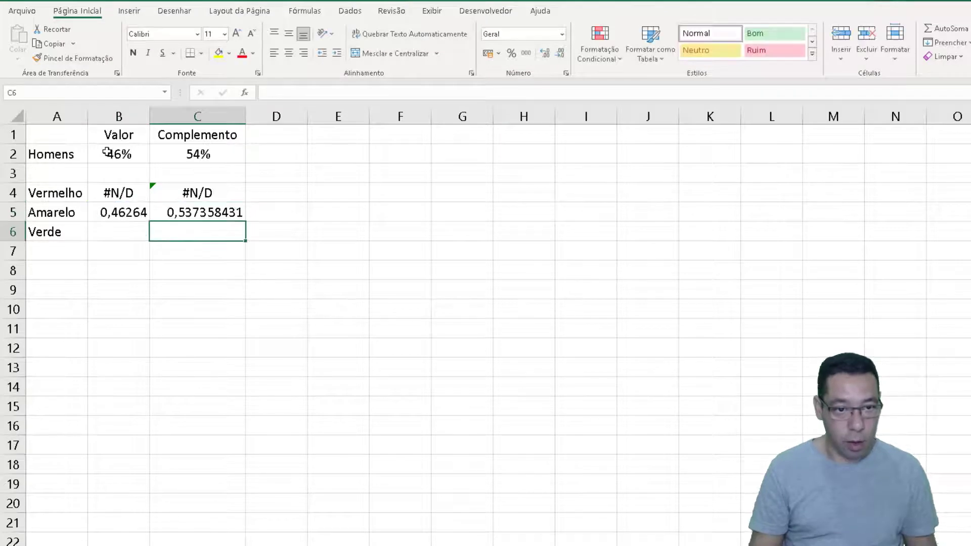
# Format the Amarelo value and complement in B5:C5 as percentages and center them horizontally
pyautogui.press('Up')
pyautogui.press('Left')
pyautogui.hotkey('shift', 'Right')
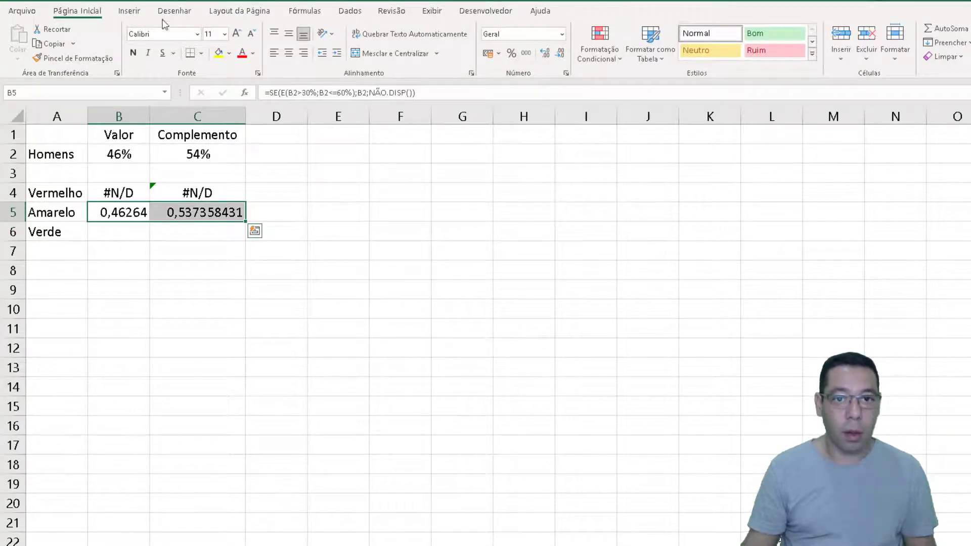
pyautogui.click(512, 52)
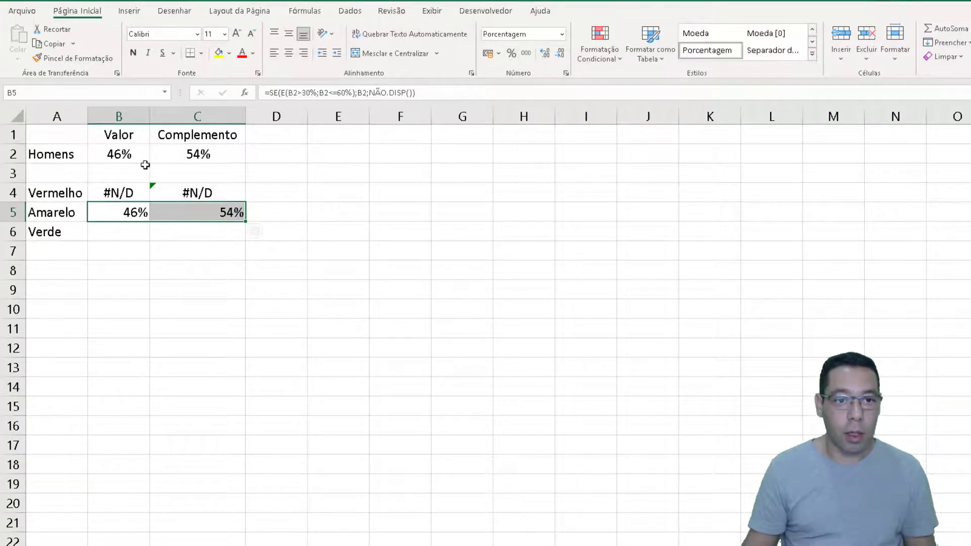
pyautogui.click(288, 53)
# Enter the Verde formula =SE(B2>60%;B2;NÃO.DISP()) in B6
pyautogui.click(123, 234)
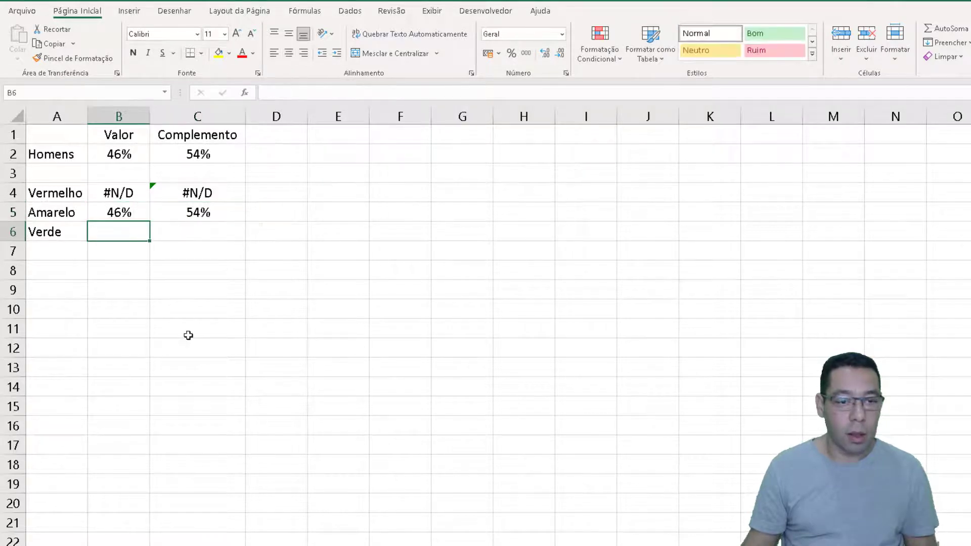
pyautogui.write('=SE(')
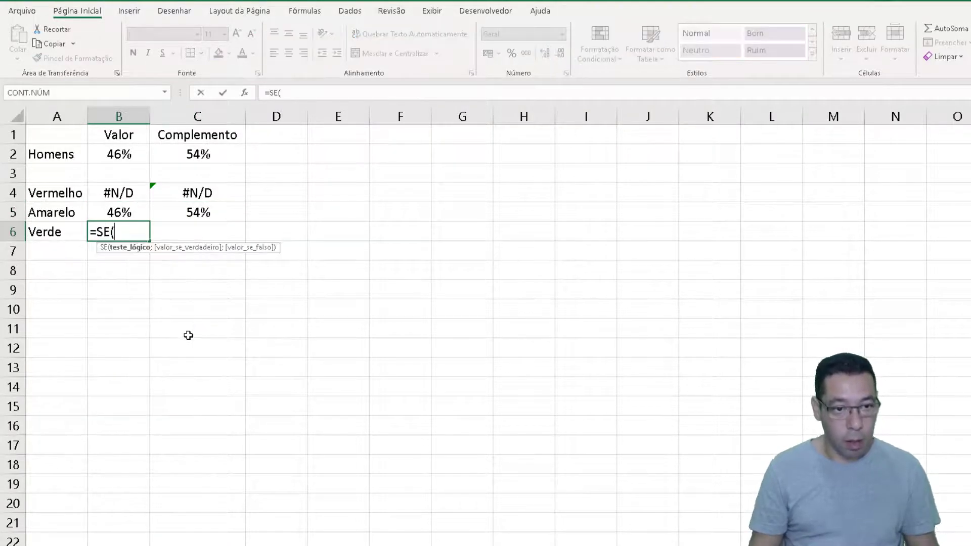
pyautogui.click(119, 153)
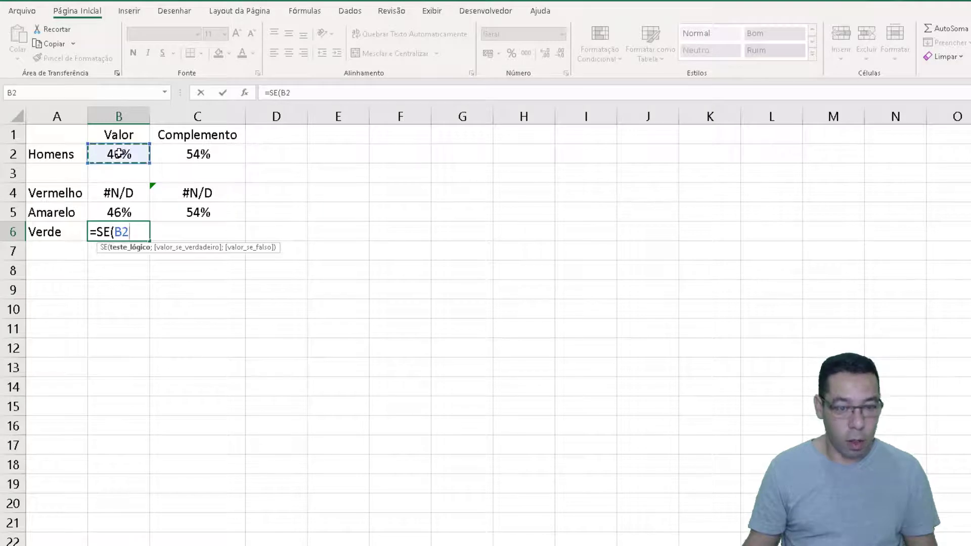
pyautogui.write('>60%')
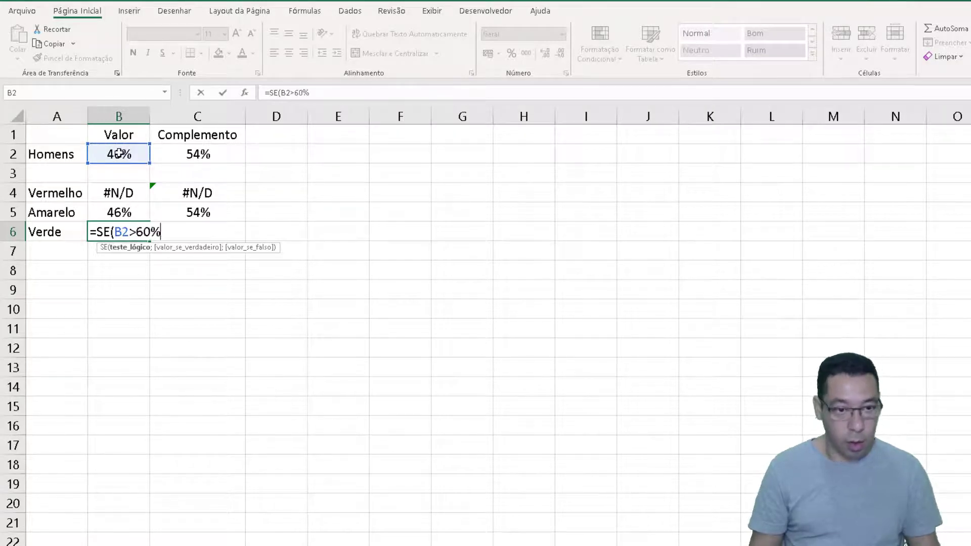
pyautogui.write(';')
pyautogui.click(119, 152)
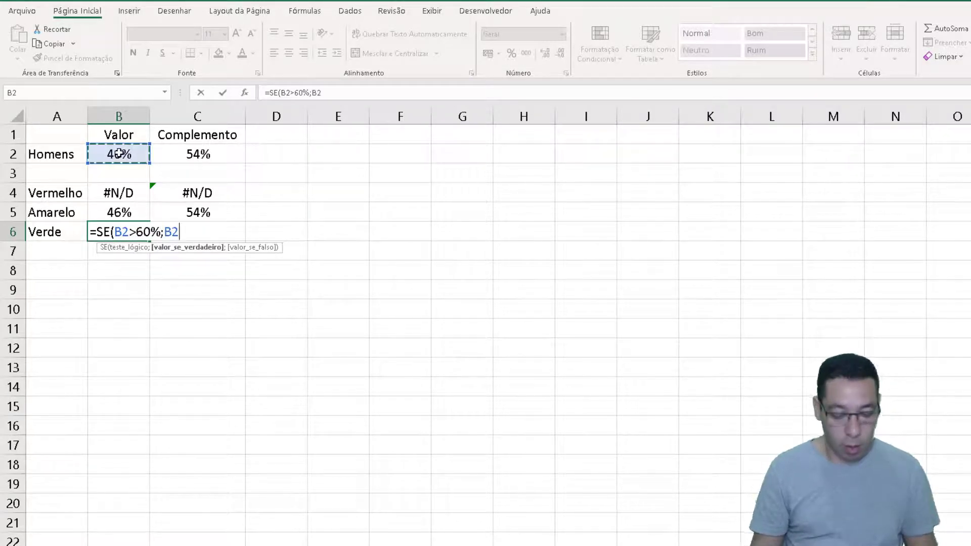
pyautogui.write(';não')
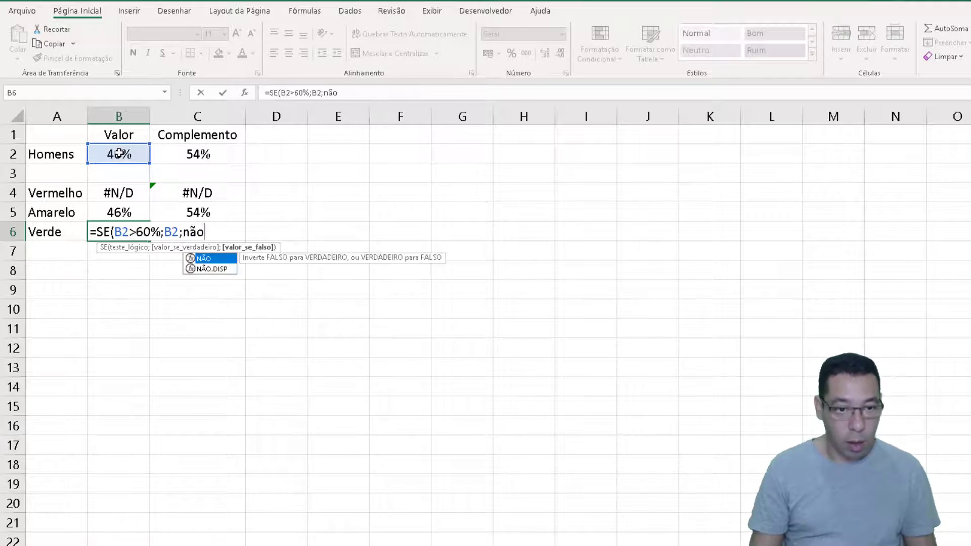
pyautogui.press('Tab')
pyautogui.write('))')
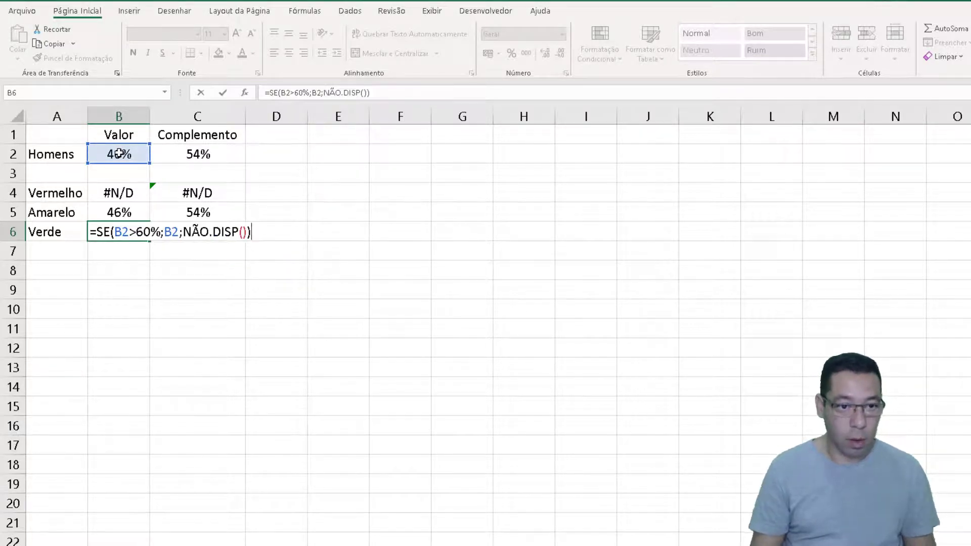
pyautogui.hotkey('ctrl', 'Return')
# Enter the Verde complement formula =1-B6 in C6
pyautogui.press('Right')
pyautogui.write('=1')
pyautogui.press('Left')
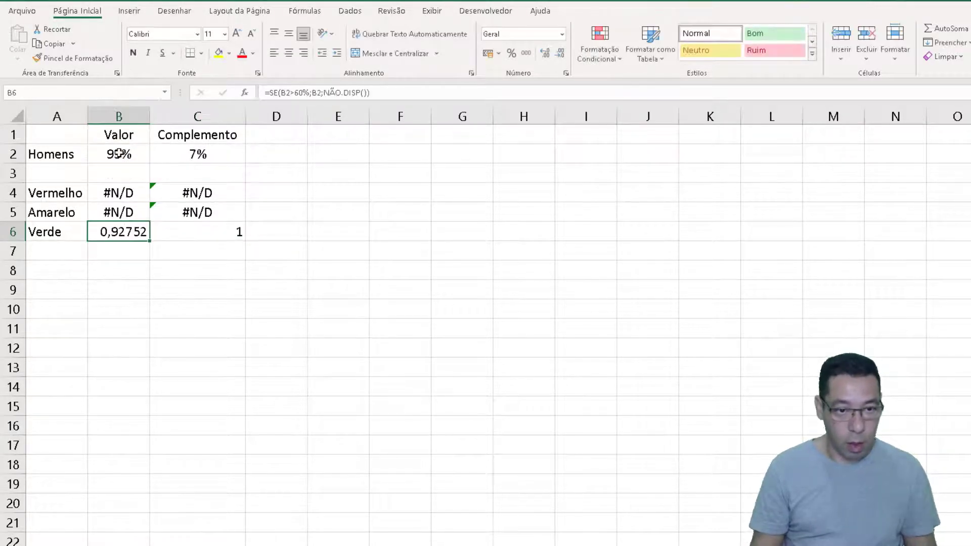
pyautogui.press('Right')
pyautogui.press('F2')
pyautogui.write('-')
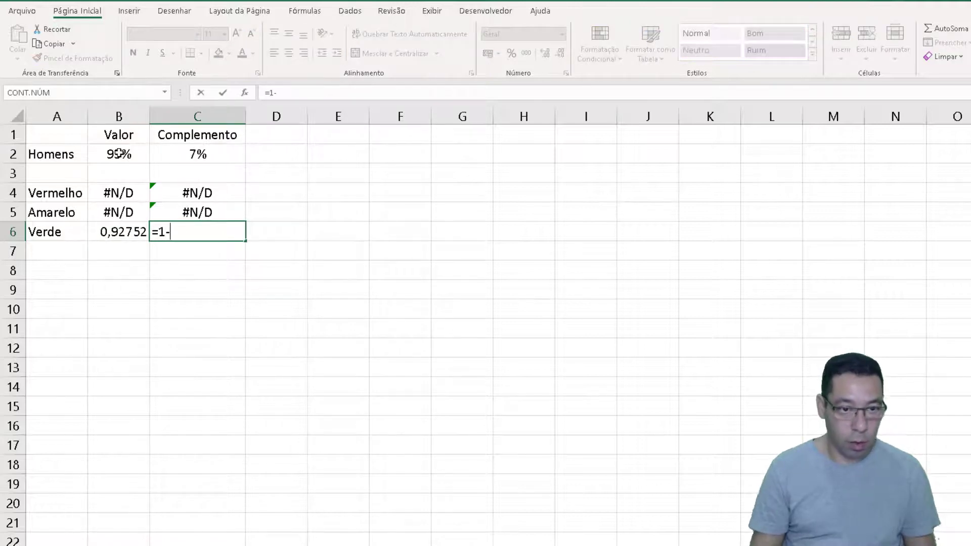
pyautogui.write('B6')
pyautogui.press('Return')
# Format the values and complements of all three color rows in B4:C6 as percentages
pyautogui.press('Up')
pyautogui.press('Up')
pyautogui.press('Up')
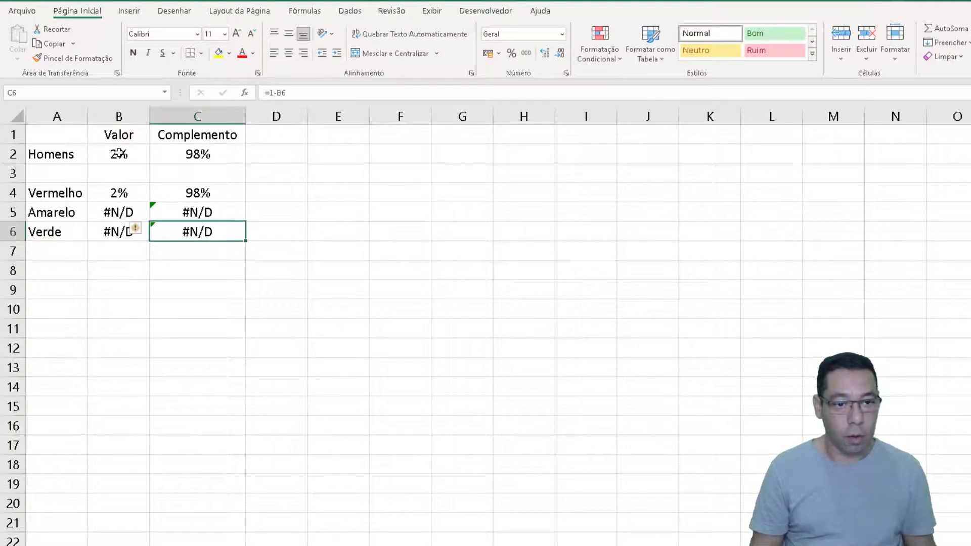
pyautogui.press('Left')
pyautogui.hotkey('shift', 'Right')
pyautogui.hotkey('shift', 'Down')
pyautogui.hotkey('shift', 'Down')
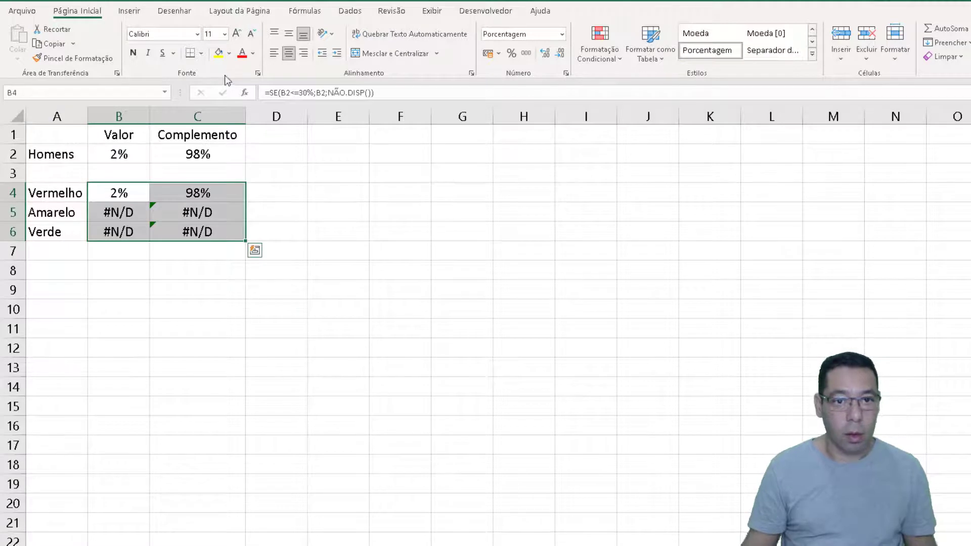
# Recalculate the random value several times to test the Vermelho, Amarelo and Verde rows
pyautogui.click(181, 299)
pyautogui.press('F9')
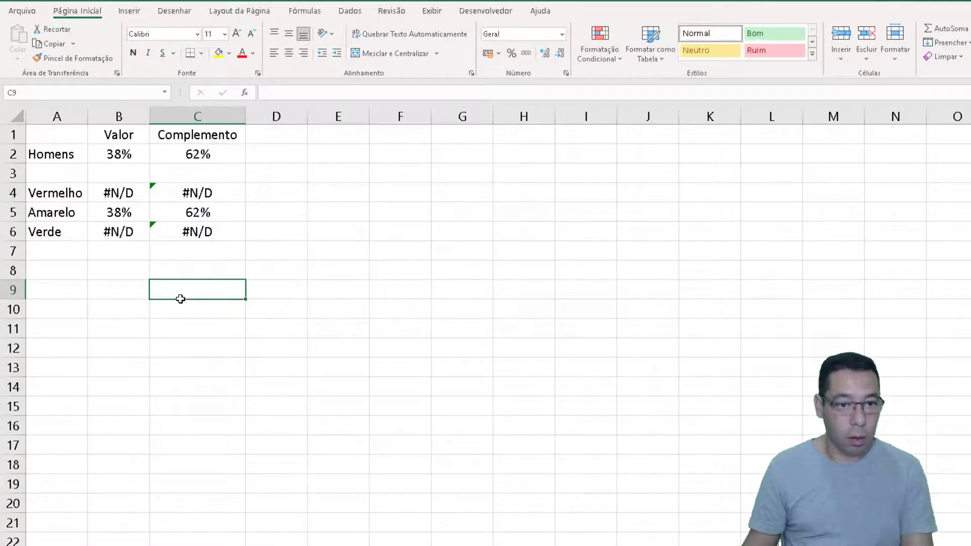
pyautogui.press('F9')
pyautogui.press('F9')
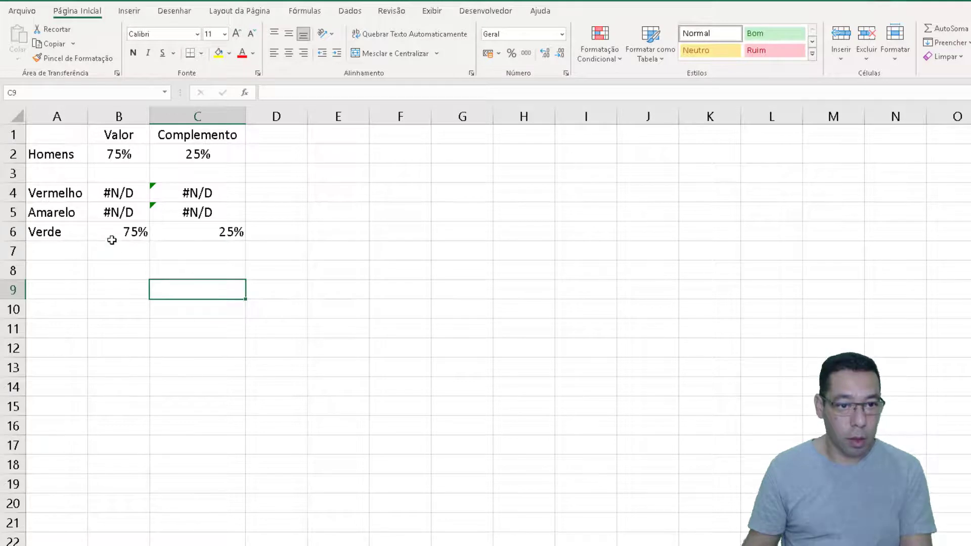
# Center the values and complements of the three color rows in B4:C6 within their cells
pyautogui.moveTo(115, 193); pyautogui.dragTo(198, 231)
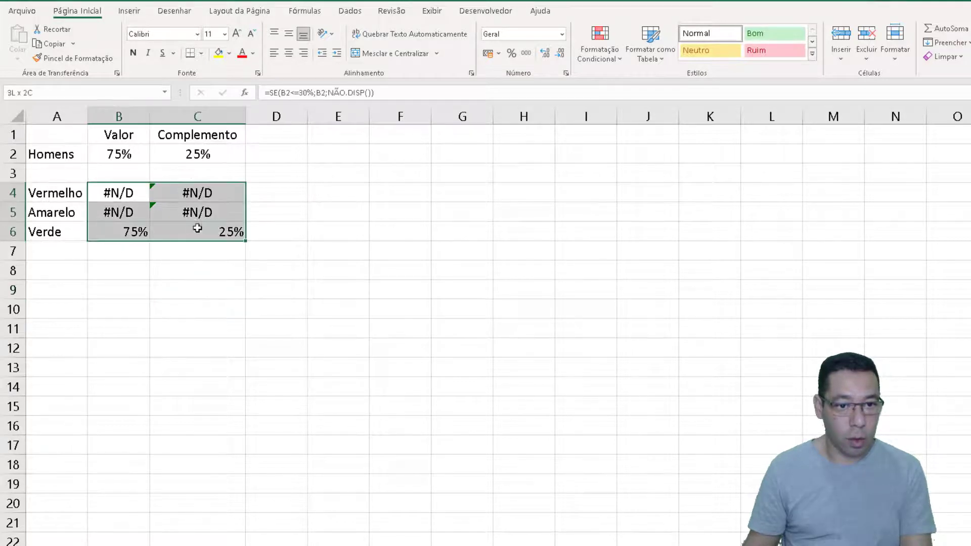
pyautogui.click(288, 54)
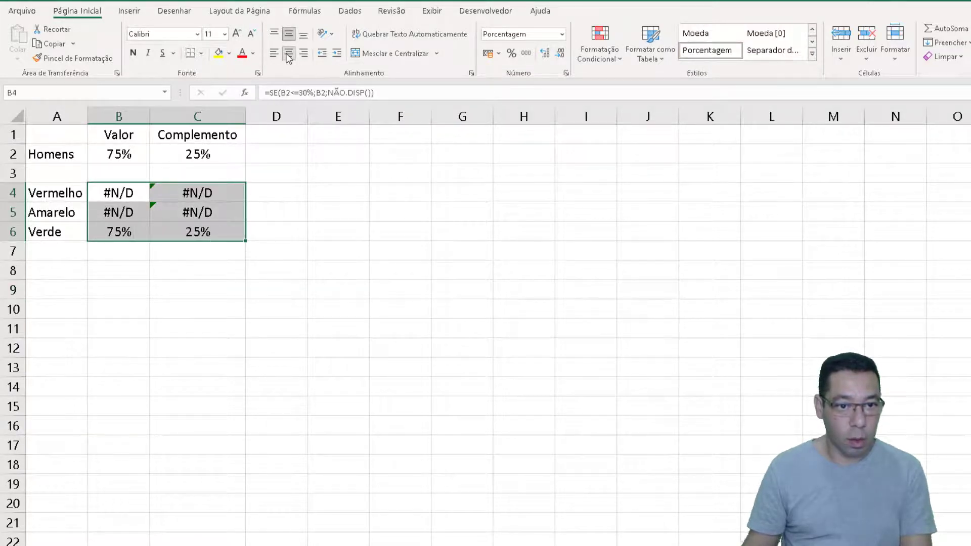
pyautogui.click(154, 295)
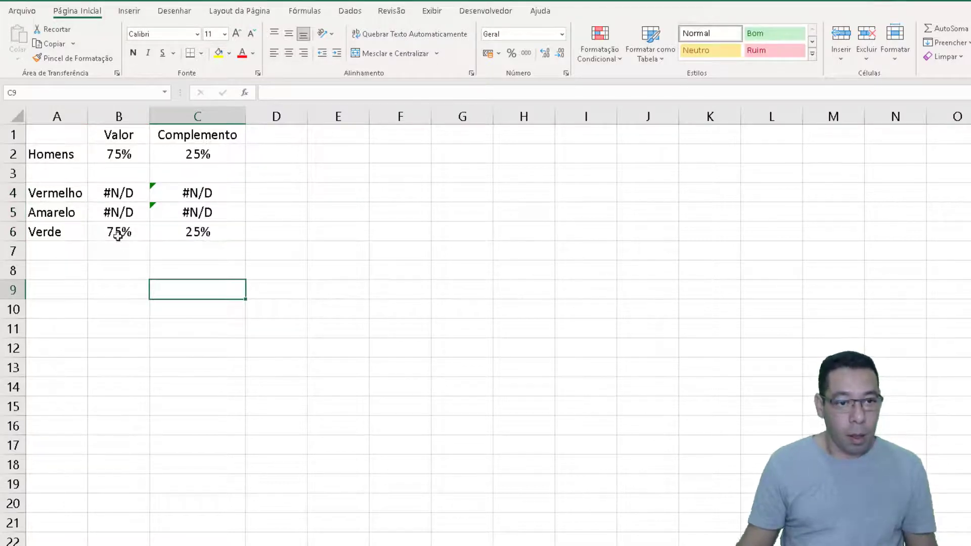
pyautogui.moveTo(116, 173); pyautogui.dragTo(190, 231)
pyautogui.click(179, 266)
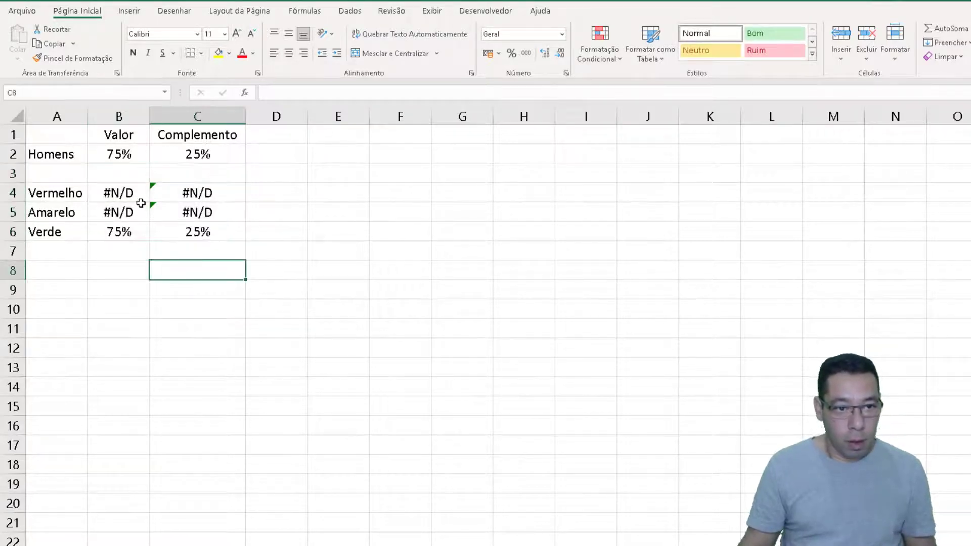
pyautogui.moveTo(77, 193); pyautogui.dragTo(189, 232)
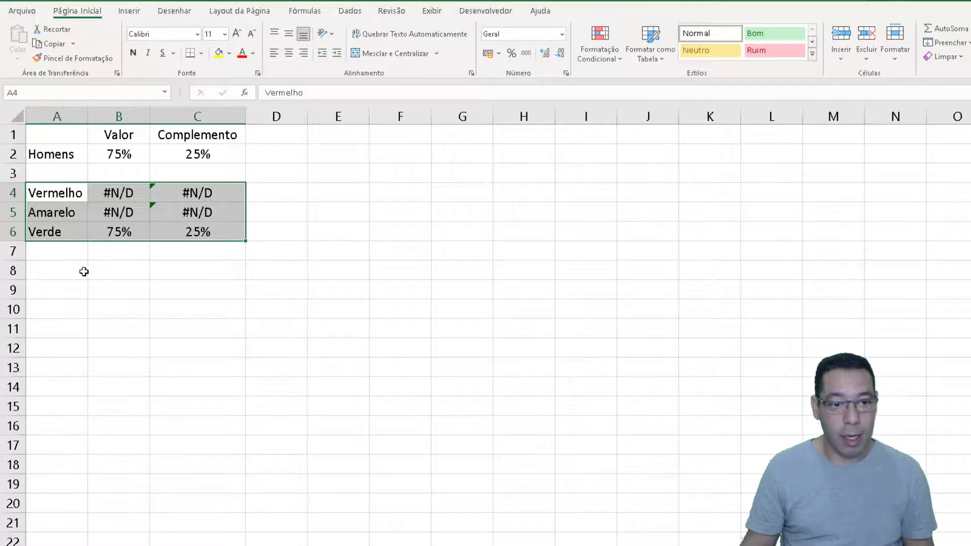
# Enter the headings Vermelho, Amarelo and Verde in cells A8, B8 and C8
pyautogui.click(51, 271)
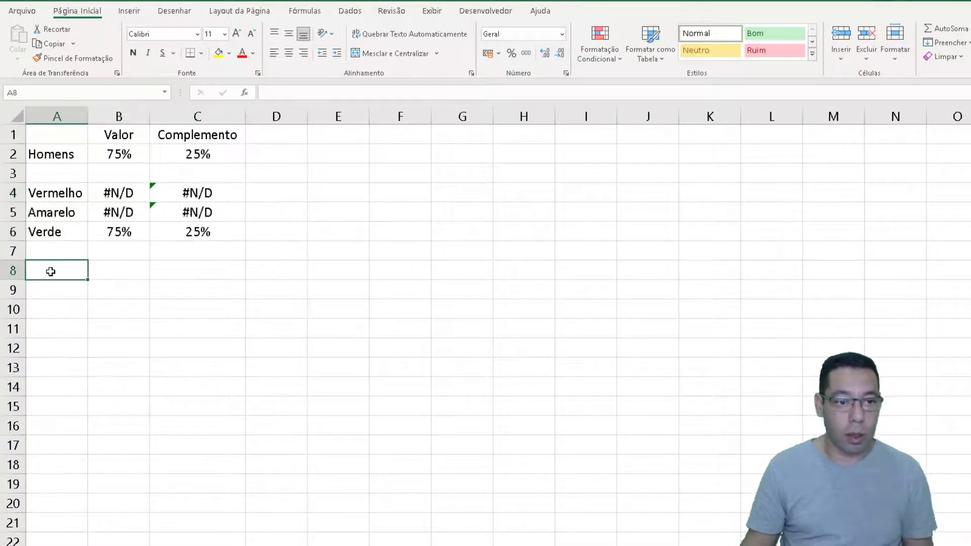
pyautogui.write('B')
pyautogui.press('BackSpace')
pyautogui.write('Ve')
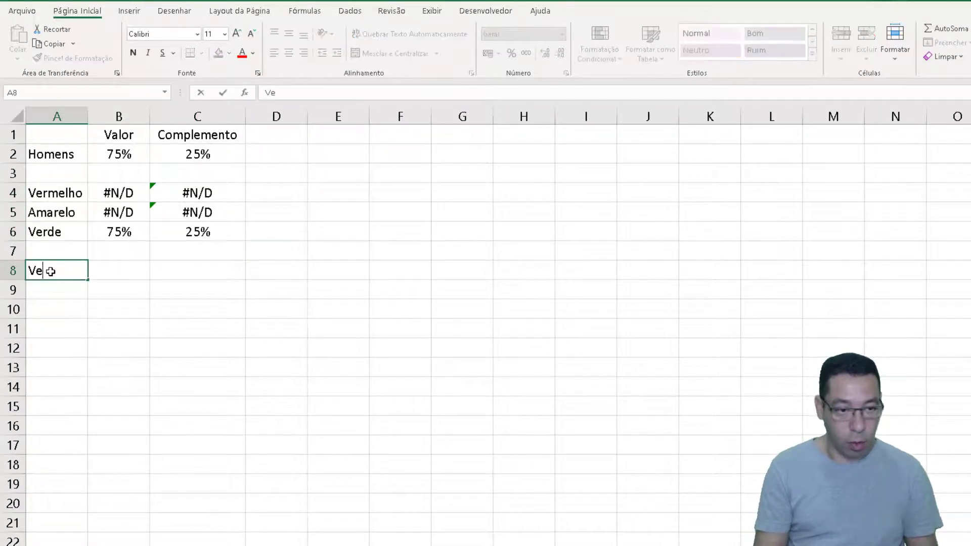
pyautogui.write('rmelho')
pyautogui.press('Tab')
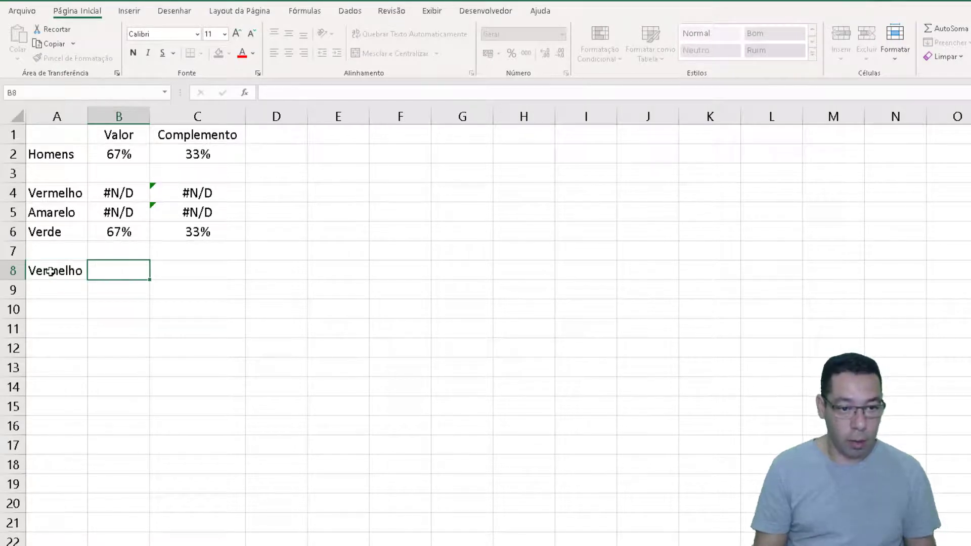
pyautogui.write('Amarelo')
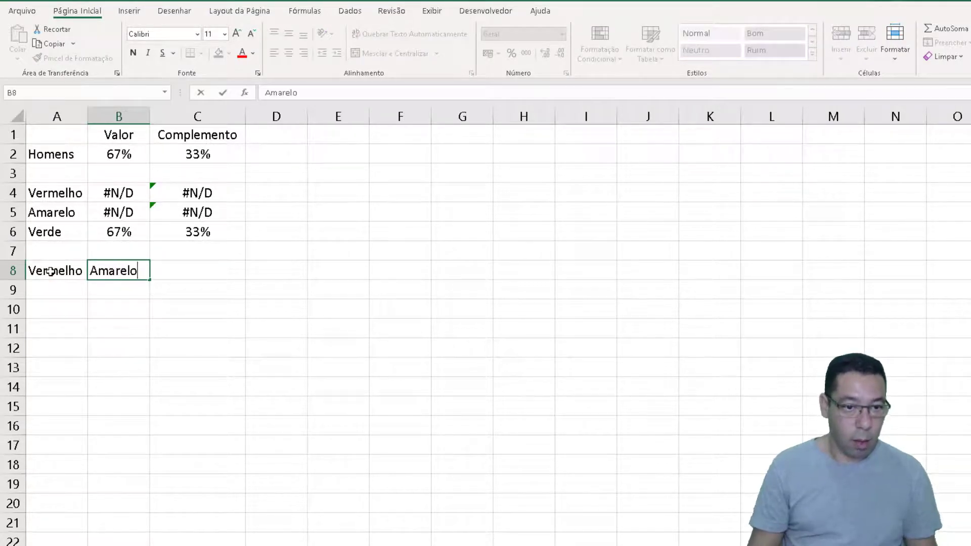
pyautogui.press('Tab')
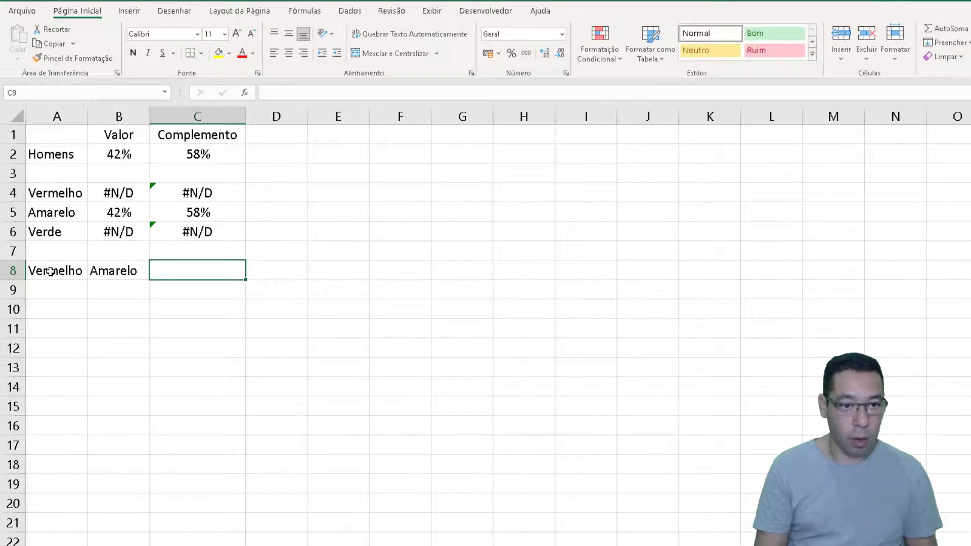
pyautogui.write('Verde')
pyautogui.press('Return')
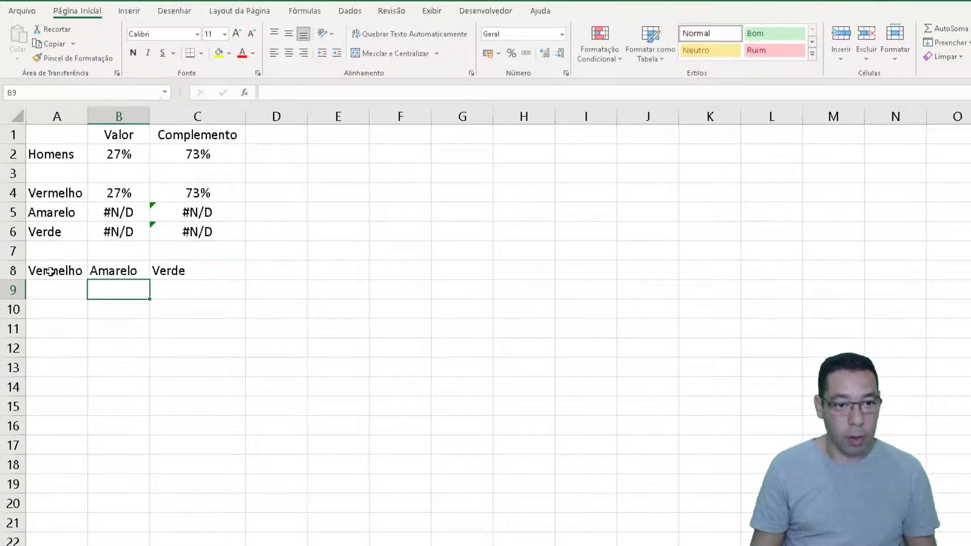
# Start the Vermelho segment formula in A9 with the condition =SE(NÃO.DISP(B4)
pyautogui.press('Left')
pyautogui.write('=se')
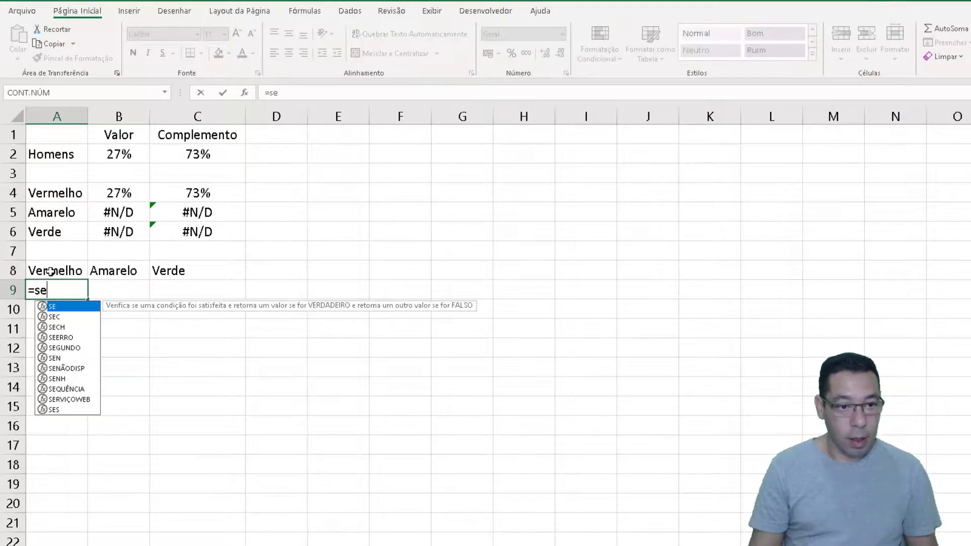
pyautogui.press('Tab')
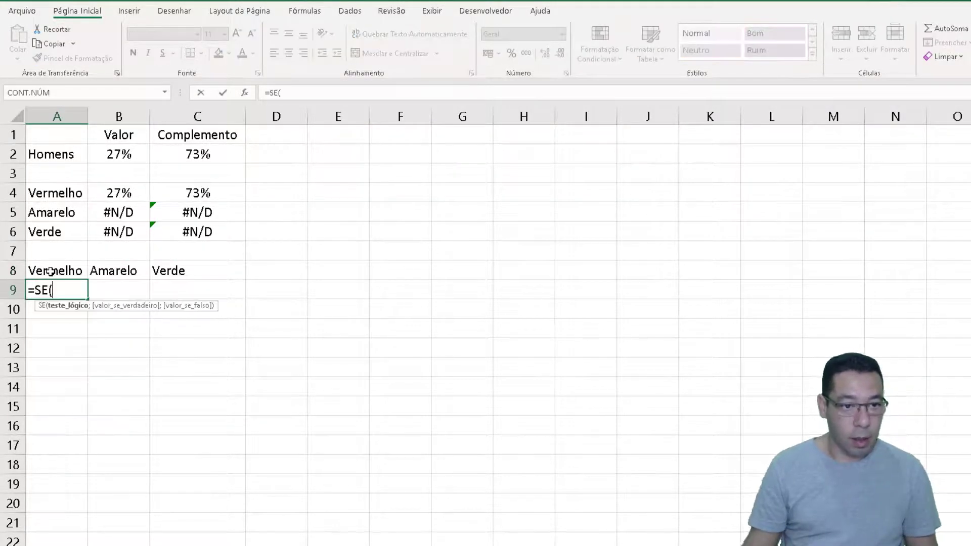
pyautogui.click(104, 189)
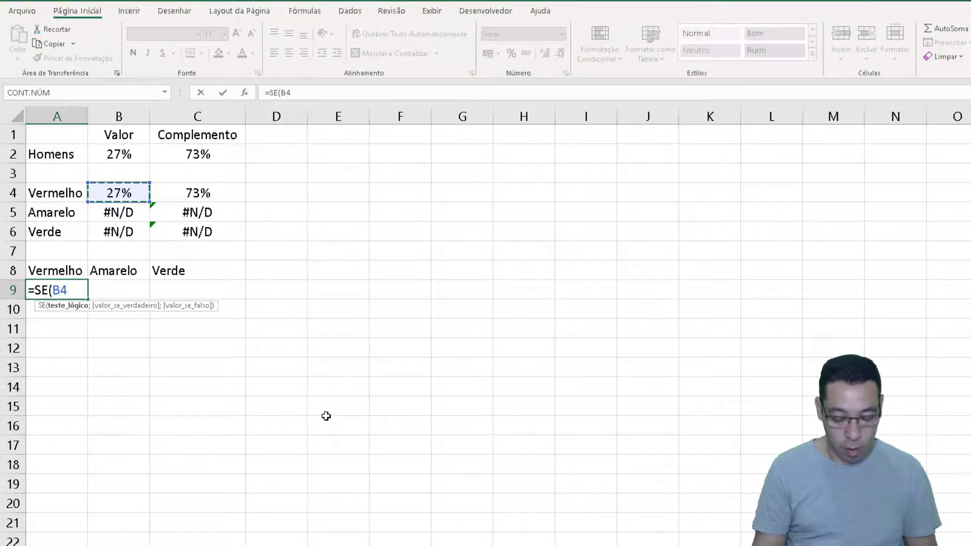
pyautogui.write('=n')
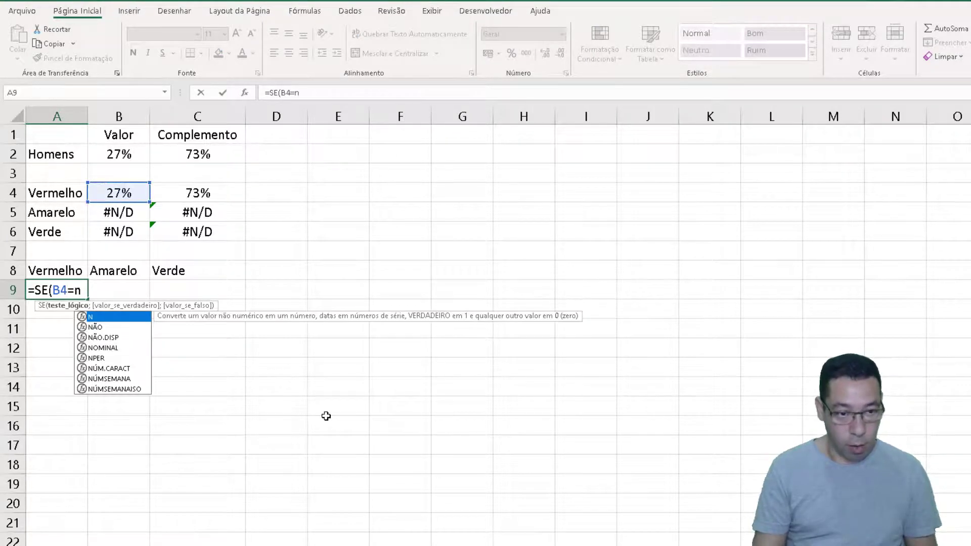
pyautogui.press('BackSpace')
pyautogui.press('BackSpace')
pyautogui.press('BackSpace')
pyautogui.press('BackSpace')
pyautogui.write('não')
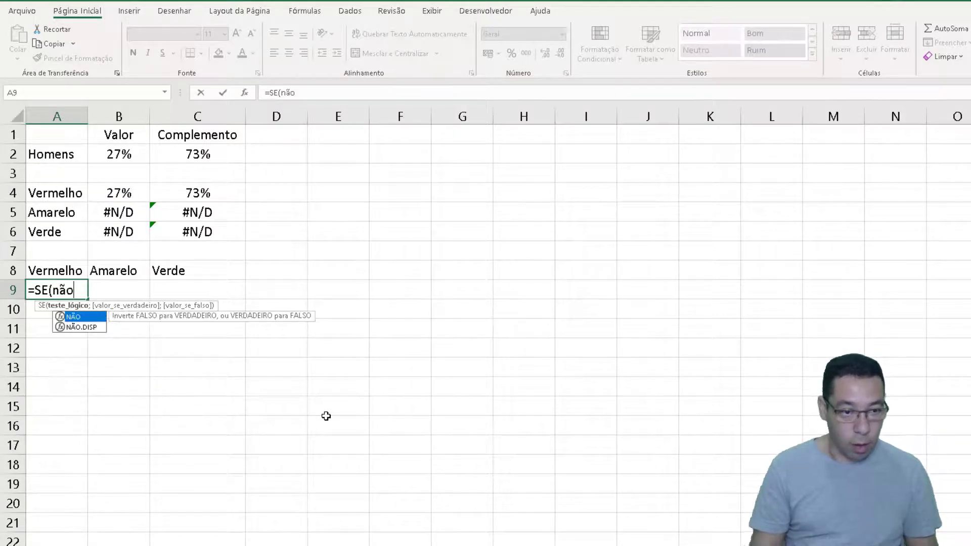
pyautogui.doubleClick(71, 327)
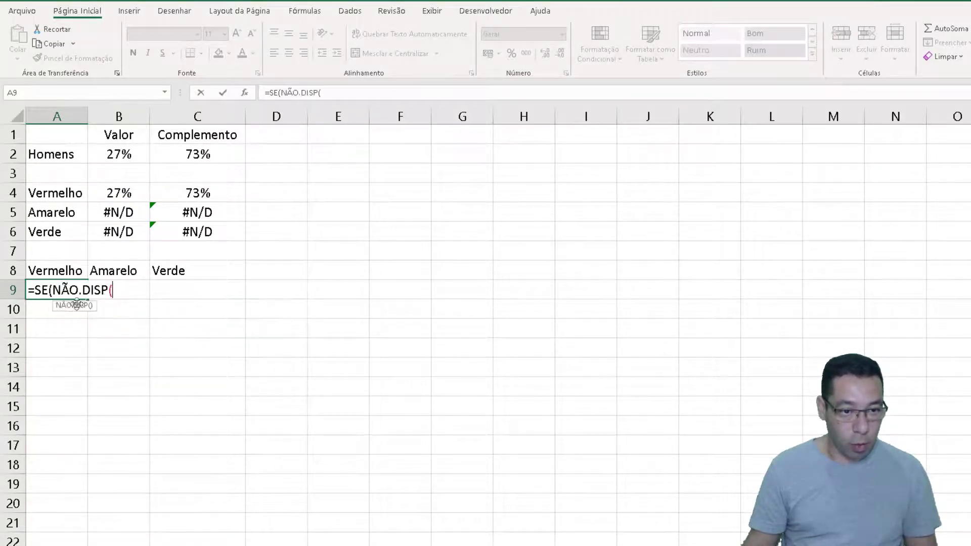
pyautogui.click(105, 199)
pyautogui.write(')')
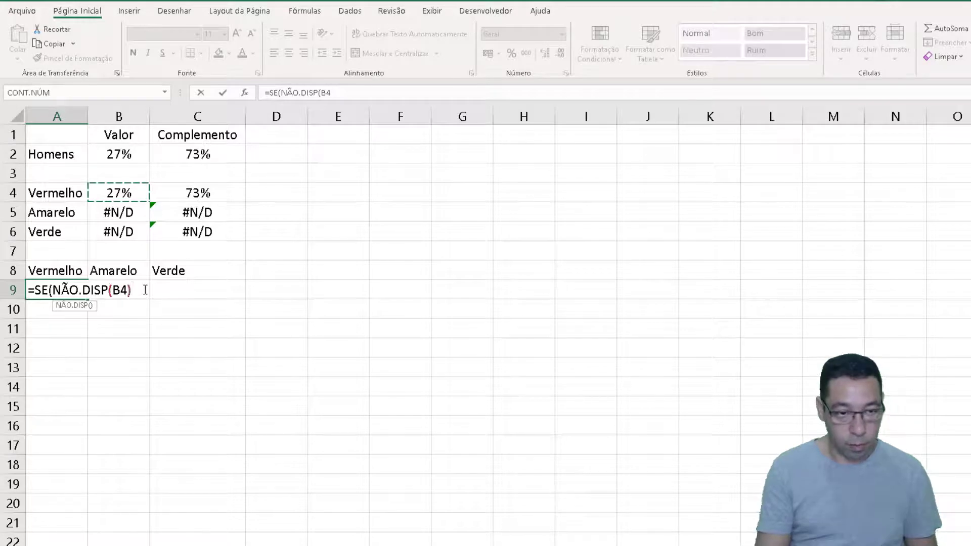
pyautogui.write(';é')
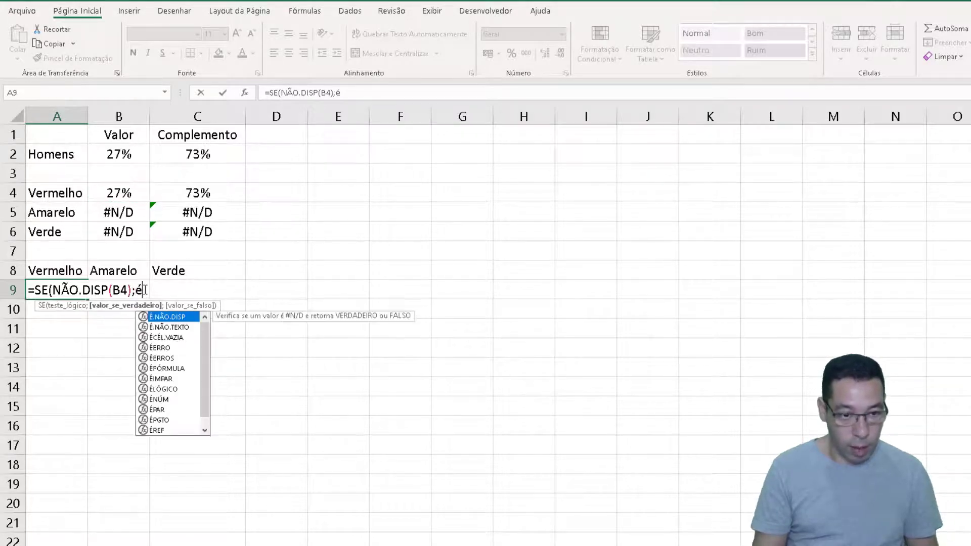
# Add É.NÃO.DISP() as the true result and 1 as the false result of the A9 formula
pyautogui.press('Tab')
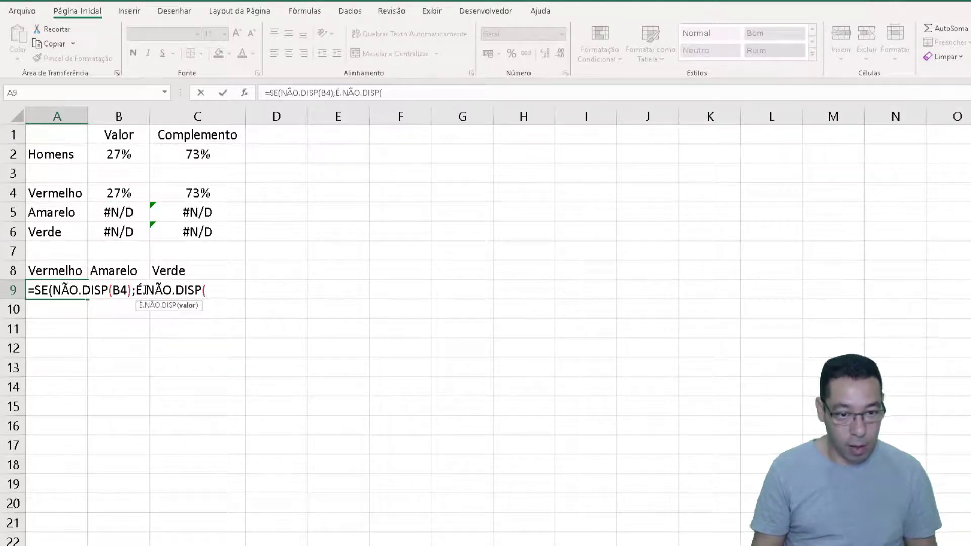
pyautogui.write(');')
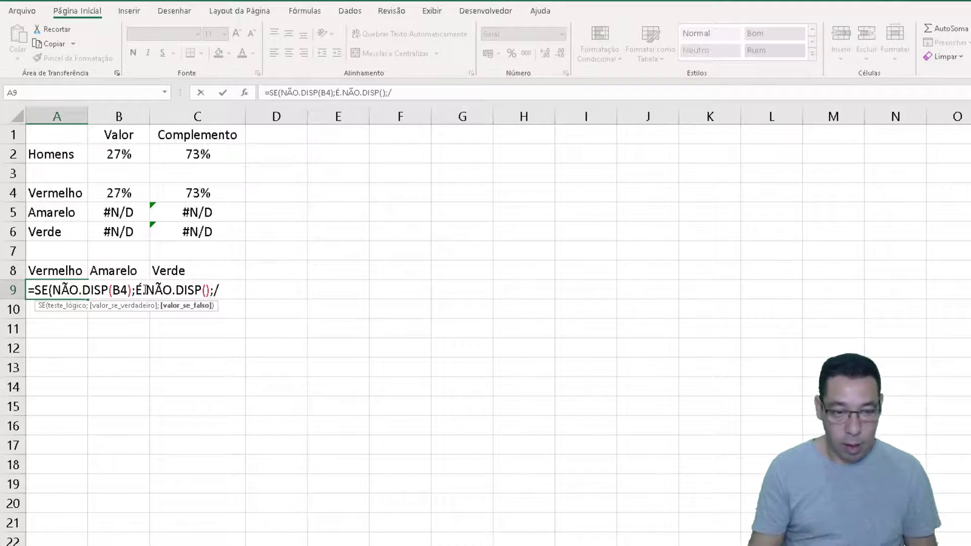
pyautogui.click(114, 201)
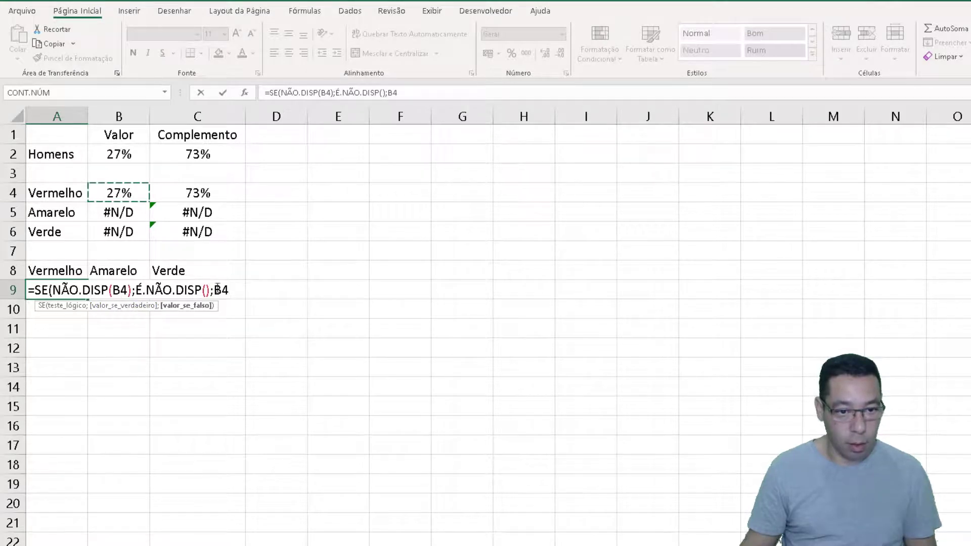
pyautogui.moveTo(215, 290); pyautogui.dragTo(233, 292)
pyautogui.write('1')
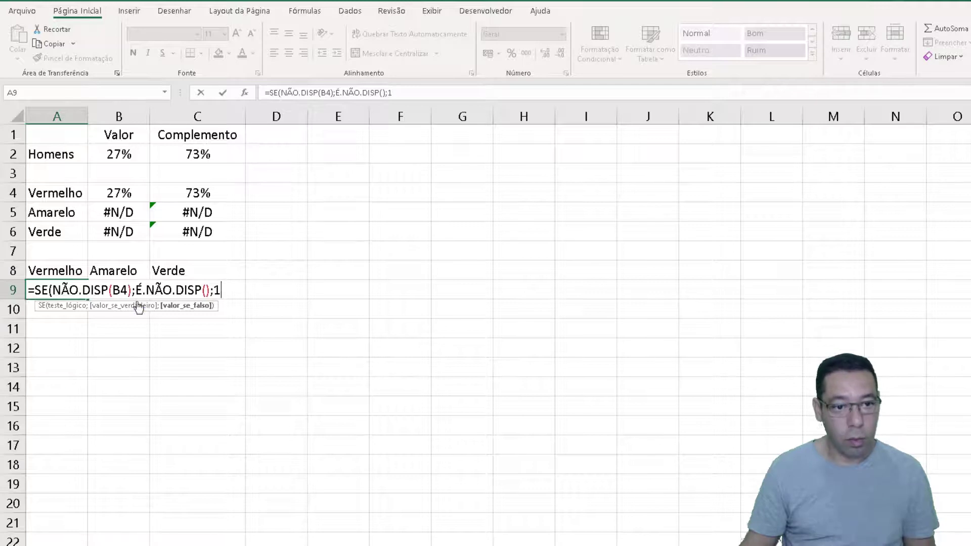
# Make the B4 reference absolute as $B$4 in the A9 formula, close it, and try to enter it
pyautogui.click(122, 290)
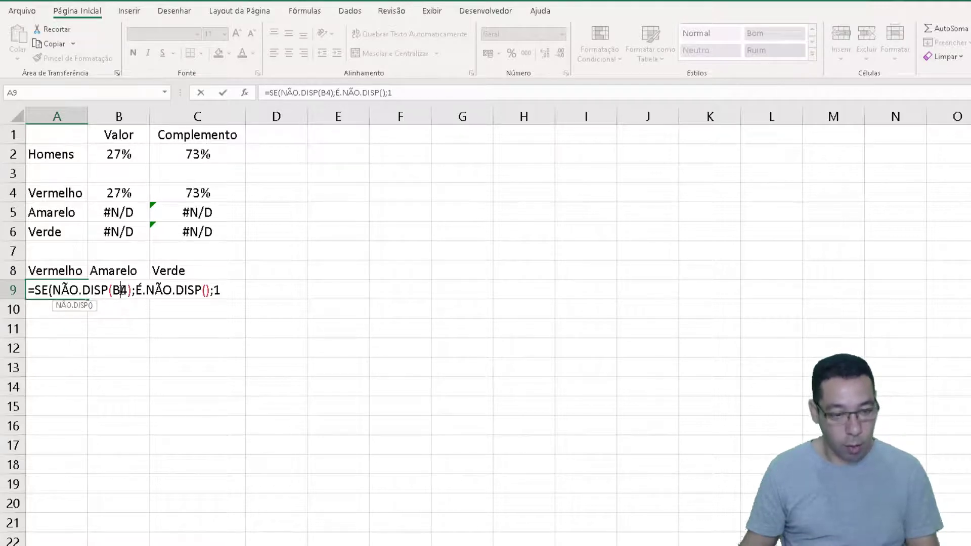
pyautogui.press('F4')
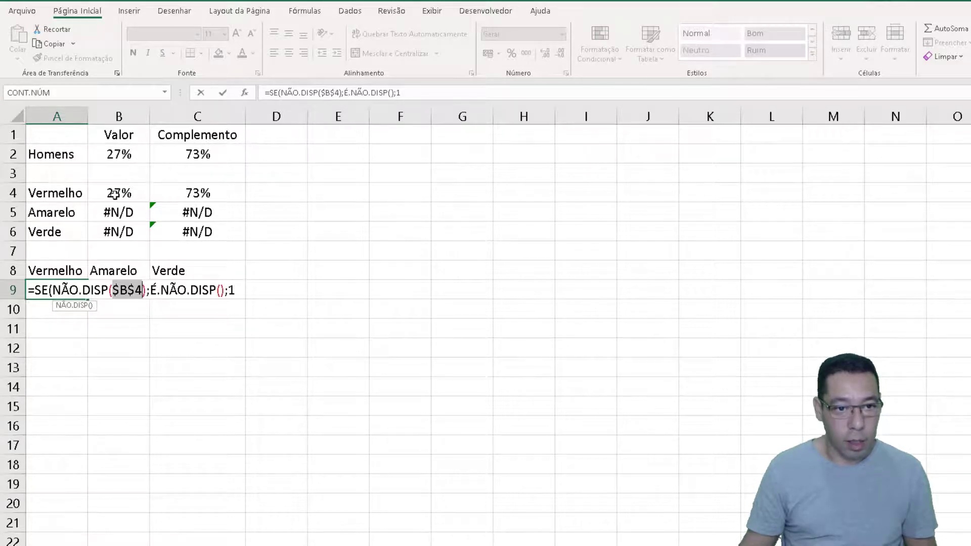
pyautogui.click(251, 291)
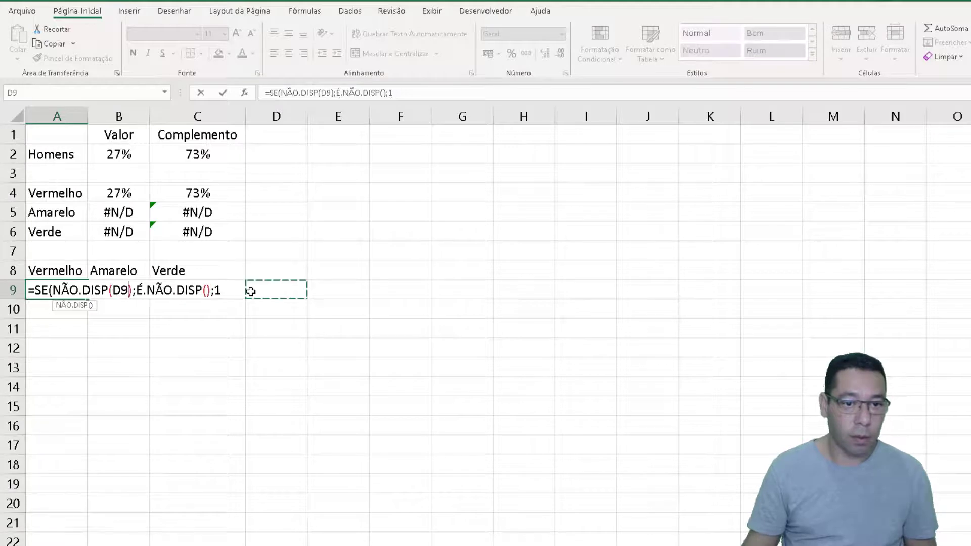
pyautogui.click(103, 192)
pyautogui.press('F4')
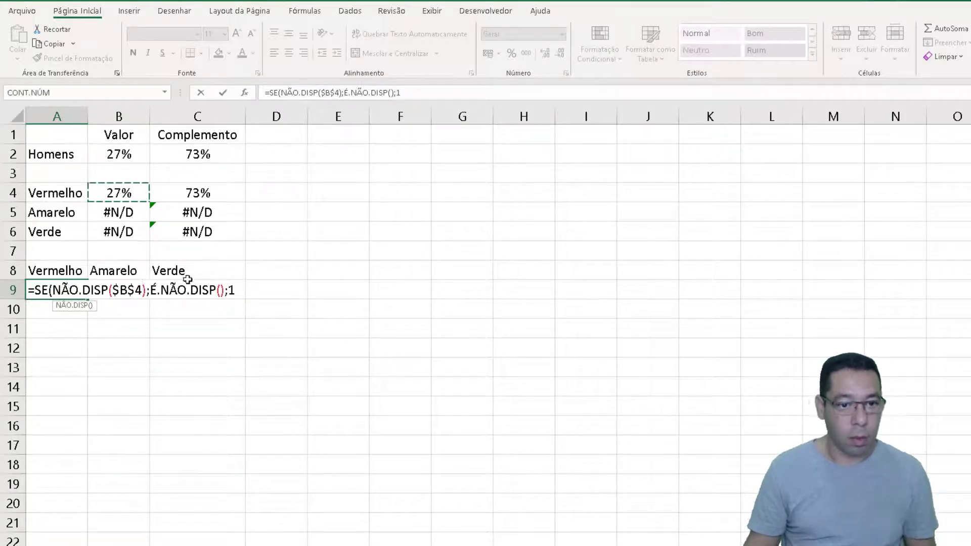
pyautogui.click(236, 291)
pyautogui.write(')')
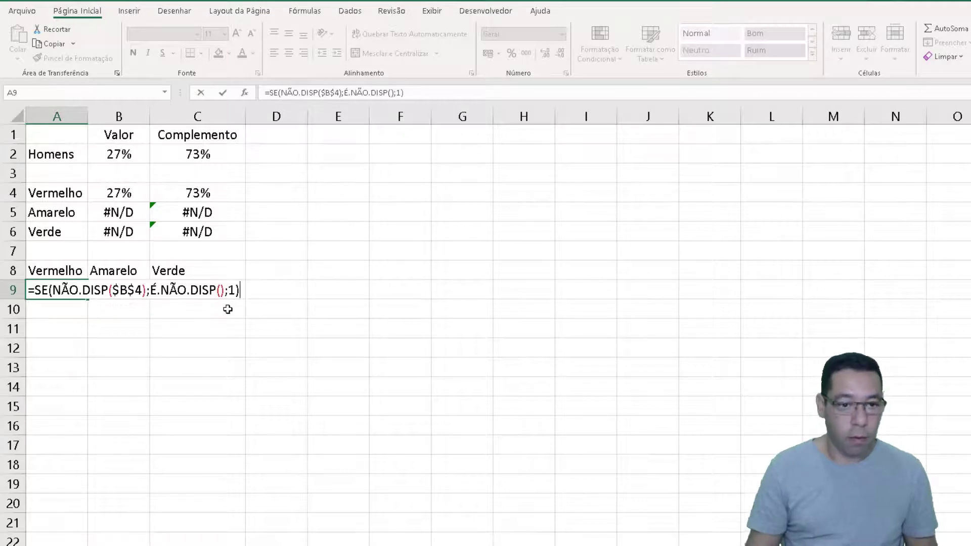
pyautogui.press('Return')
pyautogui.press('Return')
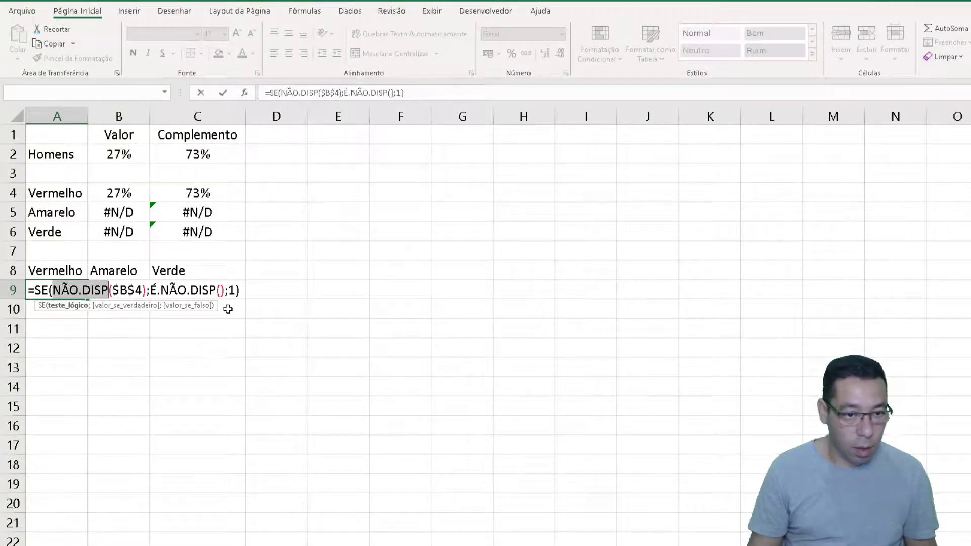
# Correct the A9 formula to =SE(É.NÃO.DISP($B$4);NÃO.DISP();1) and enter it
pyautogui.write('É.NÃO.DISP')
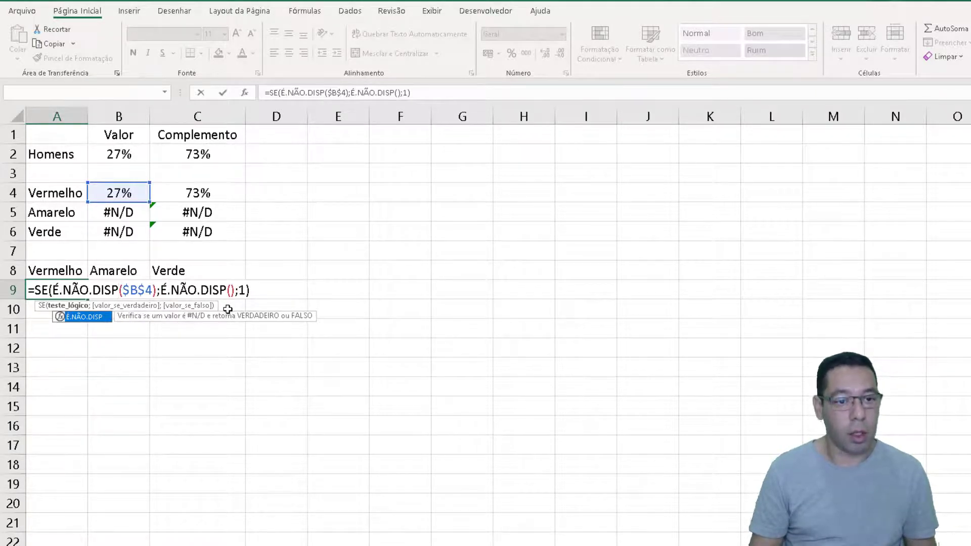
pyautogui.press('Return')
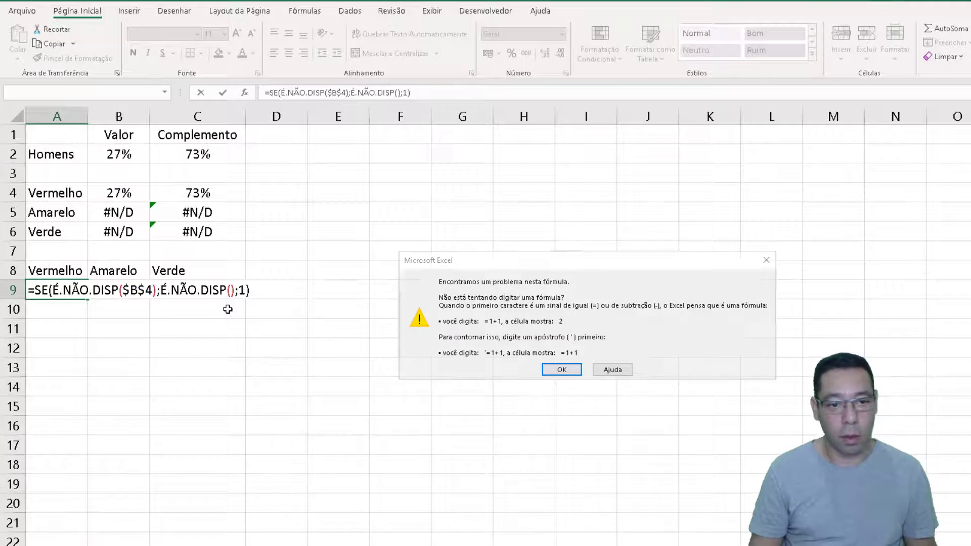
pyautogui.press('Return')
pyautogui.press('Left')
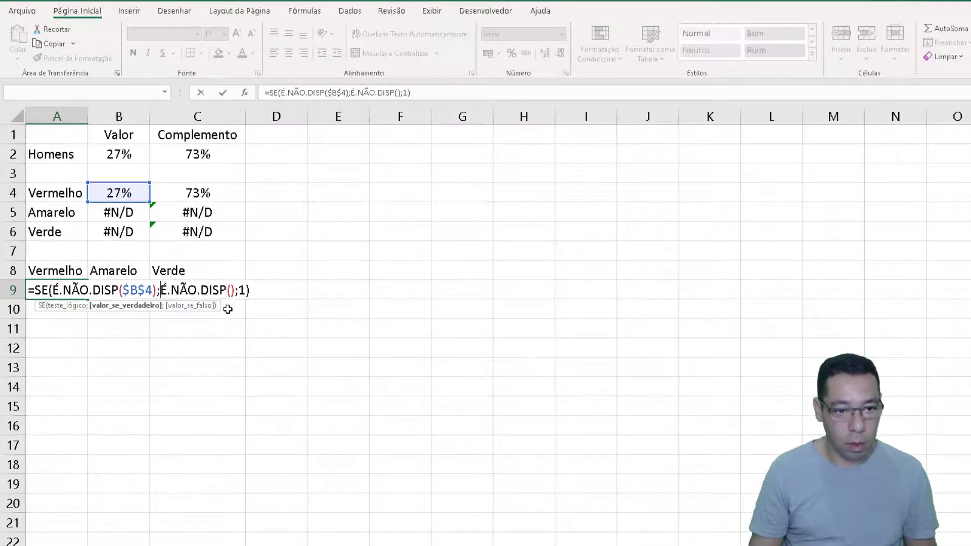
pyautogui.press('Delete')
pyautogui.press('Delete')
pyautogui.press('Return')
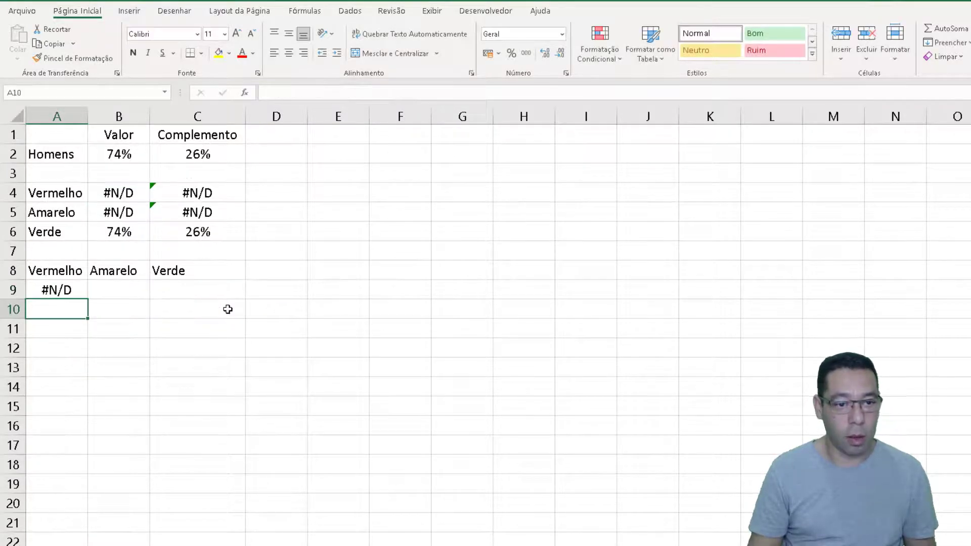
# Review the A9 formula and fill it down the Vermelho column through at least row 28
pyautogui.press('Up')
pyautogui.press('F2')
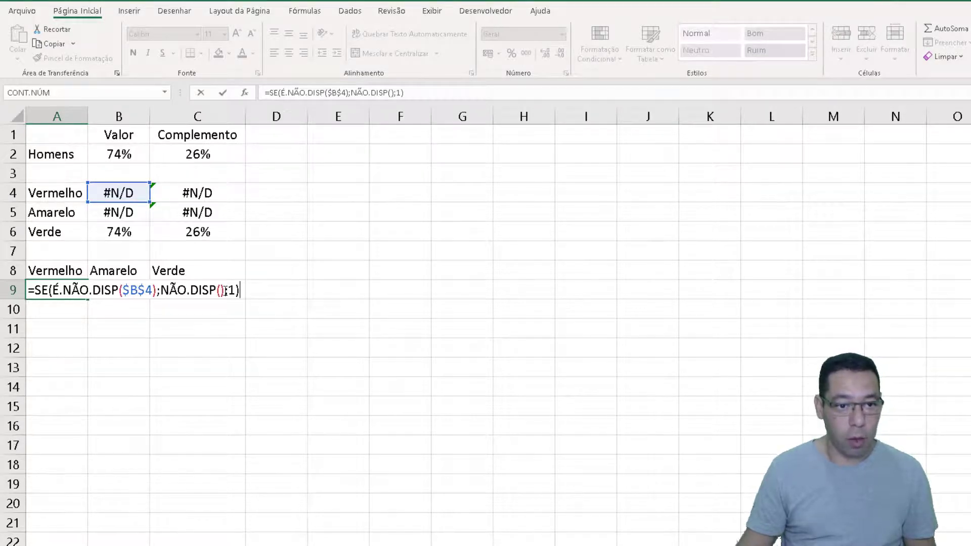
pyautogui.press('Return')
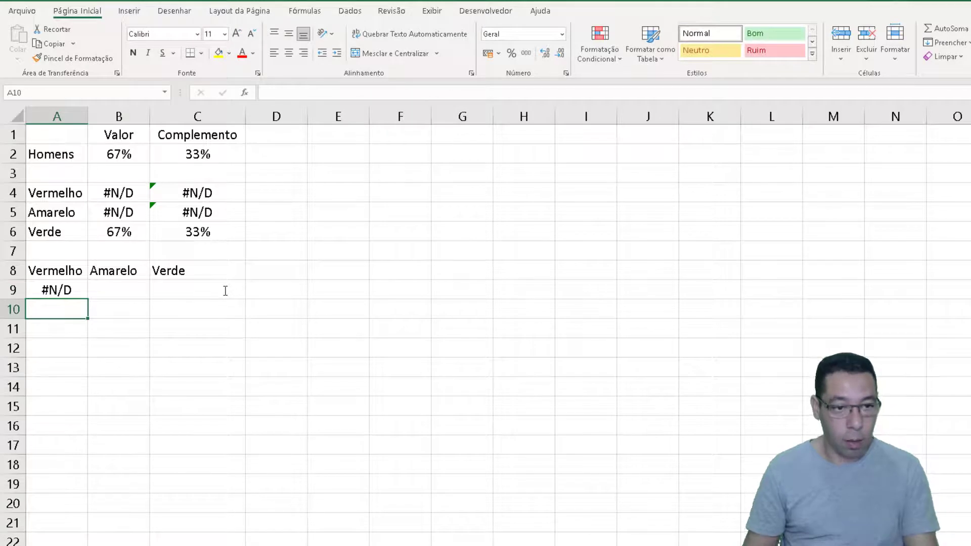
pyautogui.press('Up')
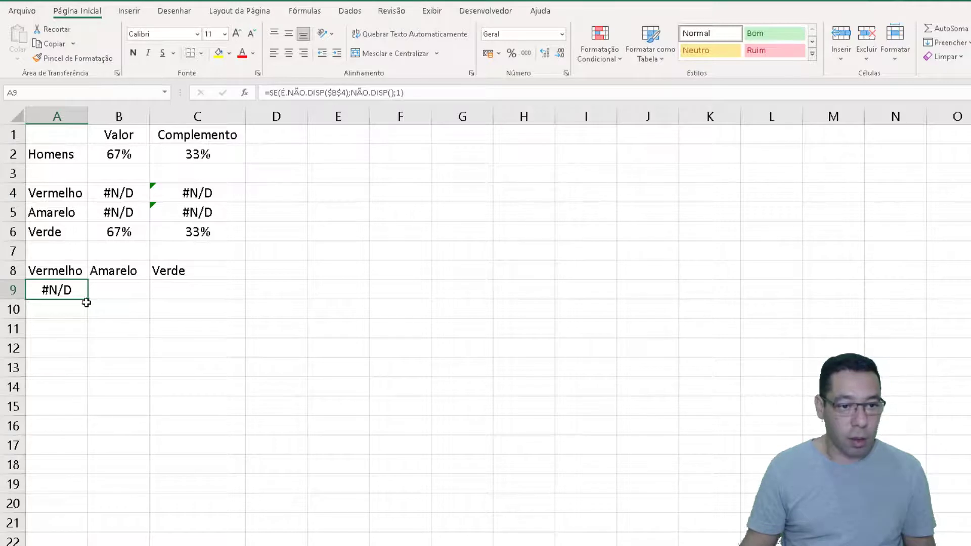
pyautogui.moveTo(89, 301); pyautogui.dragTo(87, 335)
pyautogui.moveTo(88, 519)
pyautogui.mouseDown()
pyautogui.moveTo(86, 540)
pyautogui.moveTo(85, 525)
pyautogui.mouseUp()
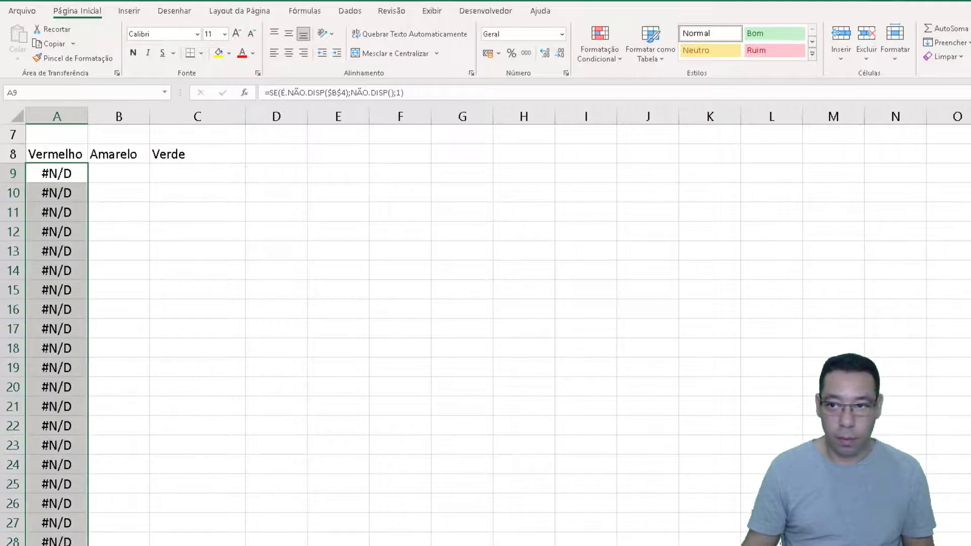
pyautogui.scroll(2, 133, 375)
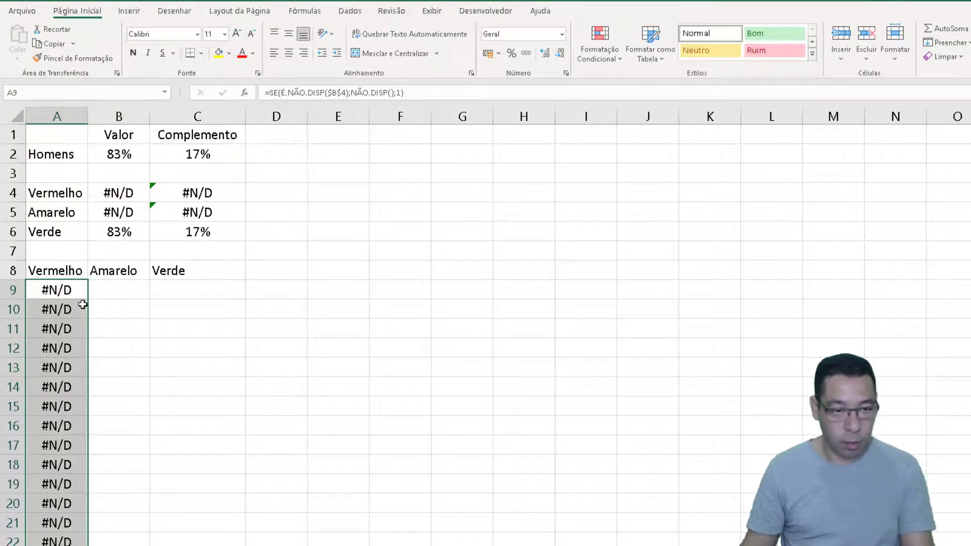
# Recalculate the random percentage and check how the Vermelho segment column responds from row 9 down
pyautogui.press('F9')
pyautogui.press('F9')
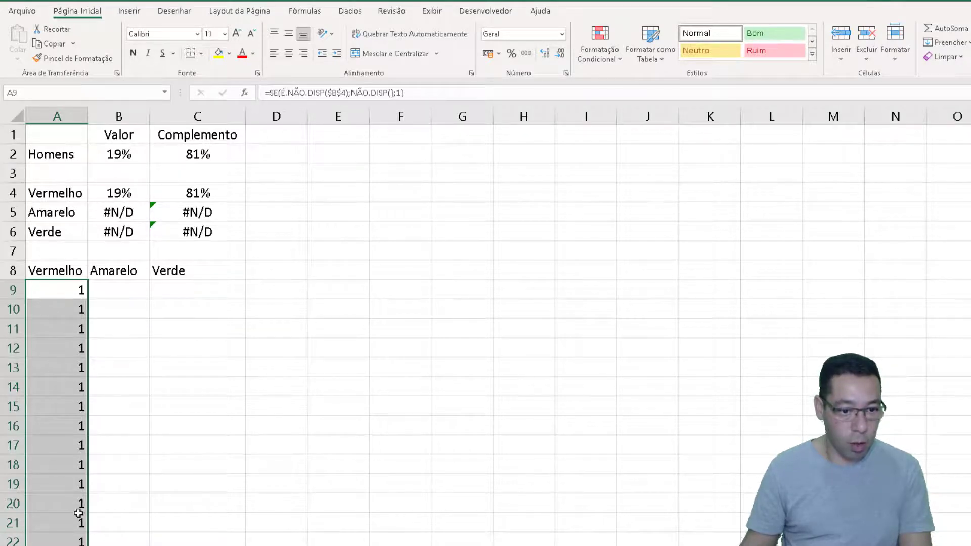
pyautogui.scroll(-2, 47, 524)
pyautogui.scroll(2, 49, 526)
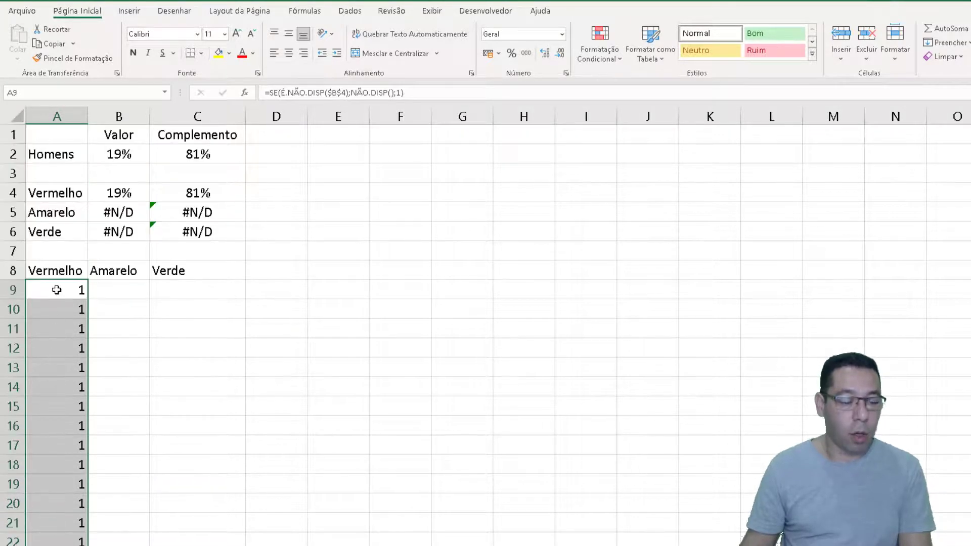
pyautogui.scroll(-2, 48, 440)
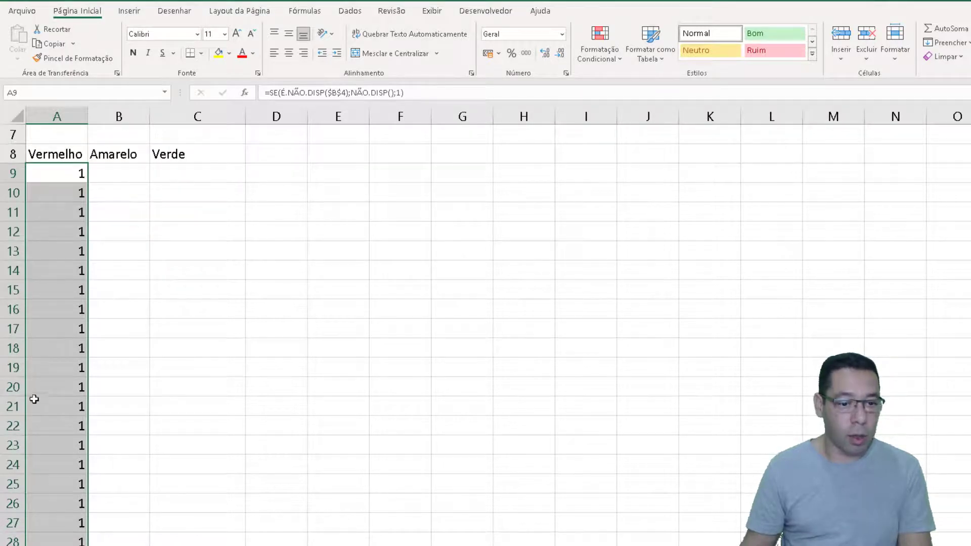
pyautogui.scroll(2, 44, 238)
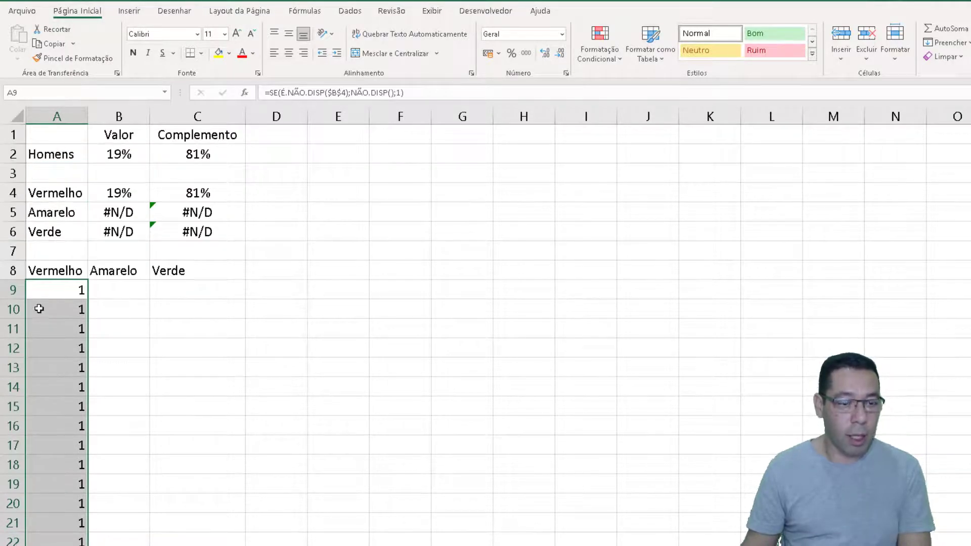
# Copy the A9 formula text into B9 under Amarelo and change its reference to $B$5
pyautogui.click(71, 290)
pyautogui.moveTo(428, 94); pyautogui.dragTo(237, 94)
pyautogui.hotkey('ctrl', 'c')
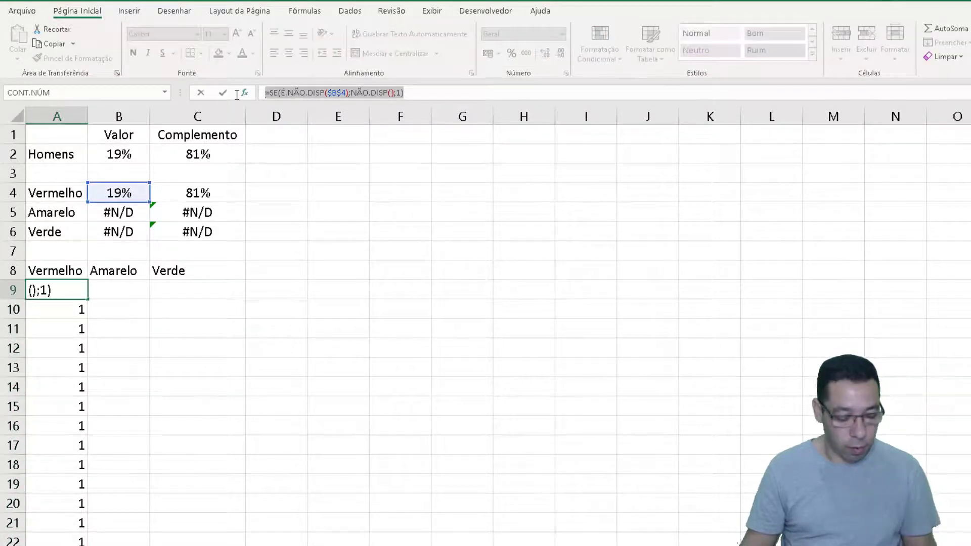
pyautogui.press('Escape')
pyautogui.click(125, 287)
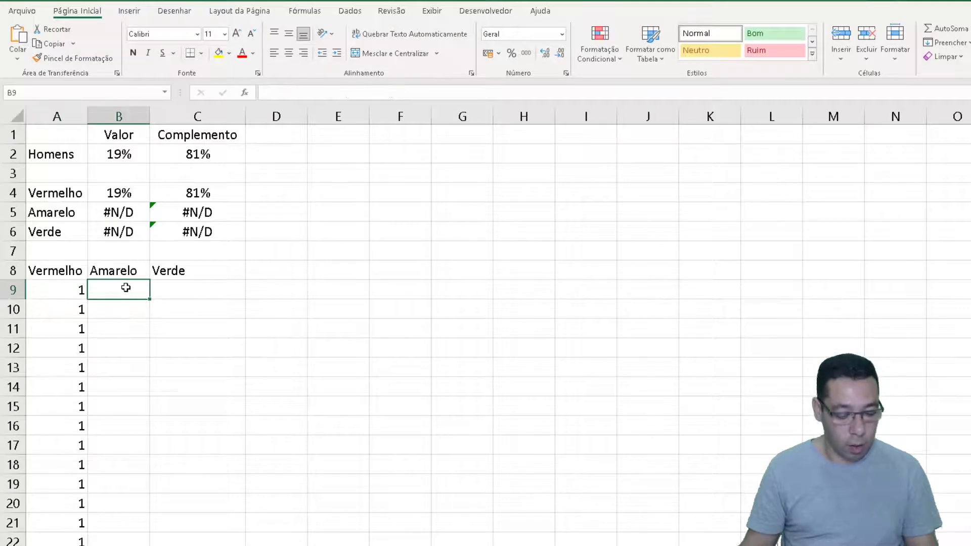
pyautogui.doubleClick(125, 287)
pyautogui.hotkey('ctrl', 'v')
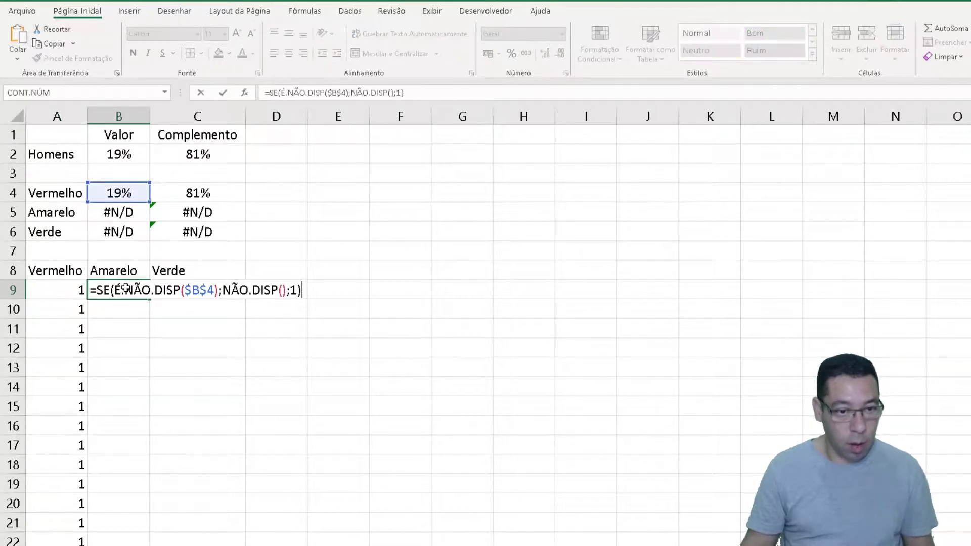
pyautogui.click(209, 292)
pyautogui.press('BackSpace')
pyautogui.write('5')
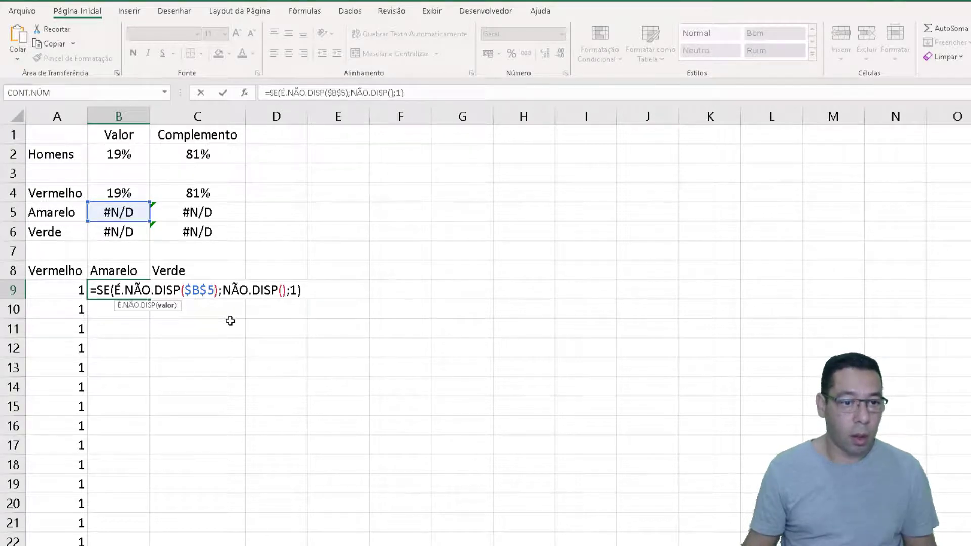
pyautogui.press('Return')
# Paste the copied formula into C9 under Verde and change its reference to $B$6
pyautogui.press('Up')
pyautogui.press('Right')
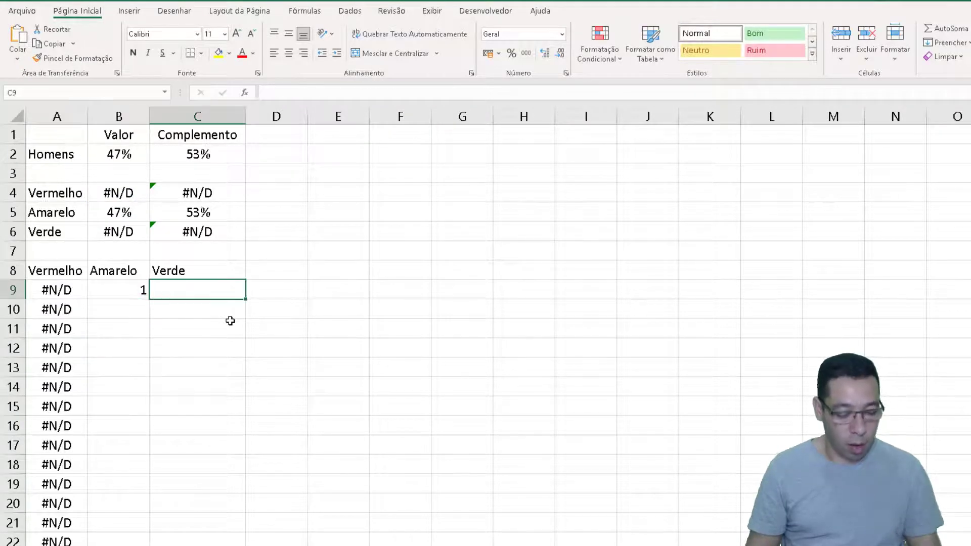
pyautogui.press('F2')
pyautogui.hotkey('ctrl', 'v')
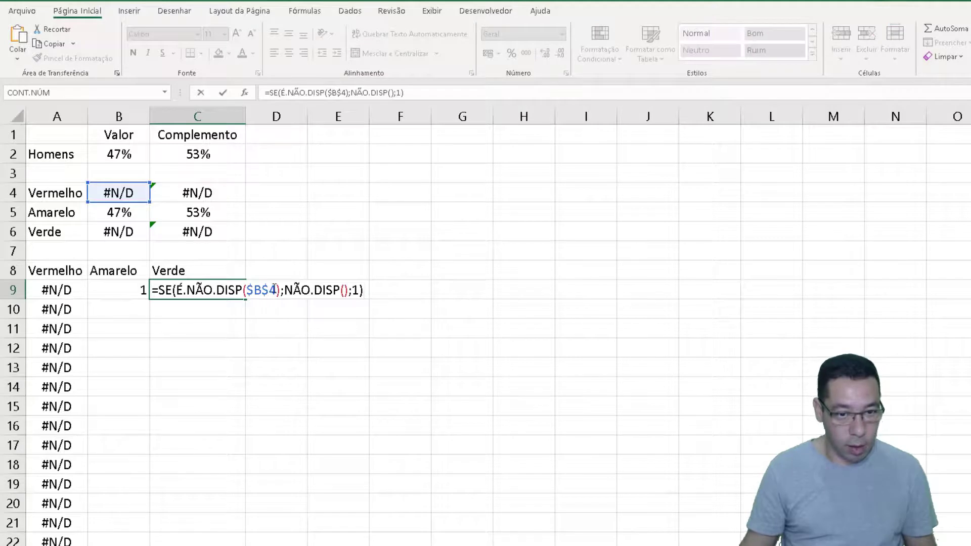
pyautogui.press('BackSpace')
pyautogui.write('6')
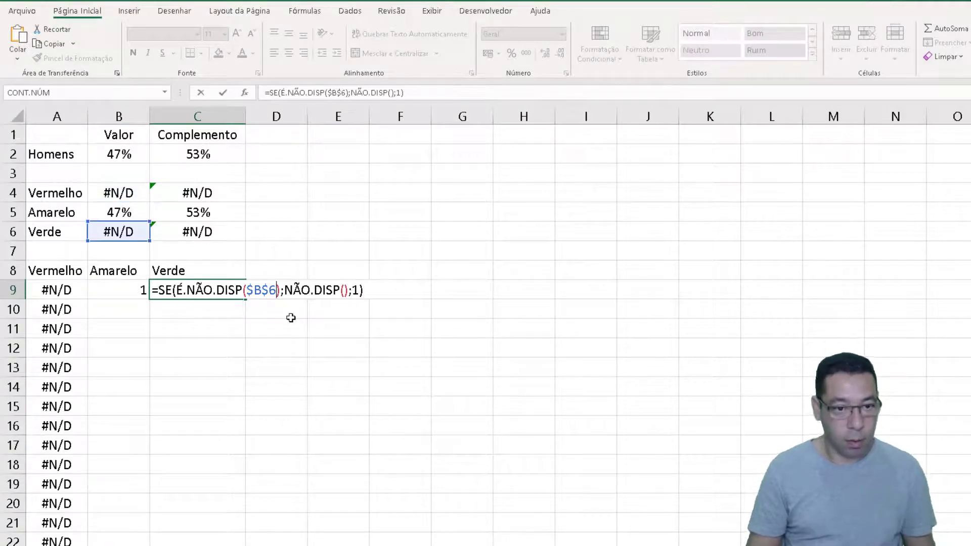
pyautogui.press('Return')
# Fill the B9:C9 formulas down the Amarelo and Verde columns through row 29
pyautogui.press('Up')
pyautogui.press('Left')
pyautogui.hotkey('shift', 'Right')
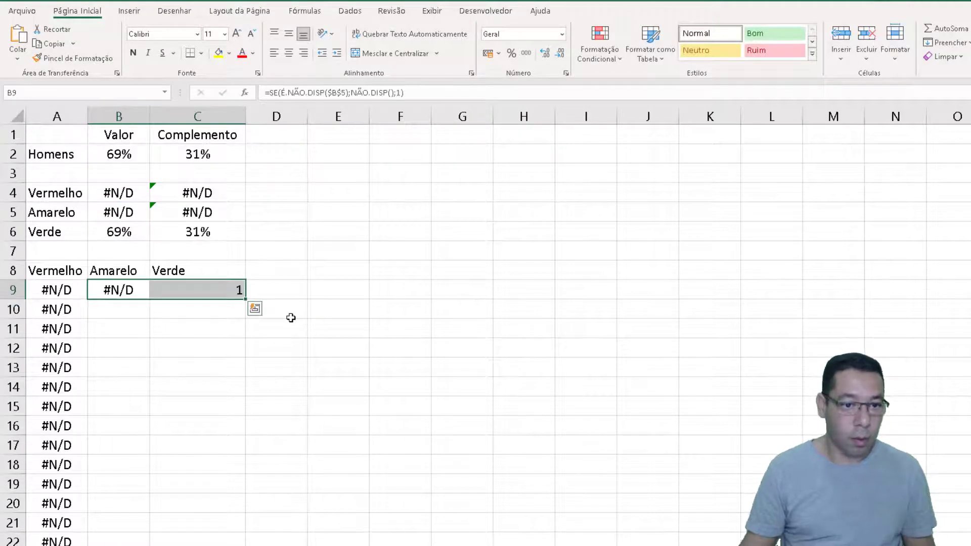
pyautogui.doubleClick(248, 300)
pyautogui.scroll(-3, 153, 379)
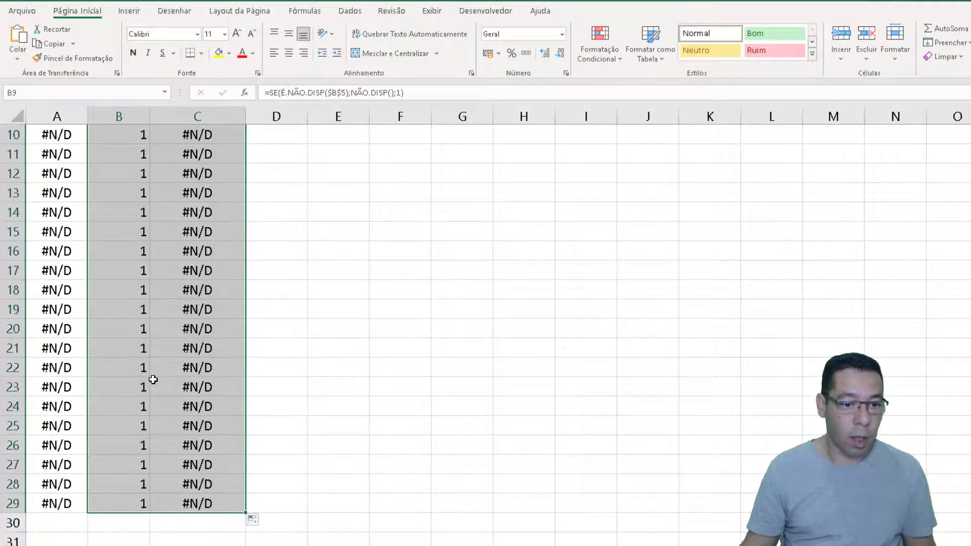
# Center the headers and values of the three segment columns, starting from A8
pyautogui.scroll(3, 153, 380)
pyautogui.moveTo(46, 268); pyautogui.dragTo(171, 533)
pyautogui.click(289, 53)
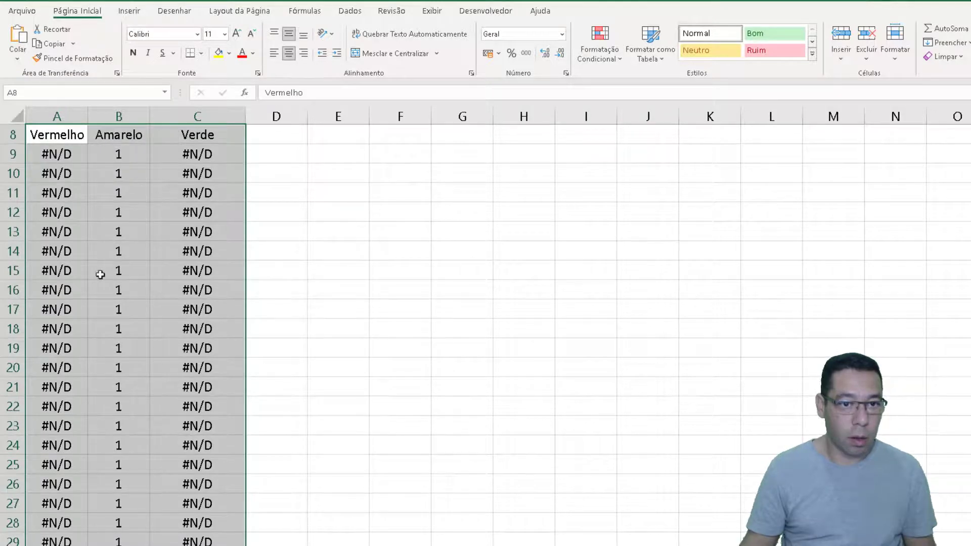
pyautogui.scroll(3, 99, 272)
# Recalculate the sheet repeatedly to check which color row and segment column respond to each random percentage
pyautogui.click(128, 238)
pyautogui.press('F9')
pyautogui.press('F9')
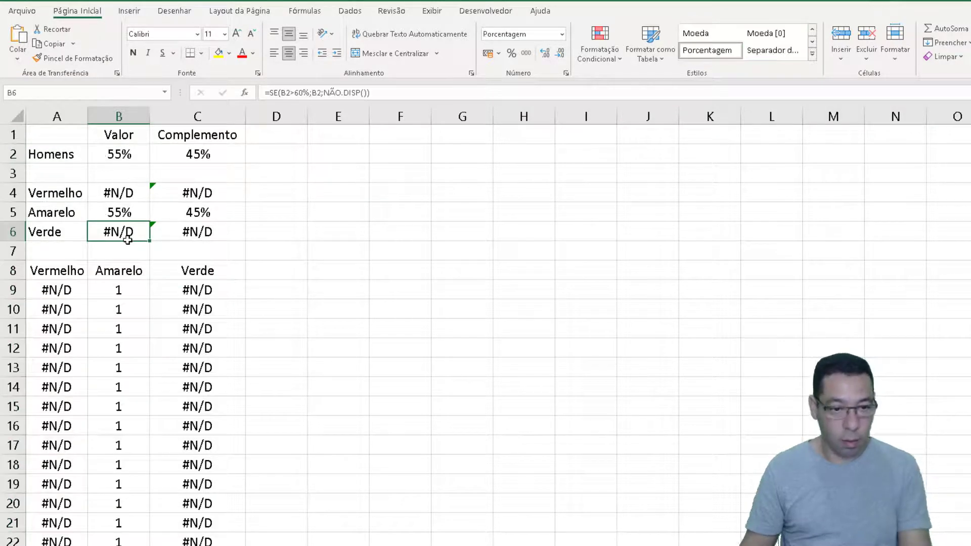
pyautogui.press('F9')
pyautogui.press('F9')
pyautogui.press('F9')
pyautogui.press('F9')
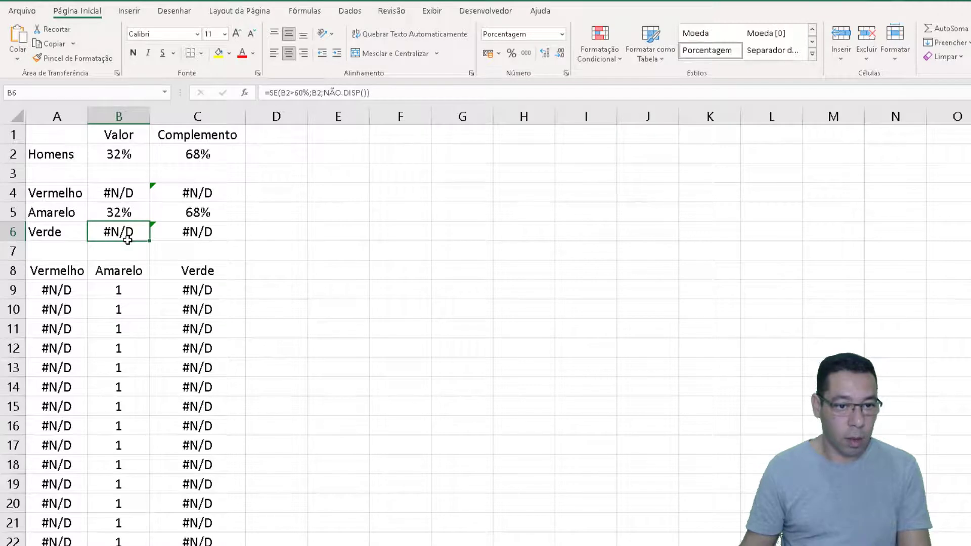
pyautogui.press('F9')
pyautogui.press('F9')
pyautogui.press('F9')
pyautogui.press('F9')
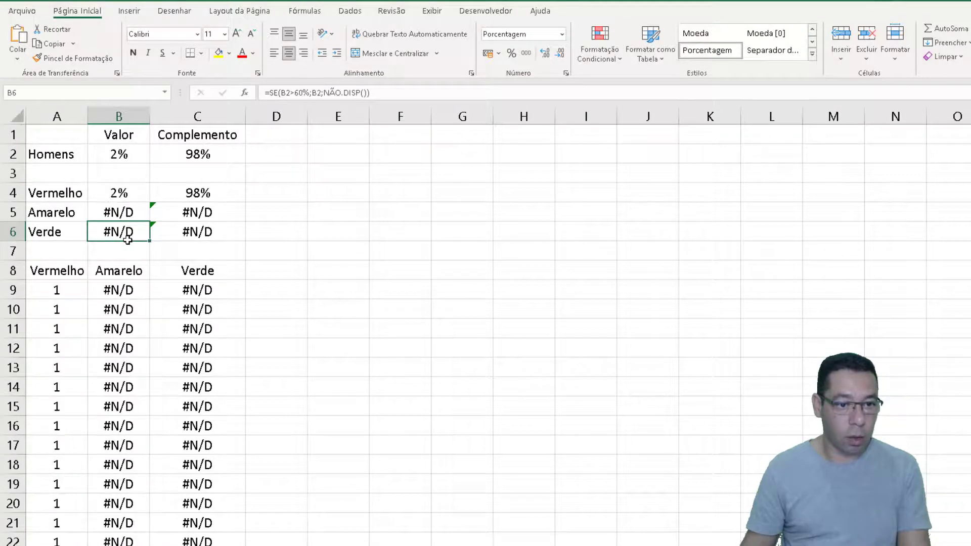
pyautogui.press('F9')
pyautogui.press('F9')
pyautogui.press('F9')
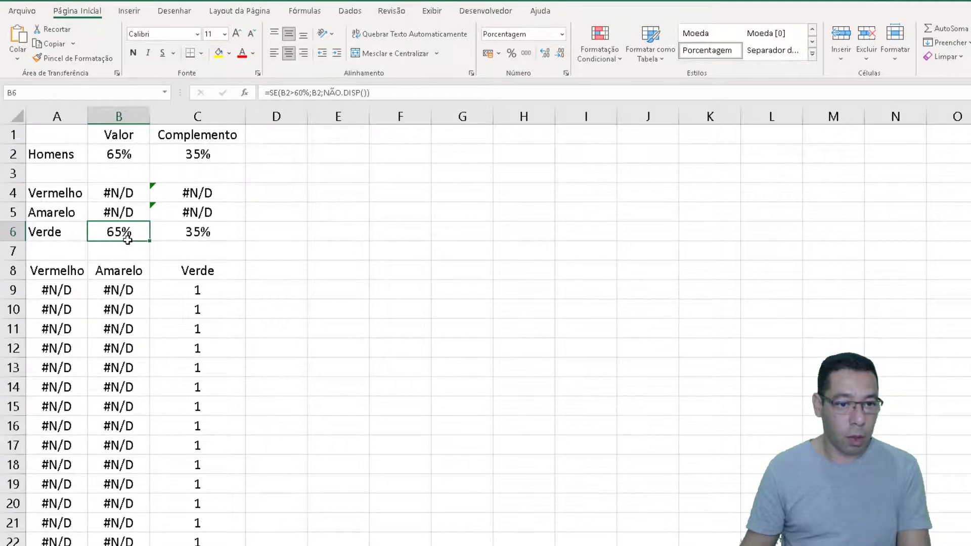
pyautogui.press('F9')
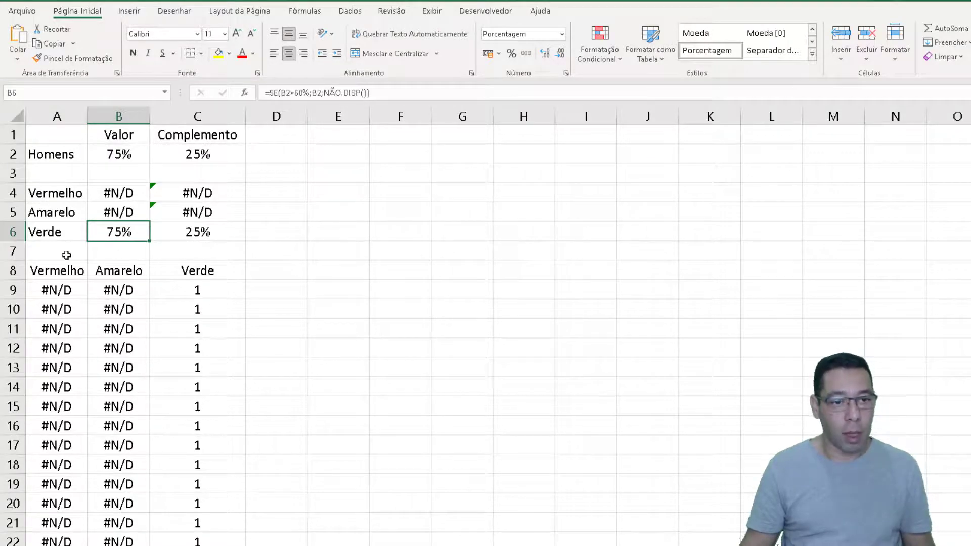
# Review the Vermelho, Amarelo and Verde segment columns one by one and test them with further recalculations
pyautogui.moveTo(58, 272); pyautogui.dragTo(55, 427)
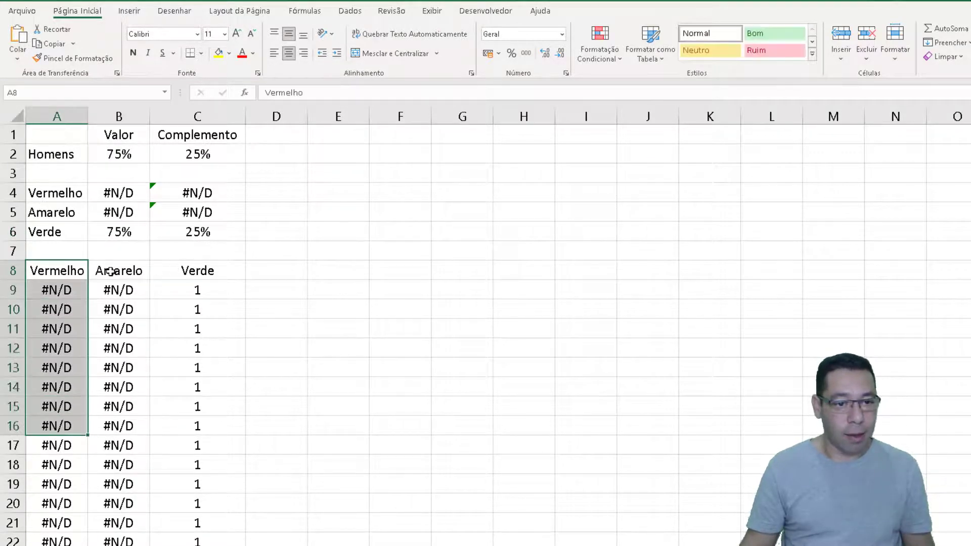
pyautogui.moveTo(110, 271); pyautogui.dragTo(113, 368)
pyautogui.moveTo(198, 271); pyautogui.dragTo(195, 405)
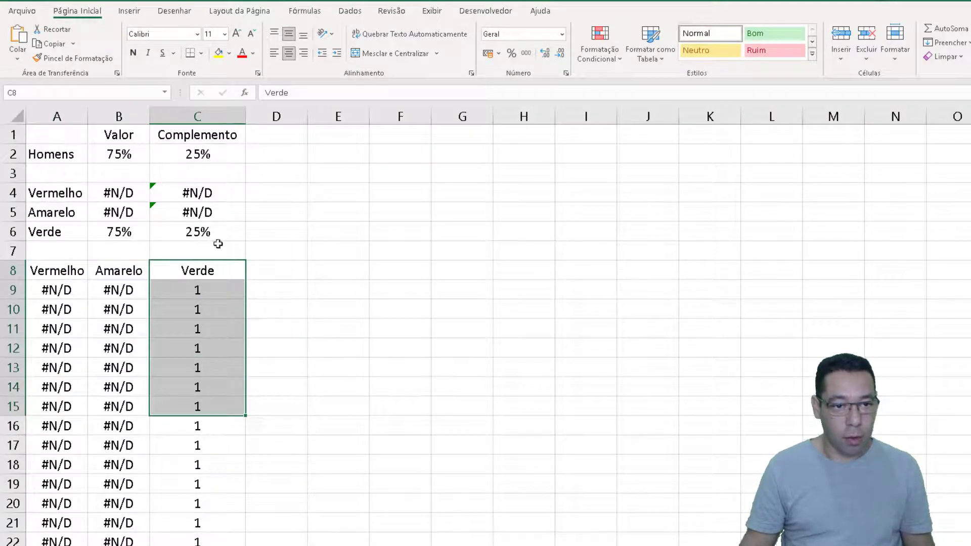
pyautogui.click(181, 359)
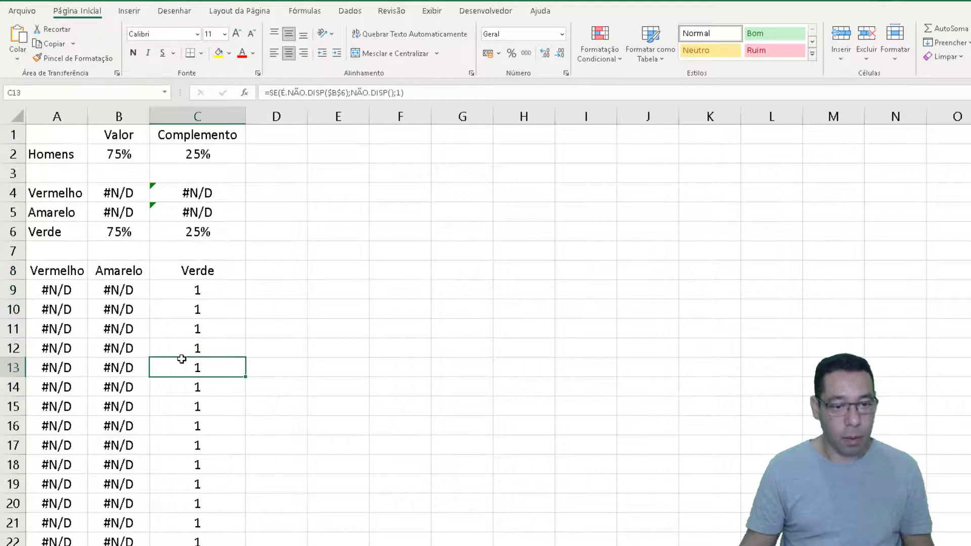
pyautogui.press('F9')
pyautogui.press('F9')
pyautogui.press('F9')
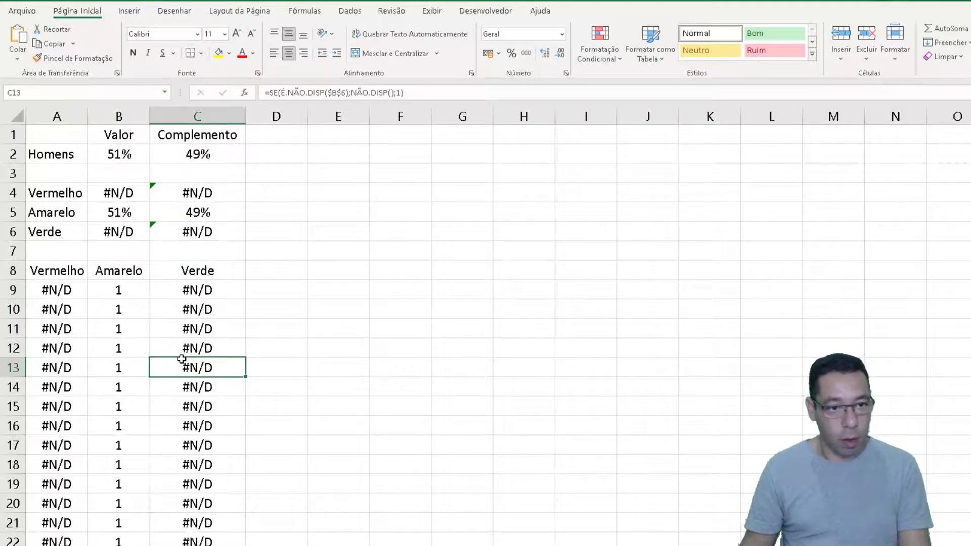
pyautogui.press('F9')
pyautogui.press('F9')
pyautogui.press('F9')
pyautogui.press('F9')
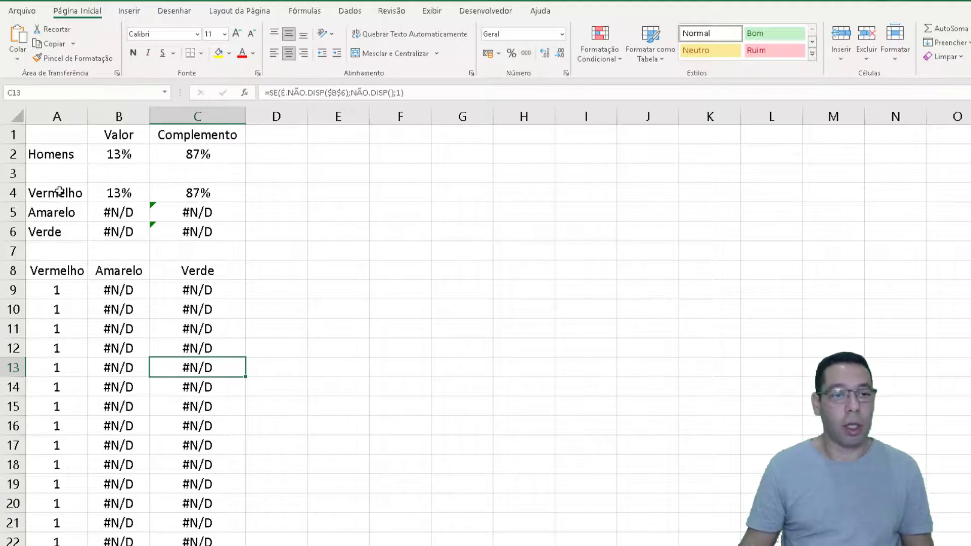
# Insert a doughnut chart (Rosca) from the Vermelho row, A4:C4
pyautogui.moveTo(62, 192); pyautogui.dragTo(167, 189)
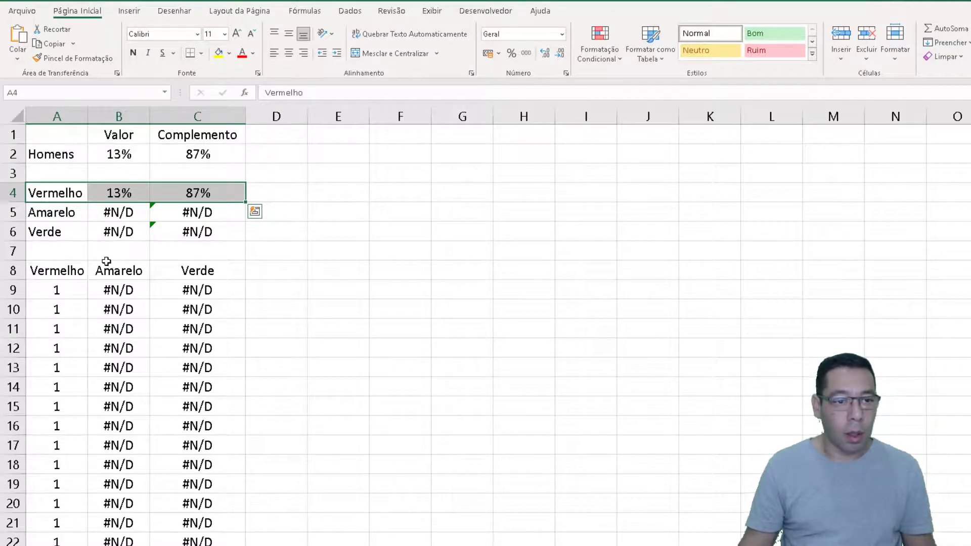
pyautogui.click(129, 11)
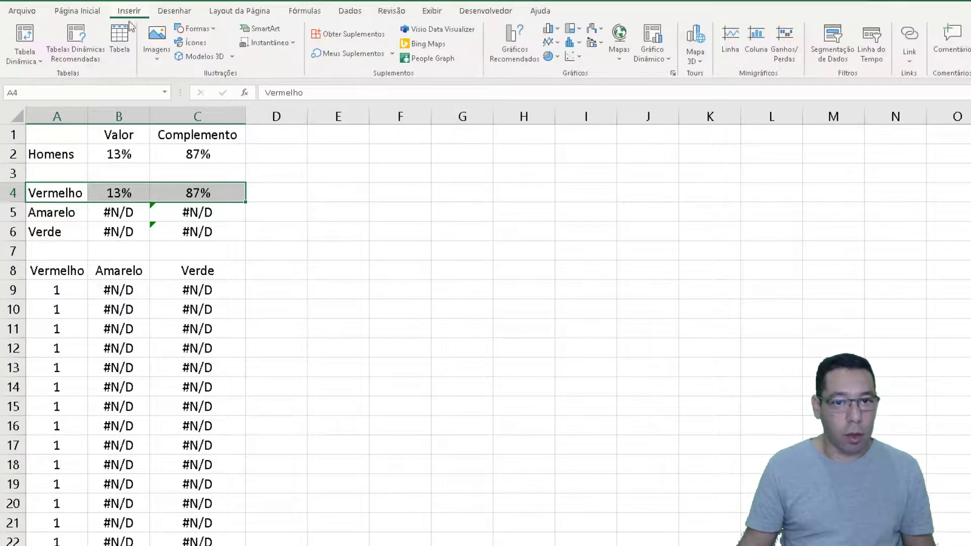
pyautogui.click(550, 56)
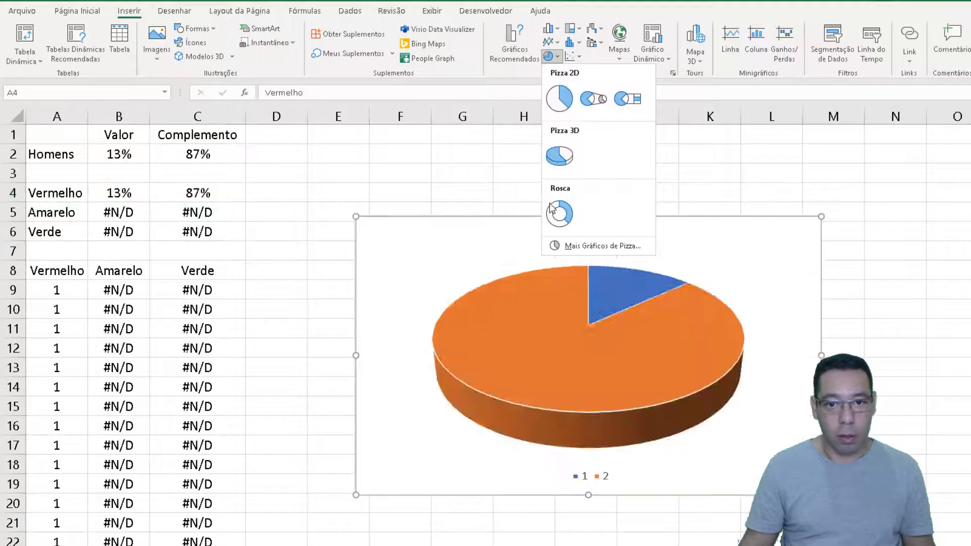
pyautogui.click(559, 217)
# Delete the doughnut chart's title and legend, and move the chart beside the data, starting at column D, row 3
pyautogui.click(563, 240)
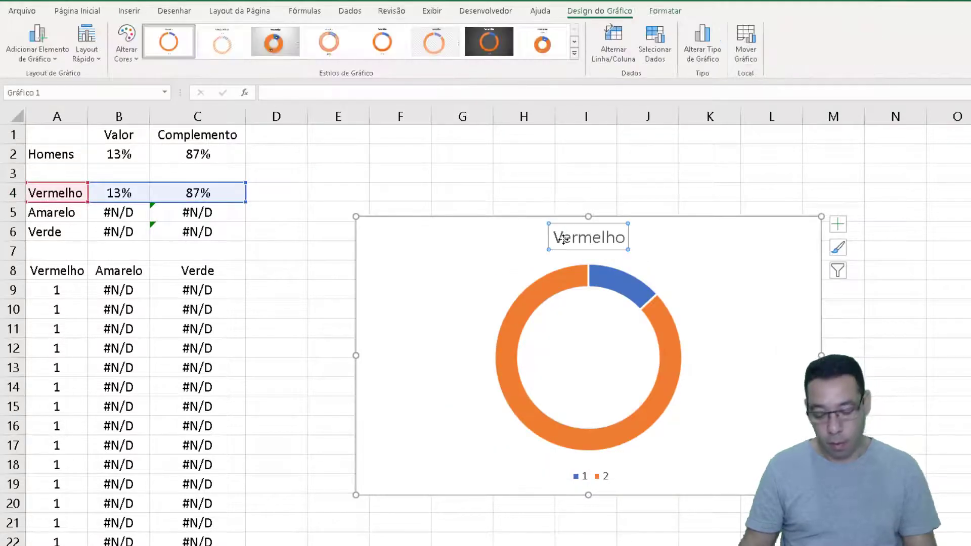
pyautogui.press('Delete')
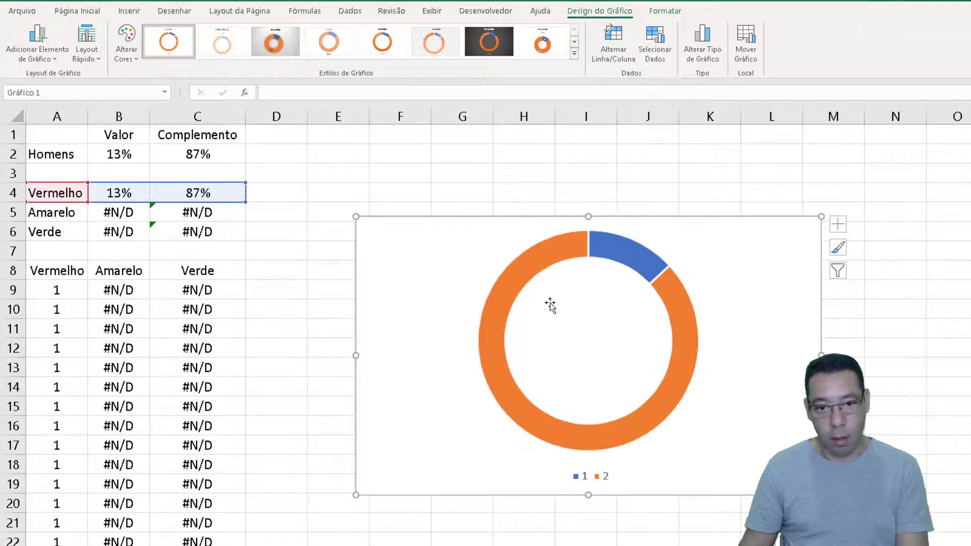
pyautogui.click(584, 483)
pyautogui.press('Delete')
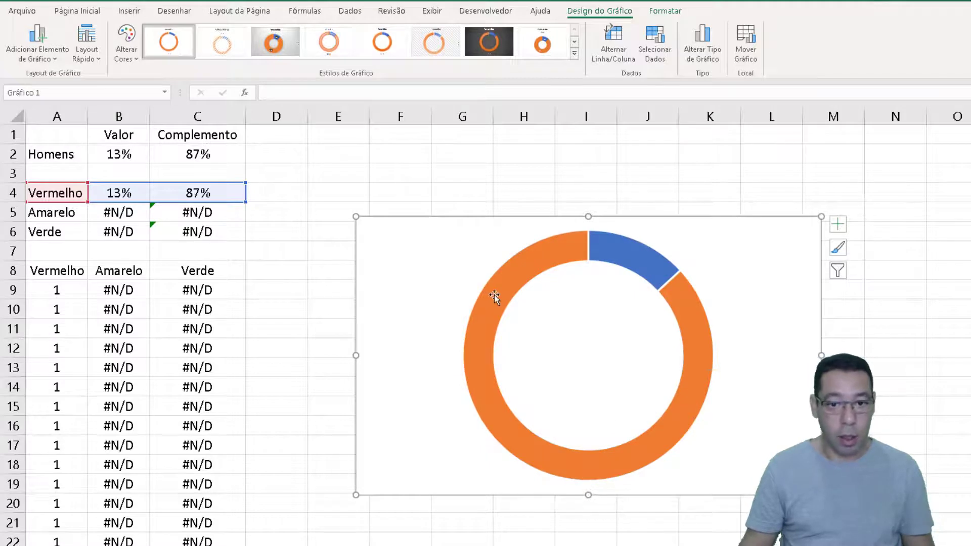
pyautogui.click(544, 258)
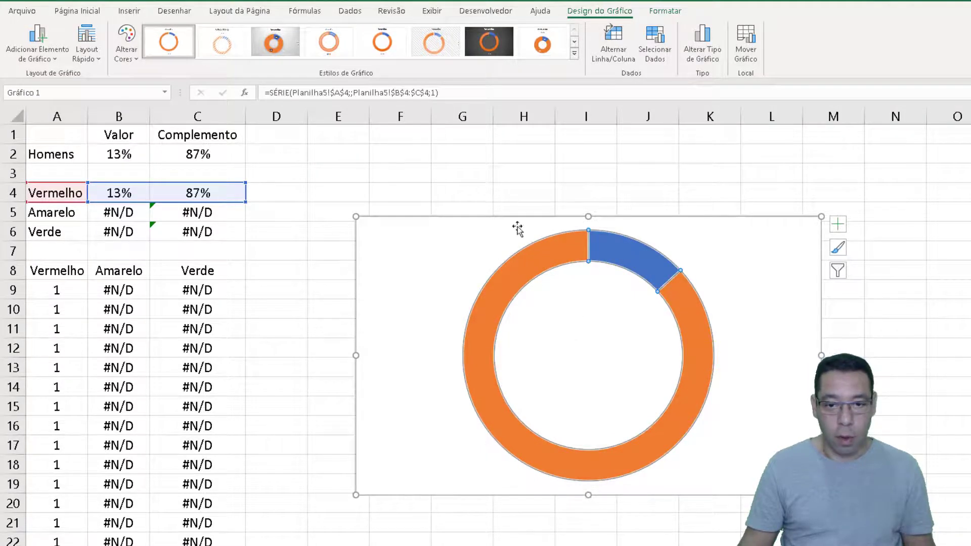
pyautogui.moveTo(412, 223); pyautogui.dragTo(306, 168)
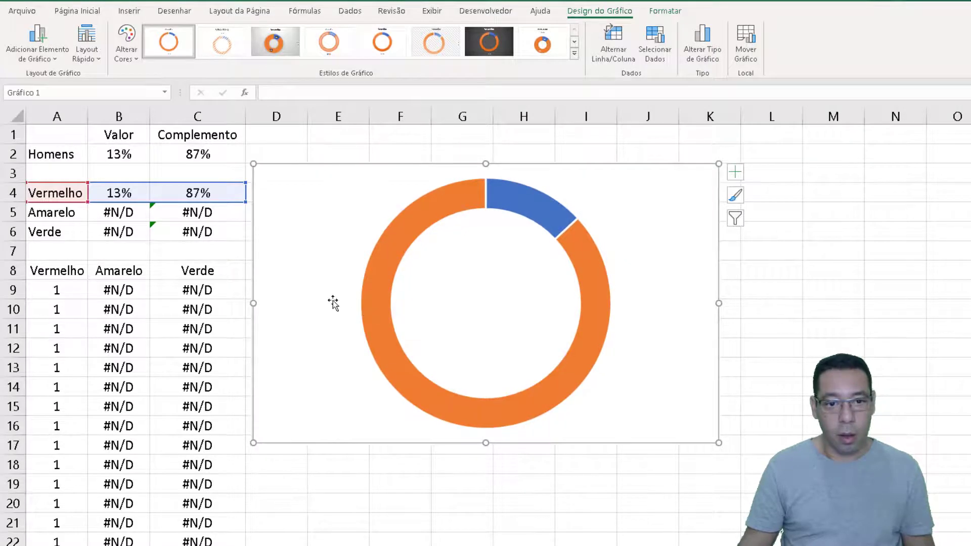
# Set the doughnut series' hole size (Tamanho do Orifício da Rosca) to 65%
pyautogui.click(371, 300)
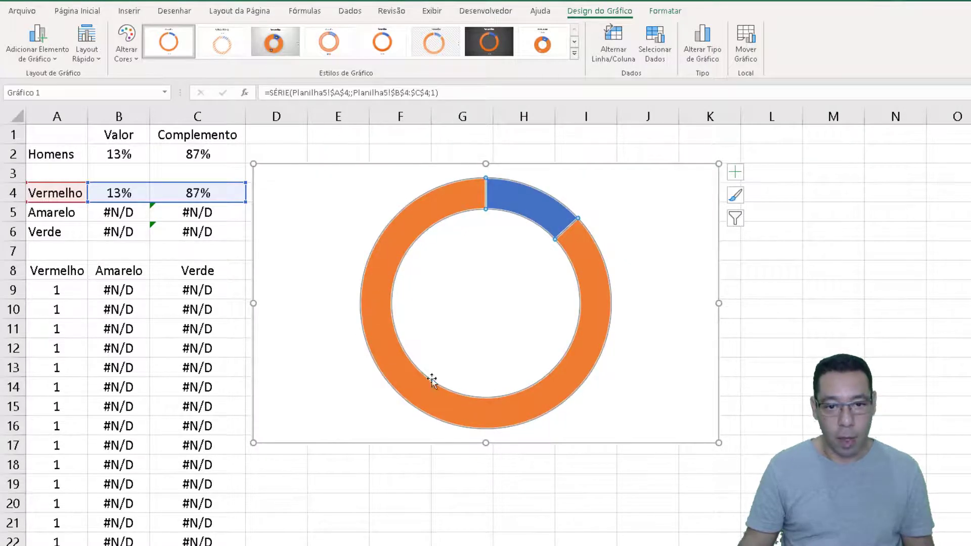
pyautogui.rightClick(383, 331)
pyautogui.click(441, 464)
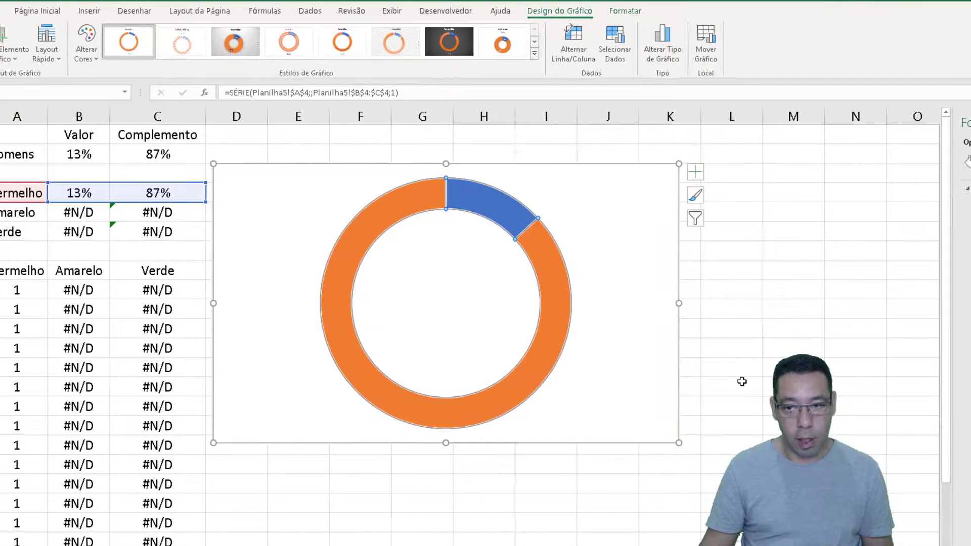
pyautogui.click(891, 266)
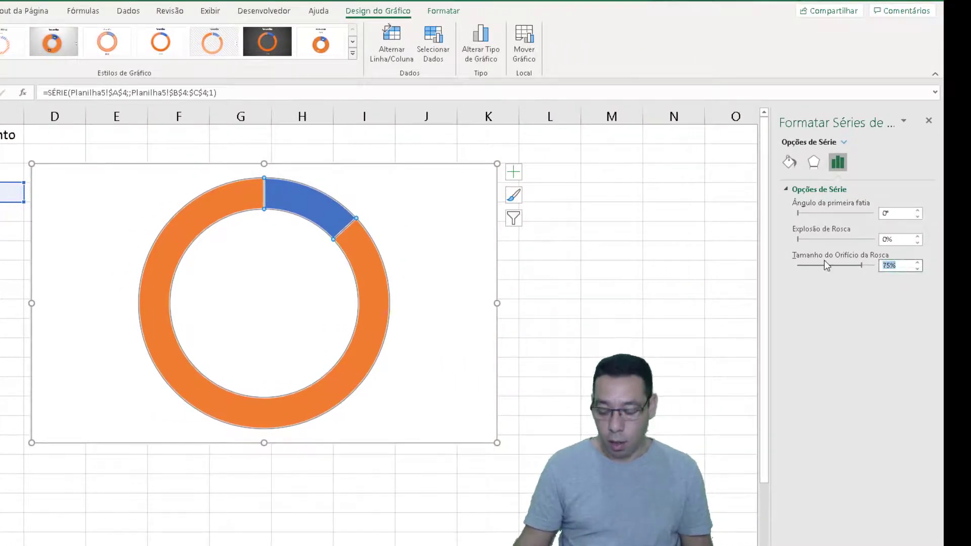
pyautogui.write('65')
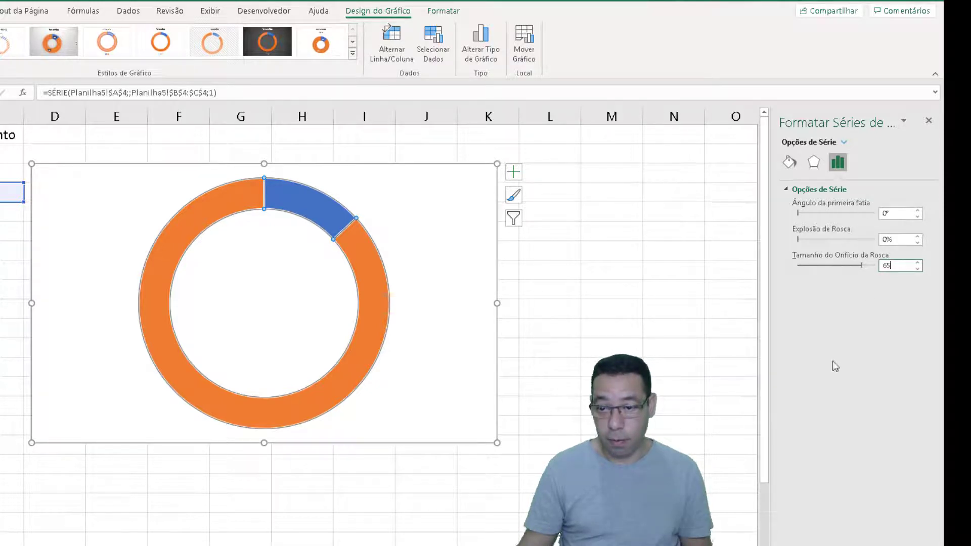
pyautogui.press('Return')
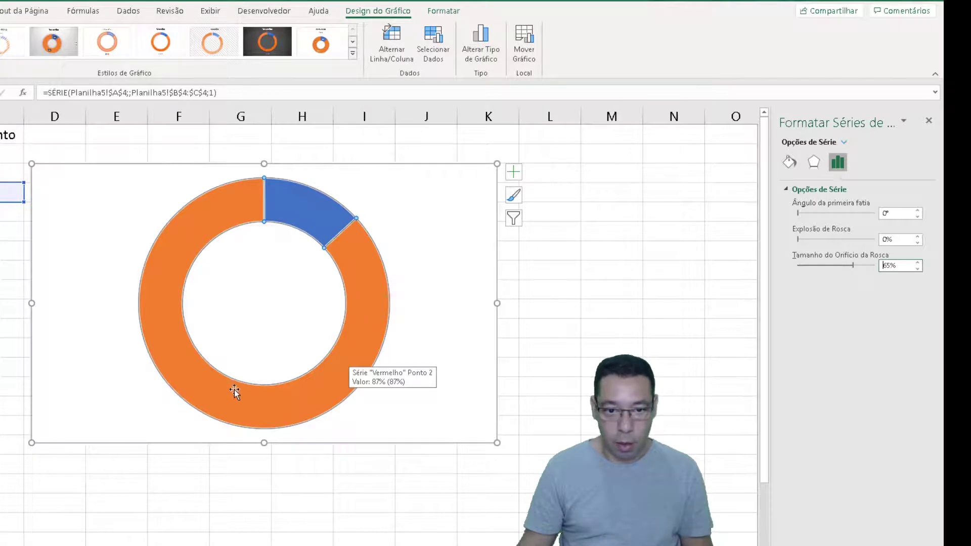
# Remove the fill and the border line from the orange complement slice of the Vermelho doughnut
pyautogui.click(221, 218)
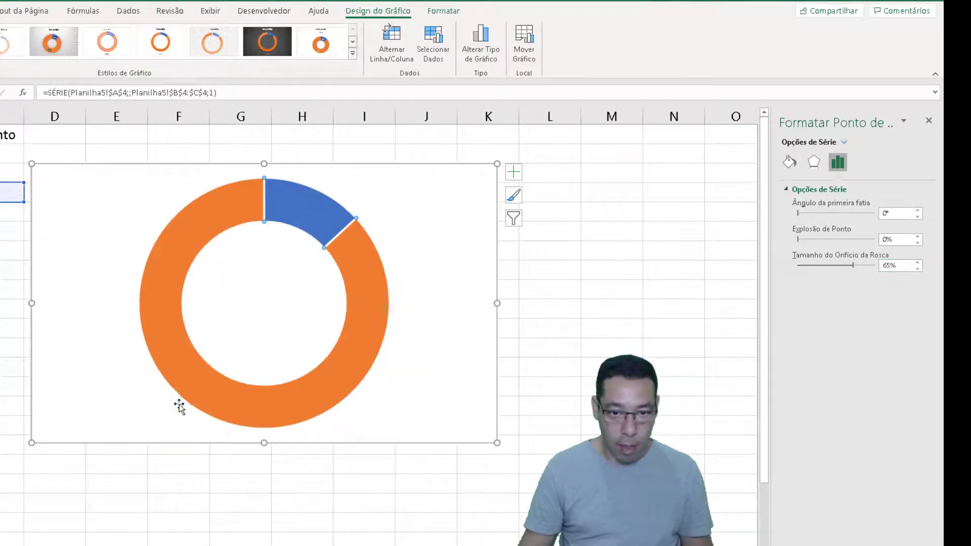
pyautogui.click(789, 163)
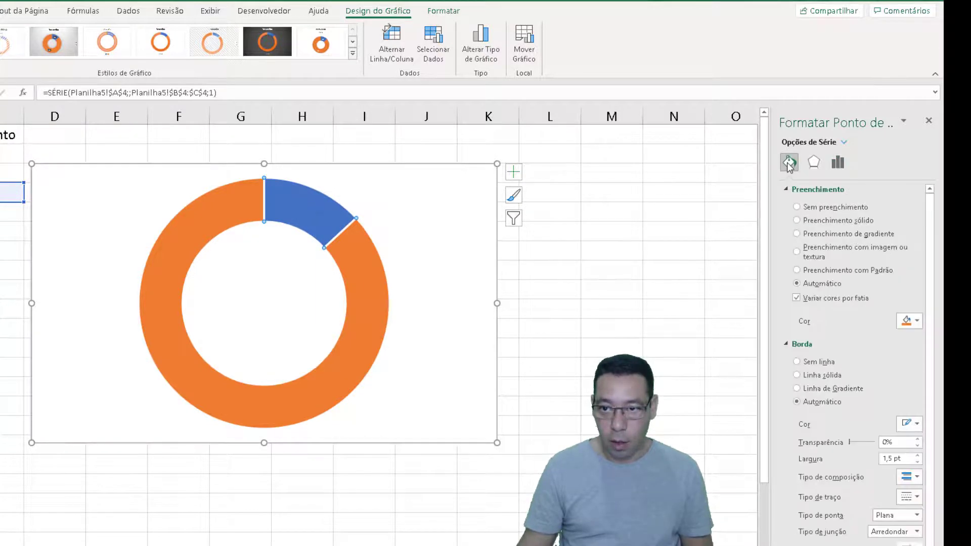
pyautogui.click(797, 207)
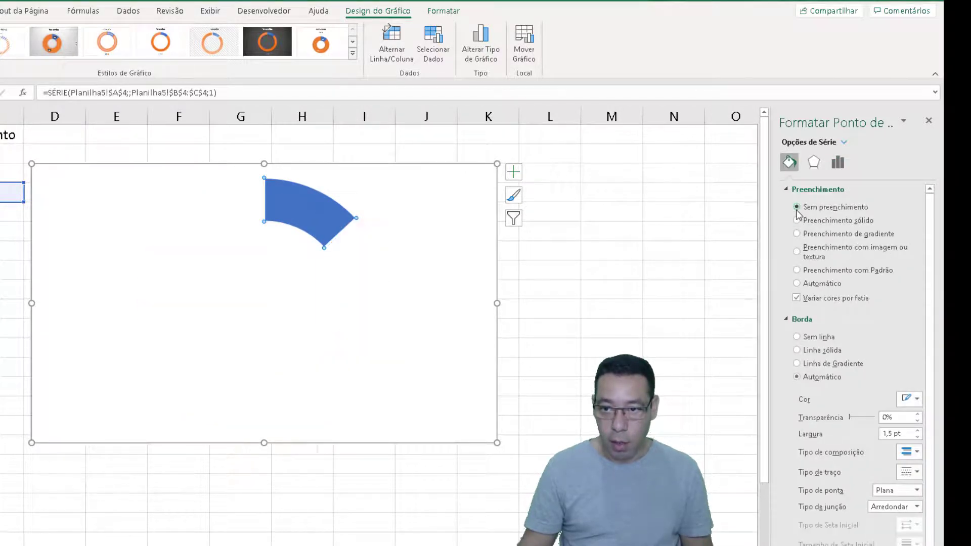
pyautogui.click(804, 338)
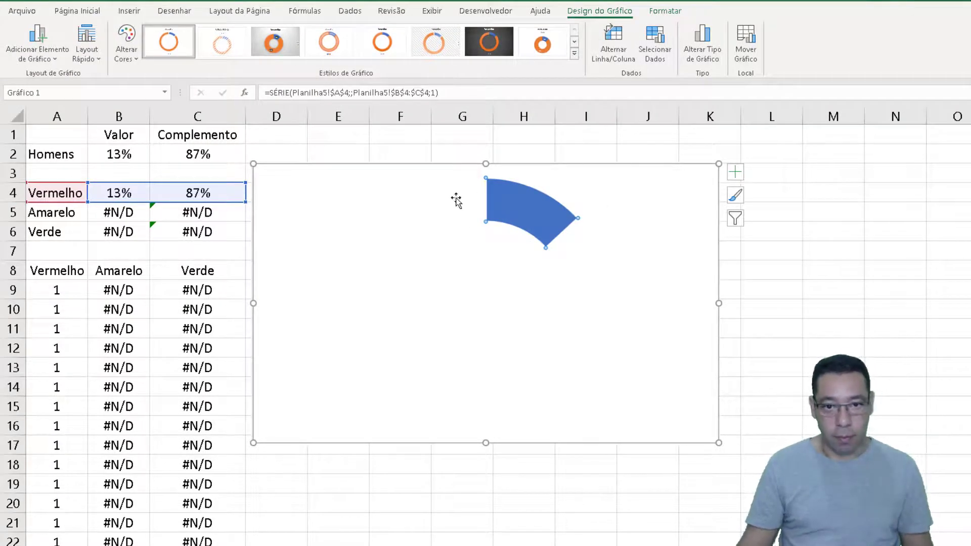
# Add a data series named Marcações to the chart, taking its values from the Vermelho segment column, A9:A29
pyautogui.moveTo(545, 212)
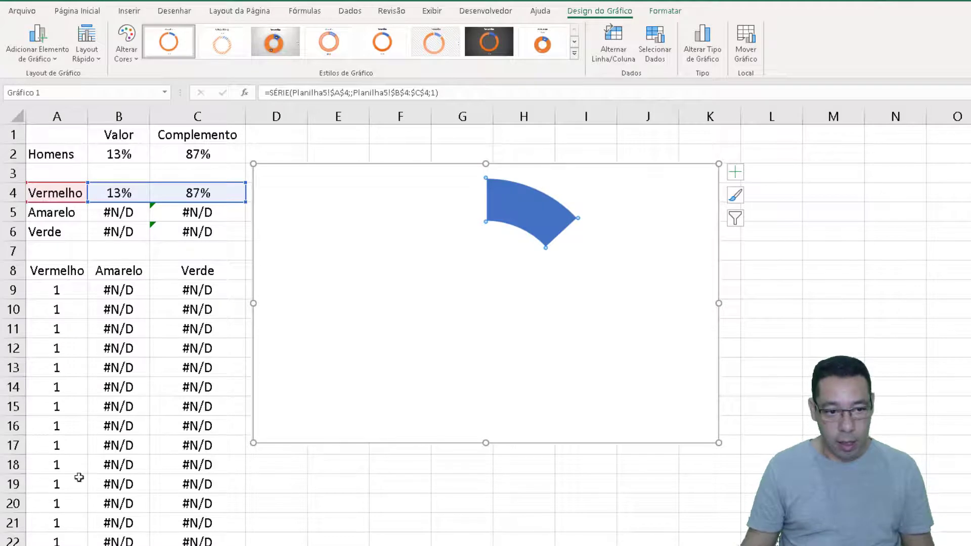
pyautogui.rightClick(631, 219)
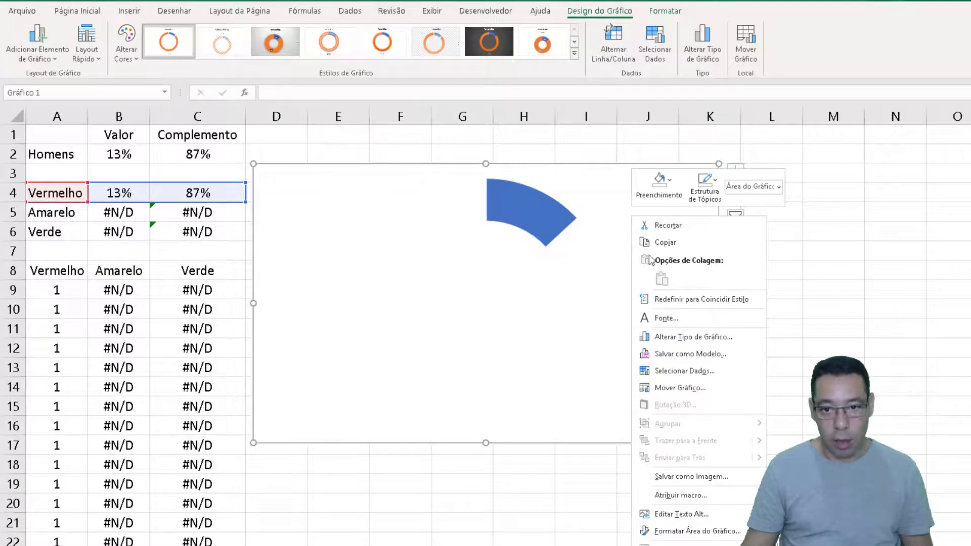
pyautogui.click(666, 371)
pyautogui.click(261, 273)
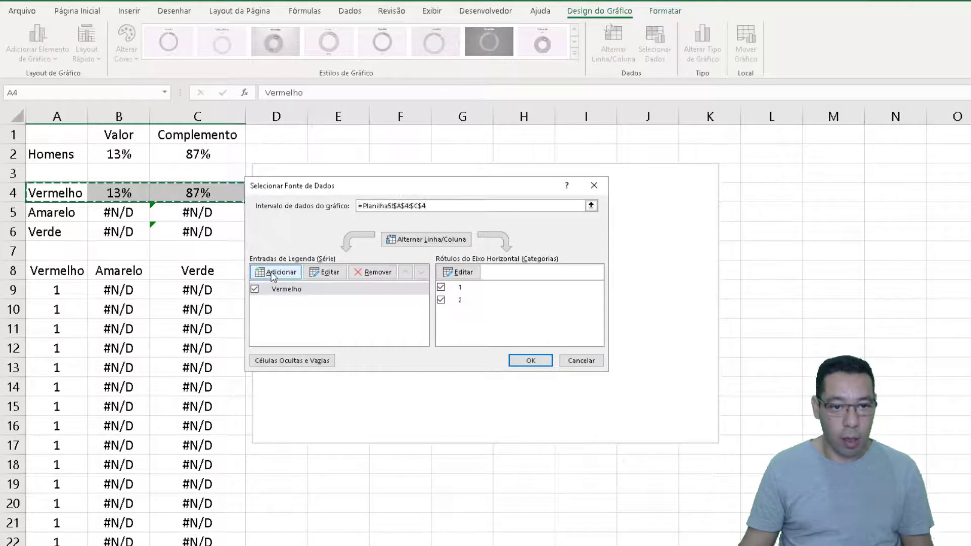
pyautogui.write('Ma')
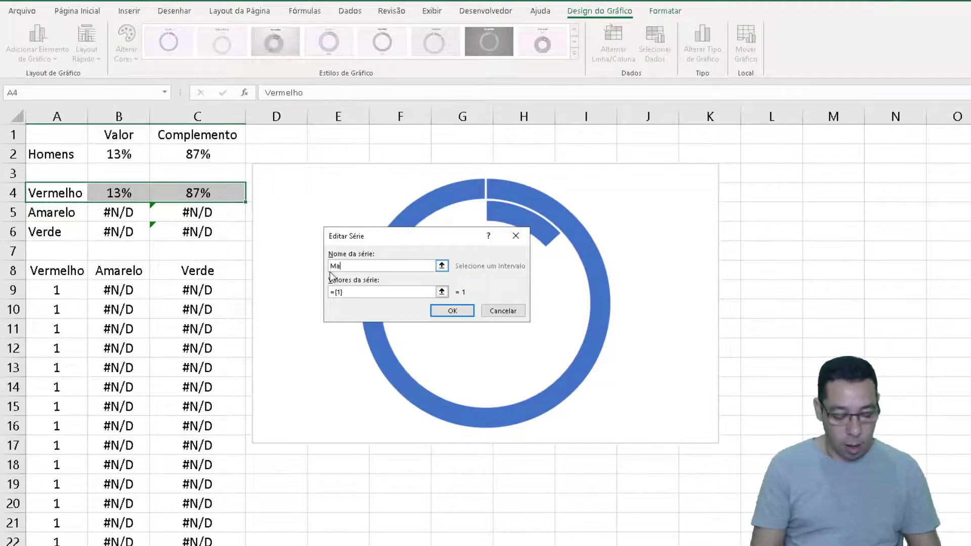
pyautogui.write('rcações')
pyautogui.press('Tab')
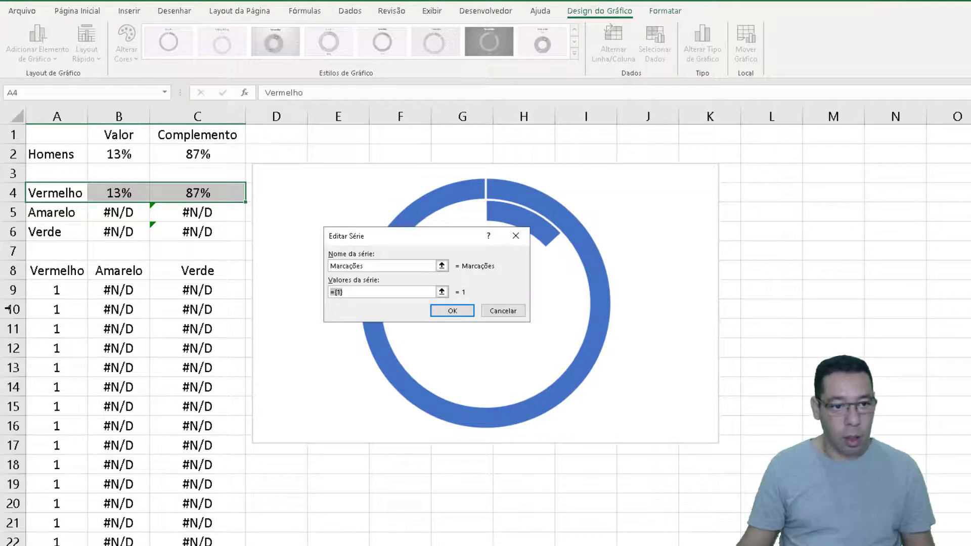
pyautogui.moveTo(48, 289); pyautogui.dragTo(60, 541)
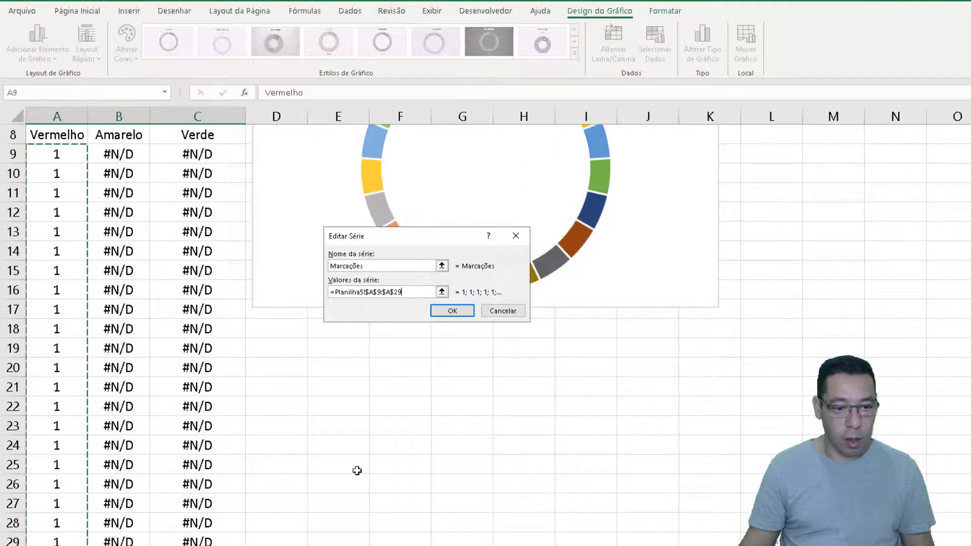
pyautogui.moveTo(411, 237); pyautogui.dragTo(244, 156)
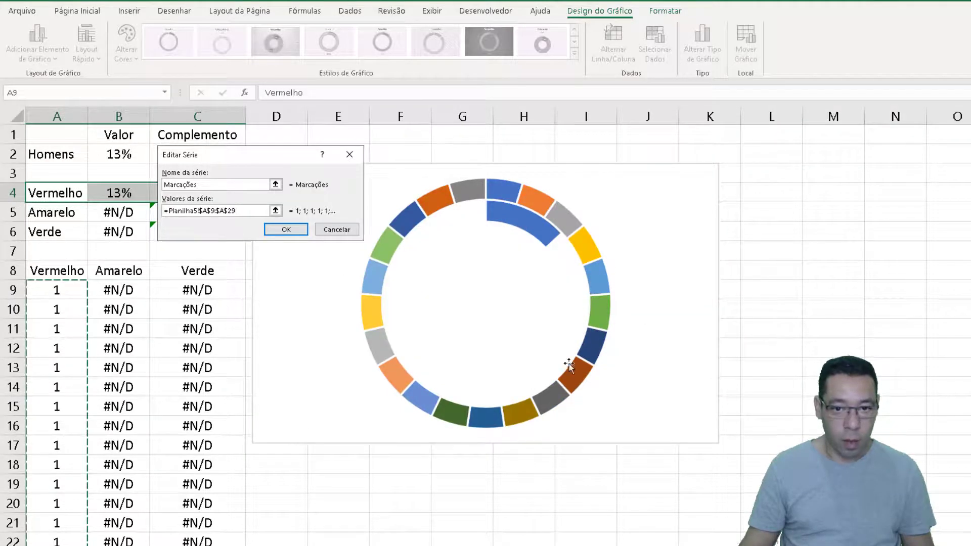
pyautogui.click(285, 231)
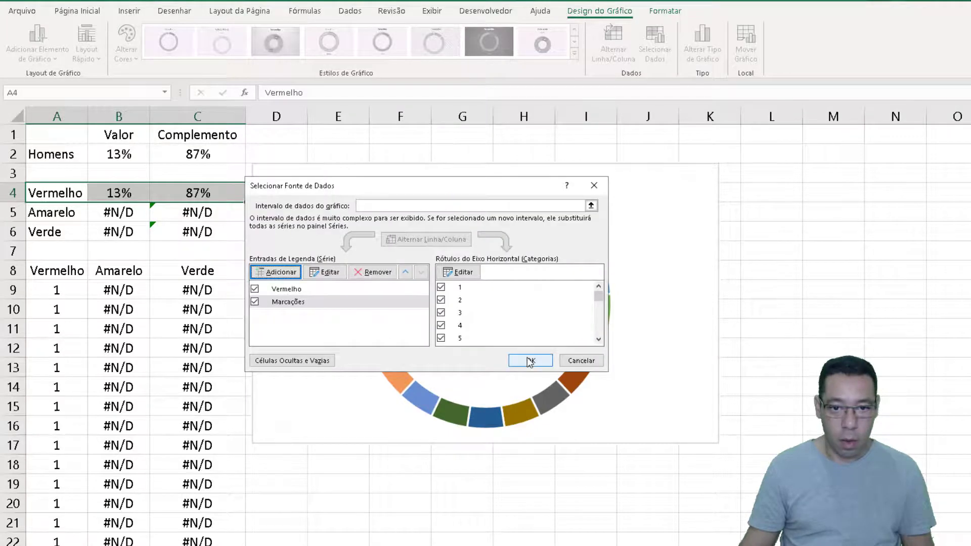
pyautogui.click(530, 361)
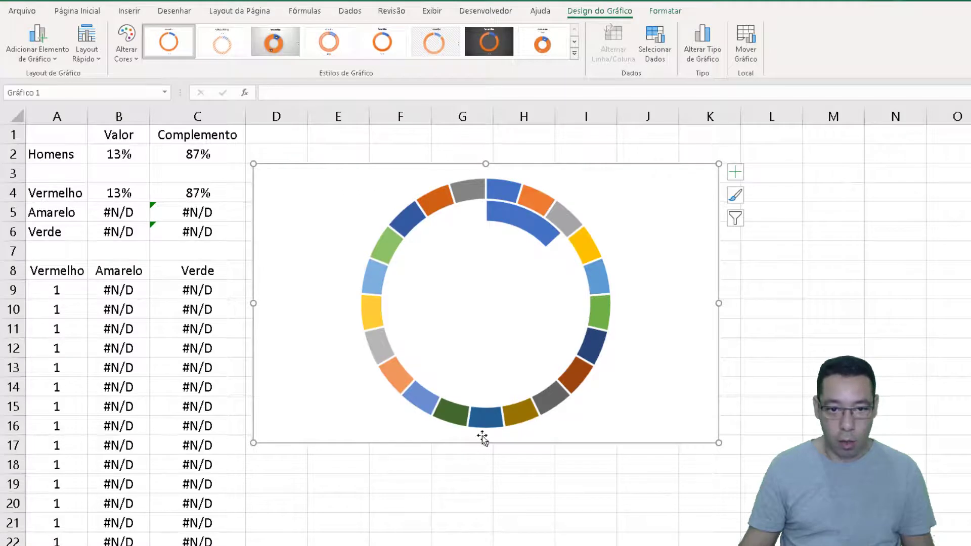
# Give all segments of the outer Marcações ring a solid light orange fill
pyautogui.click(466, 194)
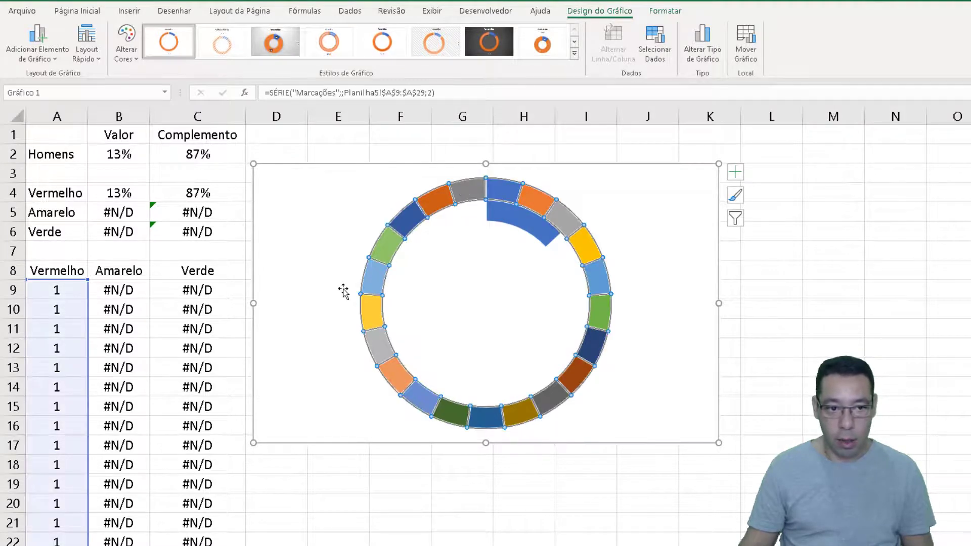
pyautogui.doubleClick(592, 249)
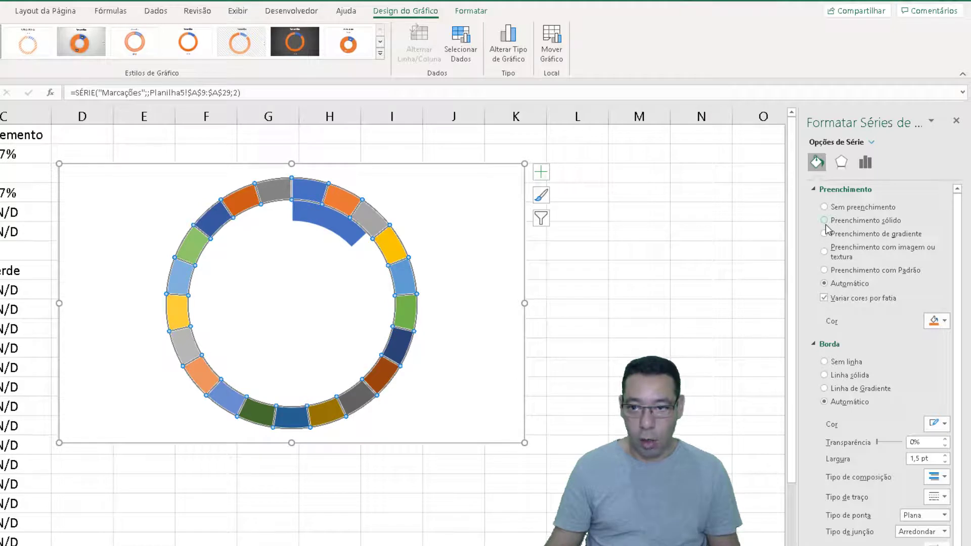
pyautogui.click(825, 223)
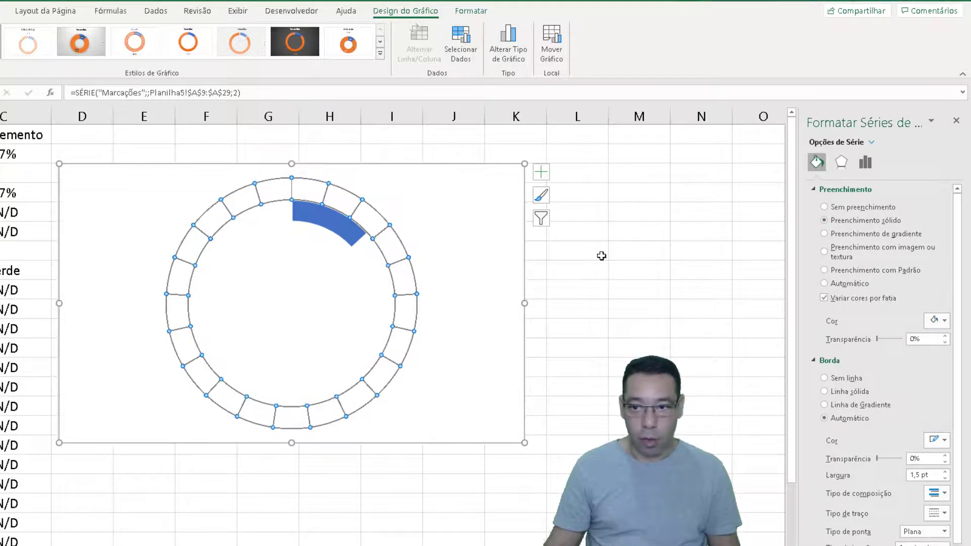
pyautogui.click(945, 320)
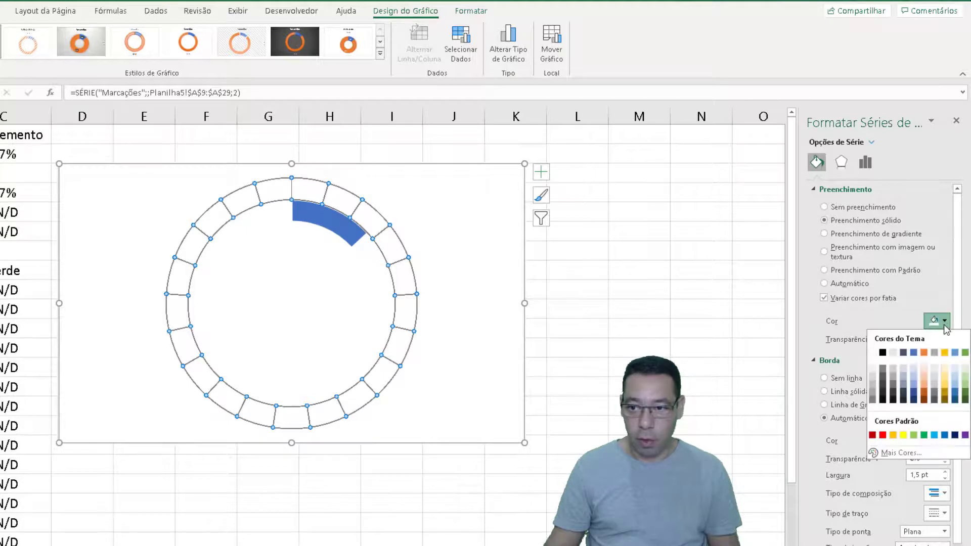
pyautogui.click(925, 383)
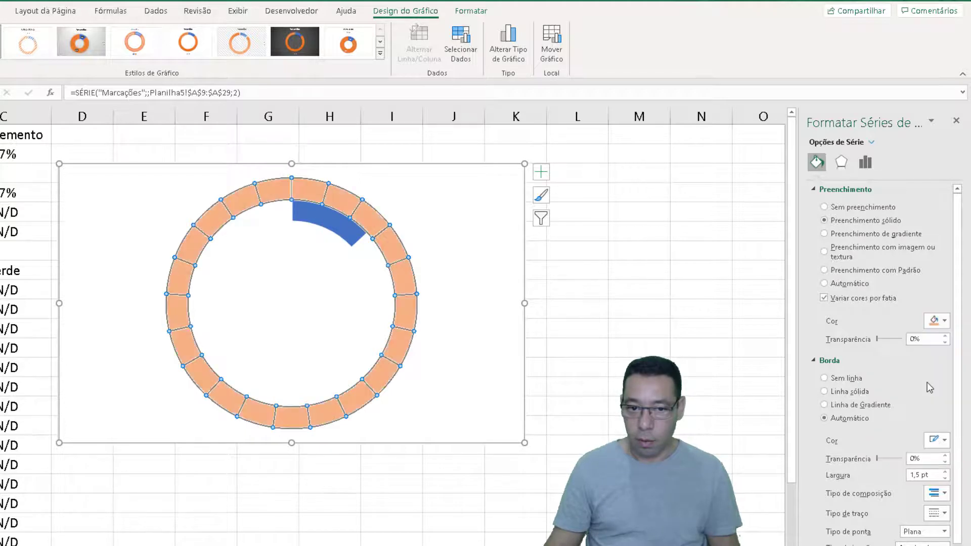
pyautogui.click(945, 321)
pyautogui.click(943, 321)
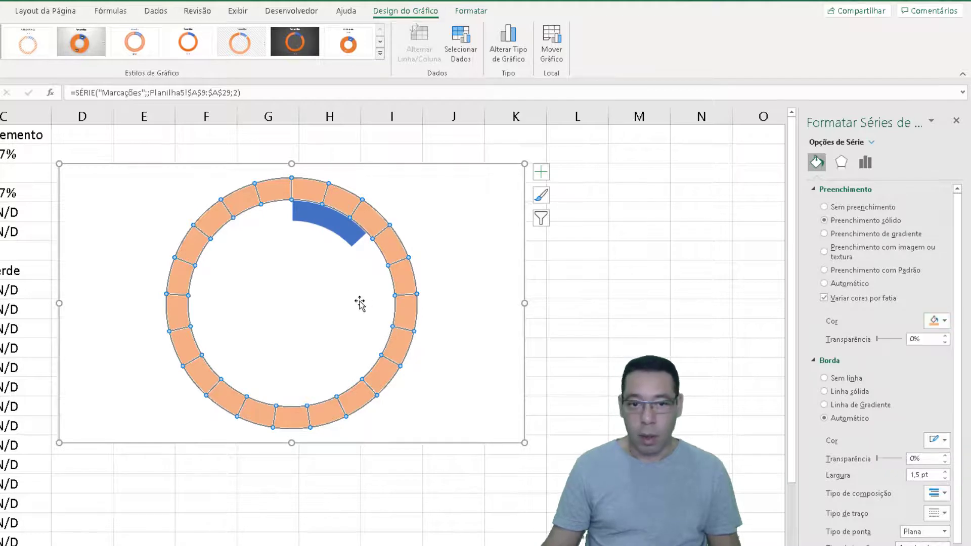
# Fill the inner Vermelho series with dark red, and set its complement slice to no fill
pyautogui.click(327, 226)
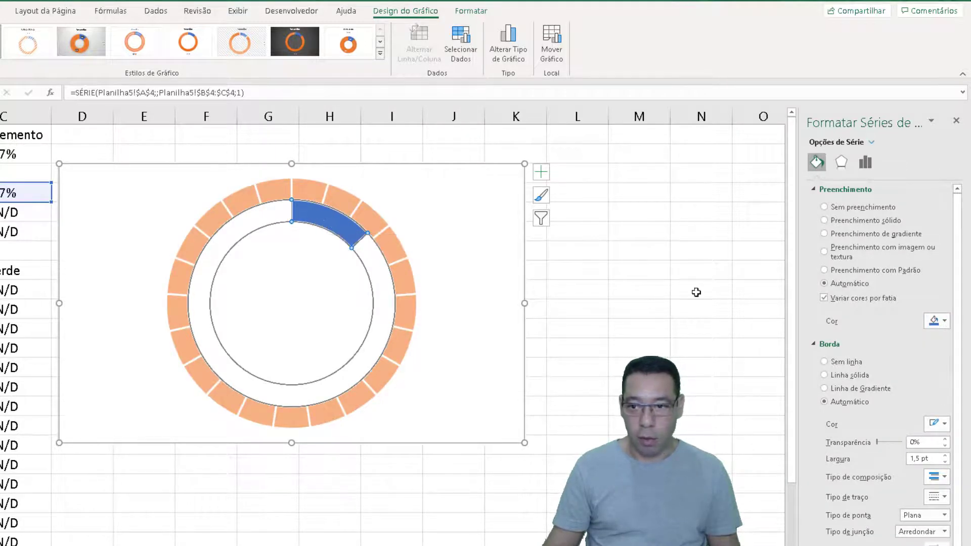
pyautogui.click(944, 322)
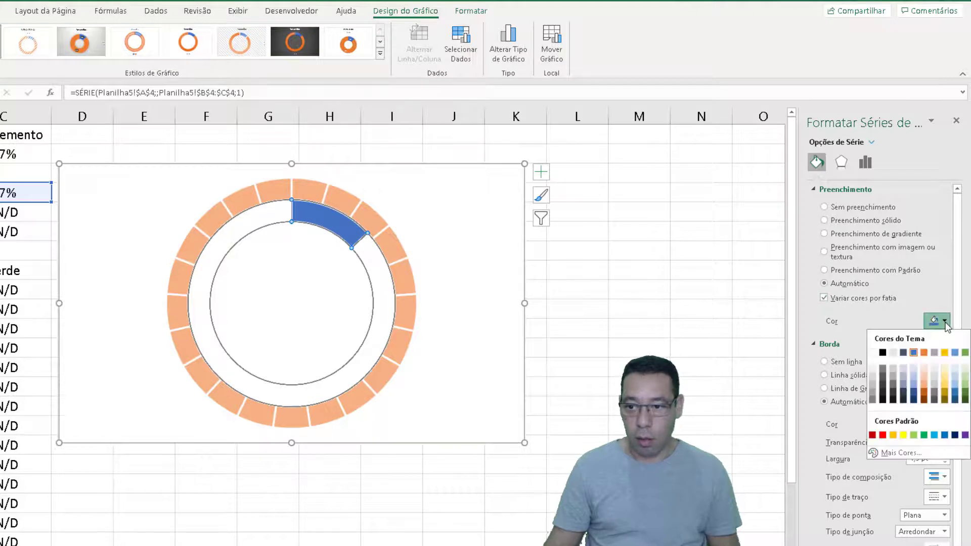
pyautogui.click(872, 435)
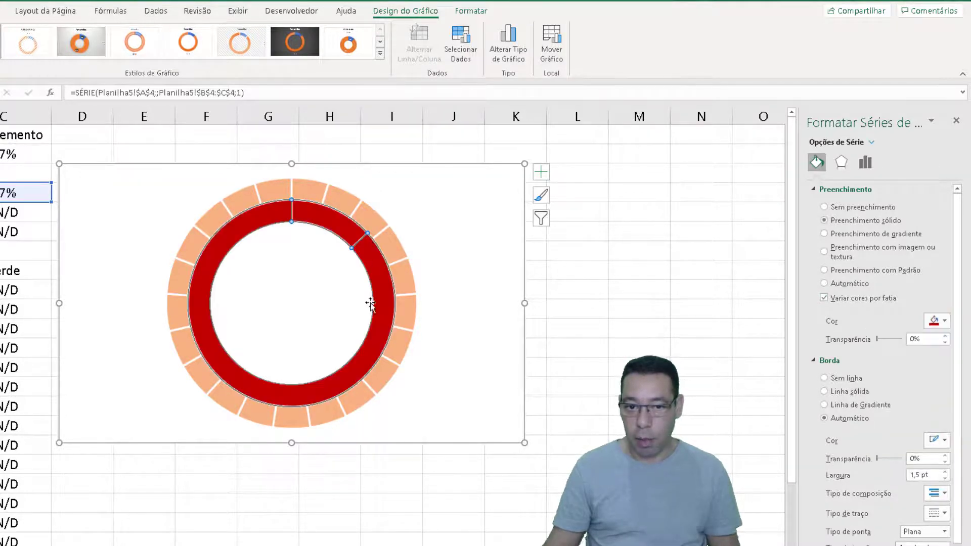
pyautogui.click(219, 360)
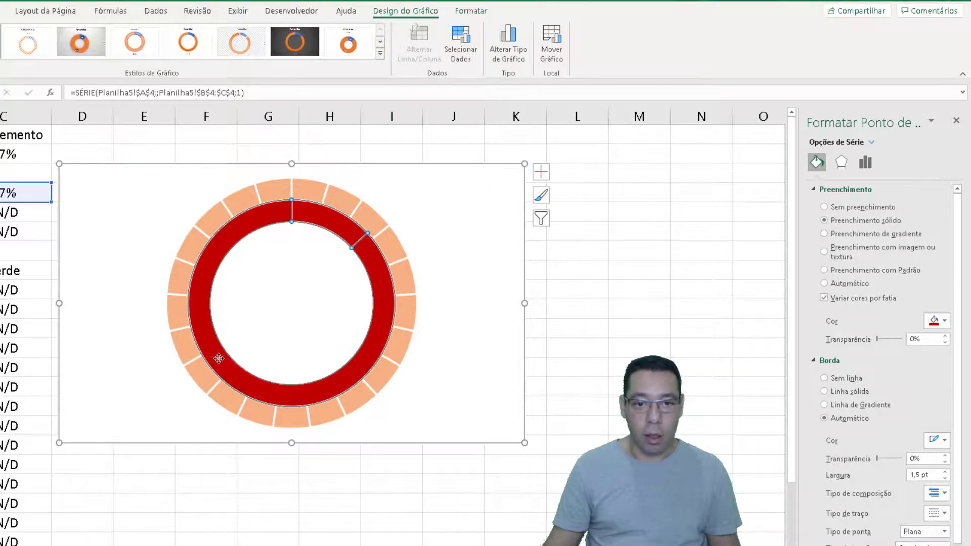
pyautogui.click(824, 208)
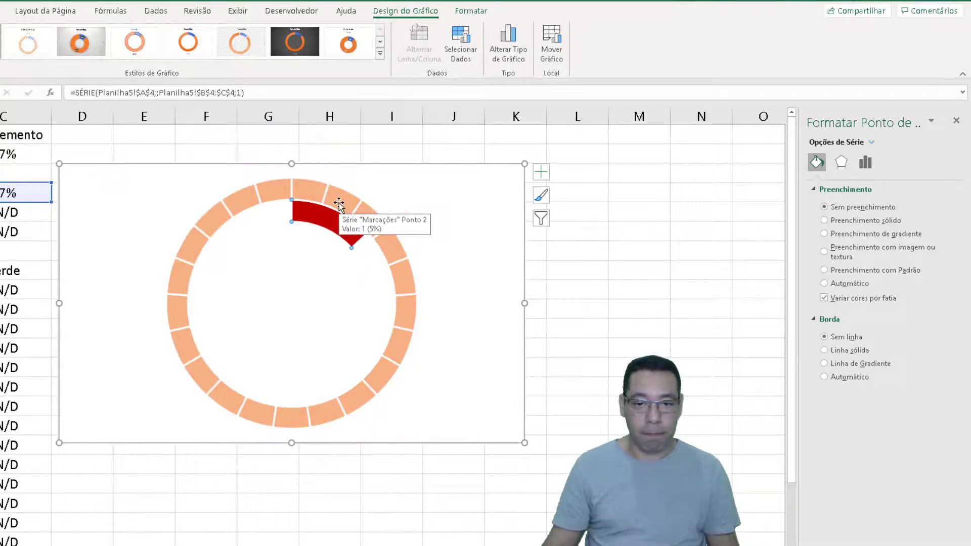
# Try to plot the Marcações series on the secondary axis of the combination chart
pyautogui.rightClick(339, 202)
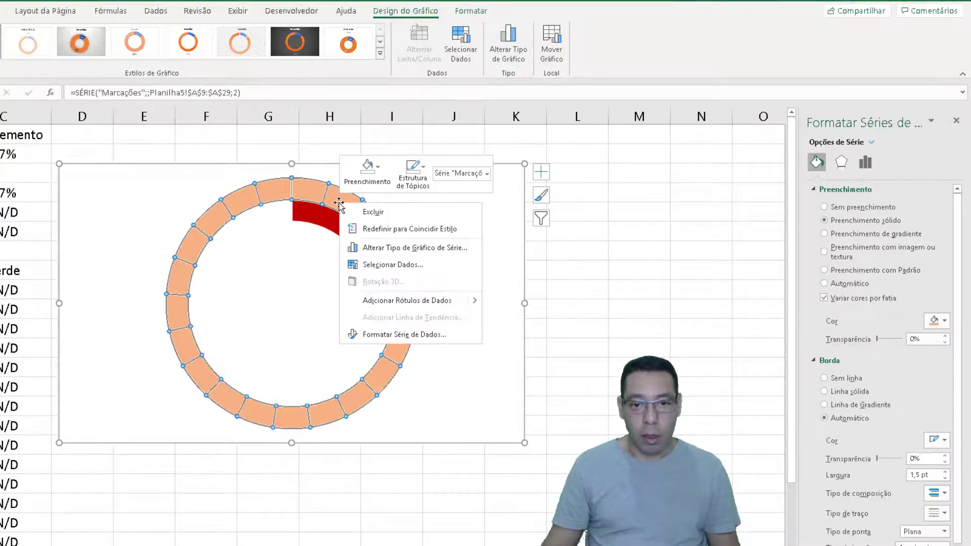
pyautogui.click(382, 248)
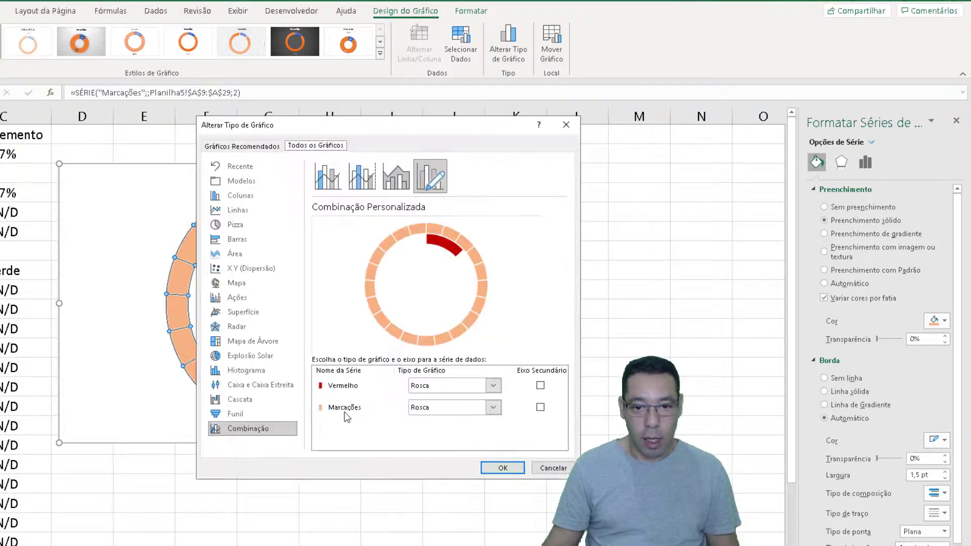
pyautogui.click(540, 408)
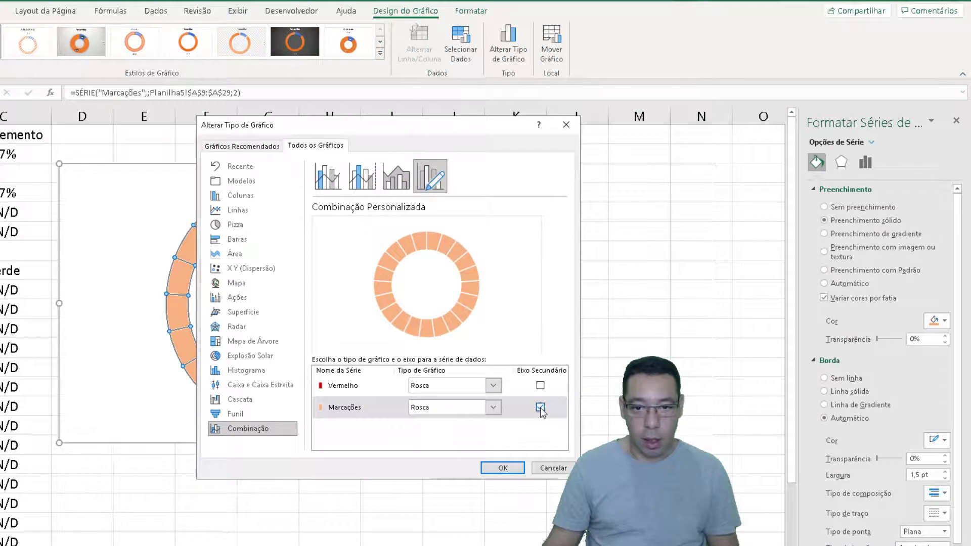
pyautogui.click(503, 467)
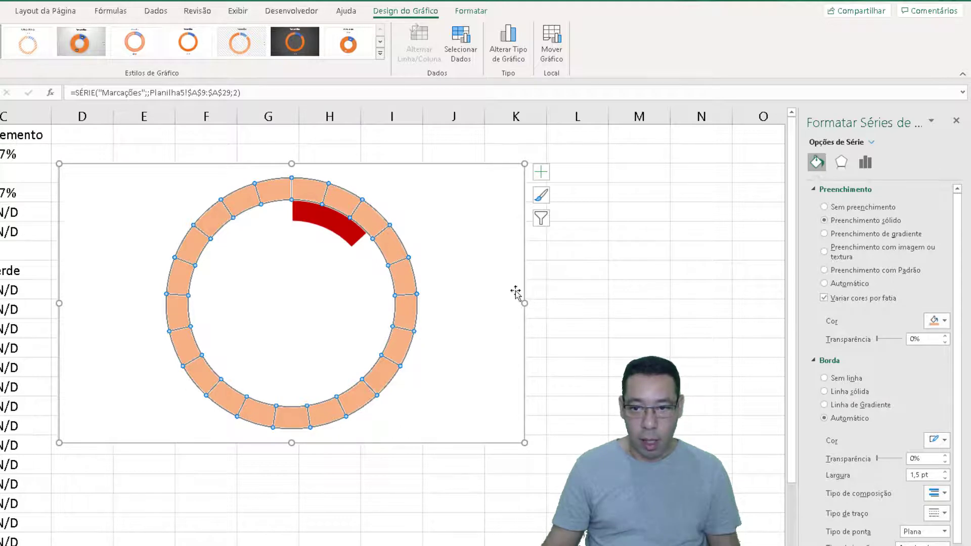
# Set the fill transparency of the Marcações ring to 50%
pyautogui.moveTo(929, 337); pyautogui.dragTo(879, 339)
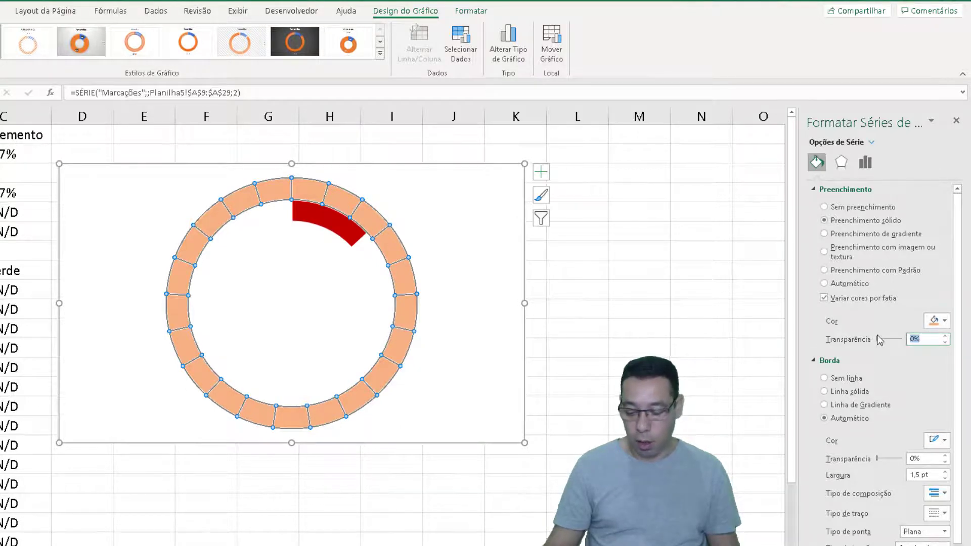
pyautogui.write('50')
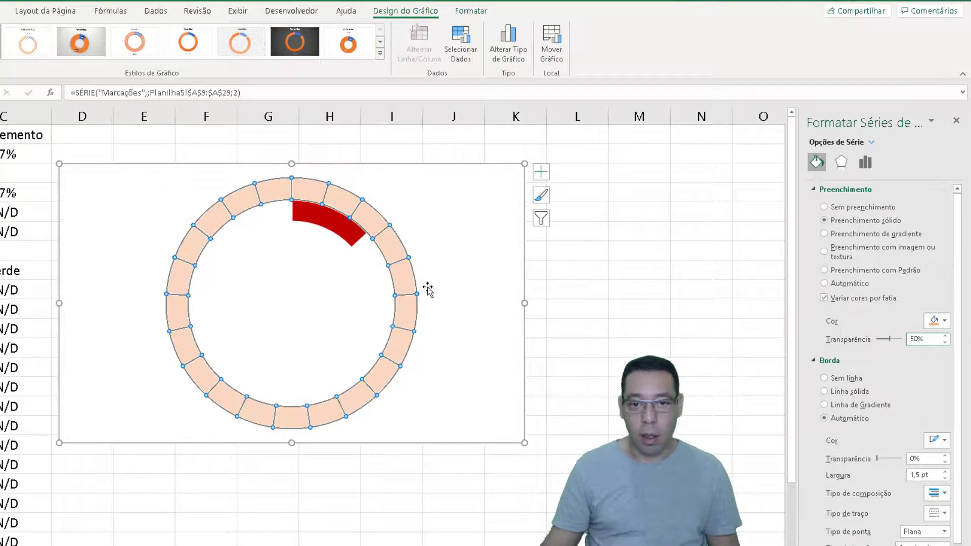
# Plot the Marcações doughnut series on the secondary axis so it overlays the Vermelho series
pyautogui.rightClick(387, 251)
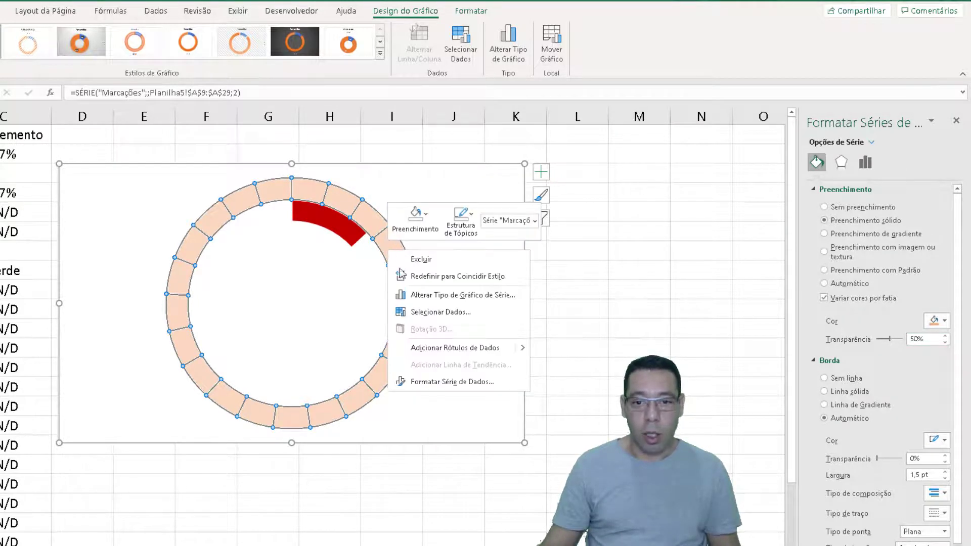
pyautogui.click(423, 295)
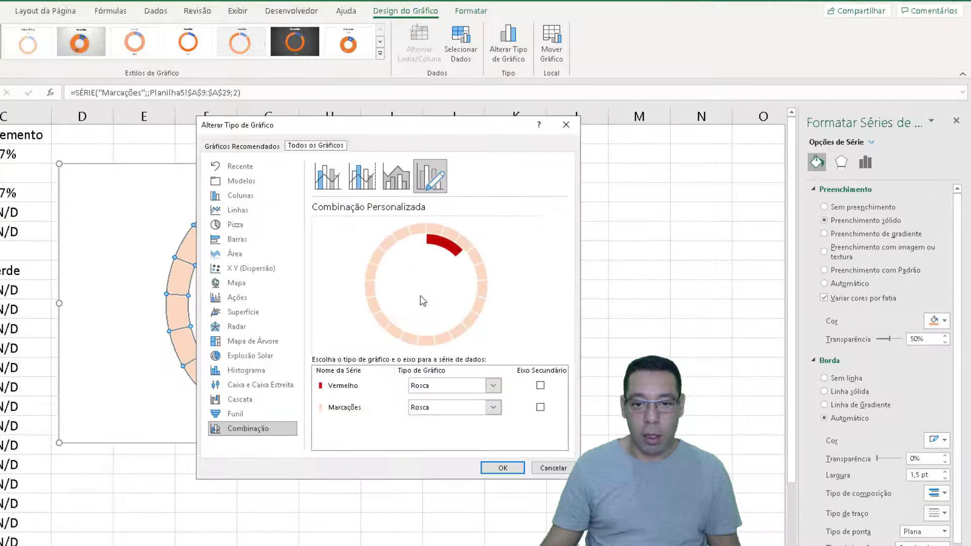
pyautogui.click(540, 407)
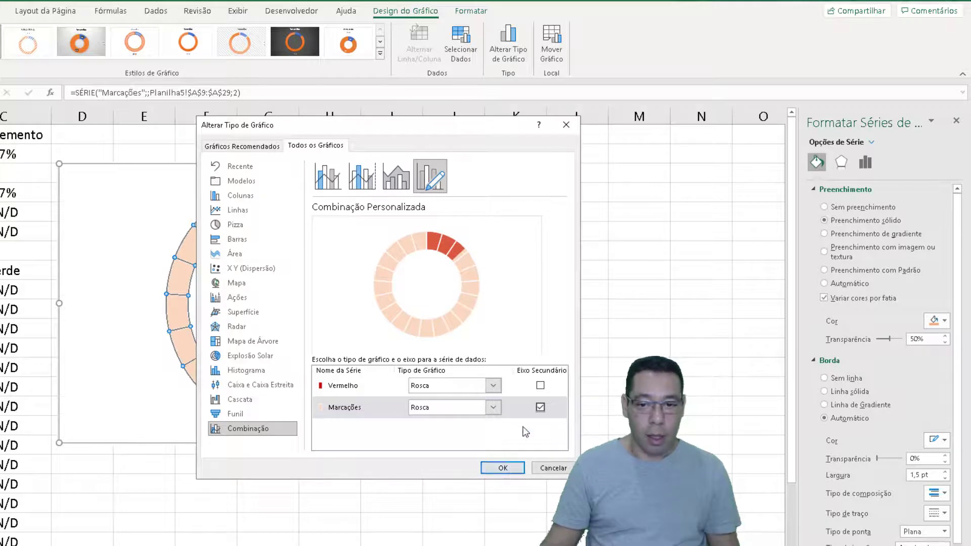
pyautogui.click(502, 467)
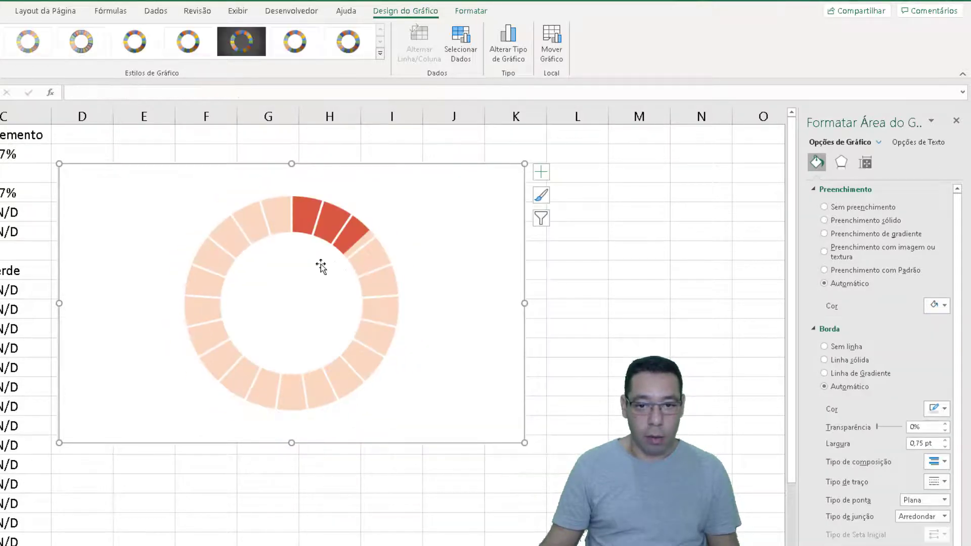
pyautogui.click(582, 388)
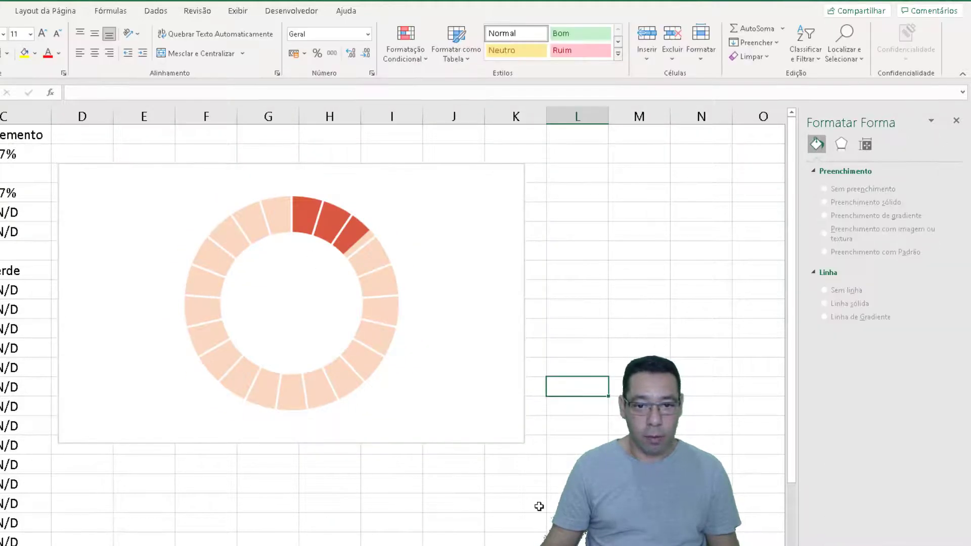
# Recalculate the random percentage repeatedly and compare the chart with the Vermelho values in row 4 and column A
pyautogui.press('F9')
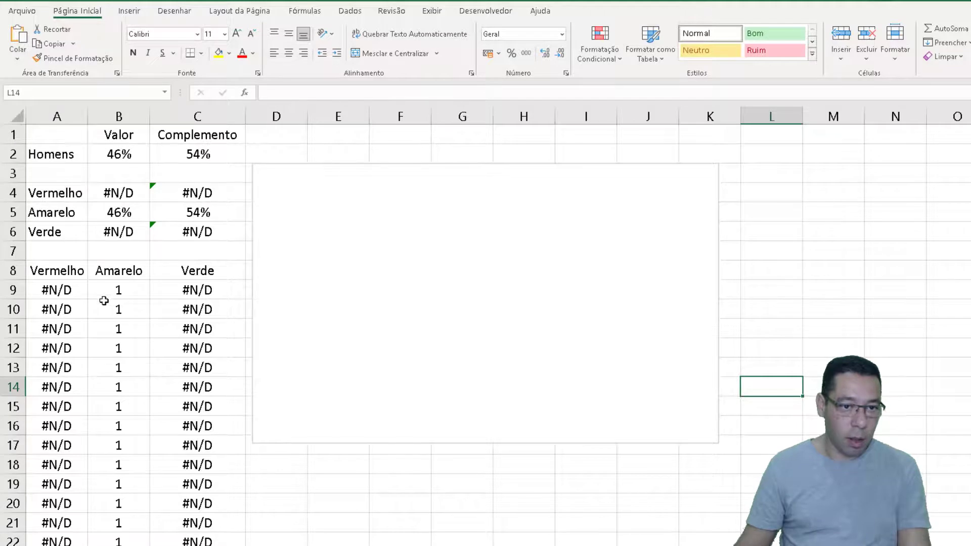
pyautogui.moveTo(74, 202); pyautogui.dragTo(185, 201)
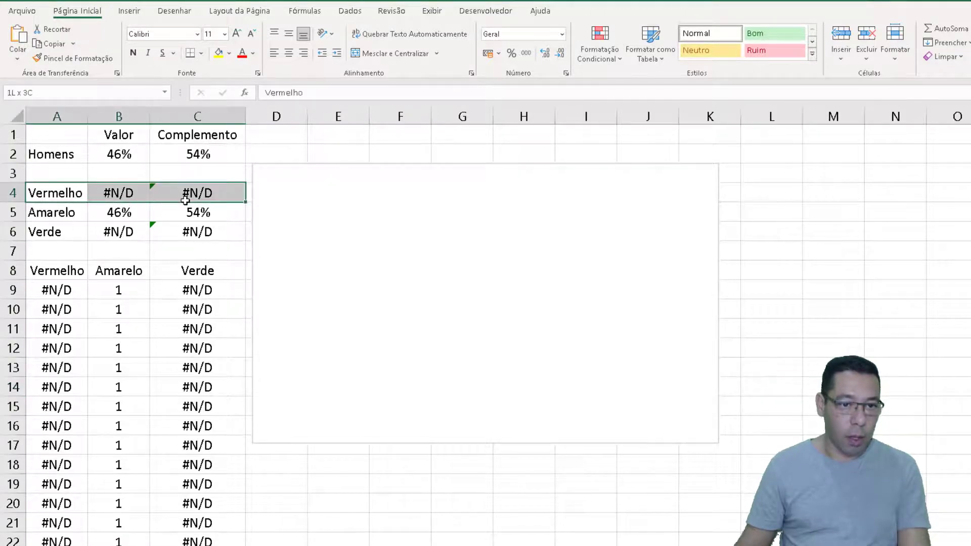
pyautogui.moveTo(65, 284); pyautogui.dragTo(81, 349)
pyautogui.click(104, 339)
pyautogui.press('F9')
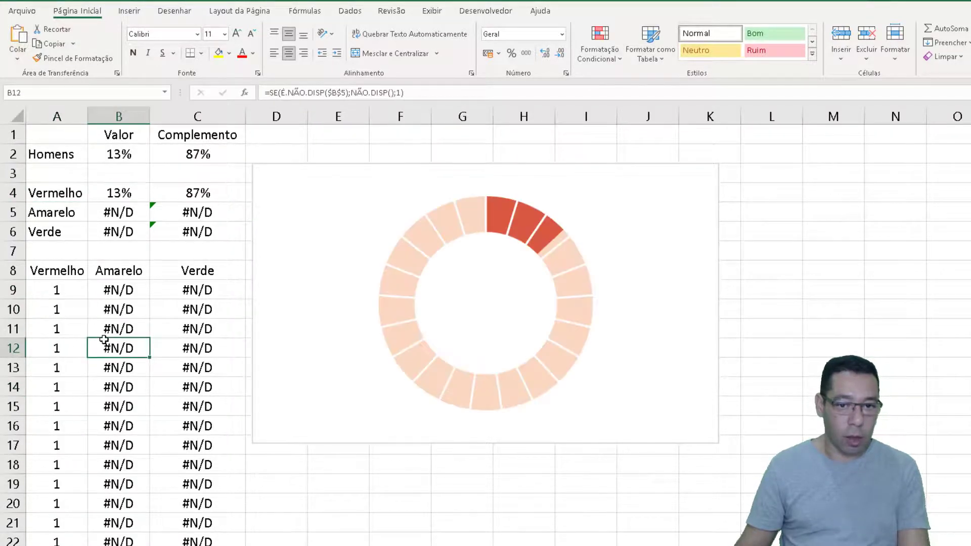
pyautogui.press('F9')
pyautogui.press('F9')
pyautogui.press('F9')
pyautogui.press('F9')
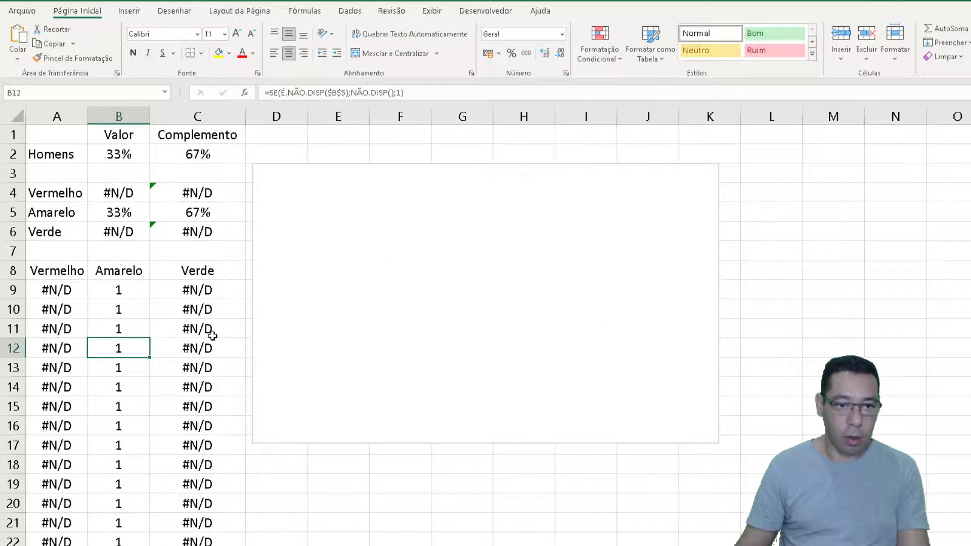
pyautogui.press('F9')
pyautogui.press('F9')
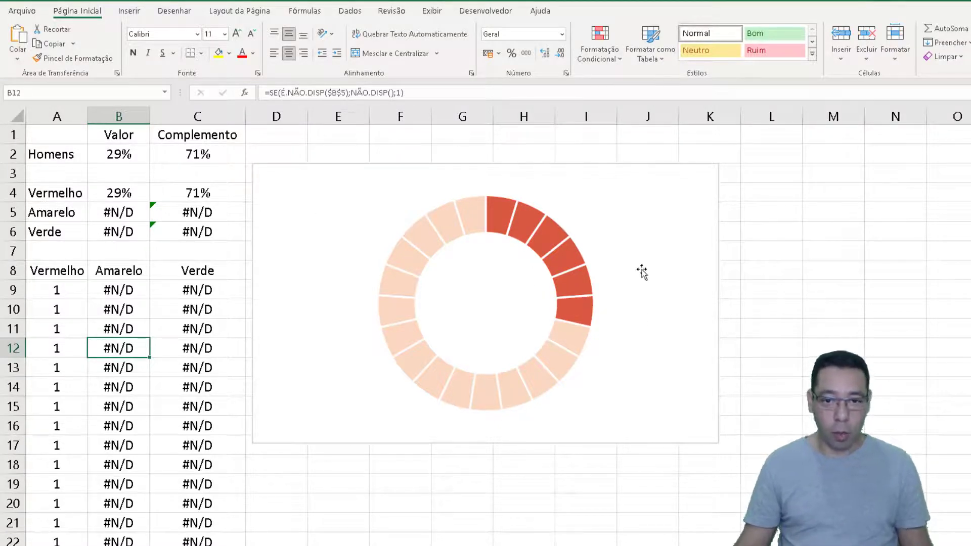
# Duplicate the Vermelho chart, move the original out to column O, and place the copy beside the data at column D
pyautogui.click(373, 171)
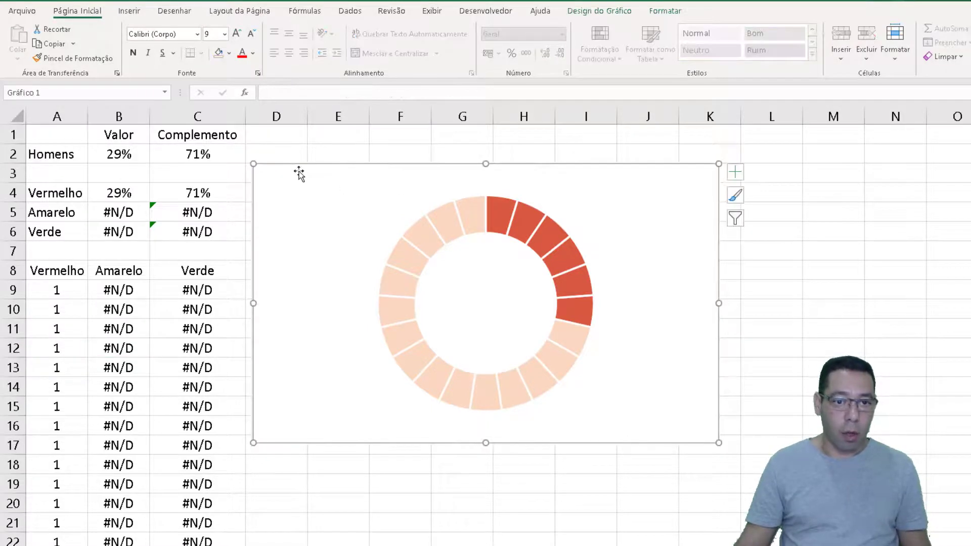
pyautogui.moveTo(280, 177); pyautogui.dragTo(529, 309)
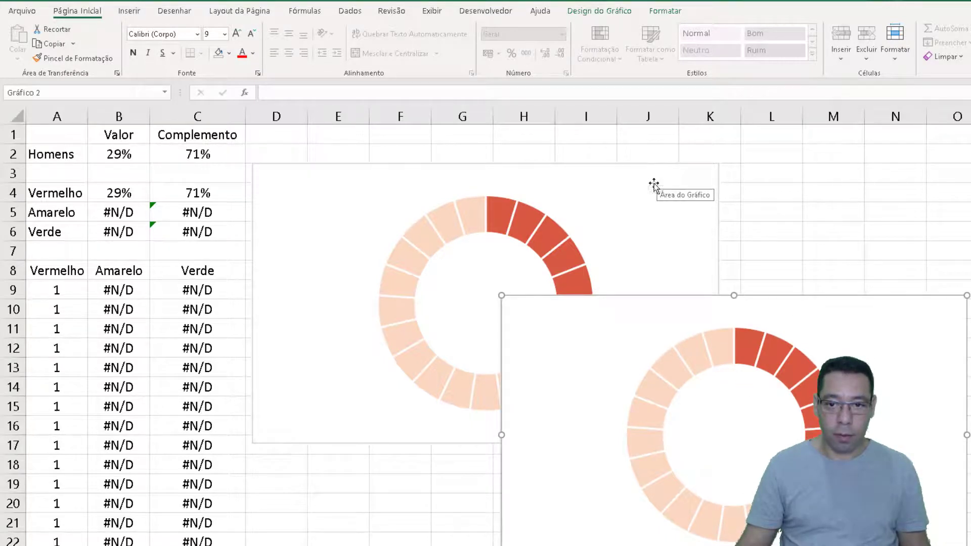
pyautogui.moveTo(258, 171); pyautogui.dragTo(960, 158)
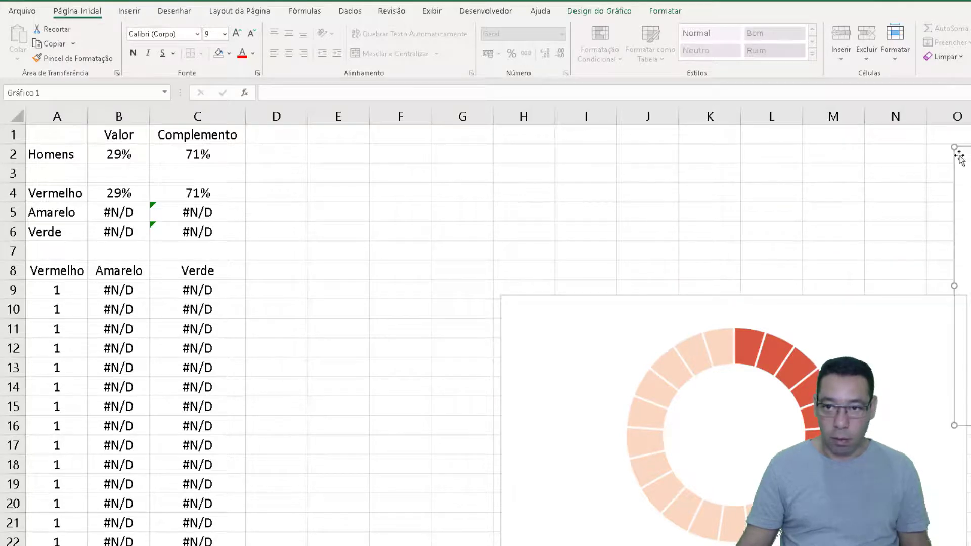
pyautogui.moveTo(518, 304); pyautogui.dragTo(269, 158)
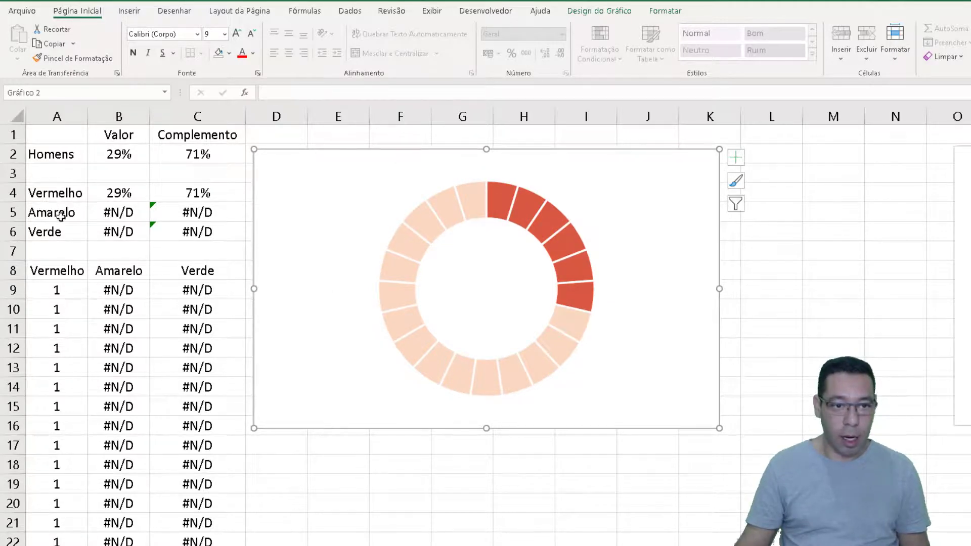
# Edit the copied chart's Vermelho series to take its name from A5 and its values from B5:C5
pyautogui.click(476, 203)
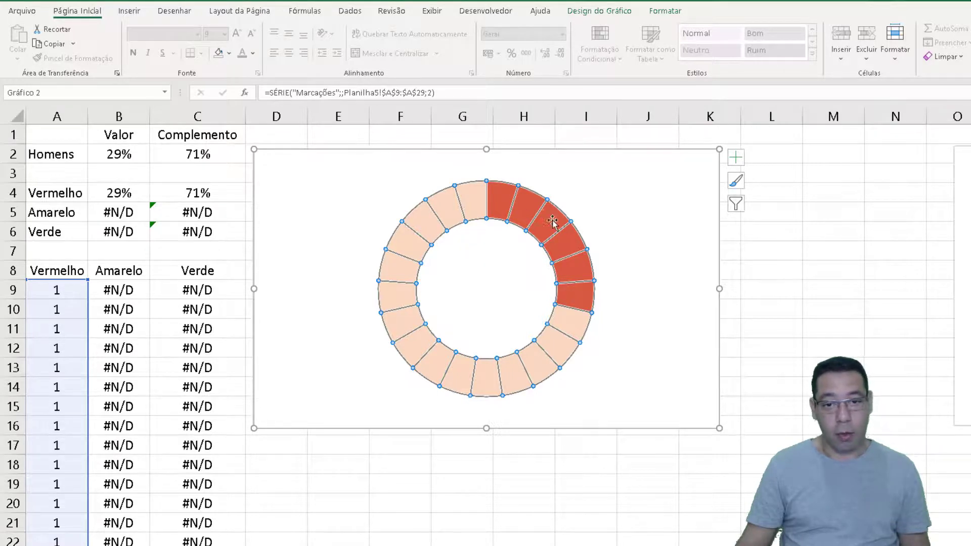
pyautogui.click(617, 238)
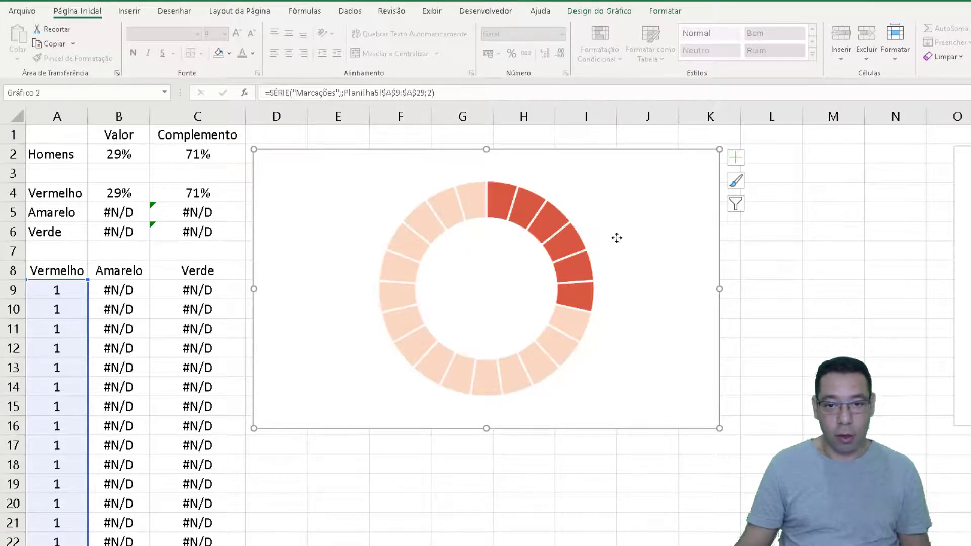
pyautogui.rightClick(617, 237)
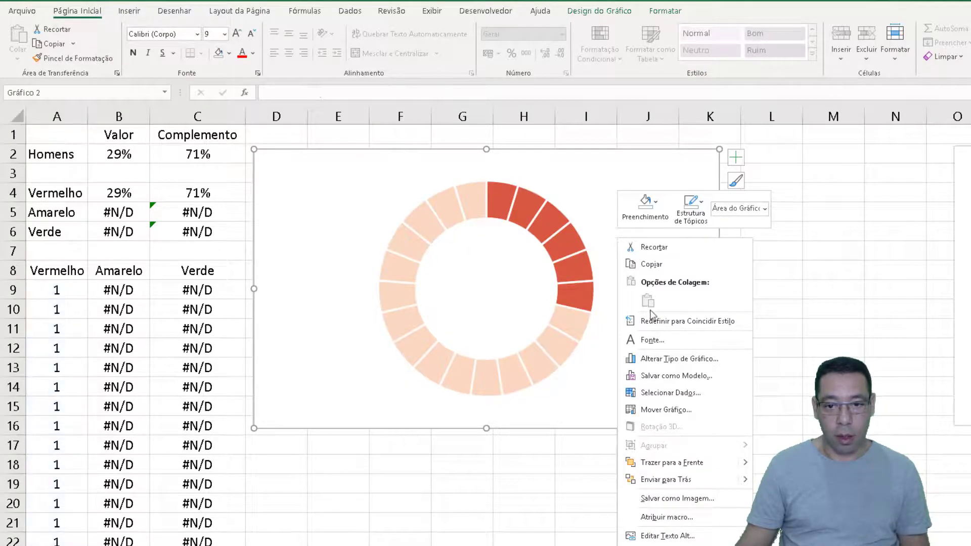
pyautogui.click(660, 392)
pyautogui.click(275, 290)
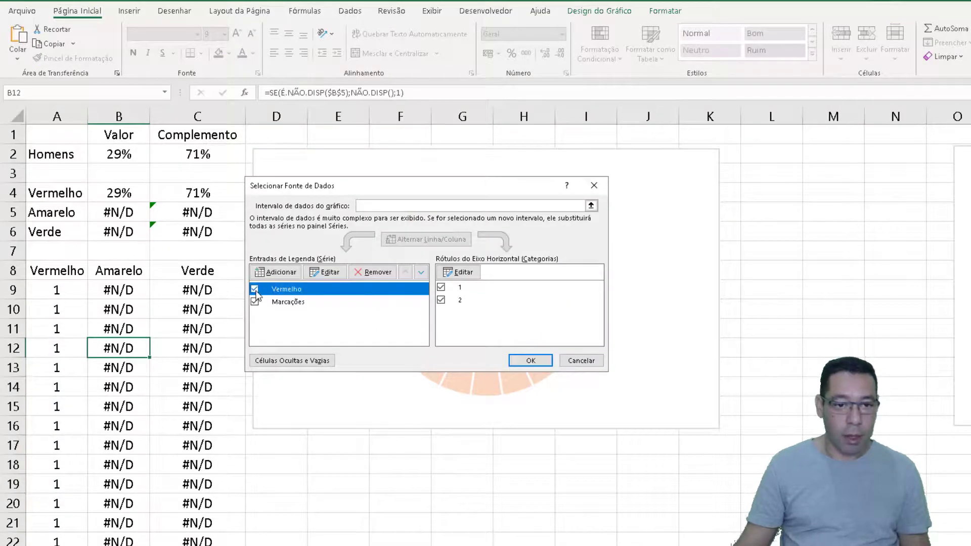
pyautogui.click(318, 273)
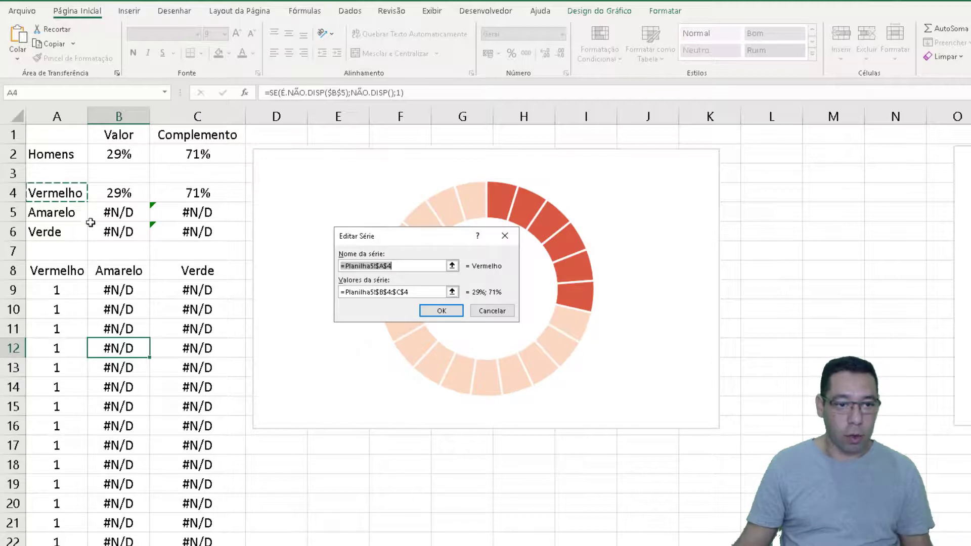
pyautogui.click(44, 213)
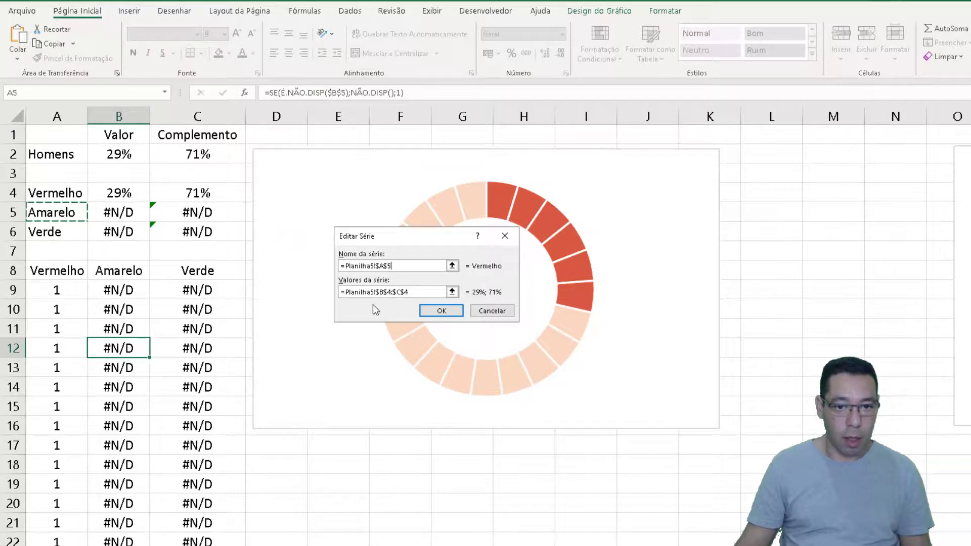
pyautogui.click(384, 293)
pyautogui.moveTo(117, 211); pyautogui.dragTo(197, 212)
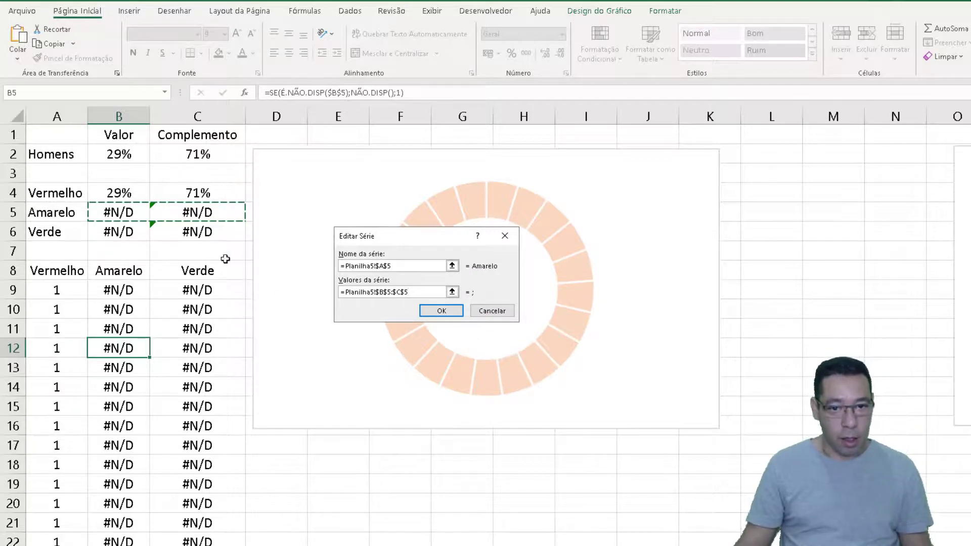
pyautogui.click(428, 312)
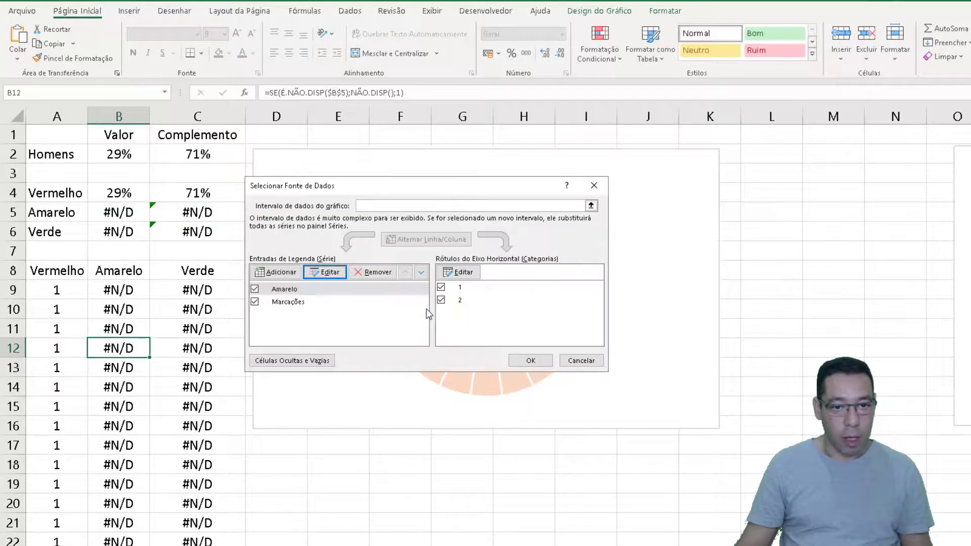
# Set the copied chart's Marcações series values to B9:B29 and apply the data source changes
pyautogui.click(288, 302)
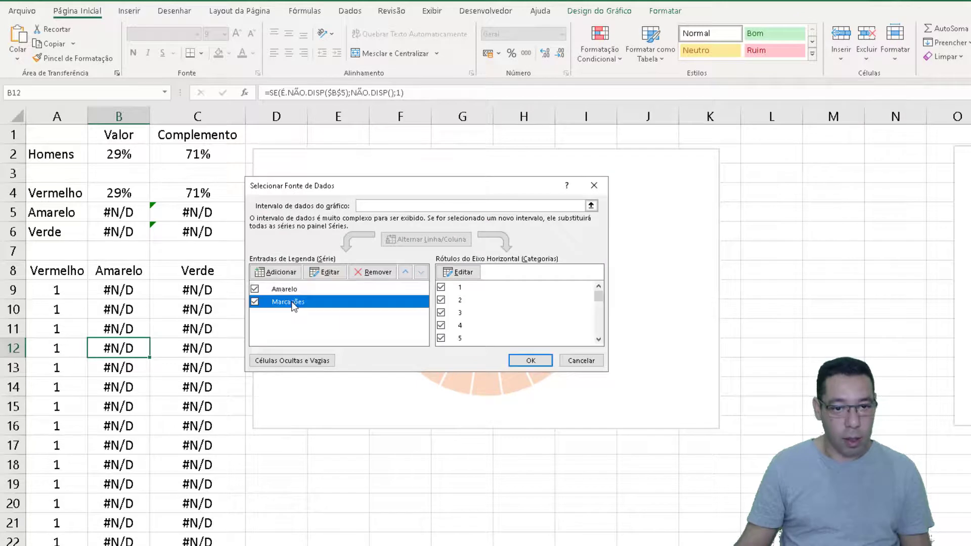
pyautogui.click(323, 273)
pyautogui.click(343, 288)
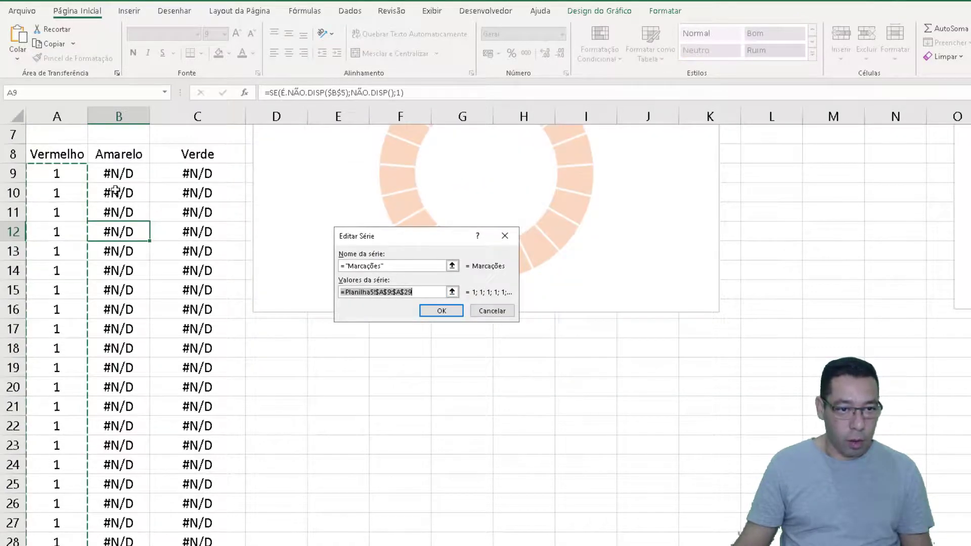
pyautogui.moveTo(117, 174); pyautogui.dragTo(120, 544)
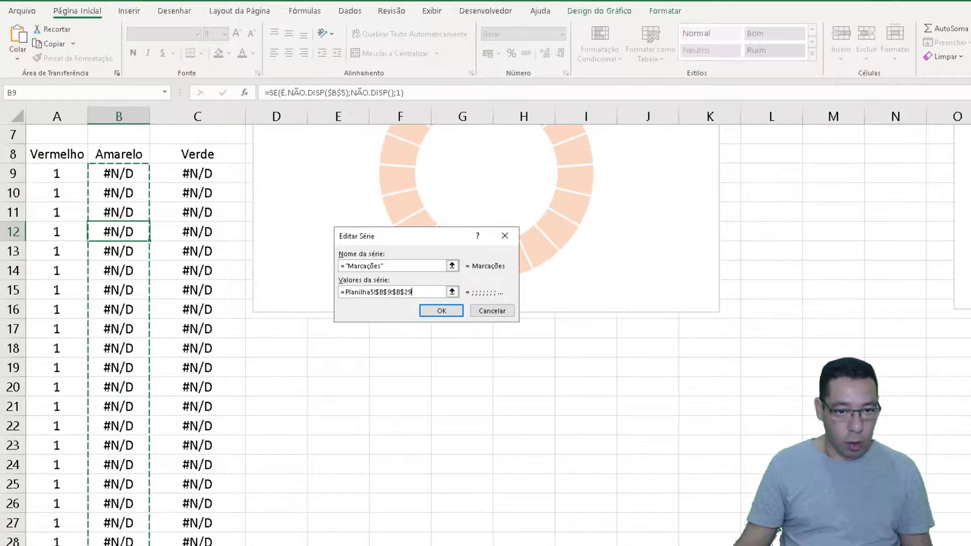
pyautogui.moveTo(406, 238); pyautogui.dragTo(370, 344)
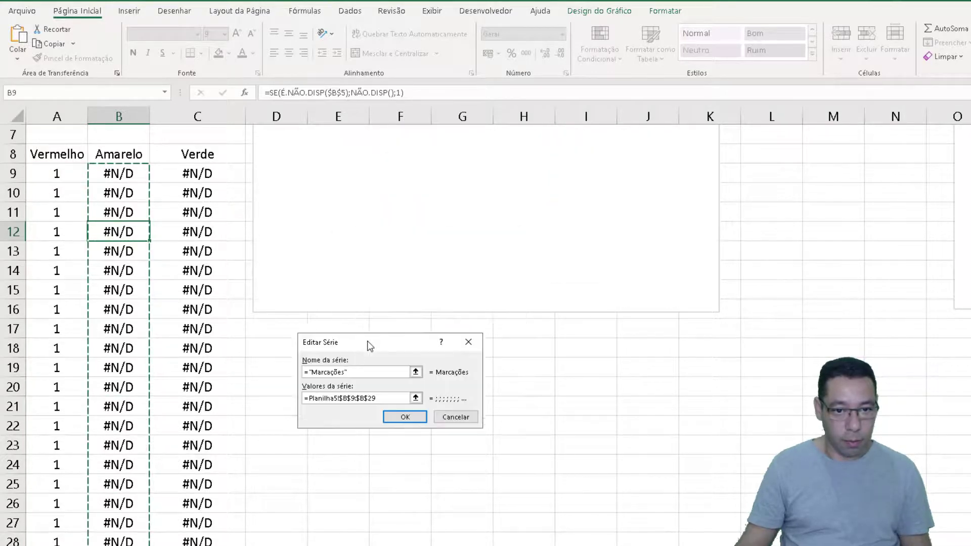
pyautogui.click(394, 420)
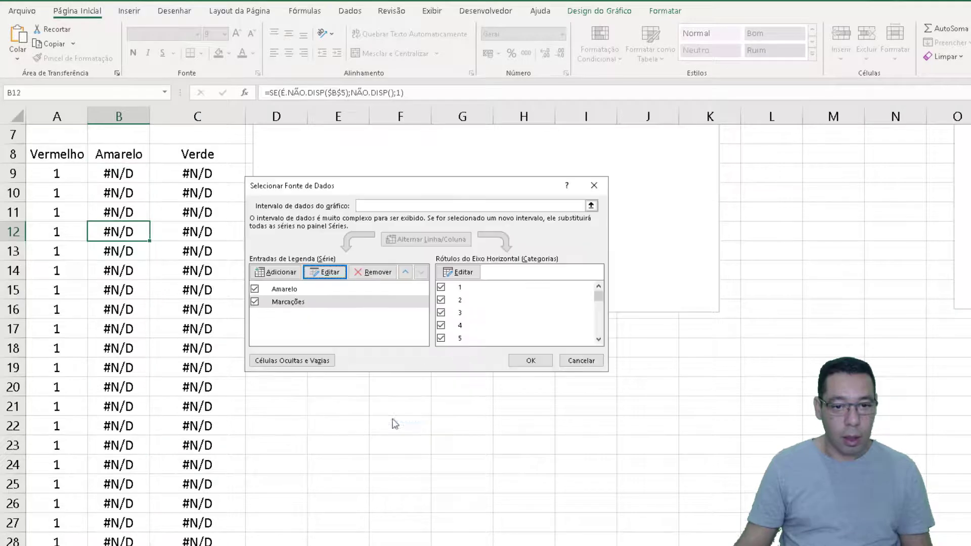
pyautogui.moveTo(361, 187); pyautogui.dragTo(389, 179)
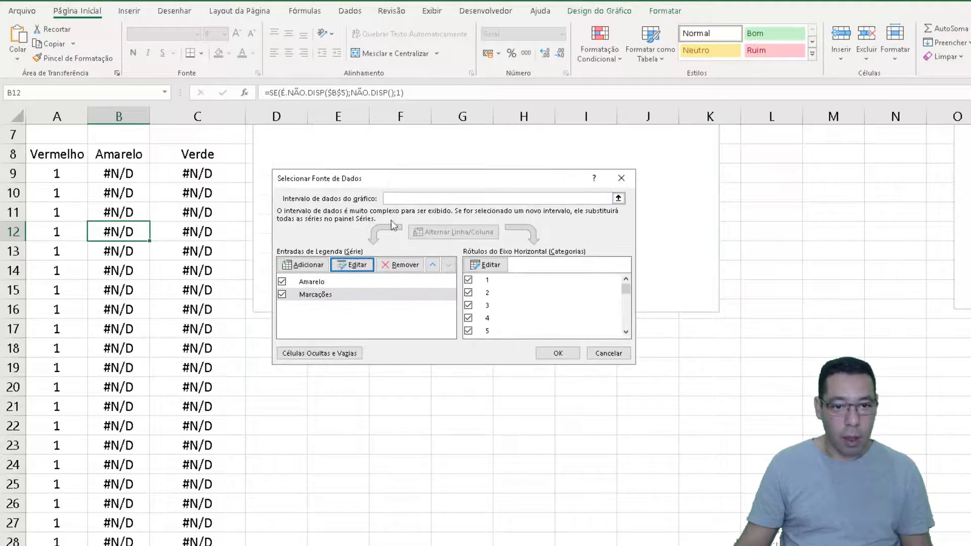
pyautogui.click(556, 353)
# Recalculate the random percentage until it falls in the Amarelo range
pyautogui.scroll(2, 455, 304)
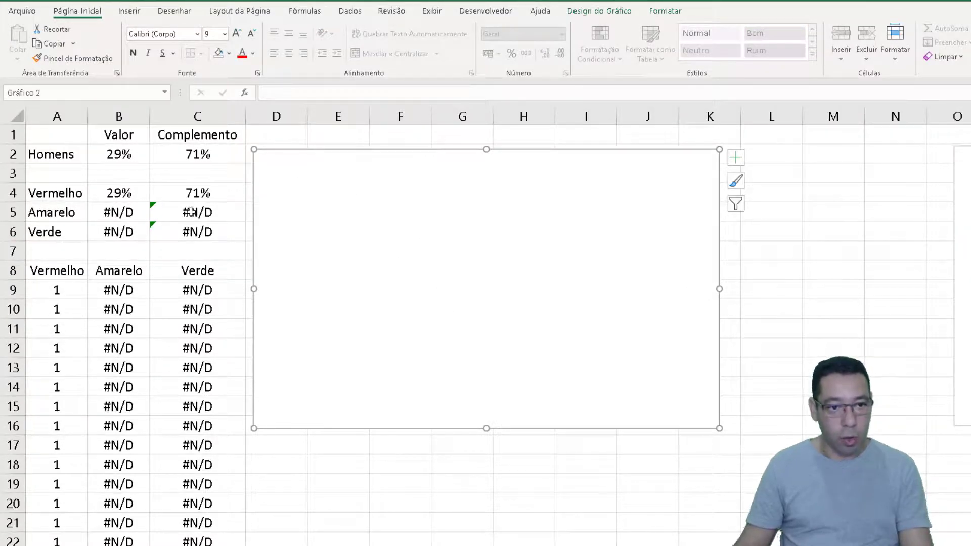
pyautogui.press('F9')
pyautogui.press('F9')
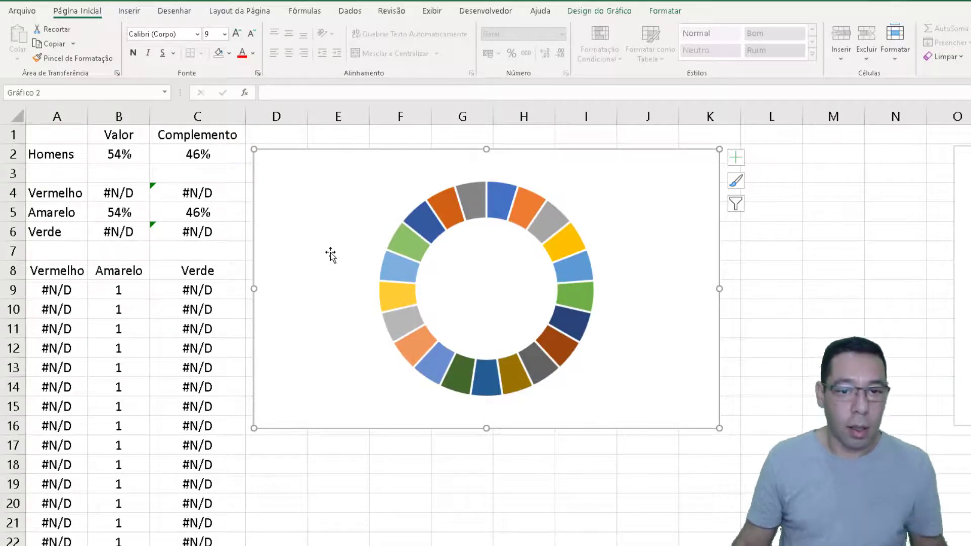
# Take the Marcações series off the secondary axis in the chart beside the data
pyautogui.moveTo(447, 211)
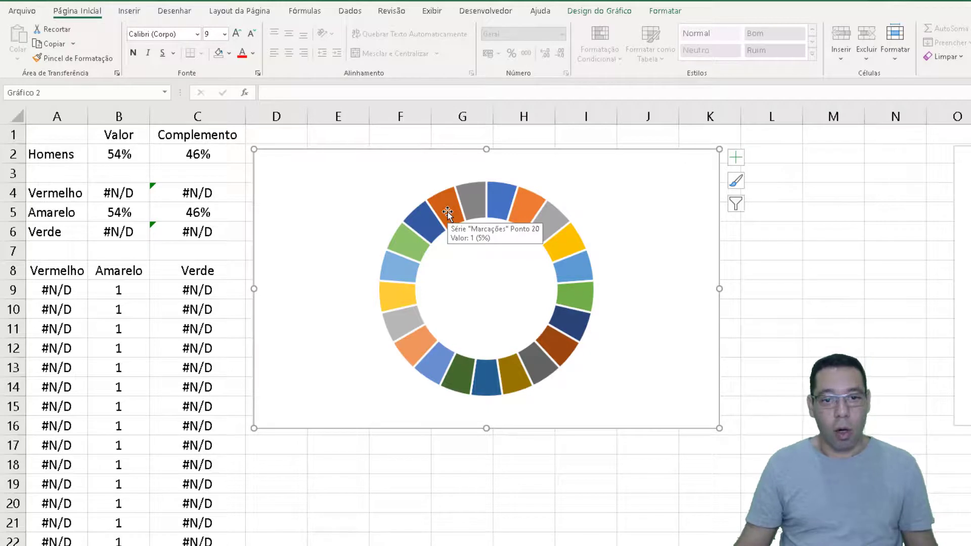
pyautogui.click(382, 253)
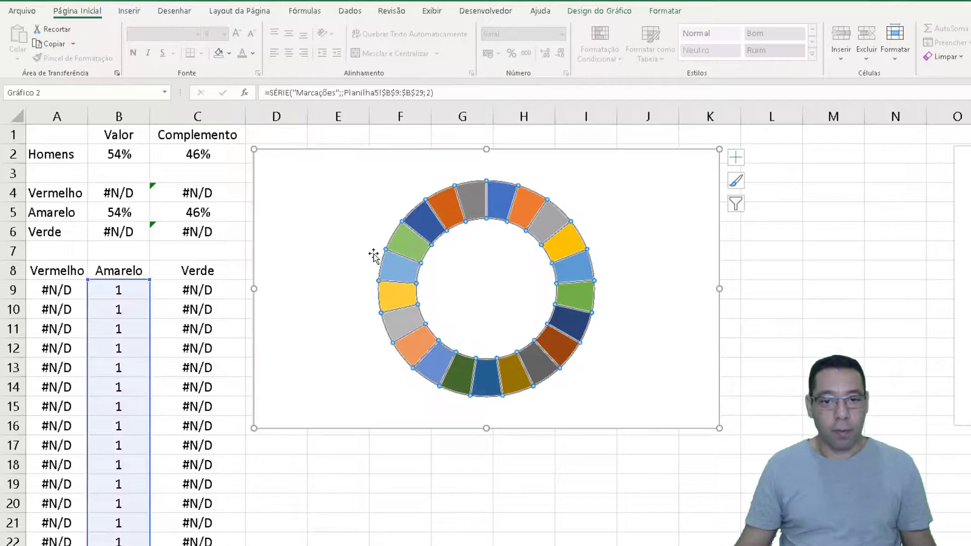
pyautogui.rightClick(448, 221)
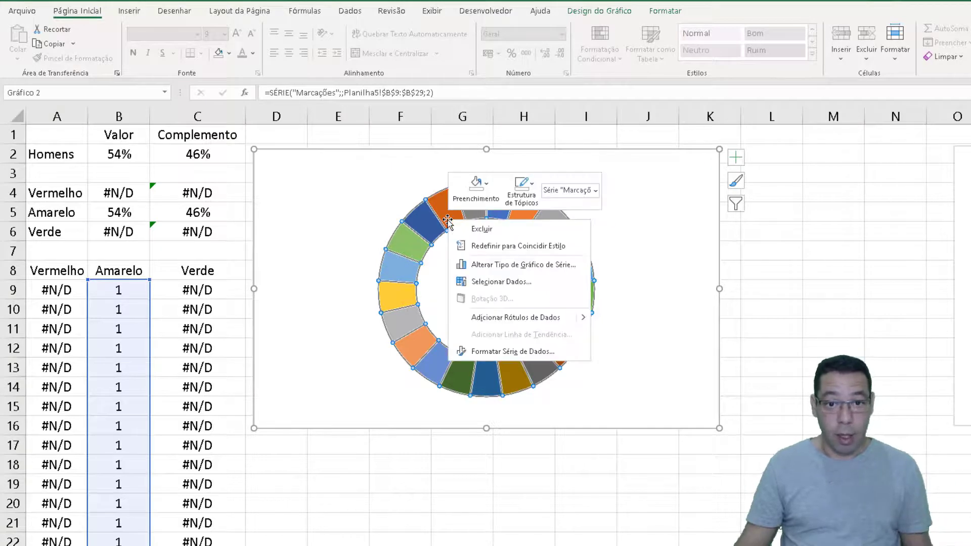
pyautogui.click(471, 267)
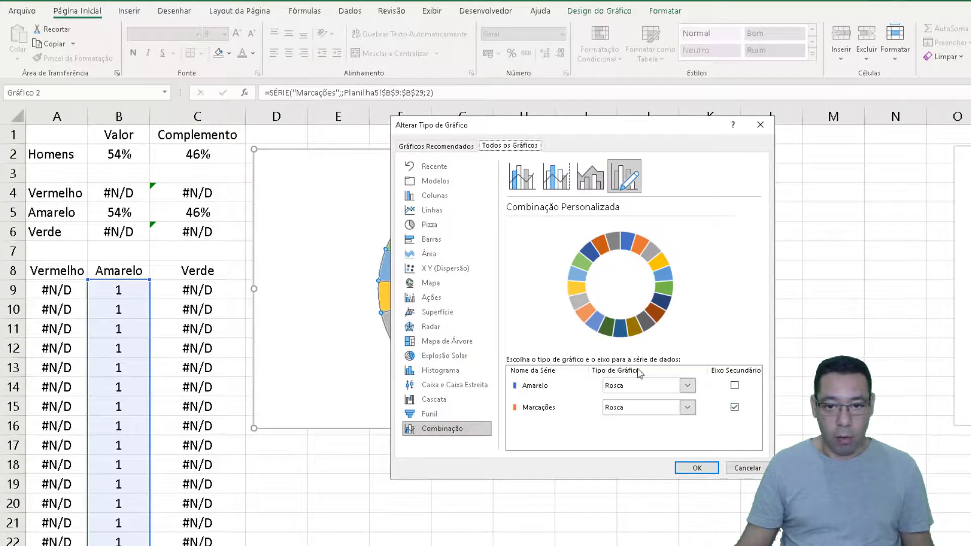
pyautogui.click(735, 407)
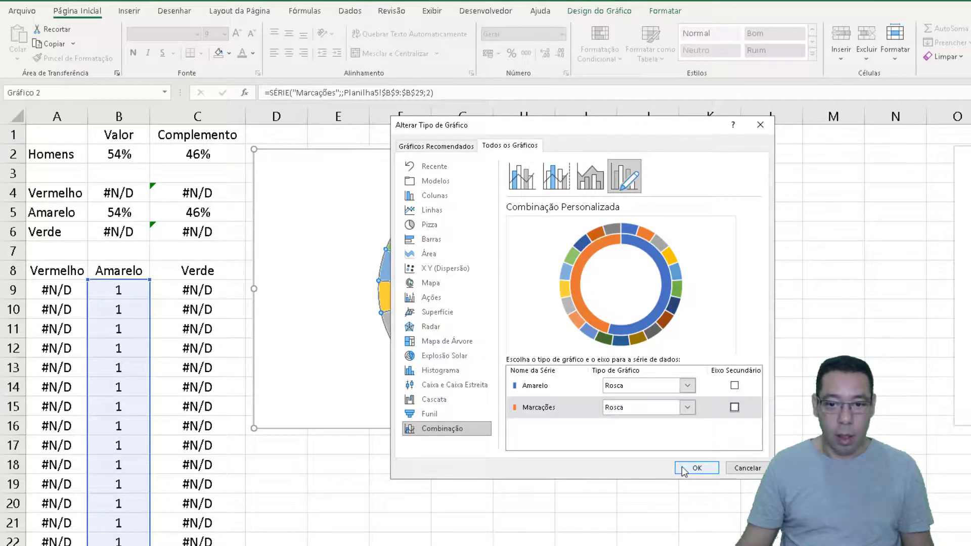
pyautogui.click(698, 467)
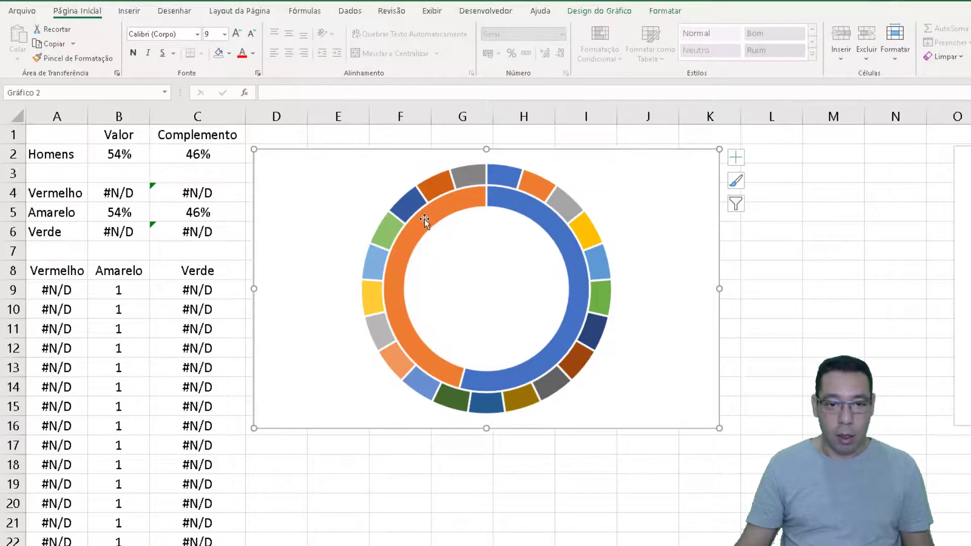
# Give the Marcações ring a solid fill in Ouro, Ênfase 4, Mais Claro 60% with 50% transparency, and a solid white border
pyautogui.click(473, 178)
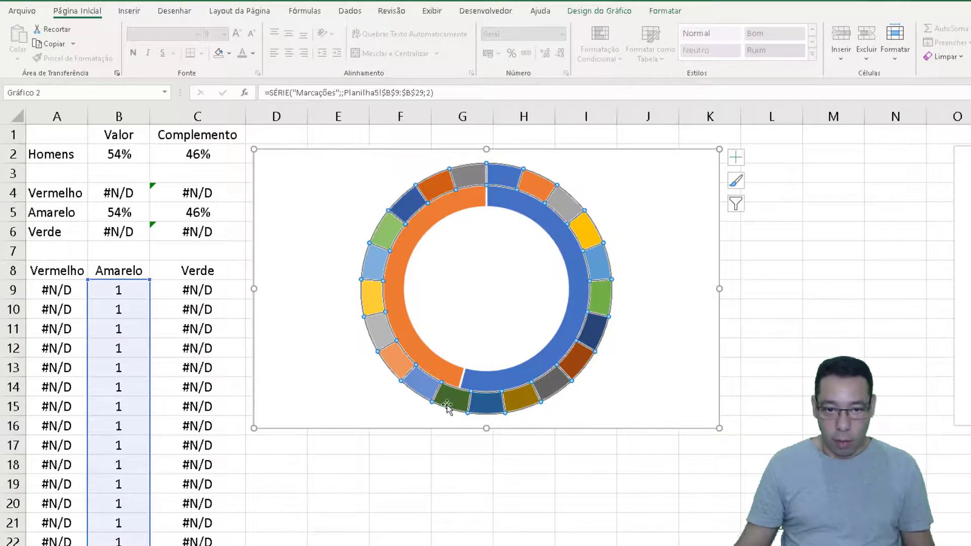
pyautogui.doubleClick(517, 188)
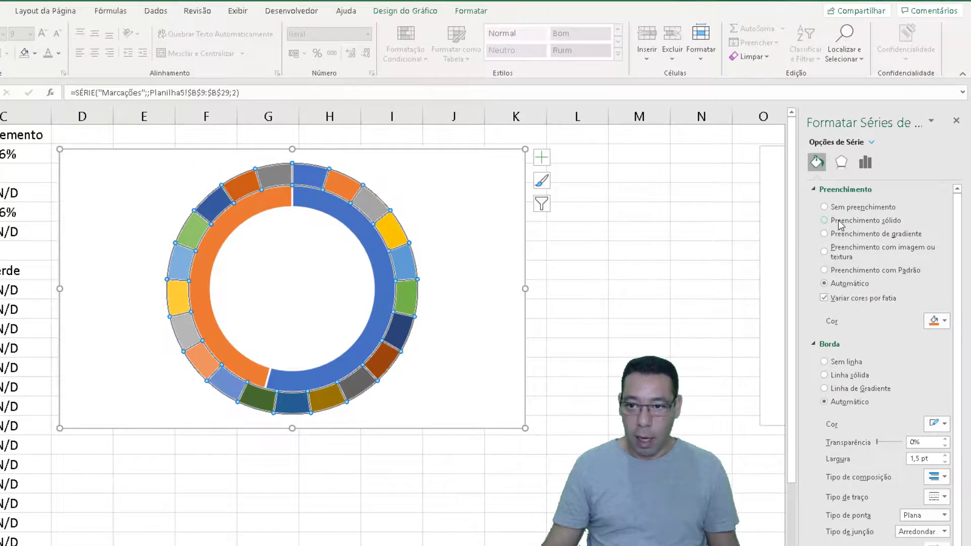
pyautogui.click(840, 224)
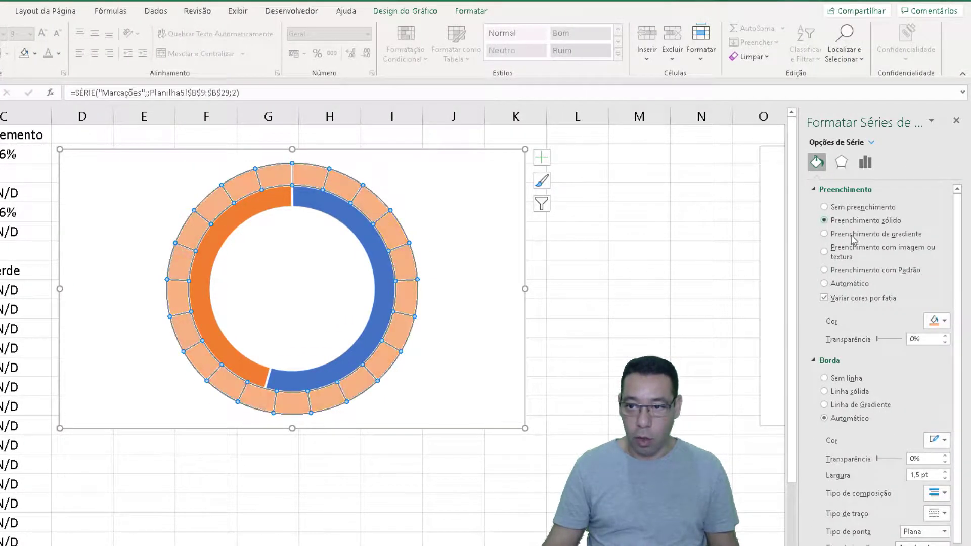
pyautogui.click(946, 324)
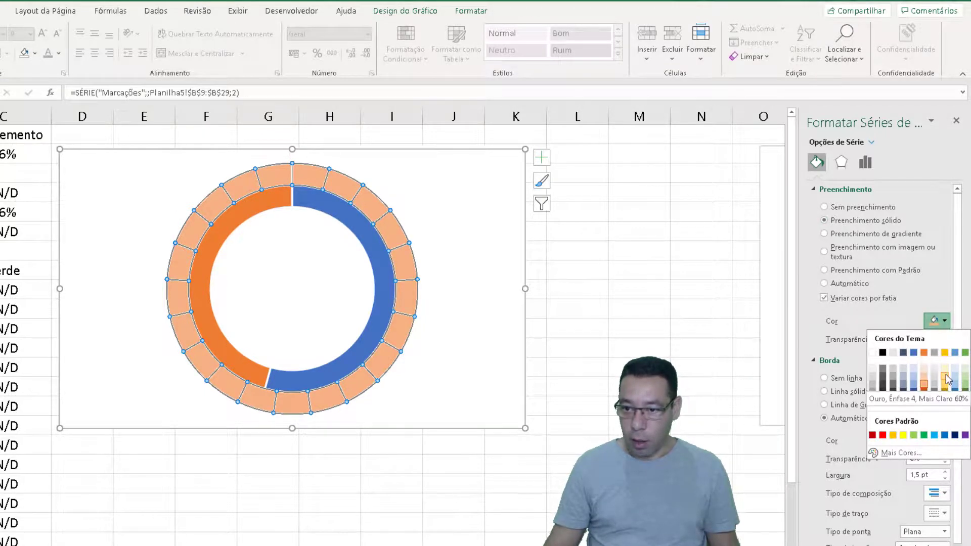
pyautogui.click(945, 379)
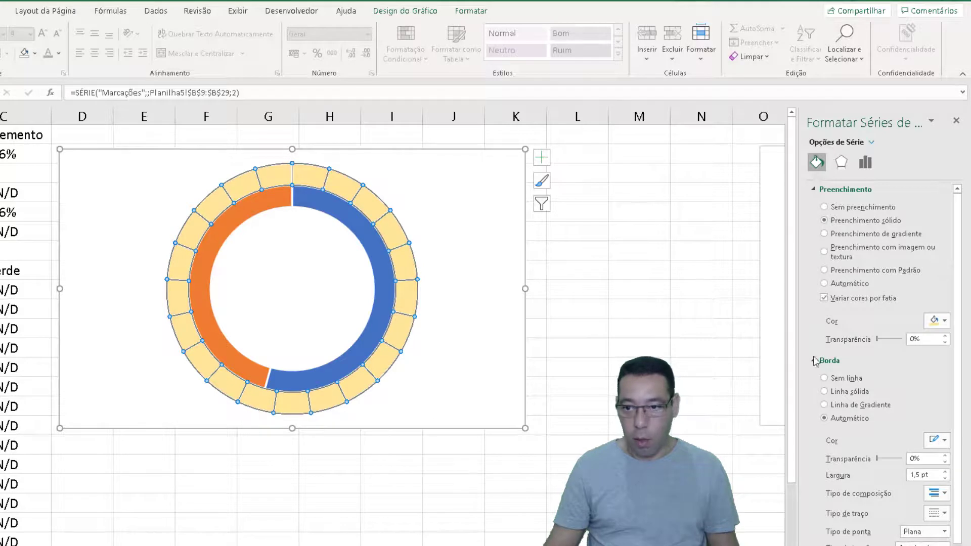
pyautogui.doubleClick(915, 339)
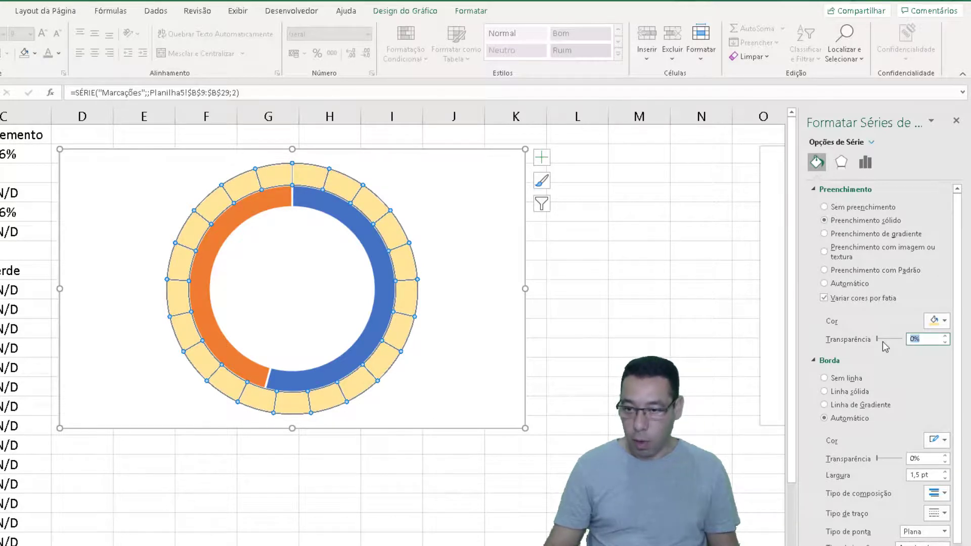
pyautogui.write('50')
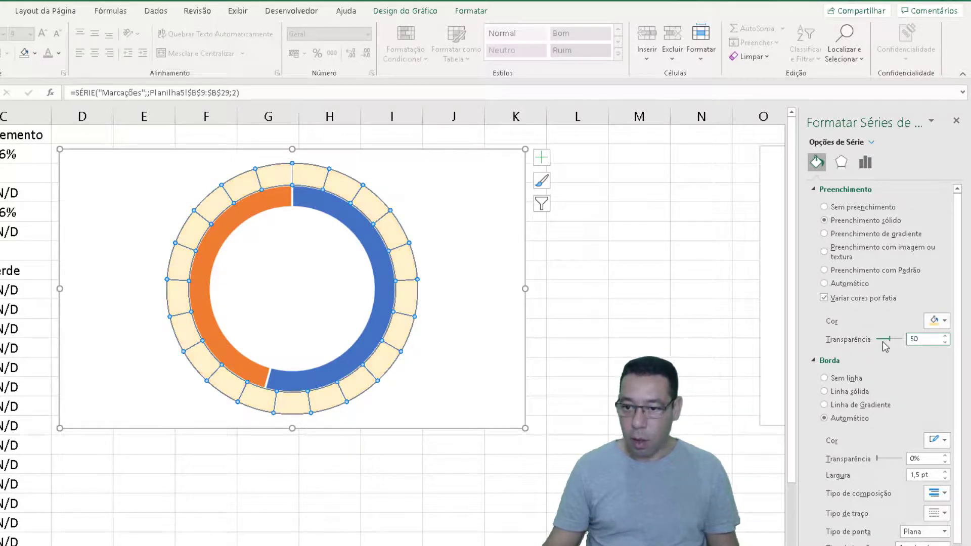
pyautogui.click(936, 440)
pyautogui.click(871, 473)
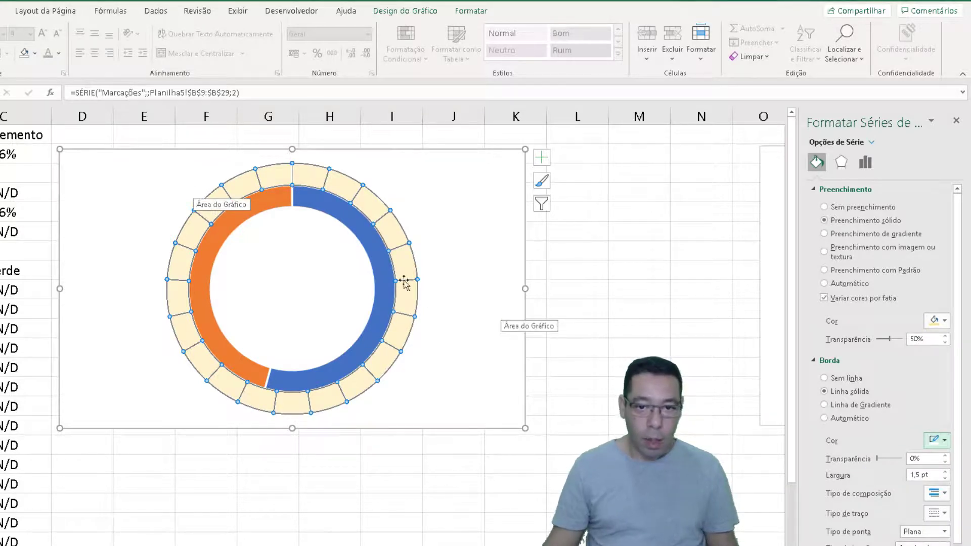
# Fill the whole inner Amarelo ring with the solid base gold theme colour
pyautogui.click(329, 207)
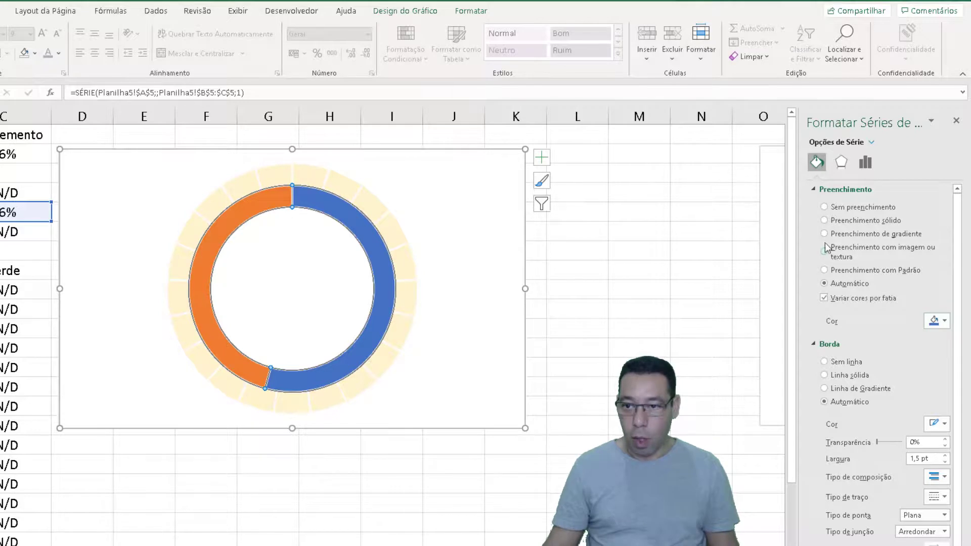
pyautogui.click(824, 221)
pyautogui.click(944, 321)
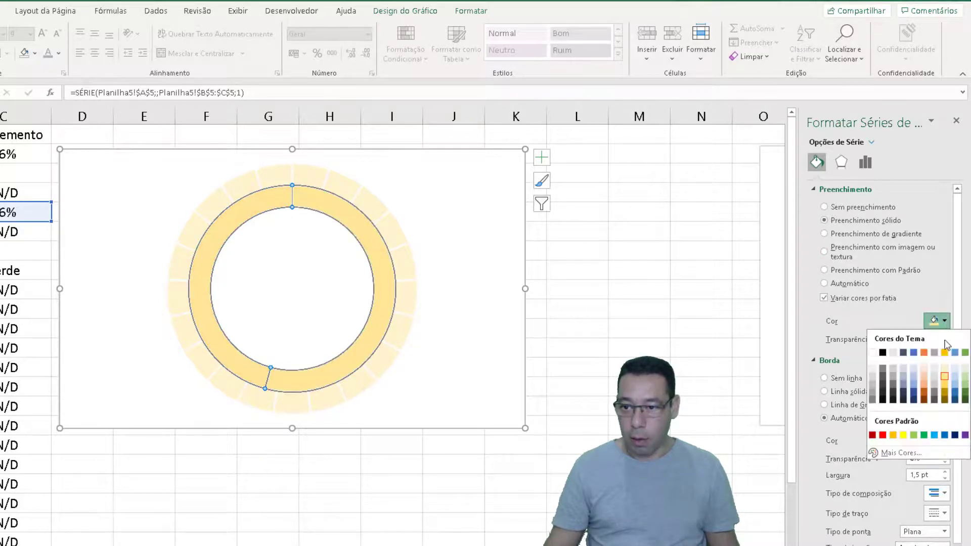
pyautogui.click(945, 353)
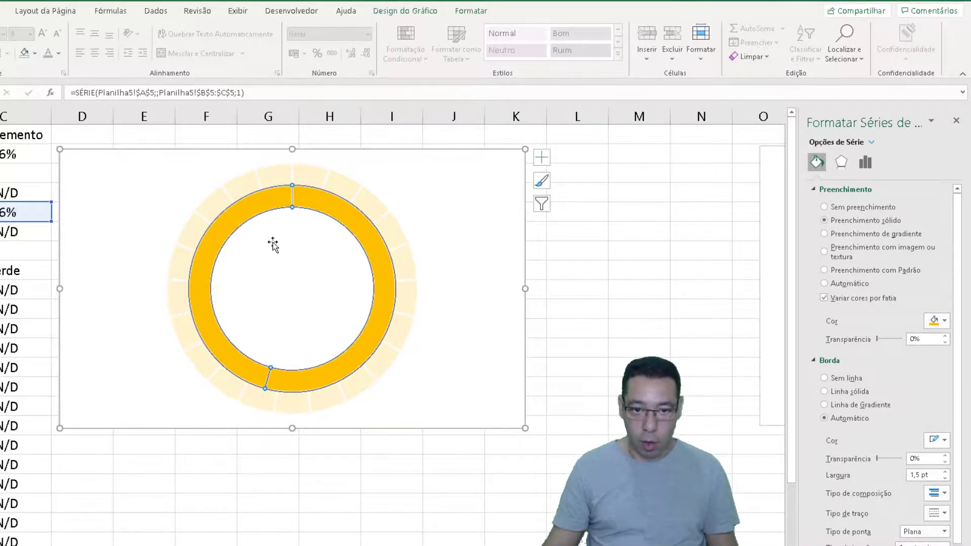
# Remove the fill and border from the complement slice of the Amarelo ring
pyautogui.click(206, 261)
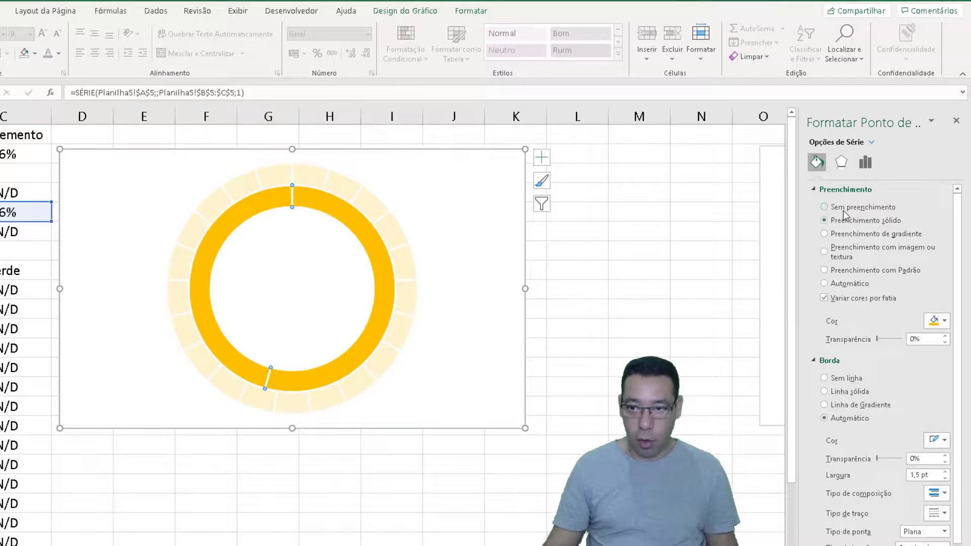
pyautogui.click(824, 207)
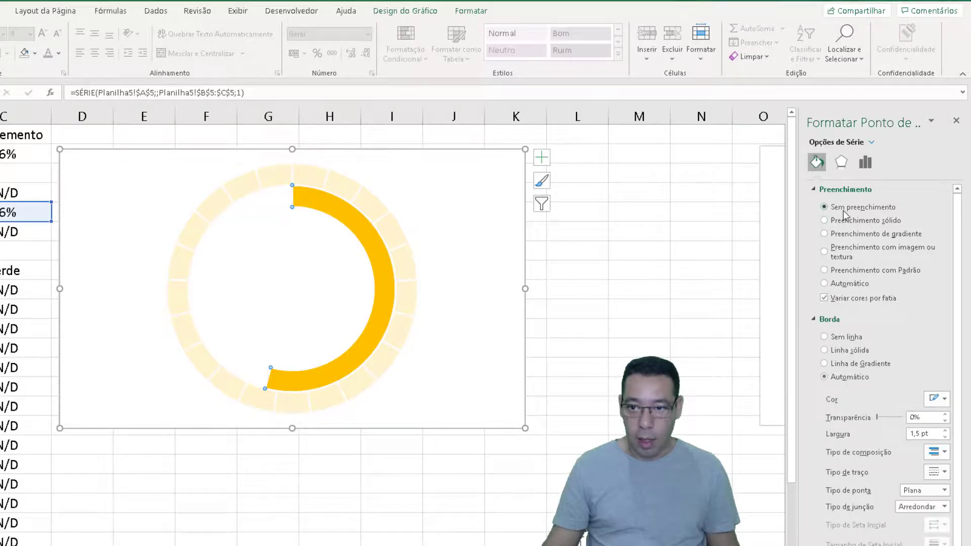
pyautogui.click(825, 337)
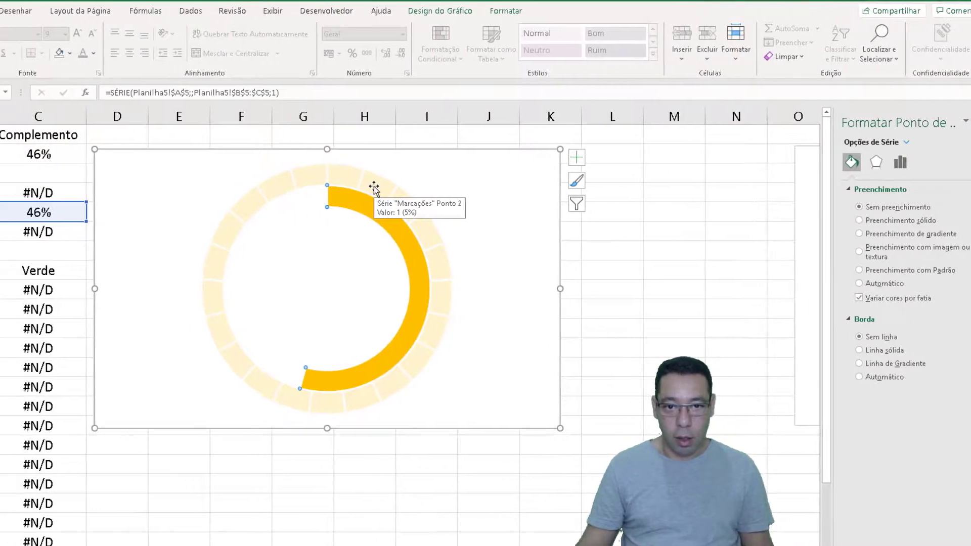
# Put the Marcações series back on the secondary axis so it overlays the Amarelo ring
pyautogui.rightClick(339, 189)
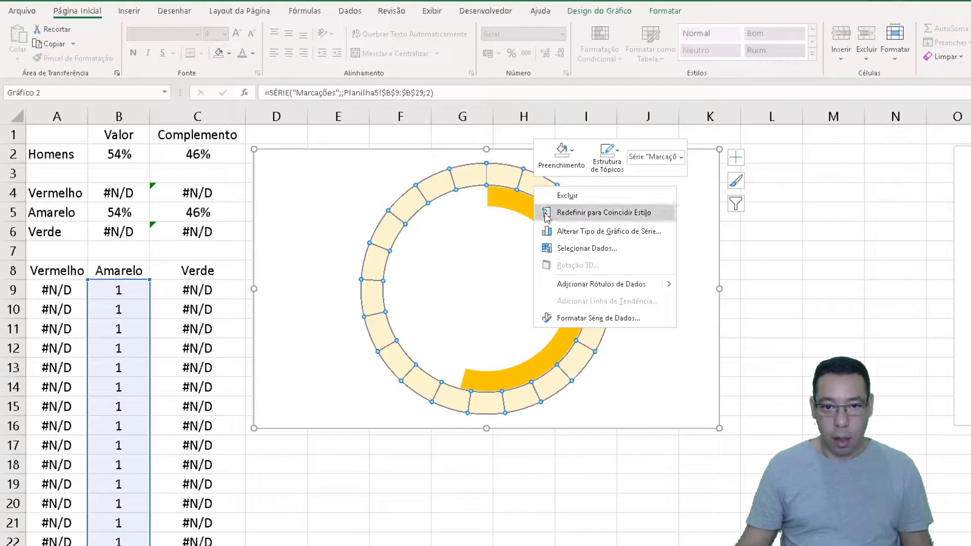
pyautogui.click(626, 238)
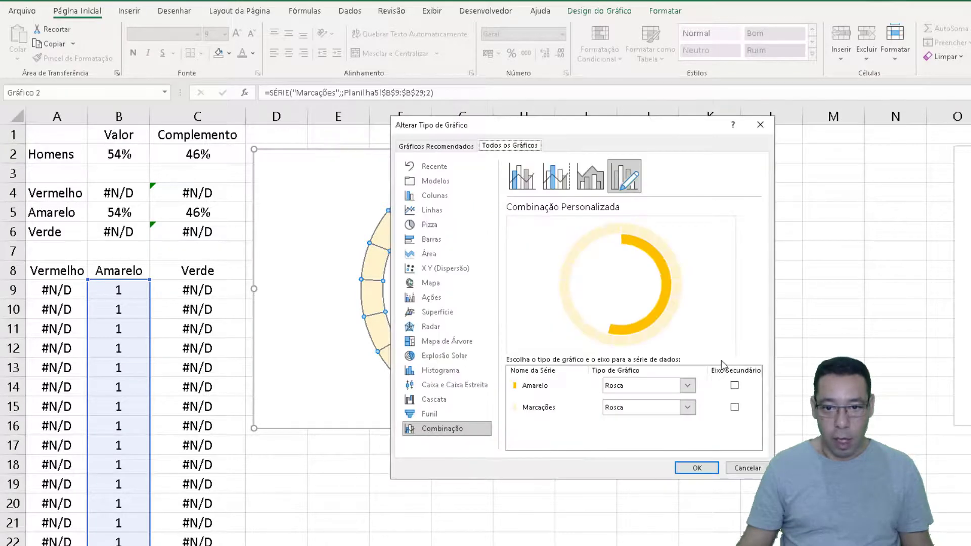
pyautogui.click(737, 408)
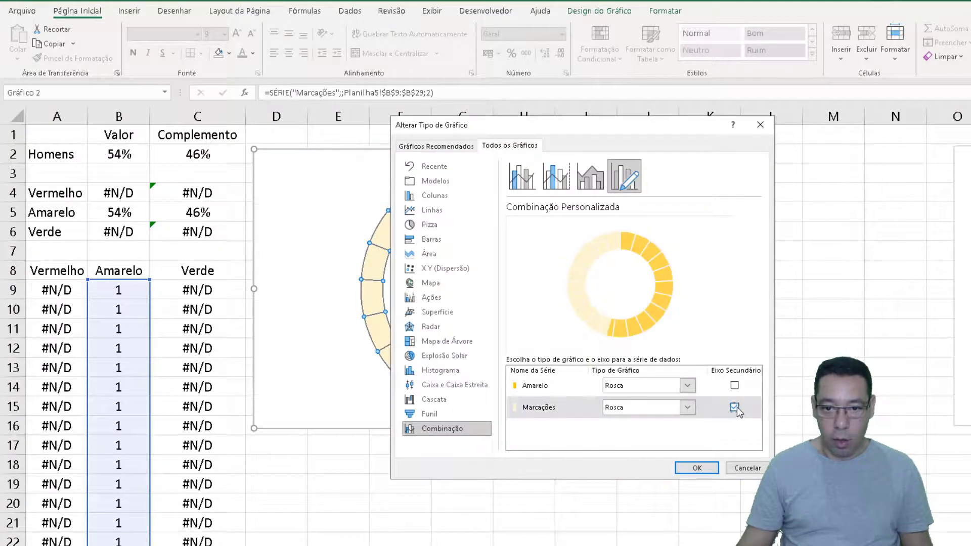
pyautogui.click(697, 469)
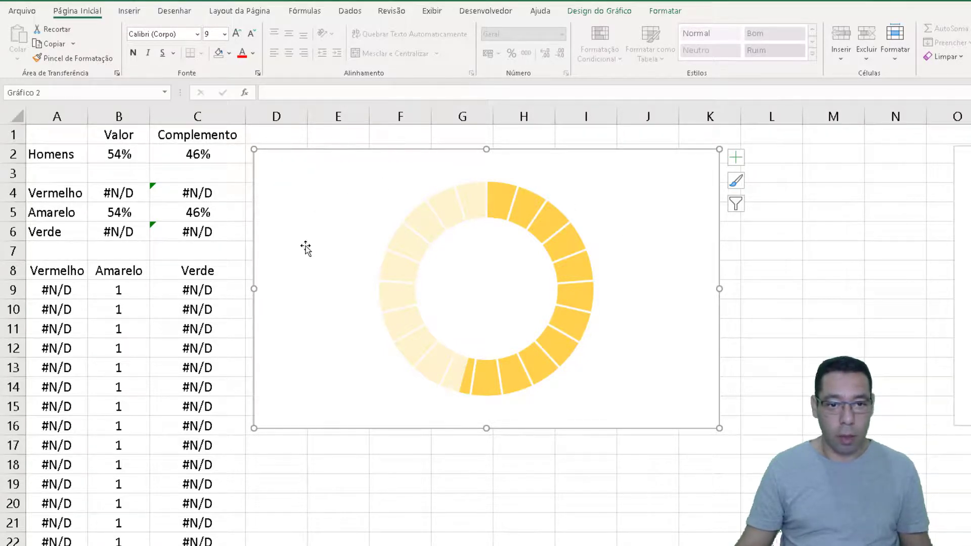
# Duplicate the Amarelo chart, move the original out to column O, and place the copy beside the data at column D
pyautogui.moveTo(267, 161); pyautogui.dragTo(269, 451)
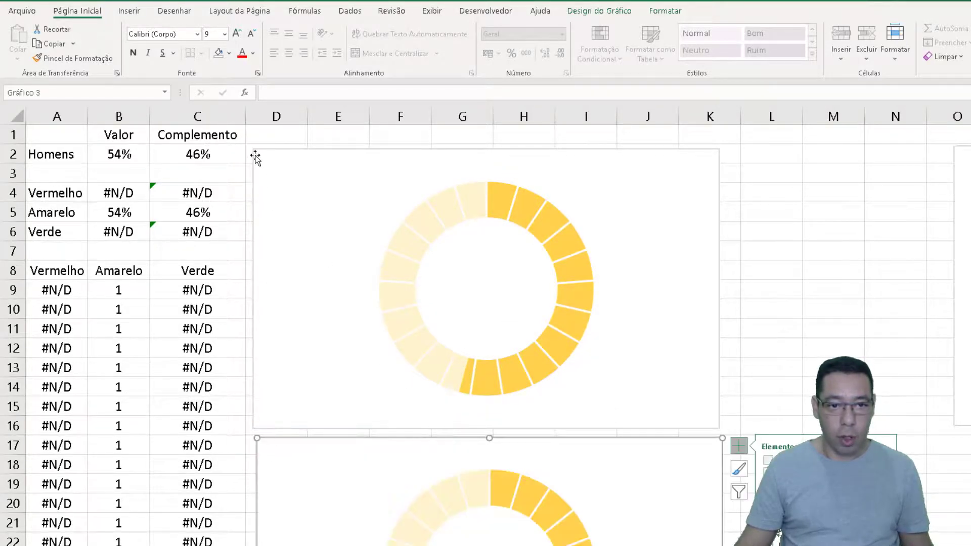
pyautogui.click(281, 161)
pyautogui.moveTo(280, 161); pyautogui.dragTo(938, 236)
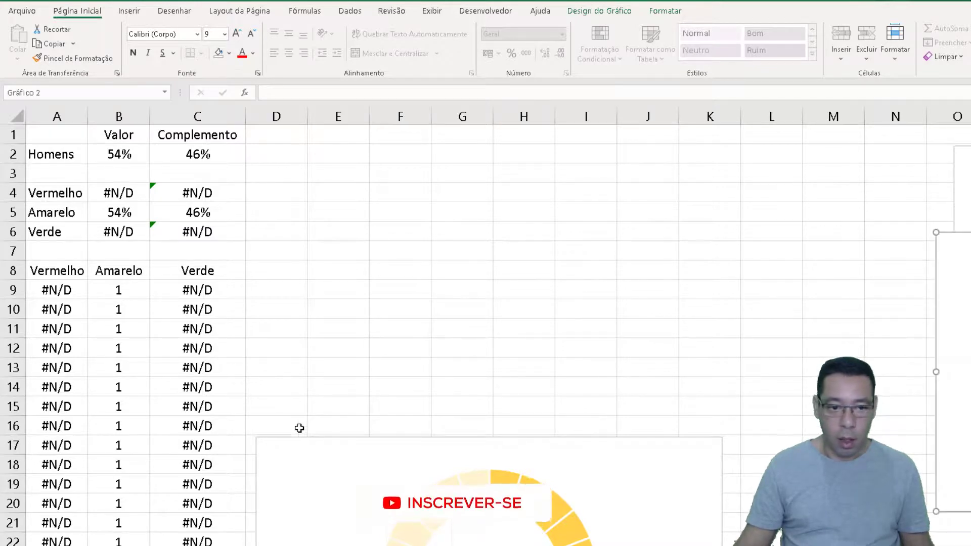
pyautogui.moveTo(264, 444); pyautogui.dragTo(271, 149)
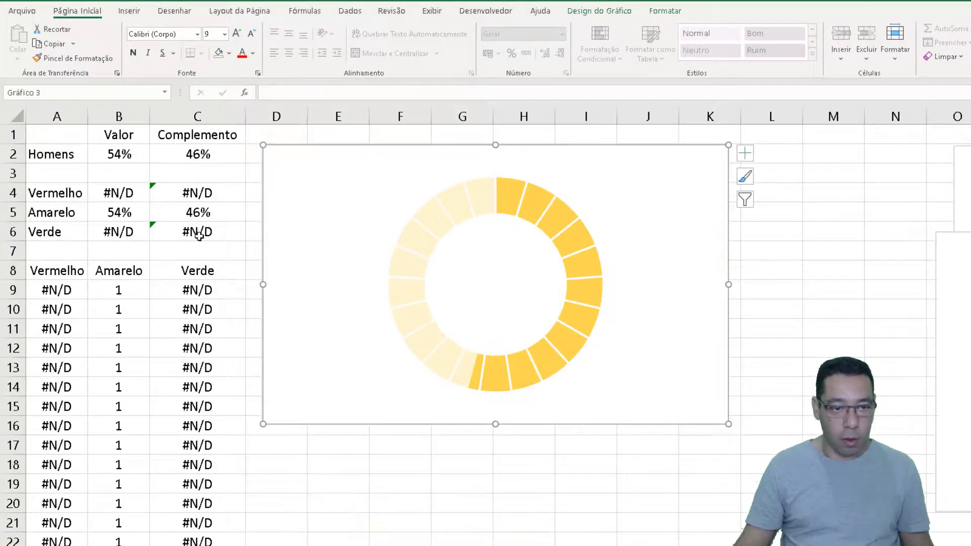
# Move the original Amarelo chart down to row 11 to uncover the Vermelho chart, and recalculate until the percentage falls in the Verde range
pyautogui.hscroll(5, 670, 380)
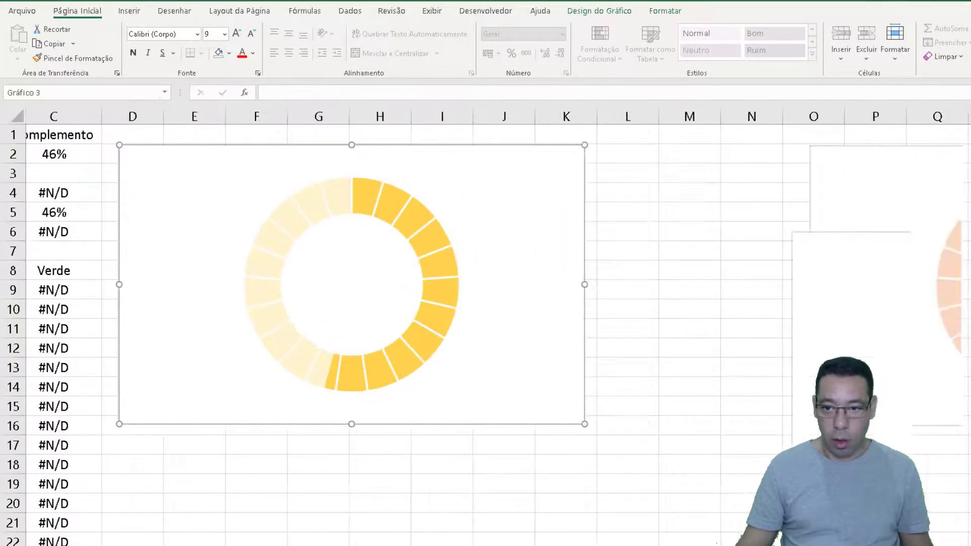
pyautogui.hscroll(-1, 670, 380)
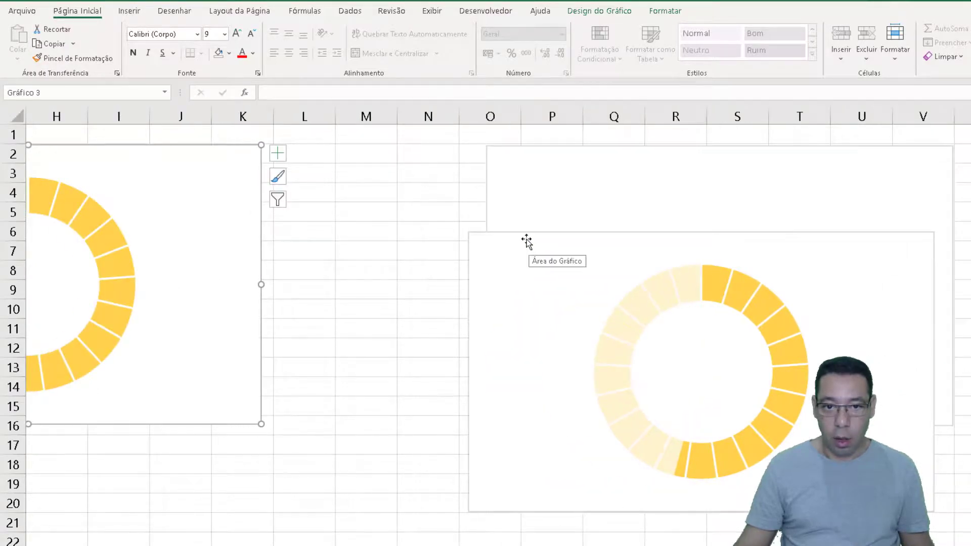
pyautogui.moveTo(525, 238); pyautogui.dragTo(513, 320)
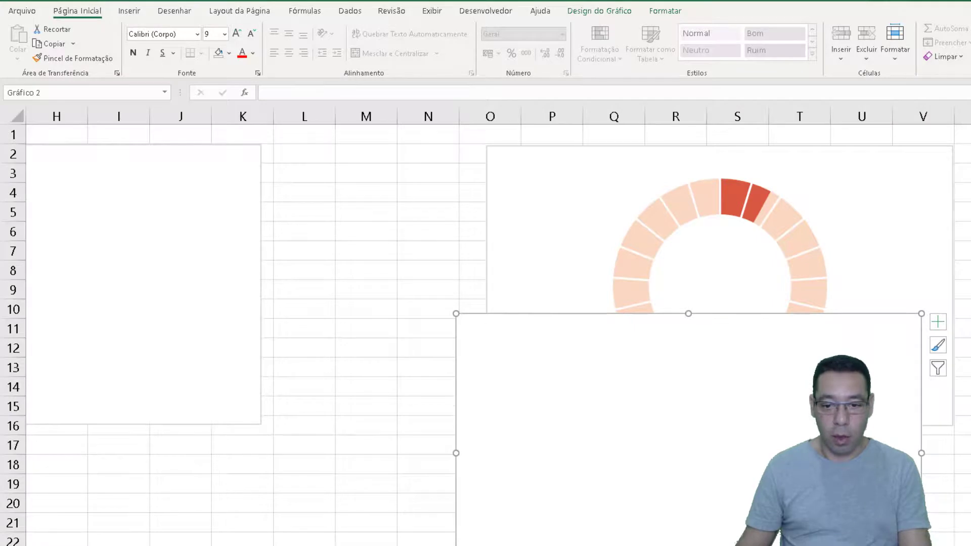
pyautogui.hscroll(-3, 498, 326)
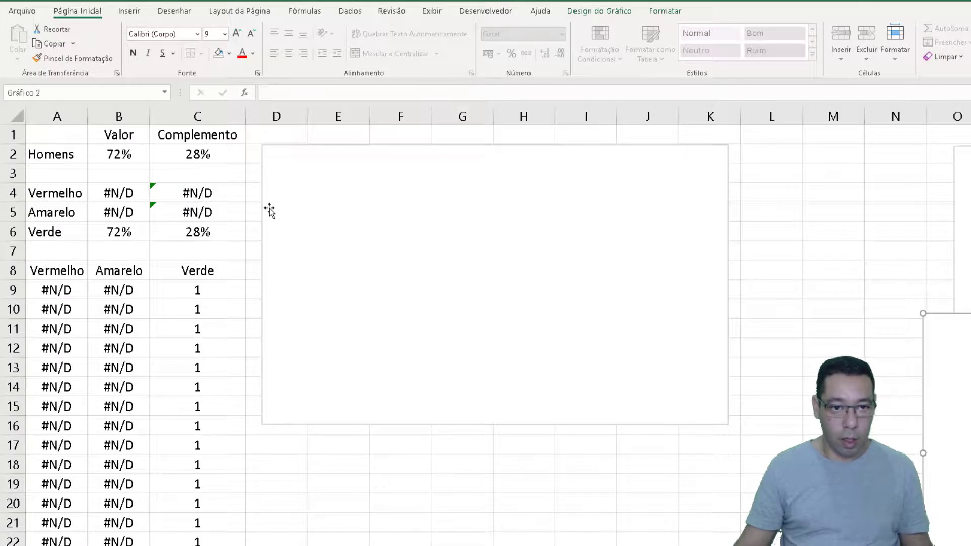
# Redirect the copied chart's Amarelo series to the Verde row, with its name from A6 and its values from B6:C6
pyautogui.click(271, 183)
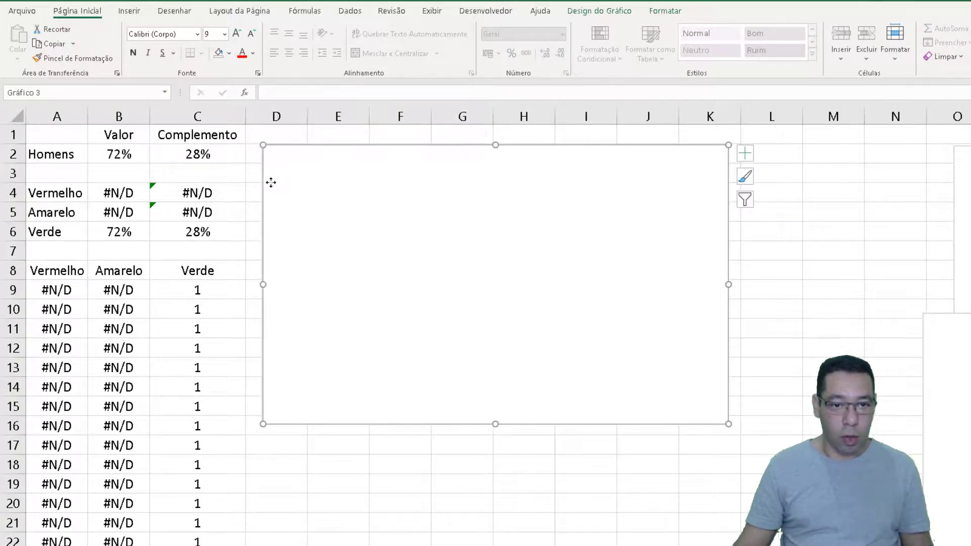
pyautogui.rightClick(271, 182)
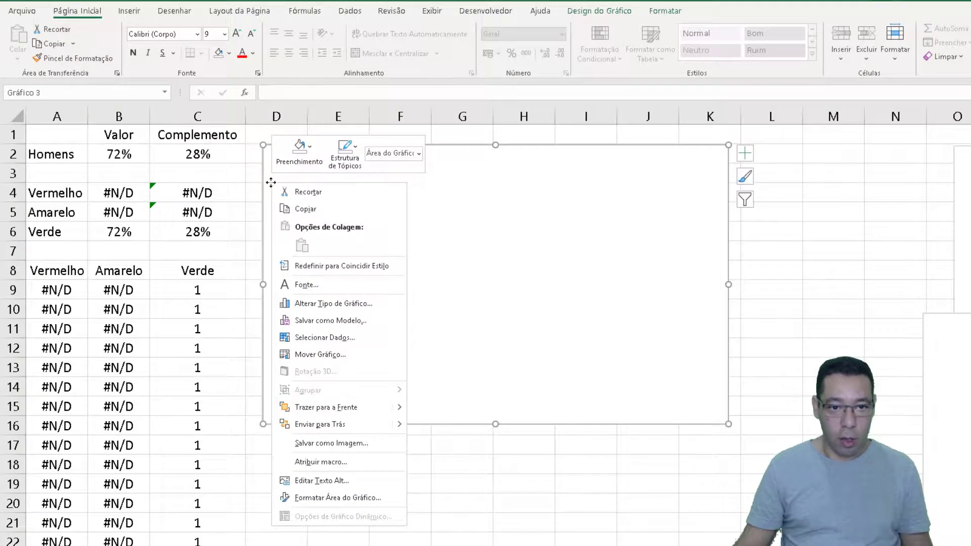
pyautogui.click(309, 338)
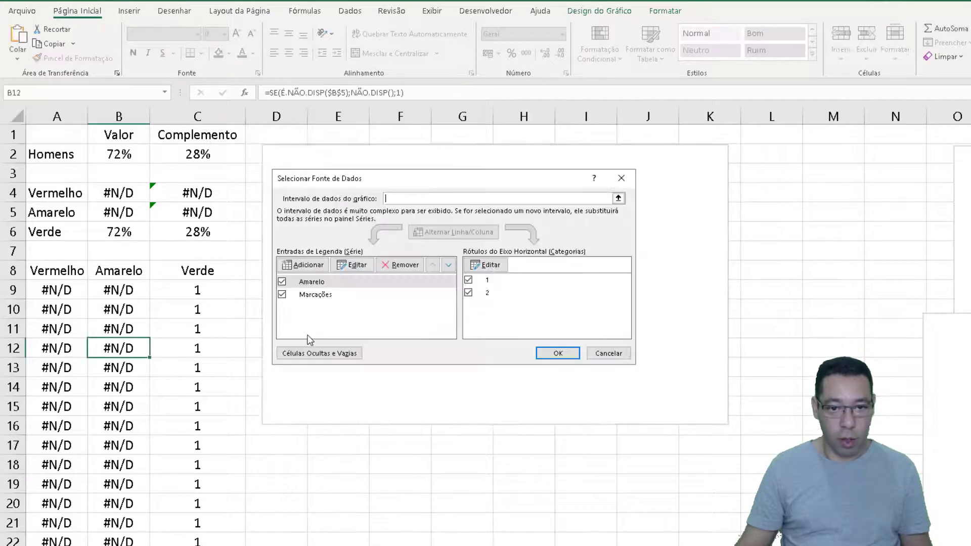
pyautogui.click(317, 281)
pyautogui.click(349, 265)
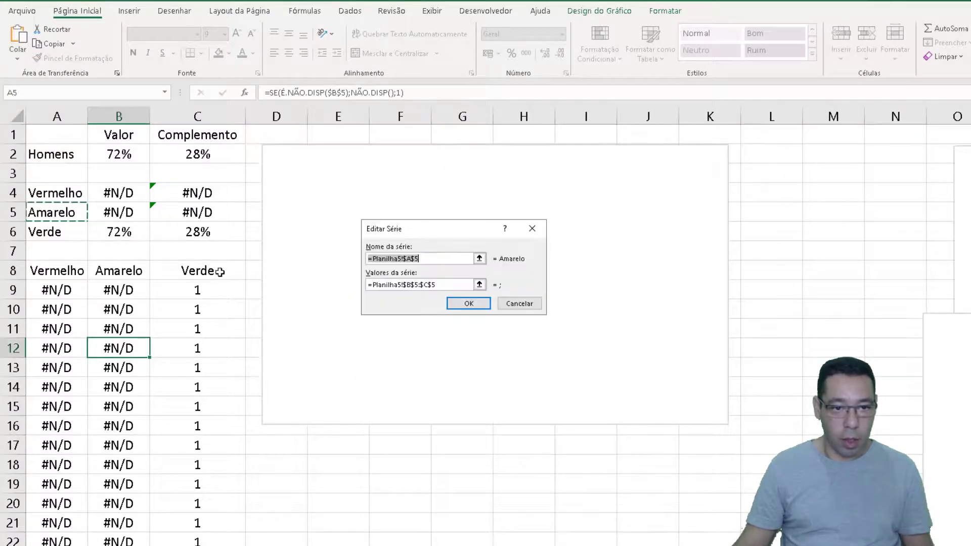
pyautogui.click(70, 230)
pyautogui.press('Tab')
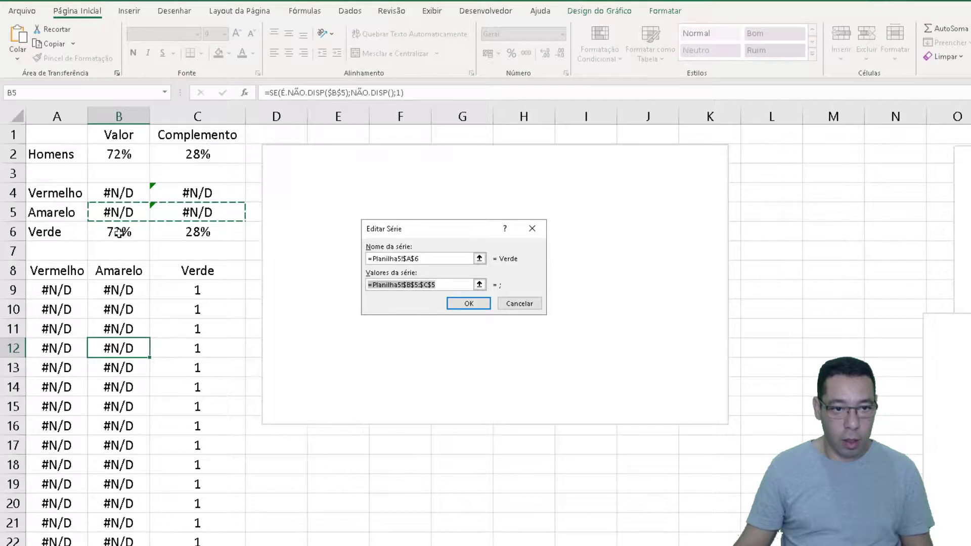
pyautogui.moveTo(118, 233); pyautogui.dragTo(226, 232)
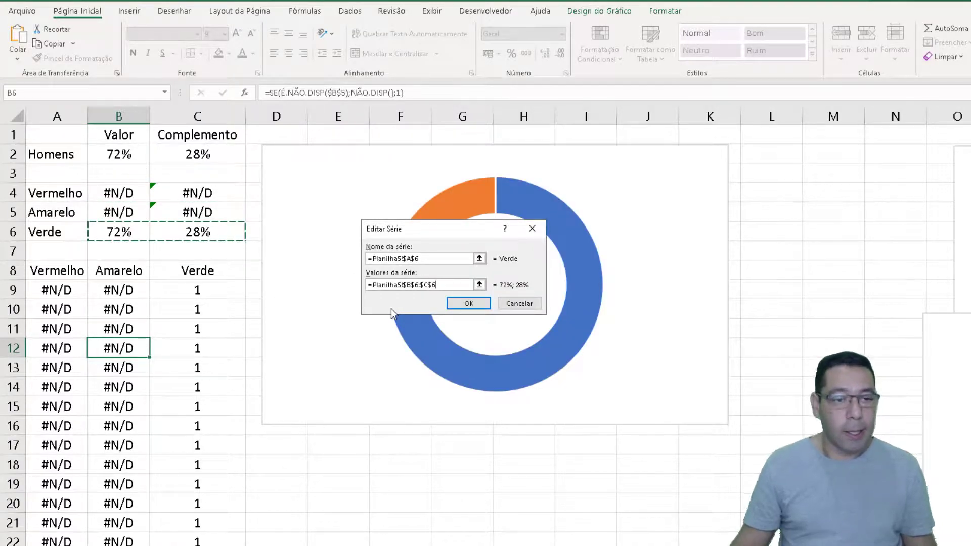
pyautogui.click(463, 304)
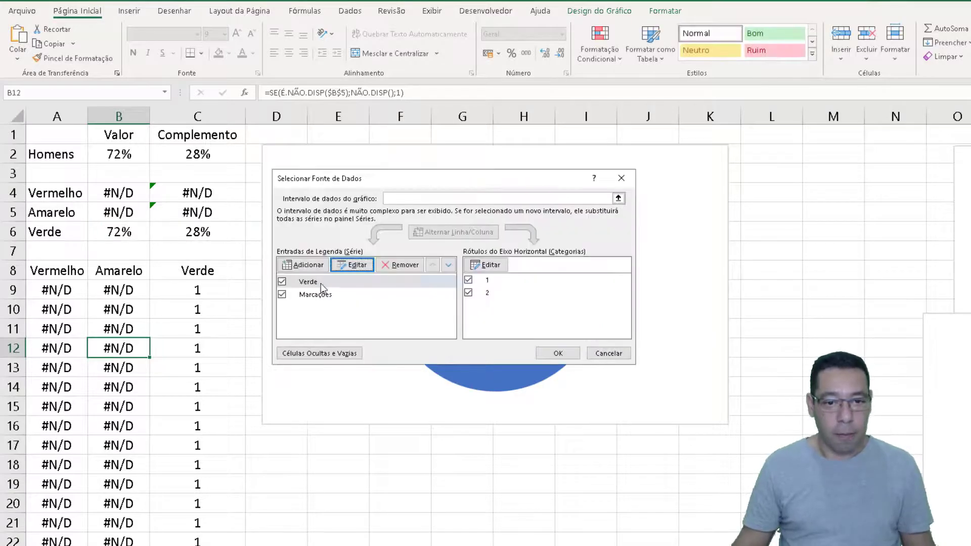
# Set the Marcações series values to the Verde column range C9:C29 and apply the chart's new data source
pyautogui.click(316, 296)
pyautogui.click(353, 265)
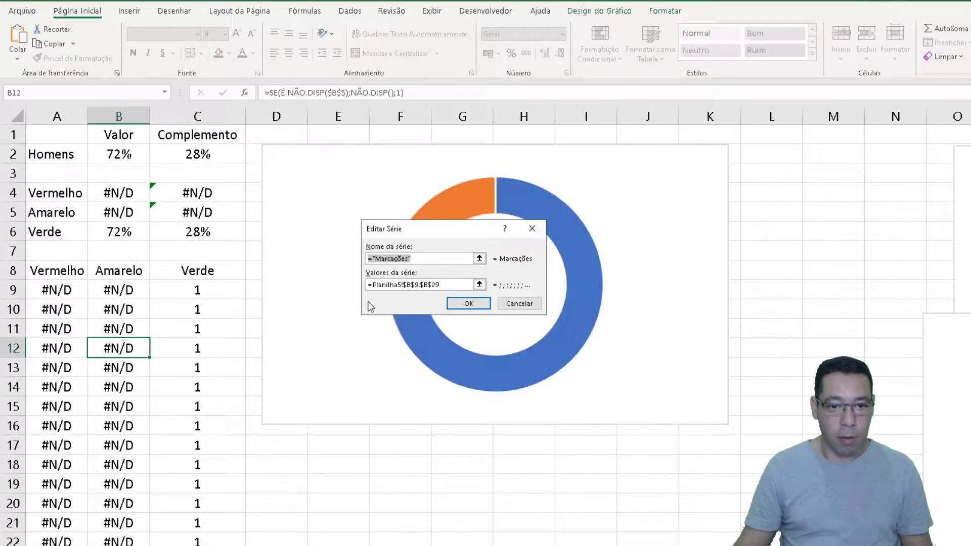
pyautogui.press('Tab')
pyautogui.moveTo(171, 175); pyautogui.dragTo(174, 545)
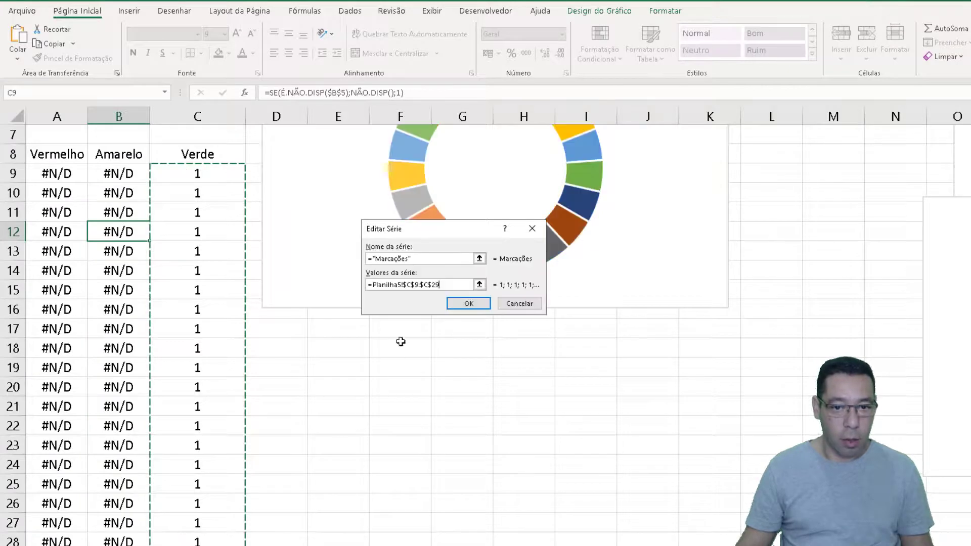
pyautogui.click(461, 304)
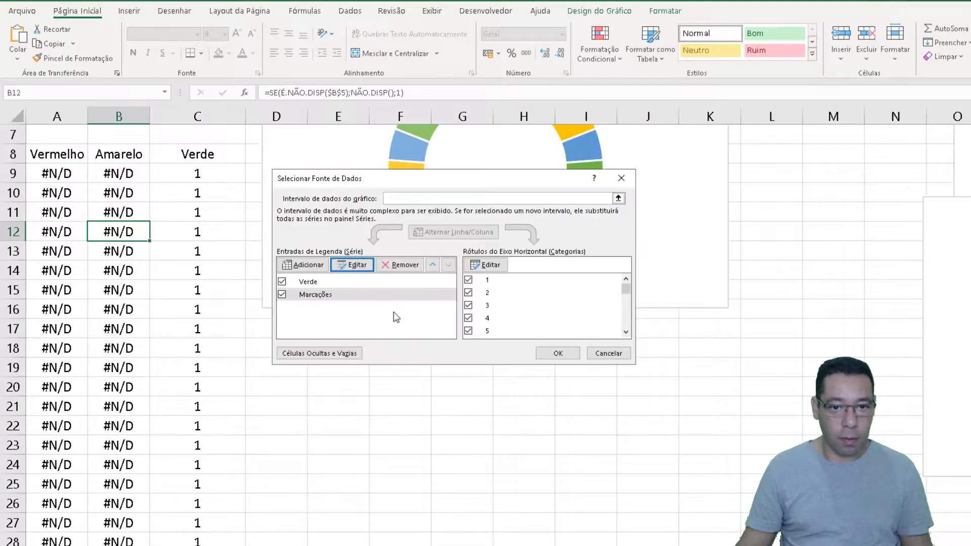
pyautogui.click(558, 353)
pyautogui.scroll(2, 398, 343)
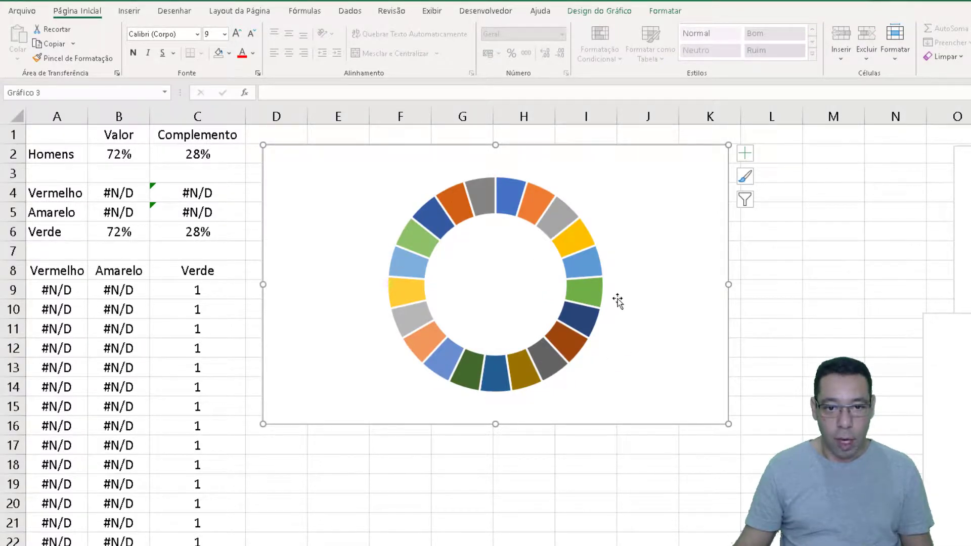
# Take the Marcações series off the secondary axis so that both rings of the Verde chart can be formatted separately
pyautogui.rightClick(508, 203)
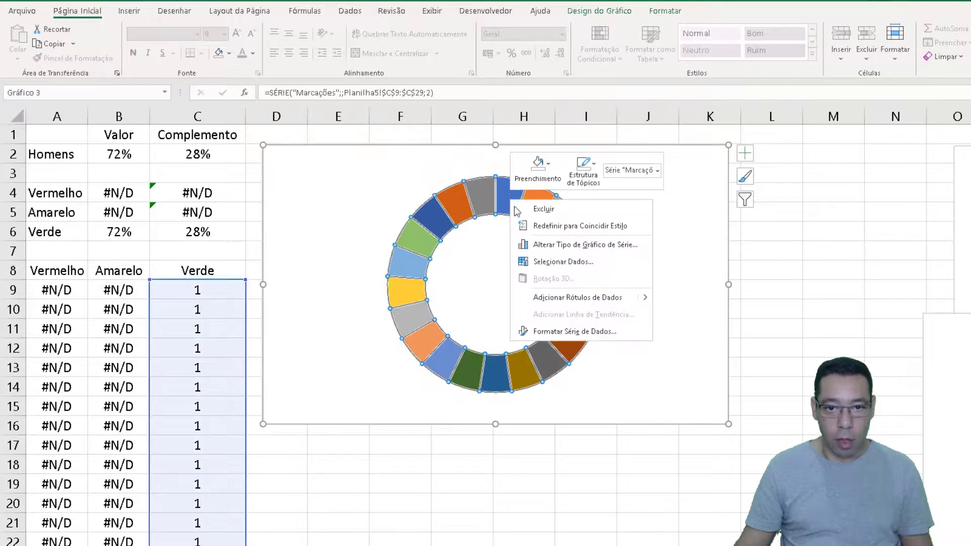
pyautogui.click(553, 245)
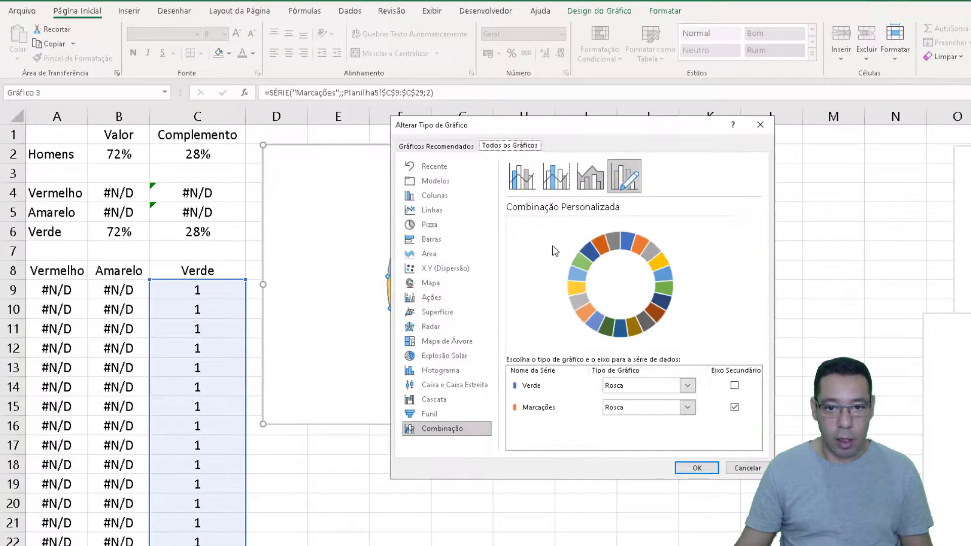
pyautogui.click(734, 408)
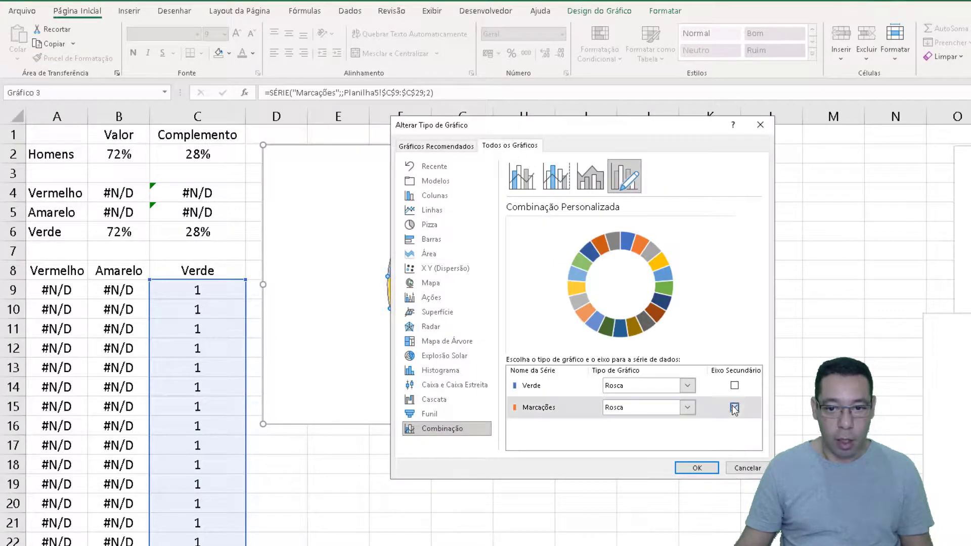
pyautogui.click(697, 469)
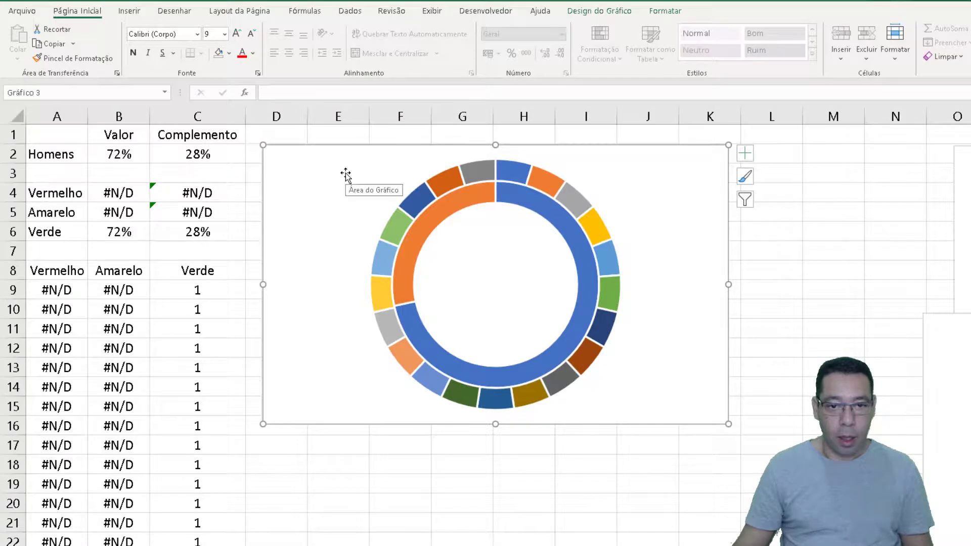
# Give the outer Marcações ring a solid light green fill with 50% transparency
pyautogui.doubleClick(525, 175)
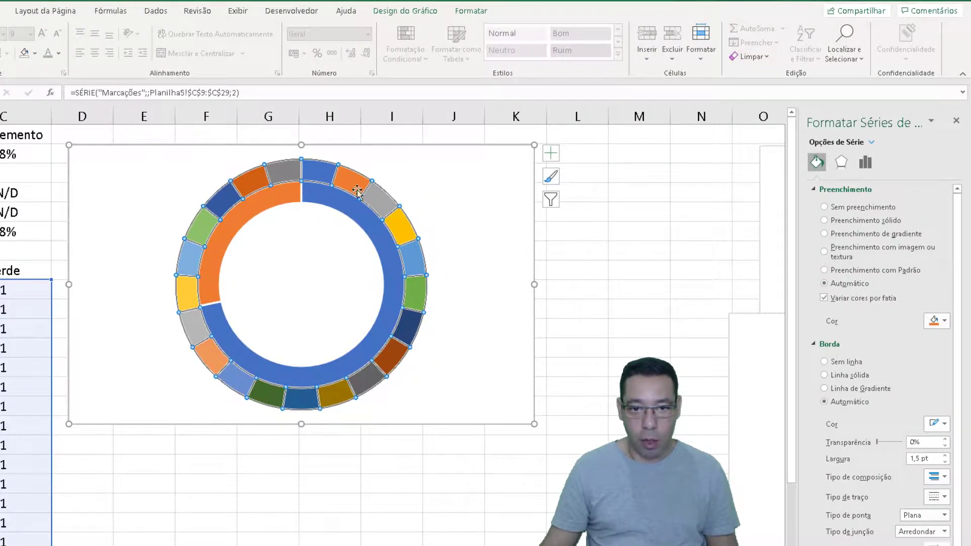
pyautogui.click(834, 223)
pyautogui.click(945, 321)
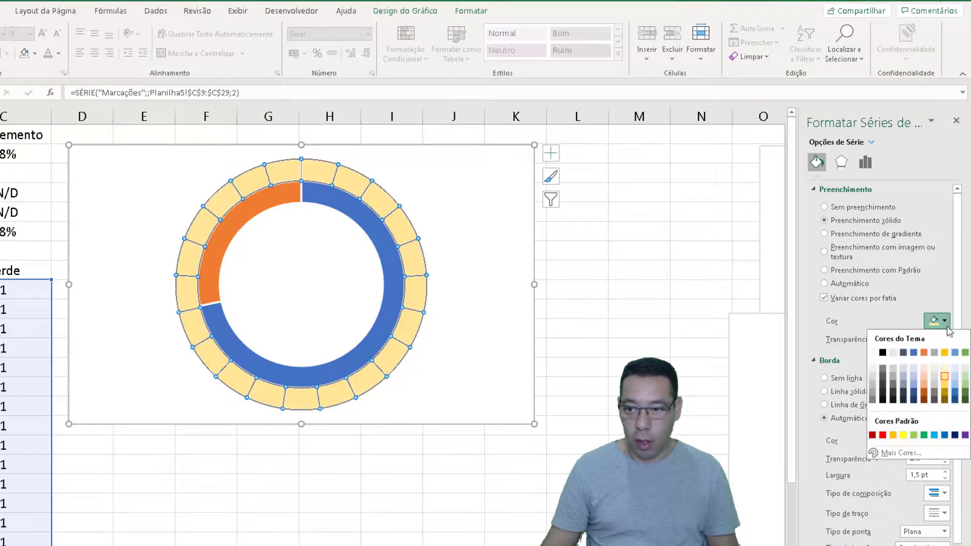
pyautogui.click(966, 380)
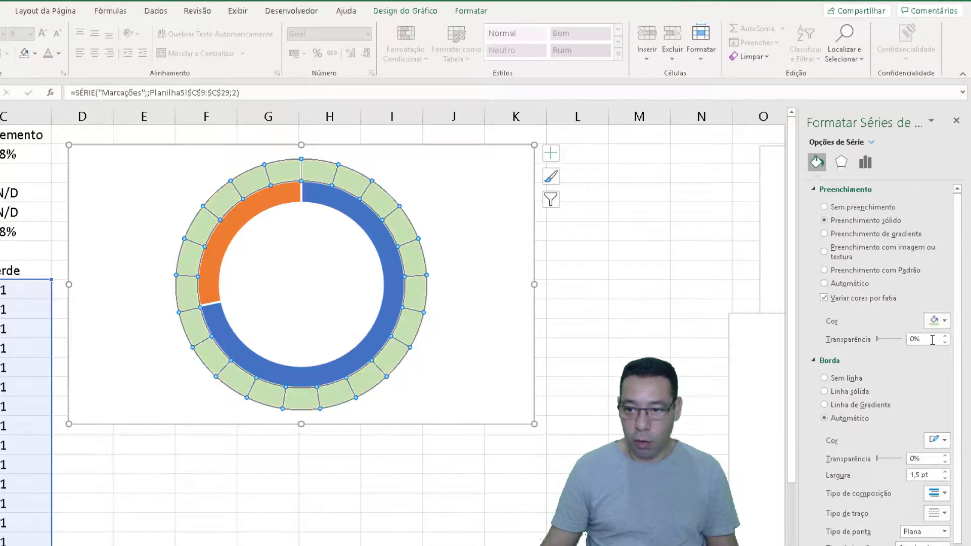
pyautogui.click(880, 340)
pyautogui.write('50')
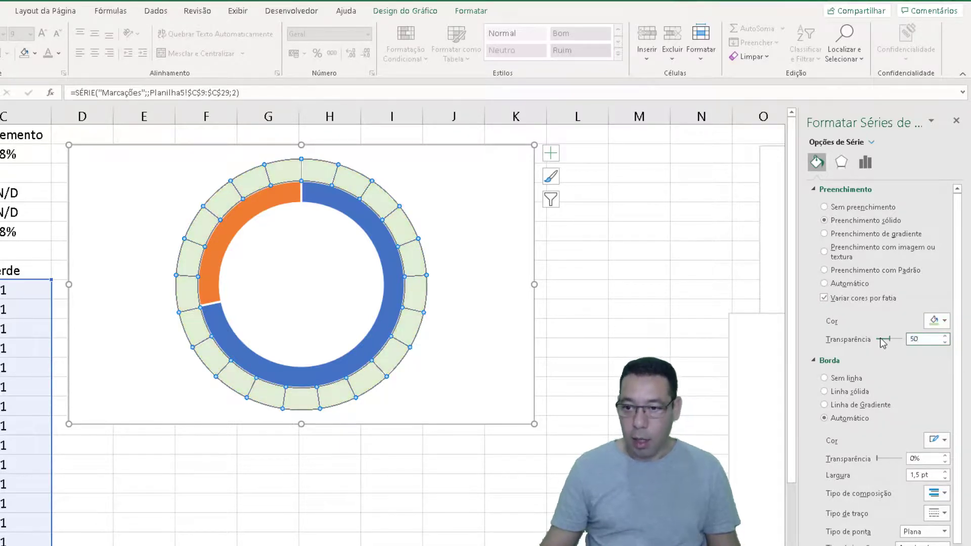
pyautogui.press('Tab')
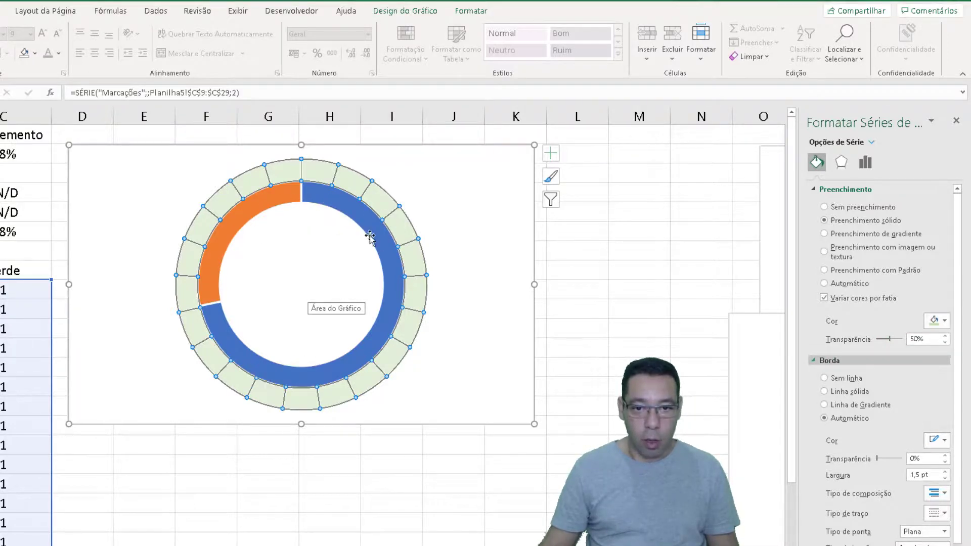
# Fill the inner Verde ring with solid theme green and remove the fill from its complement slice
pyautogui.click(355, 217)
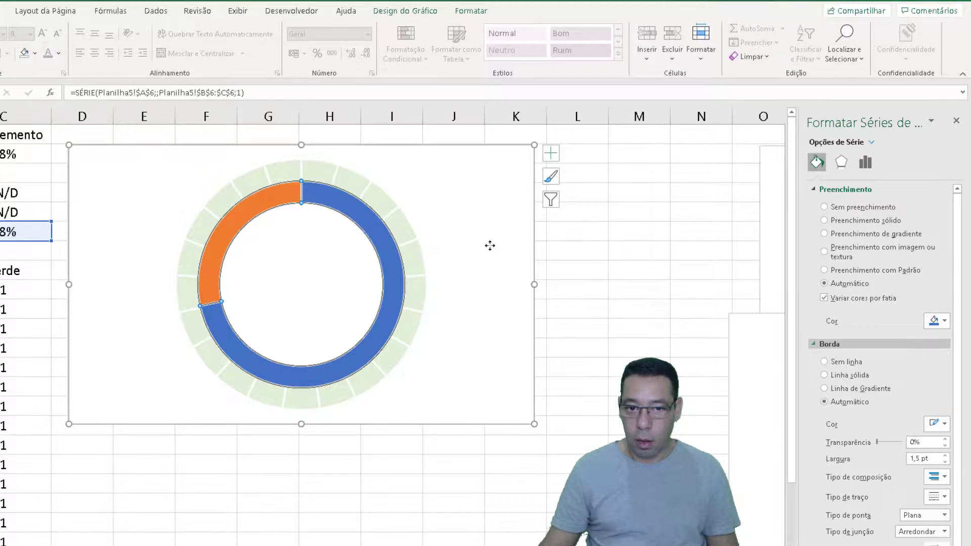
pyautogui.click(369, 234)
pyautogui.click(373, 223)
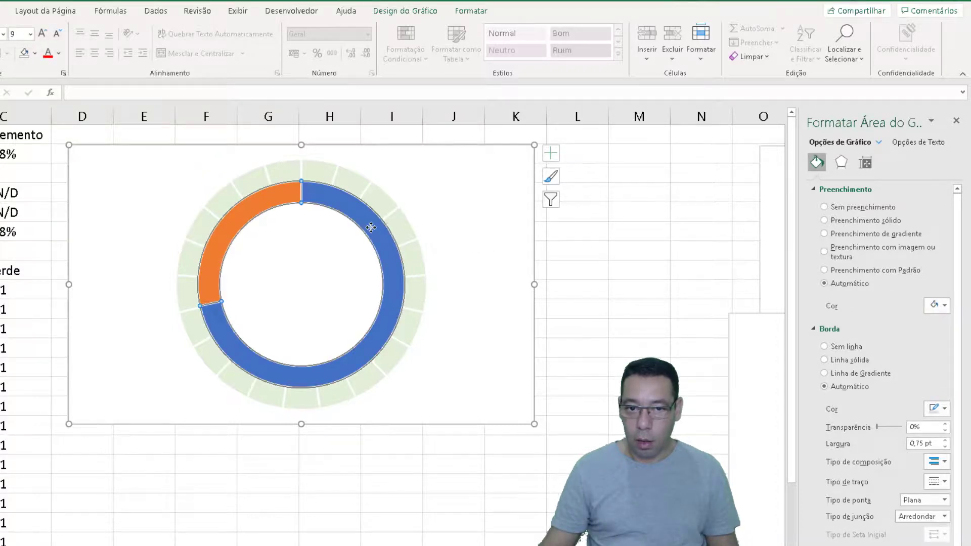
pyautogui.click(825, 207)
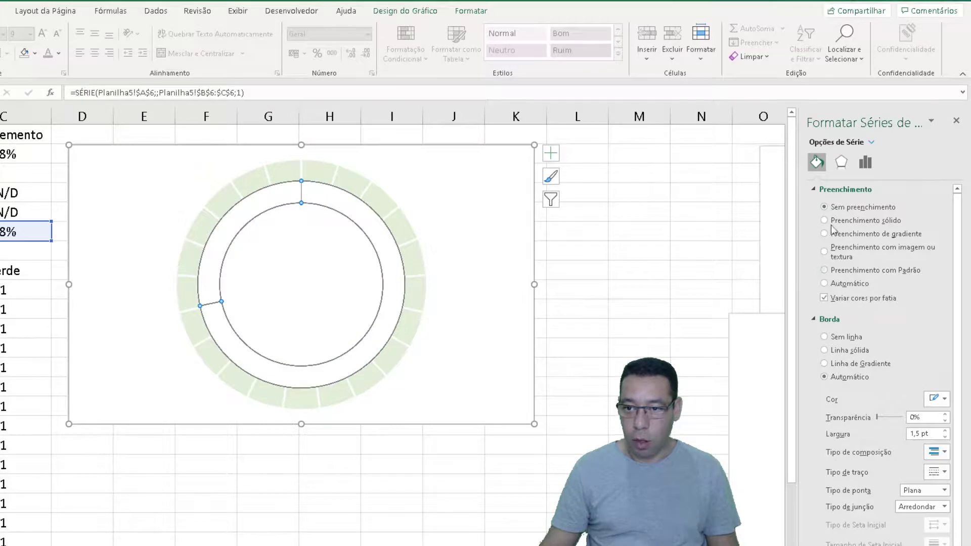
pyautogui.click(831, 221)
pyautogui.click(944, 322)
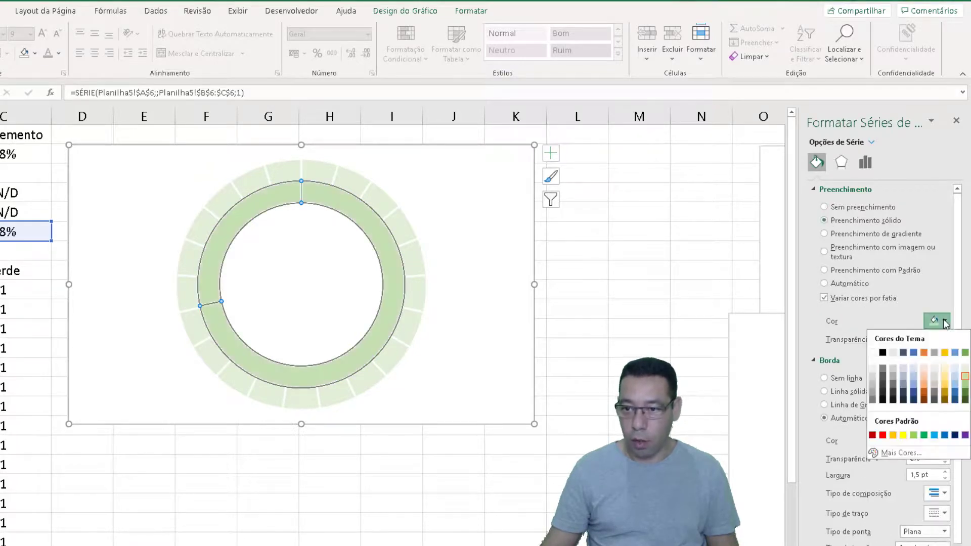
pyautogui.click(965, 353)
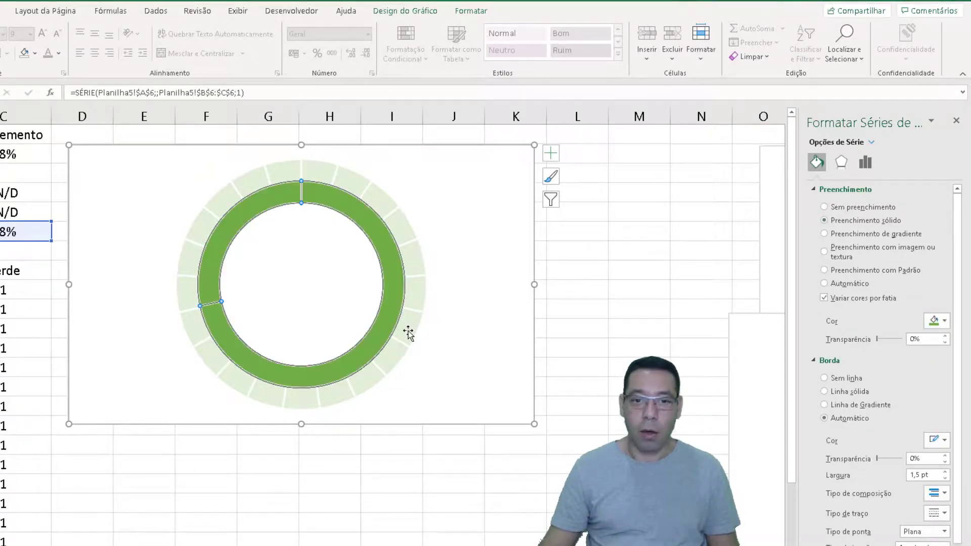
pyautogui.click(261, 202)
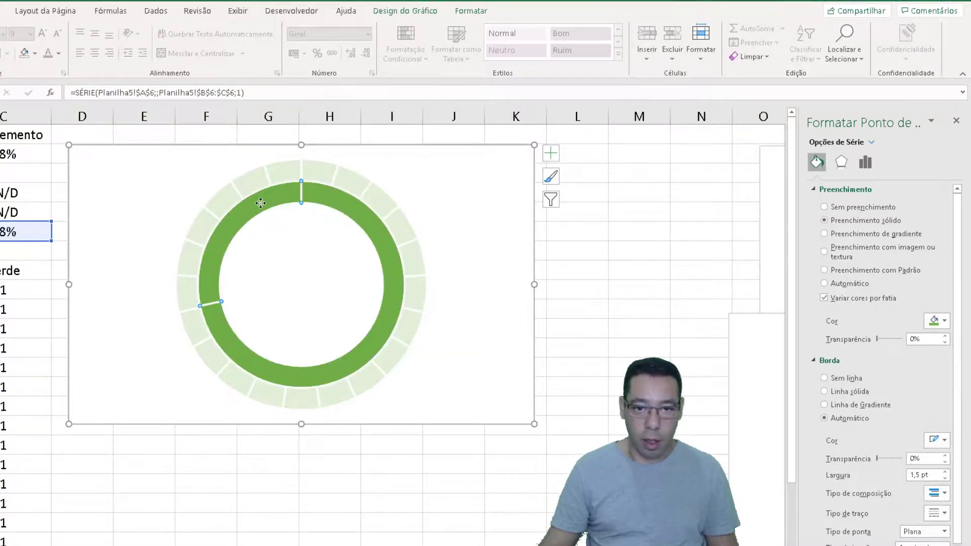
pyautogui.click(825, 208)
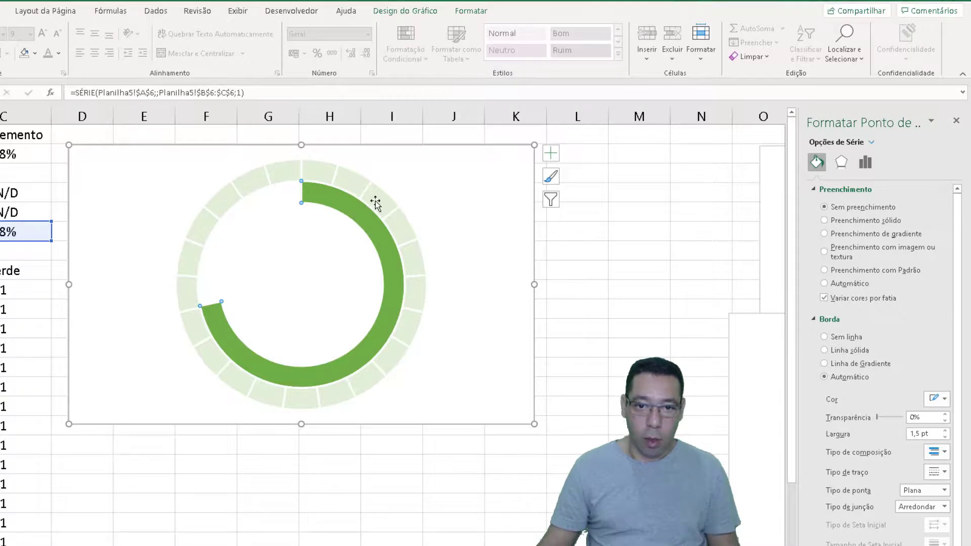
# Put the Marcações series back on the secondary axis so it overlays the Verde ring
pyautogui.rightClick(376, 201)
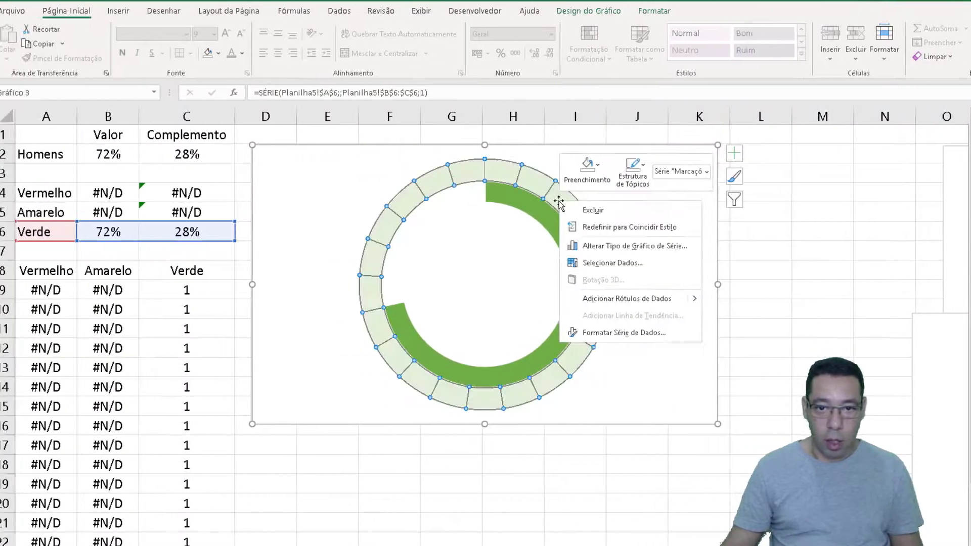
pyautogui.click(607, 246)
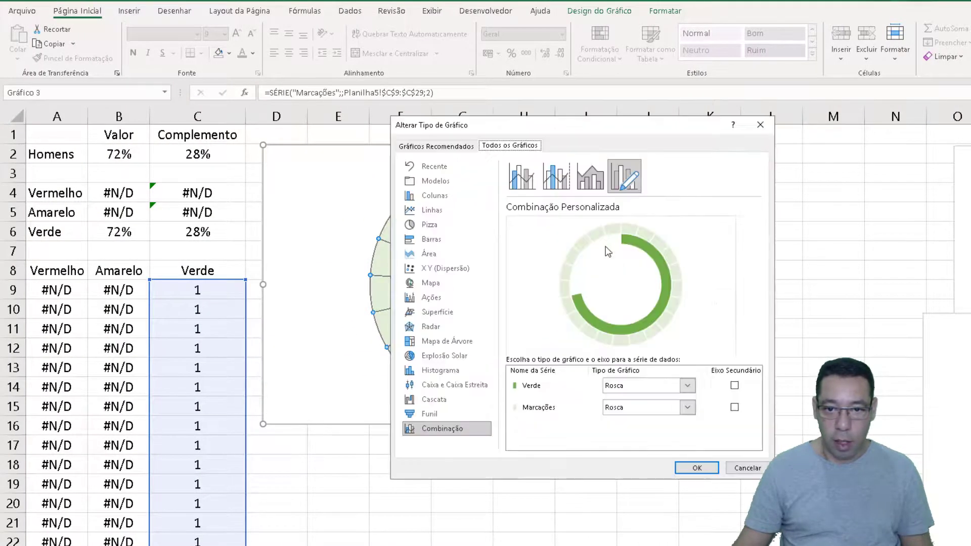
pyautogui.click(735, 408)
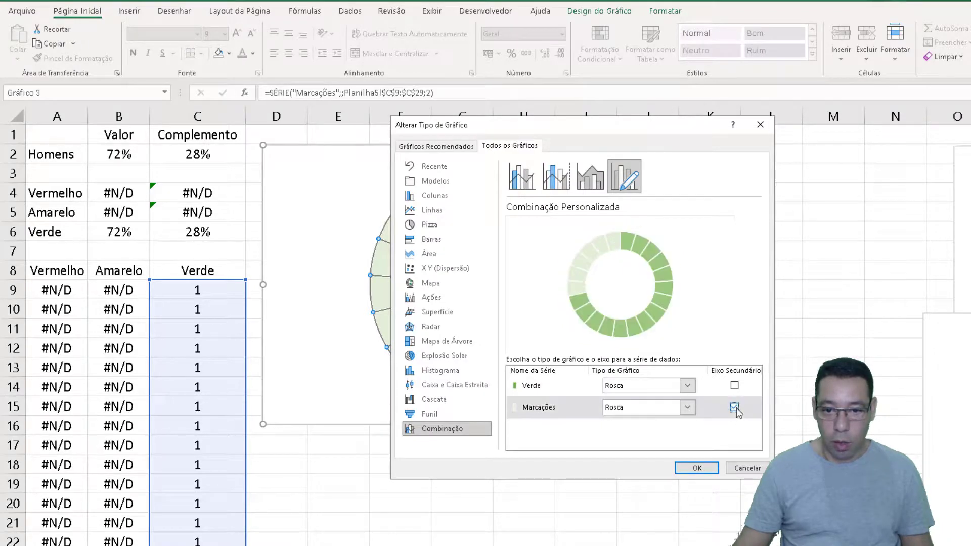
pyautogui.click(697, 468)
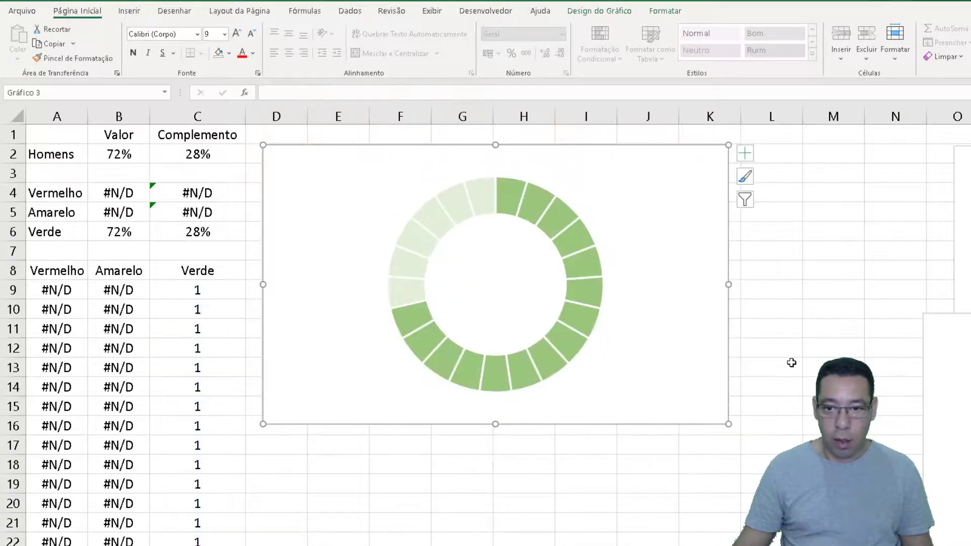
# Move the Amarelo chart to column J at row 12 and the Vermelho chart to column K at row 2, near the Verde chart
pyautogui.click(810, 324)
pyautogui.moveTo(936, 331); pyautogui.dragTo(668, 366)
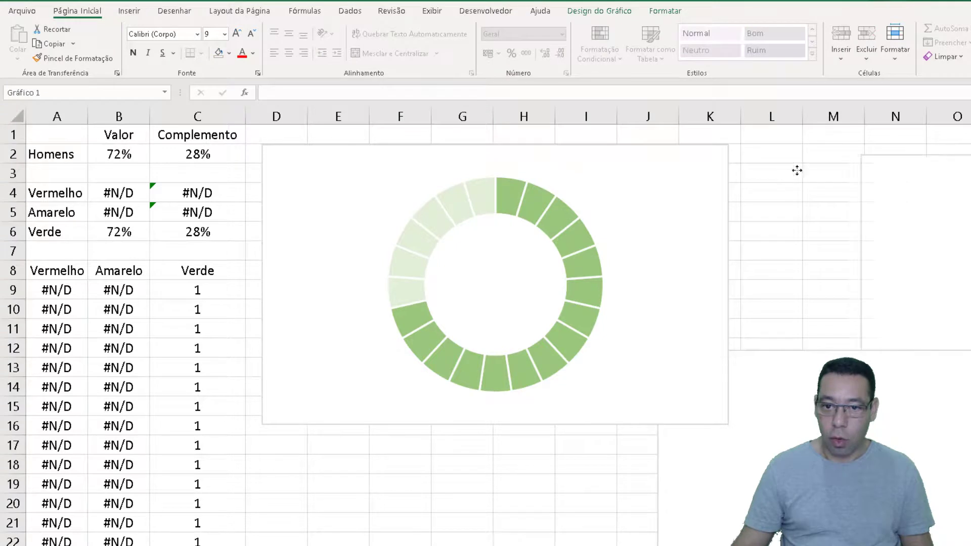
pyautogui.click(702, 159)
pyautogui.moveTo(699, 159); pyautogui.dragTo(698, 159)
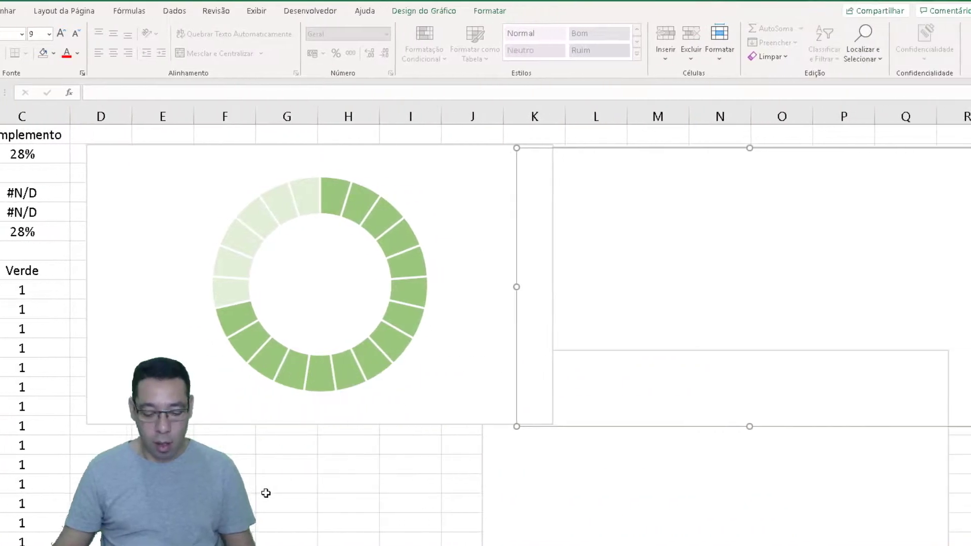
# Recalculate the sheet repeatedly to check how the three charts respond to different random percentages
pyautogui.click(267, 480)
pyautogui.press('F9')
pyautogui.press('F9')
pyautogui.press('F9')
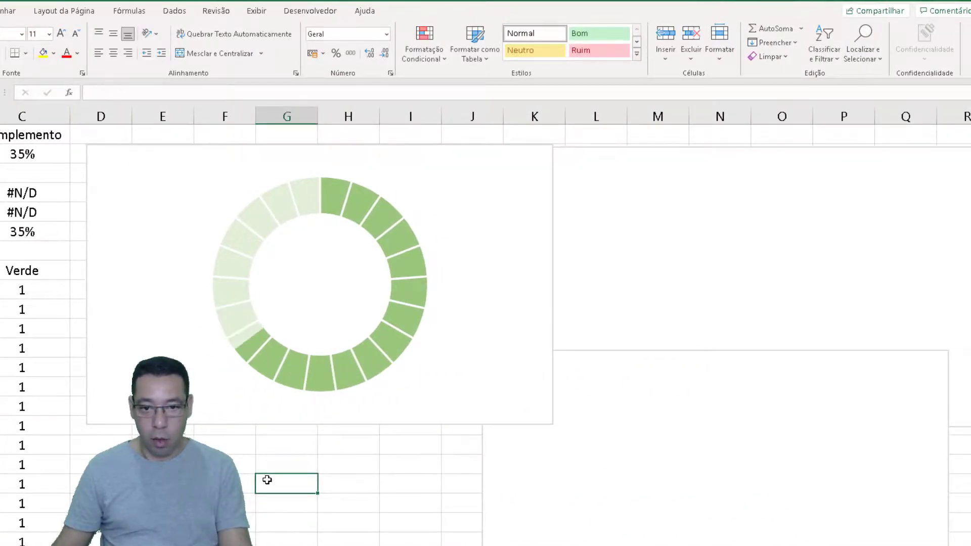
pyautogui.press('F9')
pyautogui.press('F9')
pyautogui.press('F9')
pyautogui.press('F9')
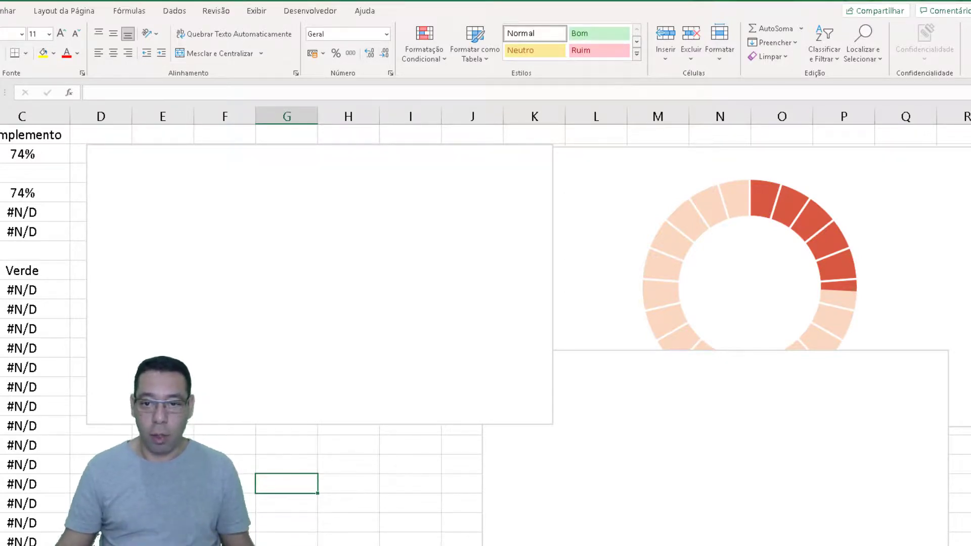
# Set the chart area to no fill on all three charts, Verde, Vermelho and Amarelo
pyautogui.click(521, 157)
pyautogui.rightClick(521, 156)
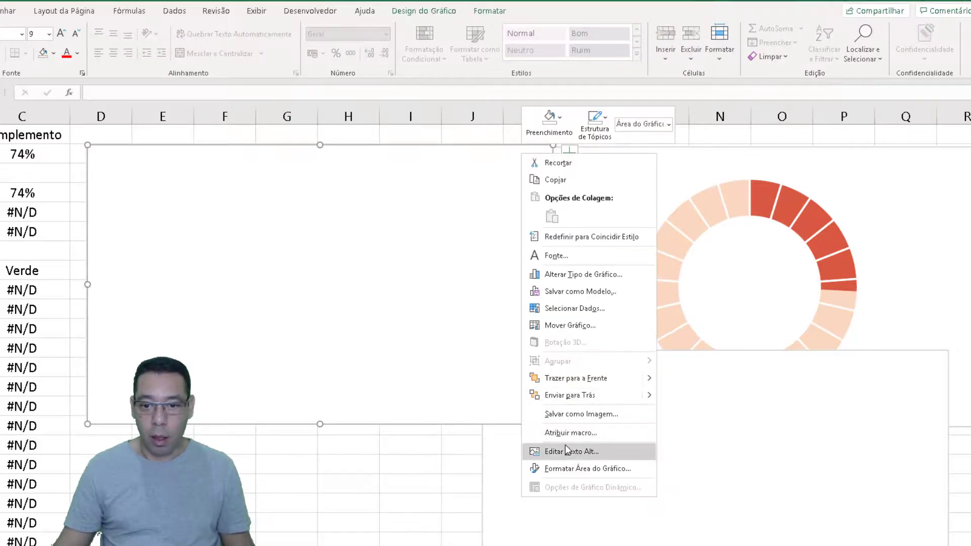
pyautogui.click(557, 468)
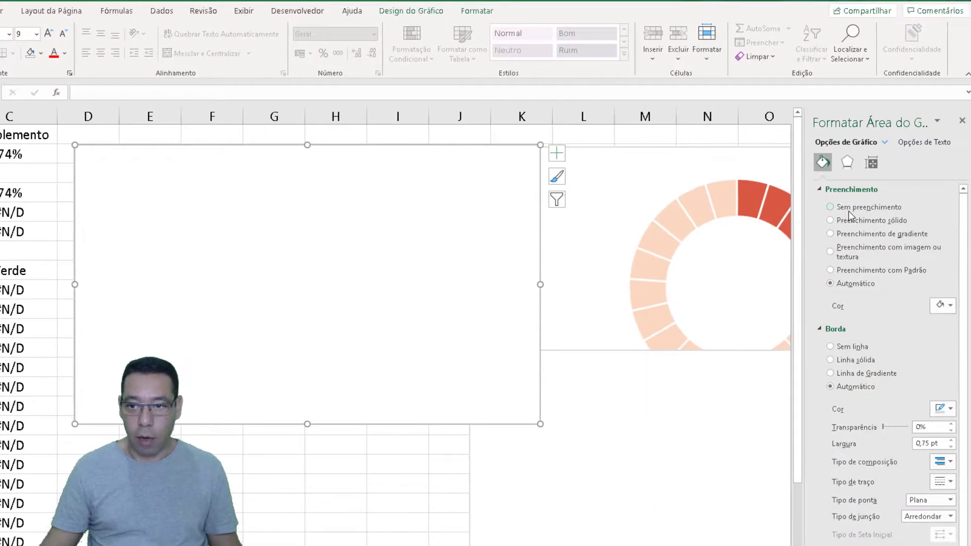
pyautogui.click(861, 211)
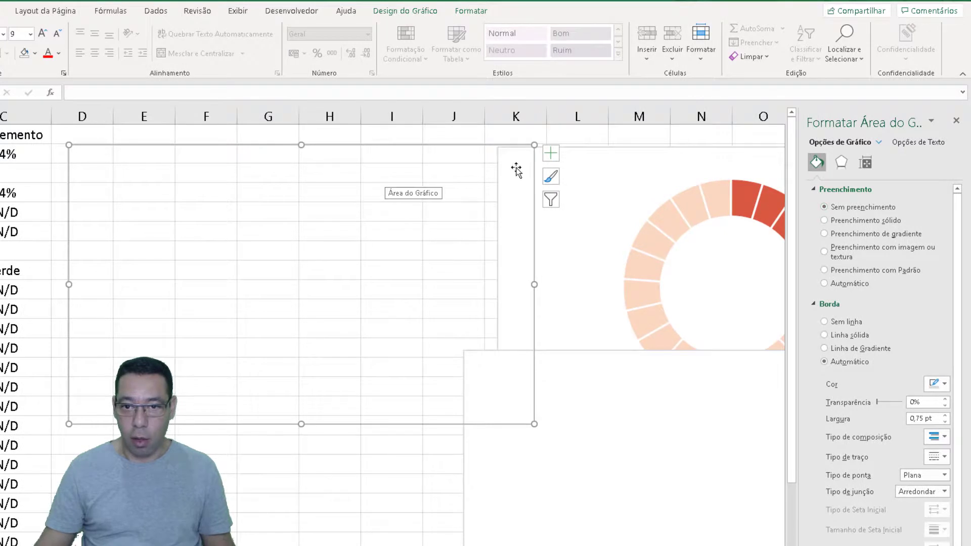
pyautogui.rightClick(579, 156)
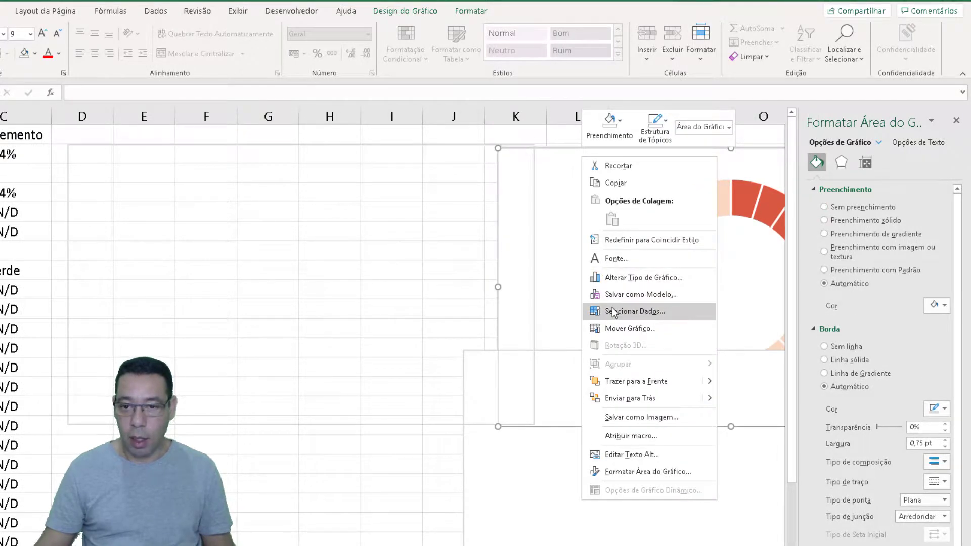
pyautogui.press('Escape')
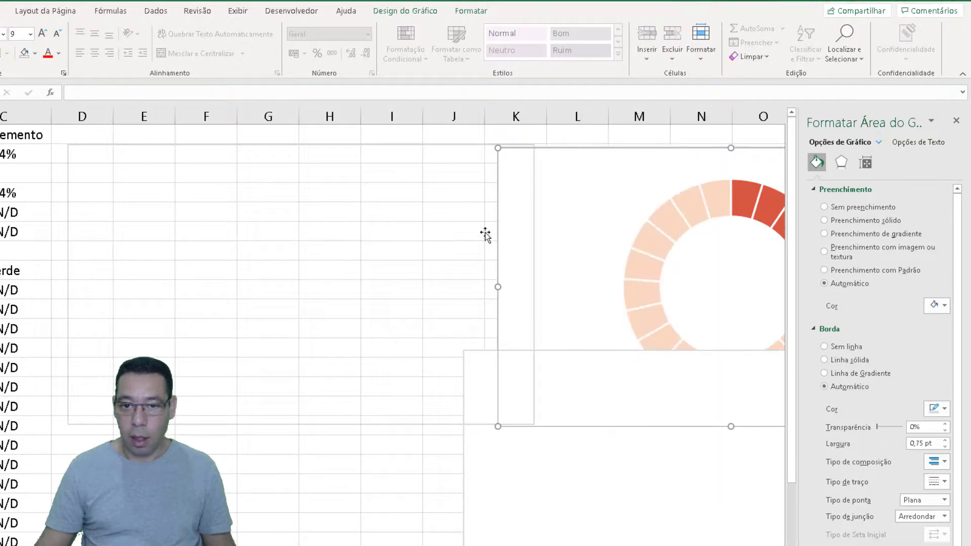
pyautogui.click(845, 208)
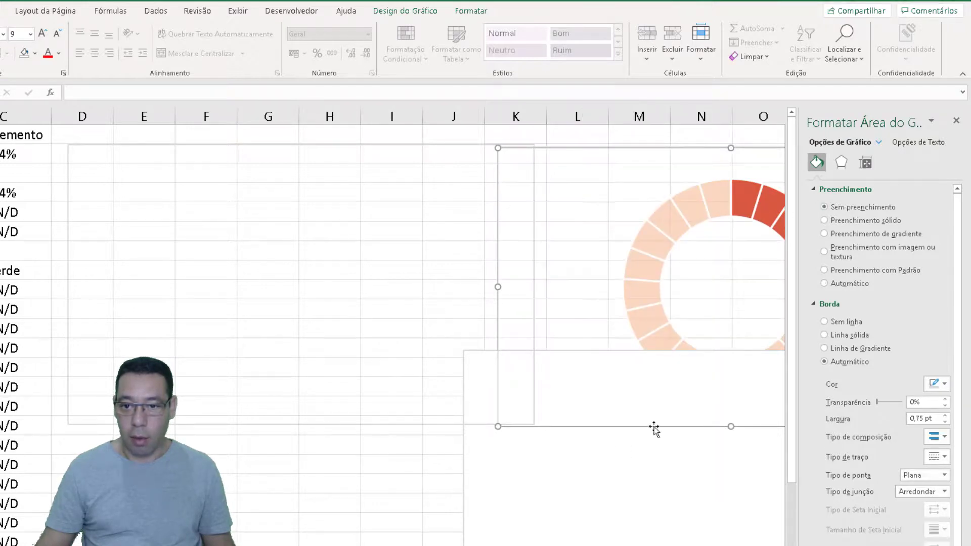
pyautogui.click(470, 467)
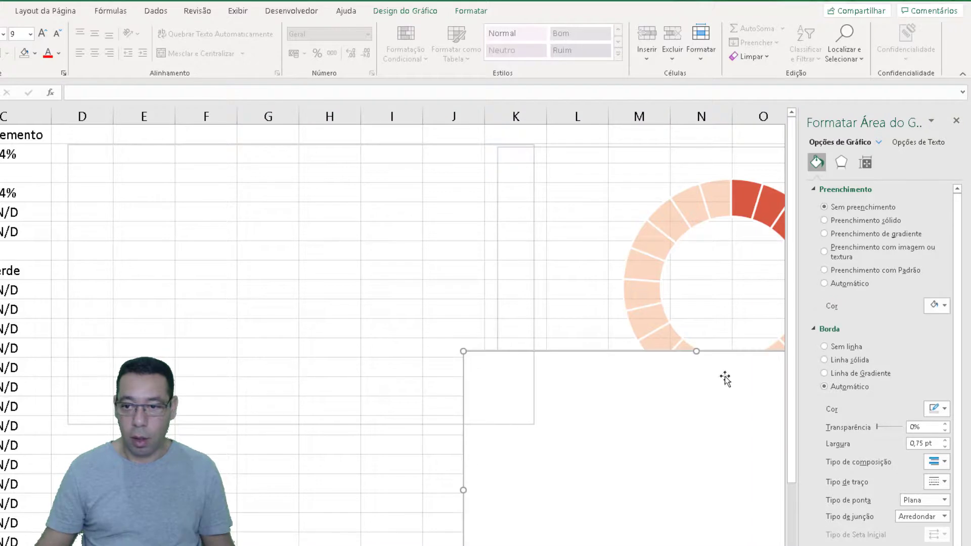
pyautogui.click(841, 209)
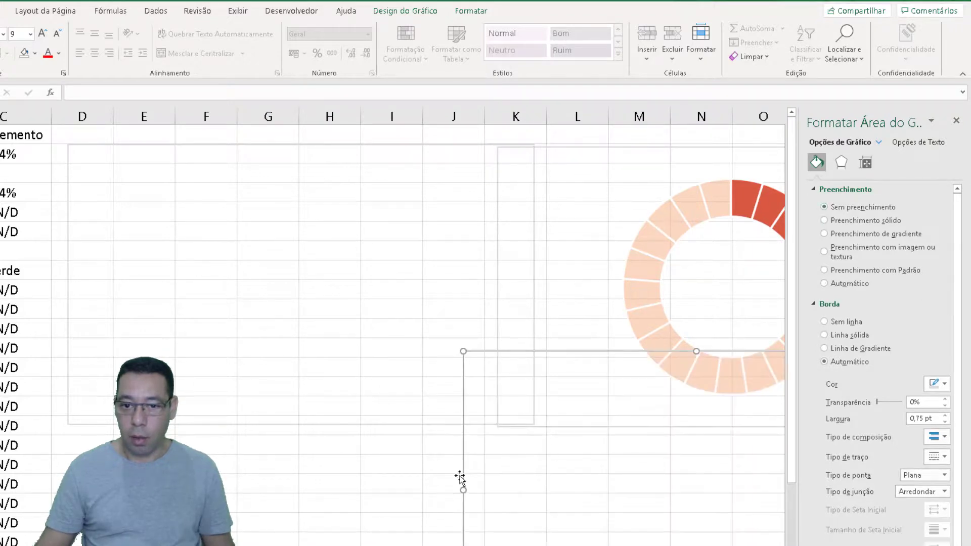
pyautogui.click(355, 466)
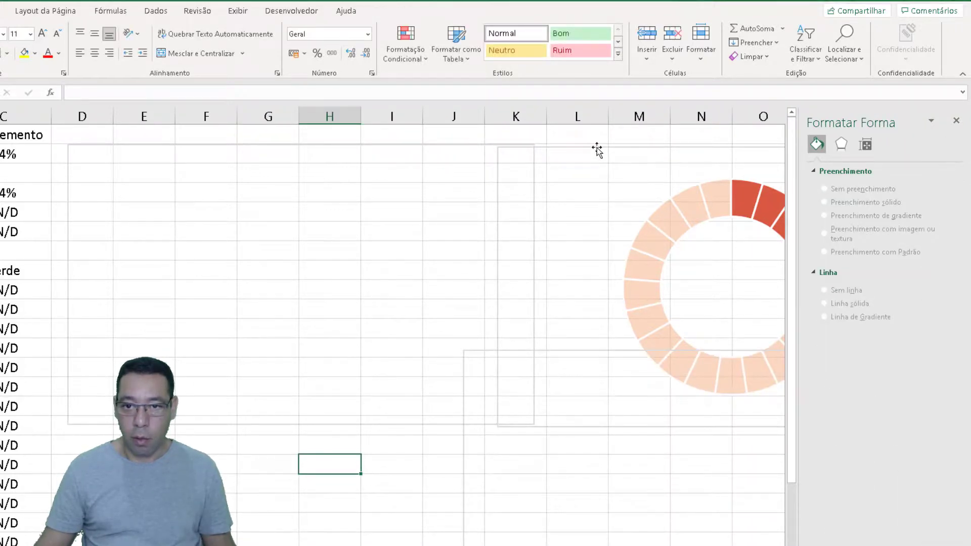
# Move the Vermelho and Amarelo charts exactly on top of the Verde chart at D2, nudging them so their frames line up
pyautogui.moveTo(595, 150); pyautogui.dragTo(172, 145)
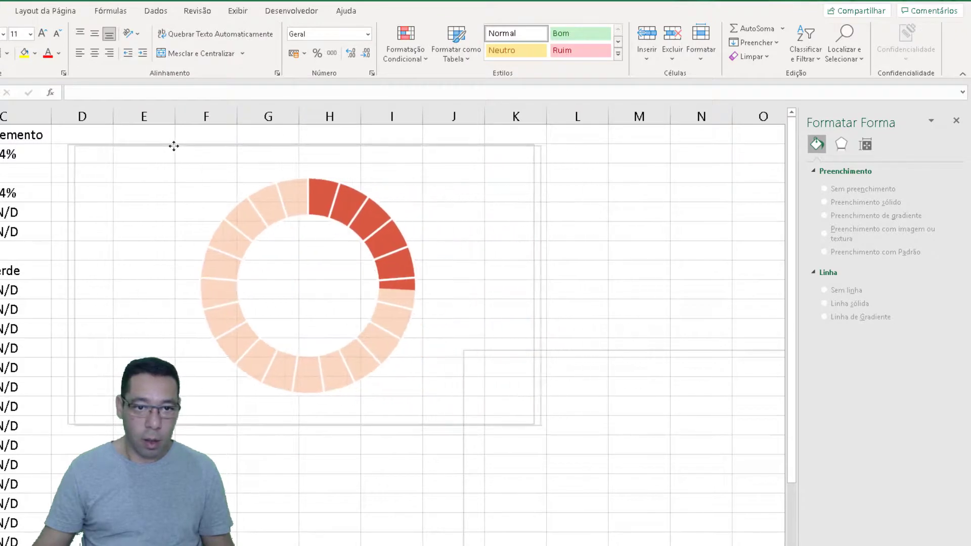
pyautogui.click(167, 146)
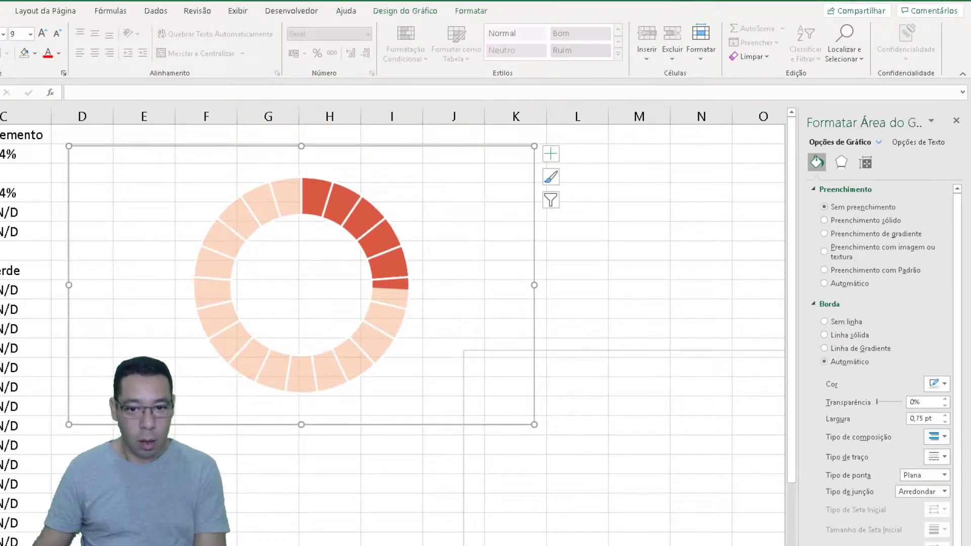
pyautogui.hotkey('ctrl', 'Up')
pyautogui.hotkey('ctrl', 'Left')
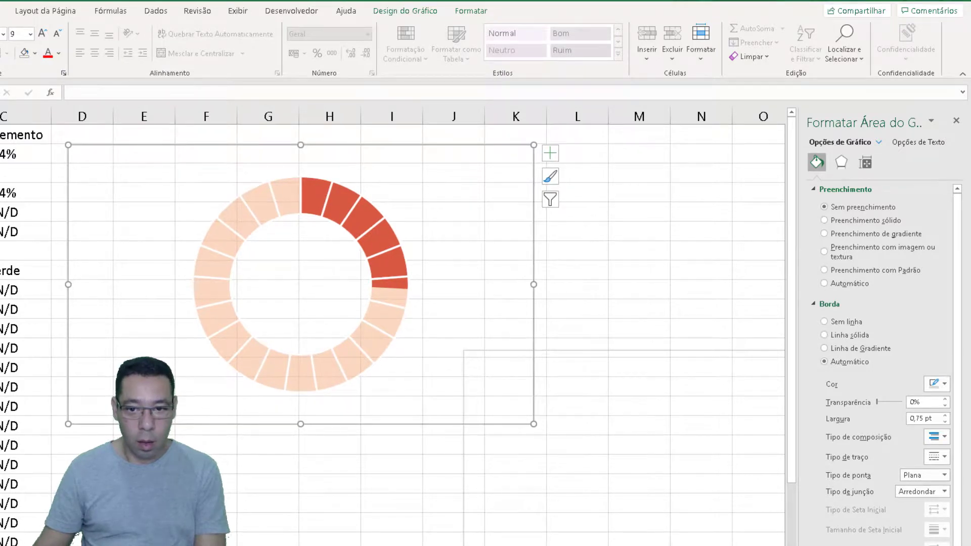
pyautogui.press('Escape')
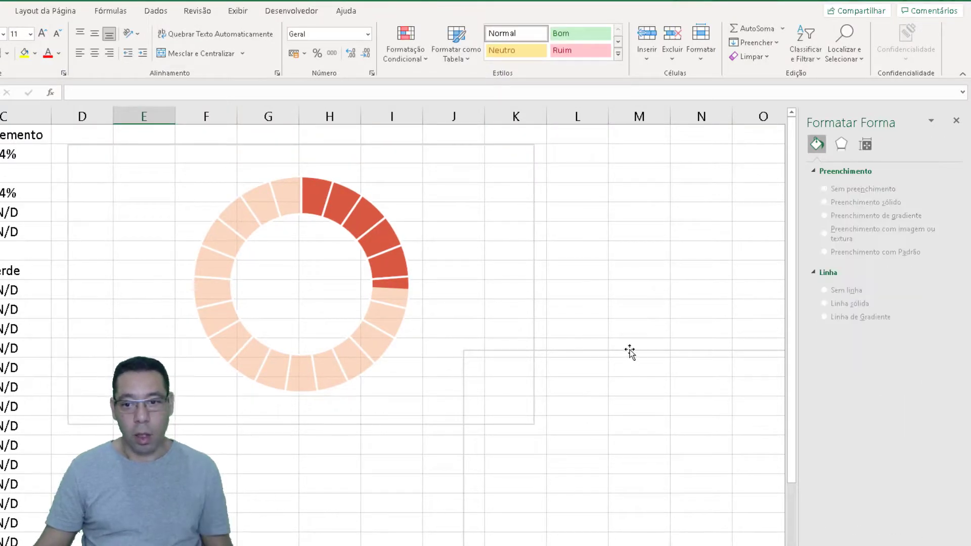
pyautogui.moveTo(630, 353); pyautogui.dragTo(234, 146)
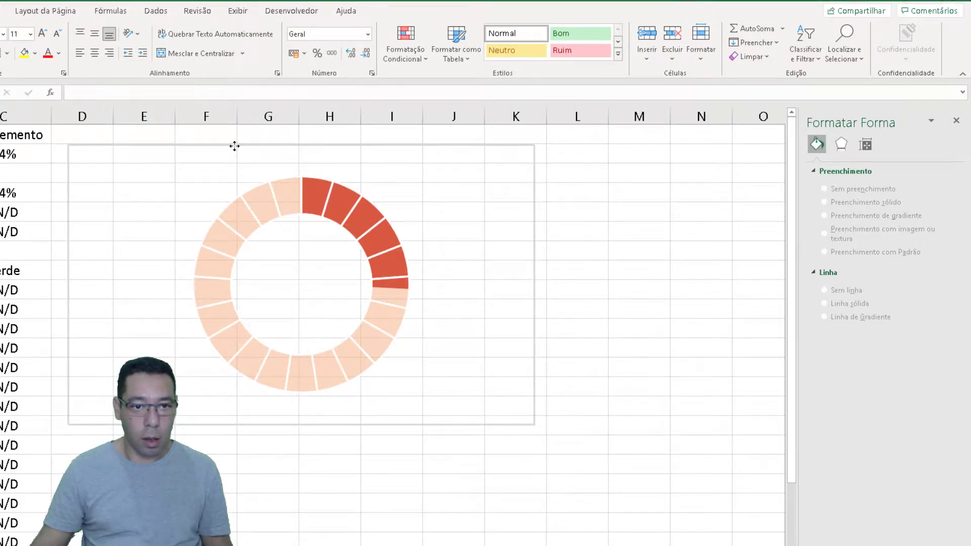
pyautogui.click(426, 472)
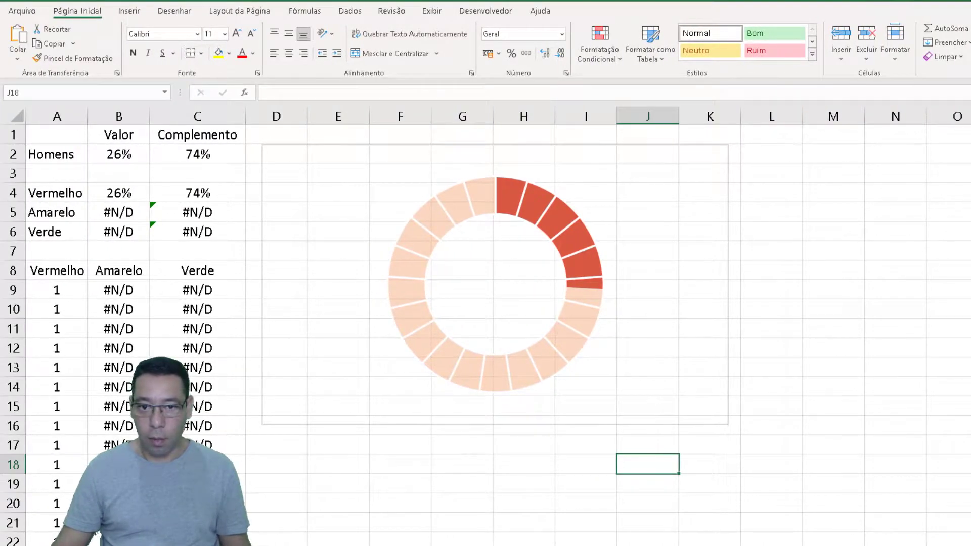
# Recalculate the sheet repeatedly to check which coloured ring the stacked charts show for different random percentages
pyautogui.press('F9')
pyautogui.press('F9')
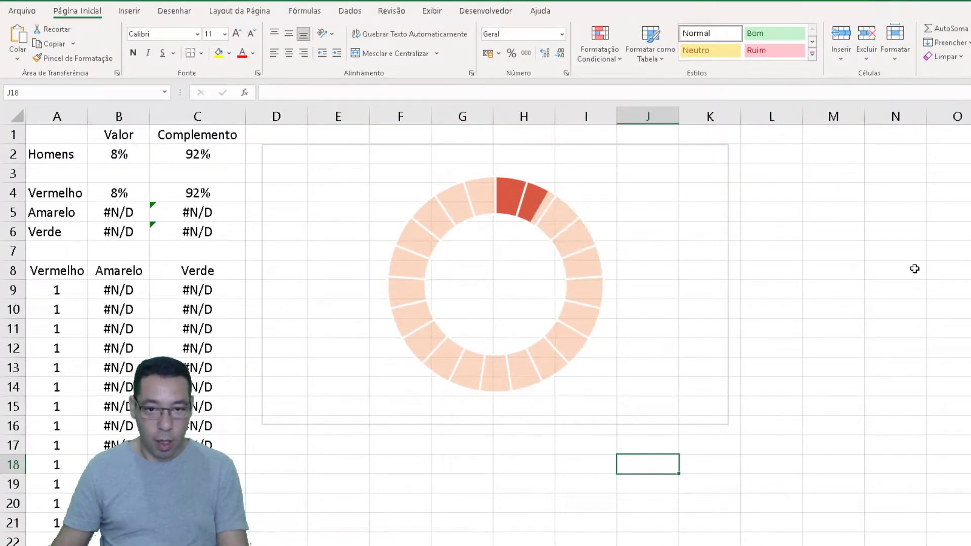
pyautogui.press('F9')
pyautogui.press('F9')
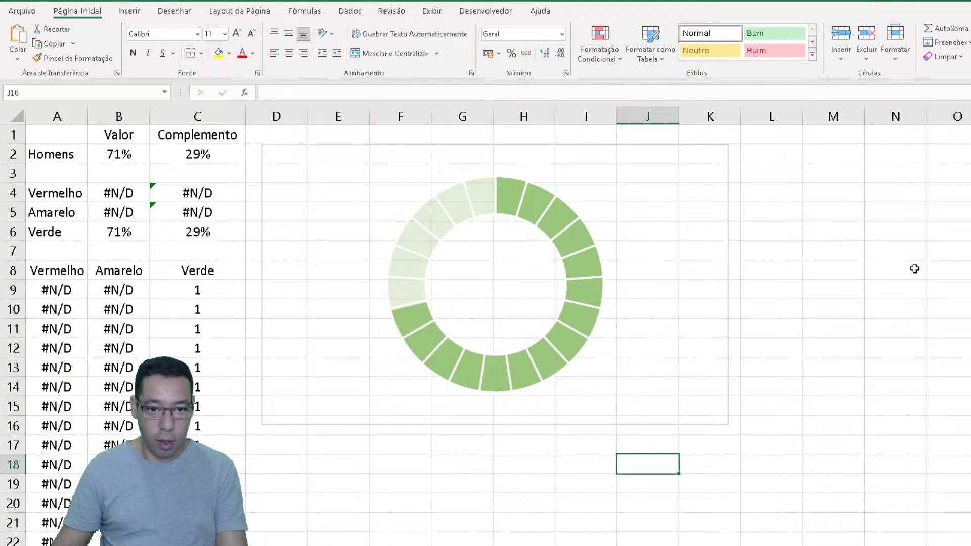
pyautogui.press('F9')
pyautogui.press('F9')
pyautogui.press('F9')
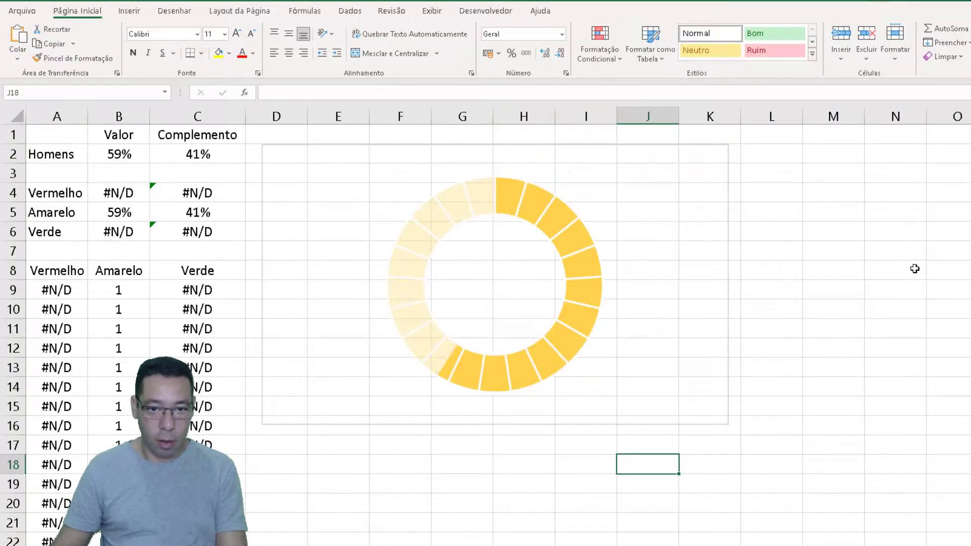
pyautogui.press('F9')
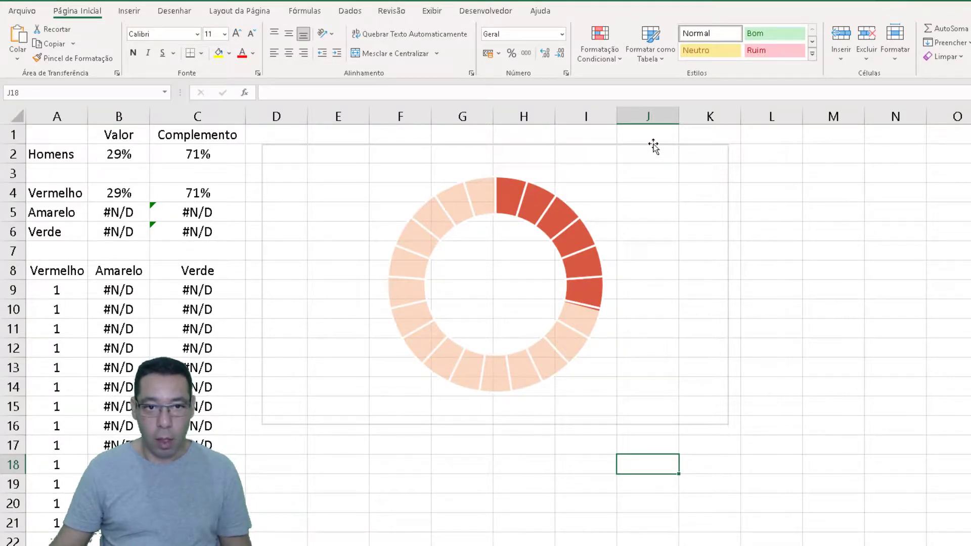
# Hide the worksheet gridlines
pyautogui.click(428, 12)
pyautogui.click(386, 56)
pyautogui.click(916, 288)
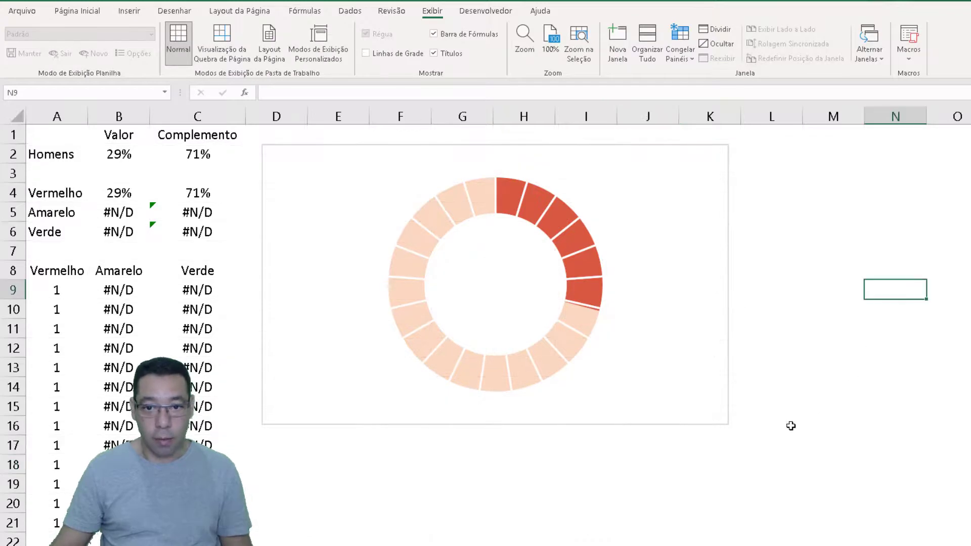
# Remove the outline of the front chart in the stack, Gráfico 3, and send it backward
pyautogui.click(692, 146)
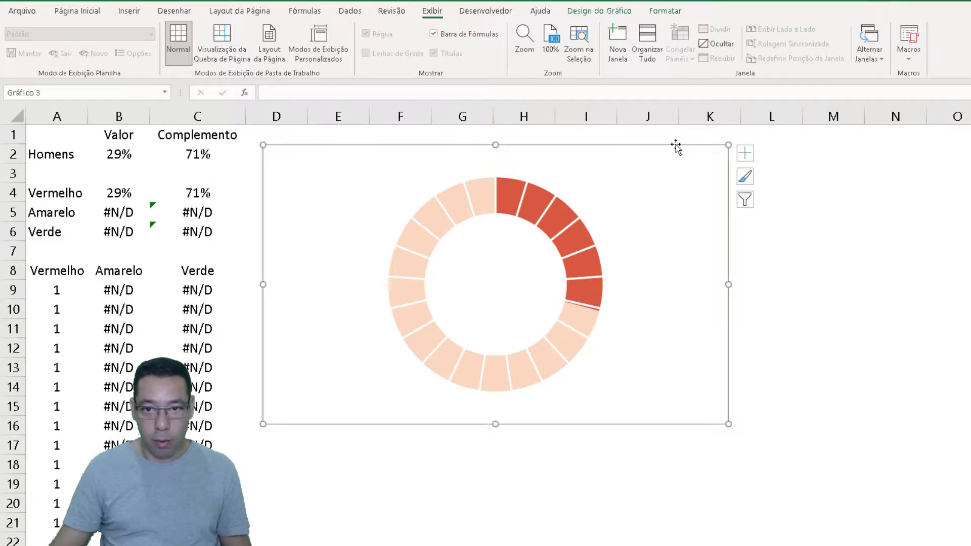
pyautogui.rightClick(676, 144)
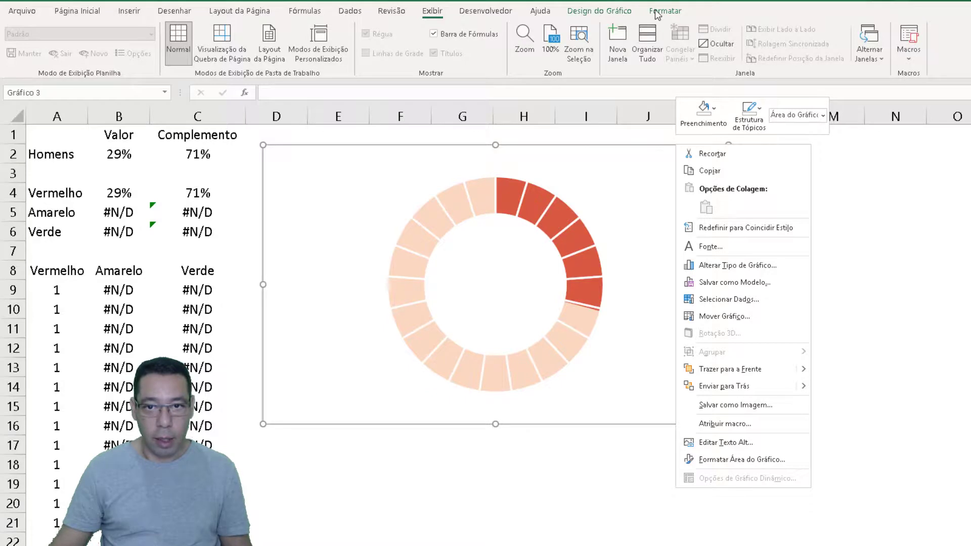
pyautogui.click(626, 12)
pyautogui.click(664, 11)
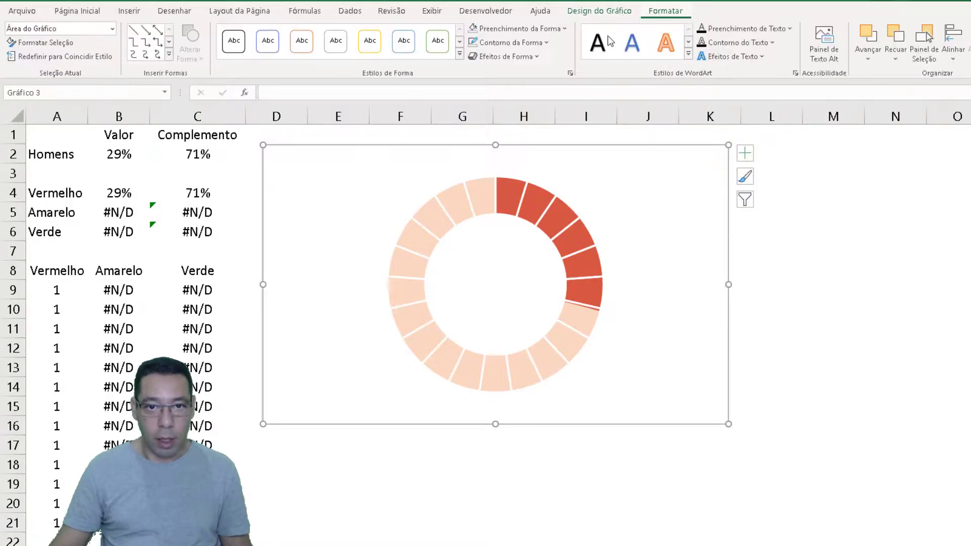
pyautogui.click(510, 44)
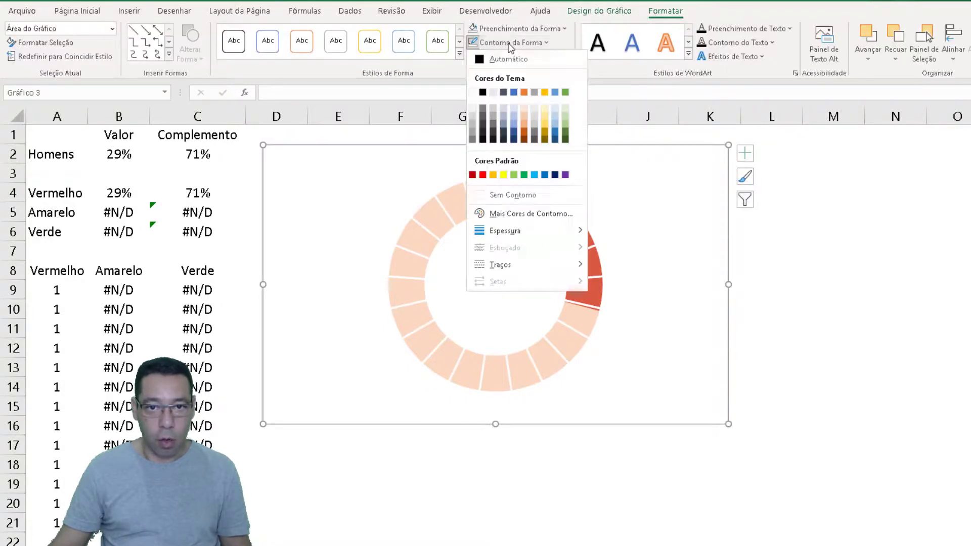
pyautogui.click(488, 195)
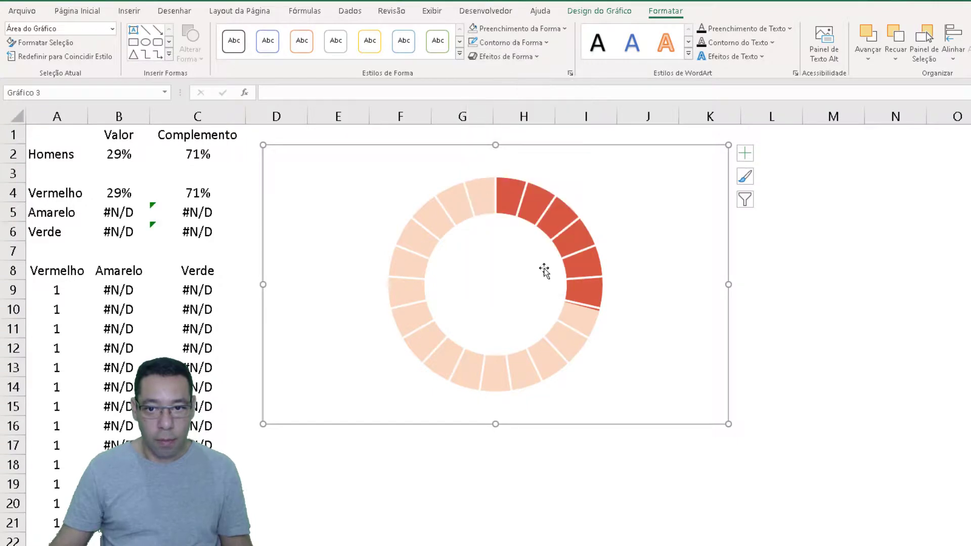
pyautogui.rightClick(728, 284)
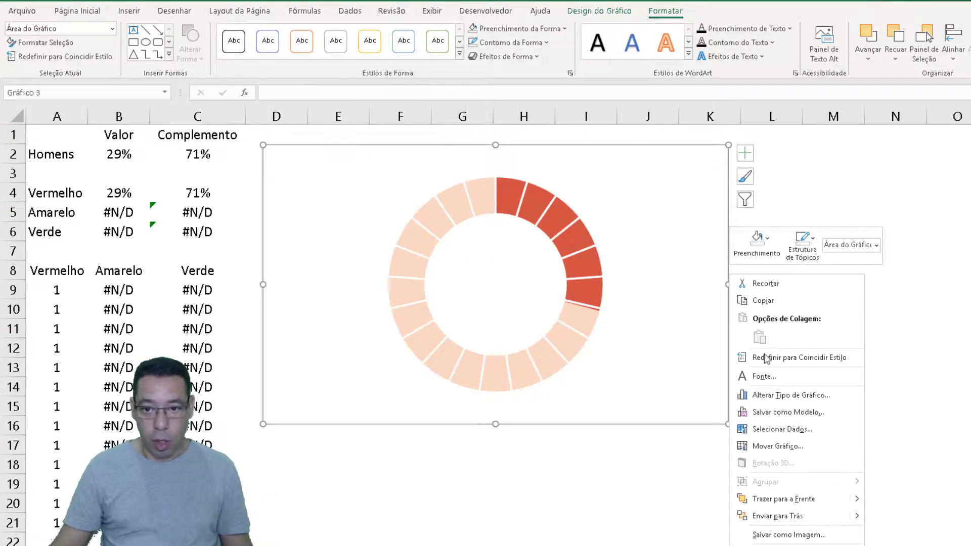
pyautogui.click(785, 517)
pyautogui.click(871, 294)
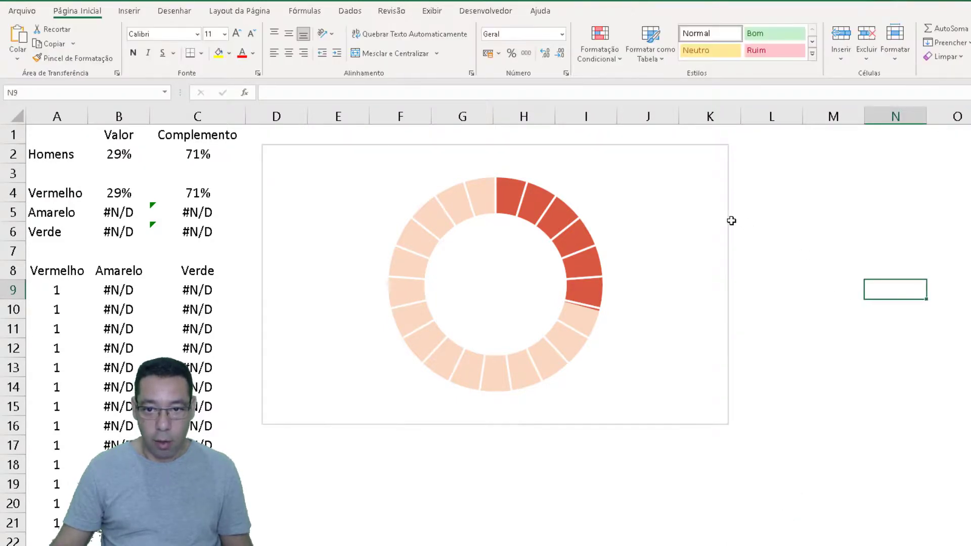
# Remove the outline of the next stacked chart, Gráfico 2, and send it backward
pyautogui.click(729, 222)
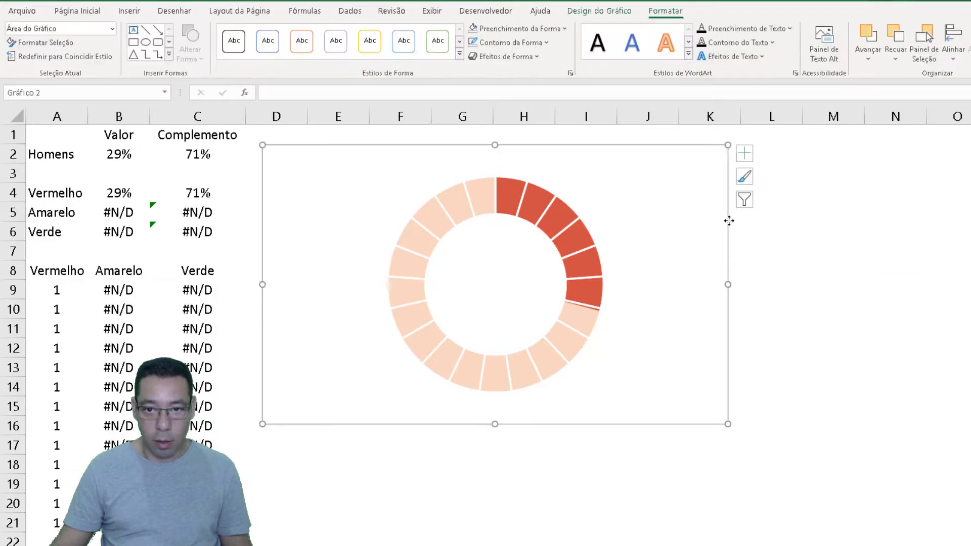
pyautogui.click(513, 44)
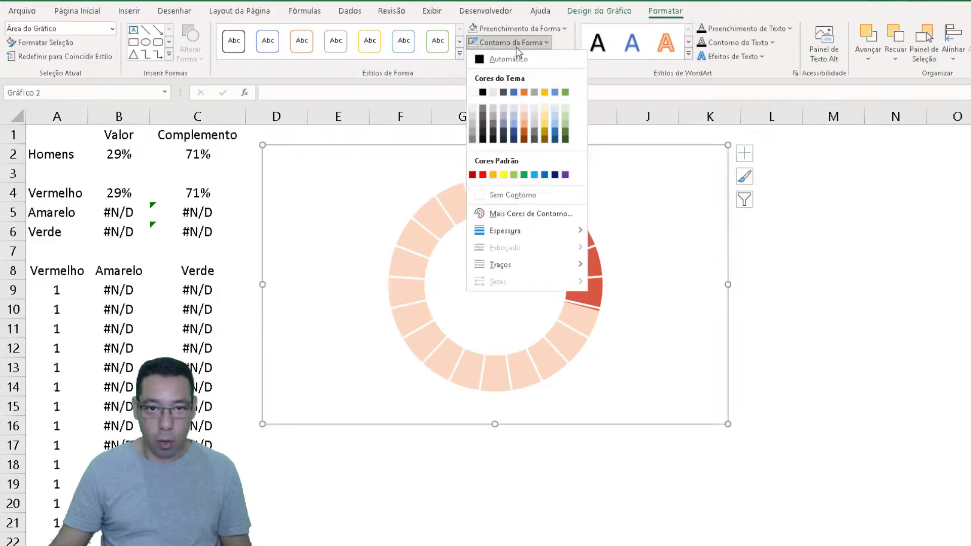
pyautogui.click(493, 196)
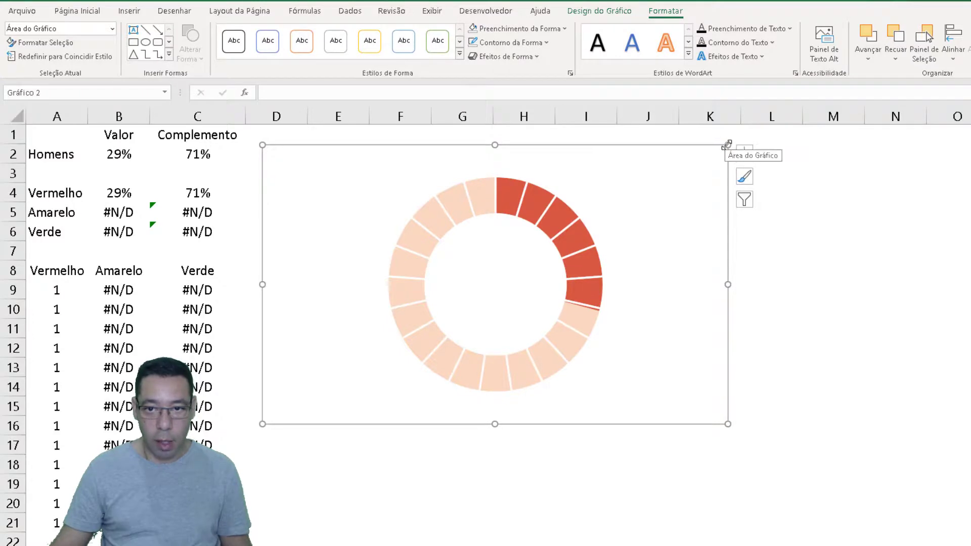
pyautogui.rightClick(727, 145)
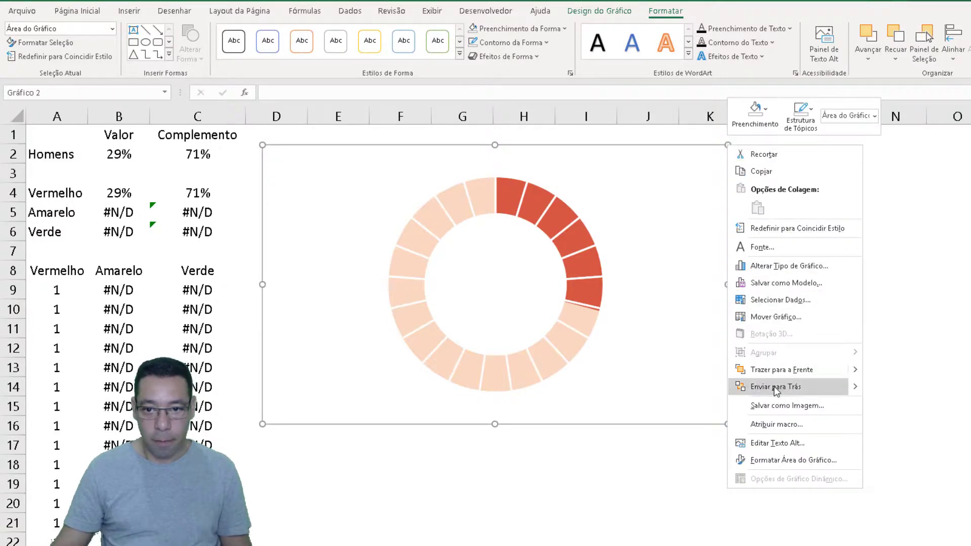
pyautogui.press('Escape')
pyautogui.click(812, 299)
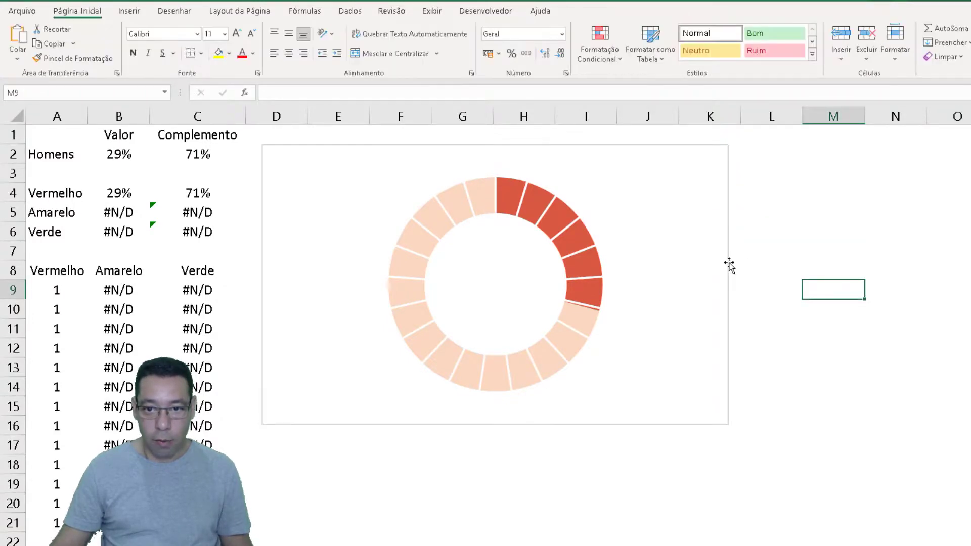
# Remove the outline of the last framed chart in the stack, Gráfico 1
pyautogui.click(729, 263)
pyautogui.click(509, 43)
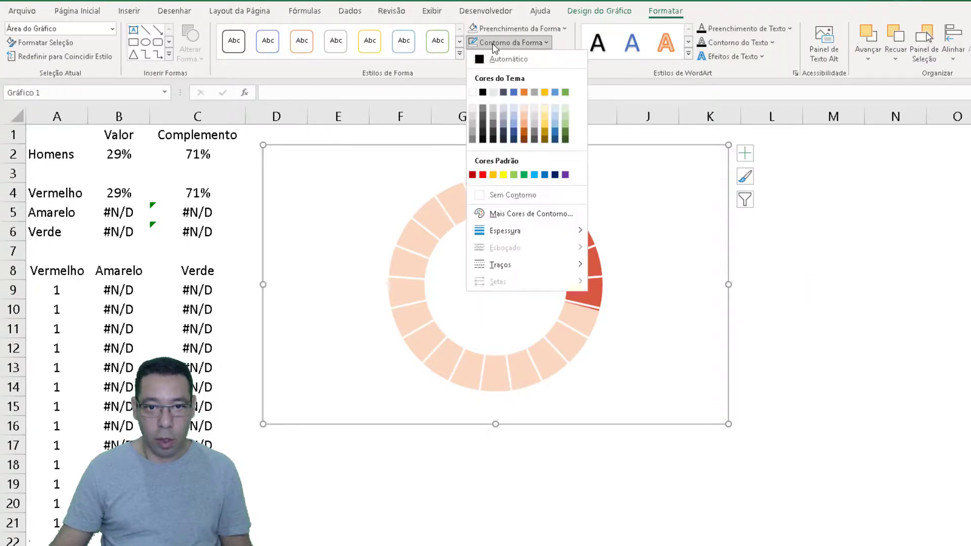
pyautogui.click(512, 196)
pyautogui.click(871, 257)
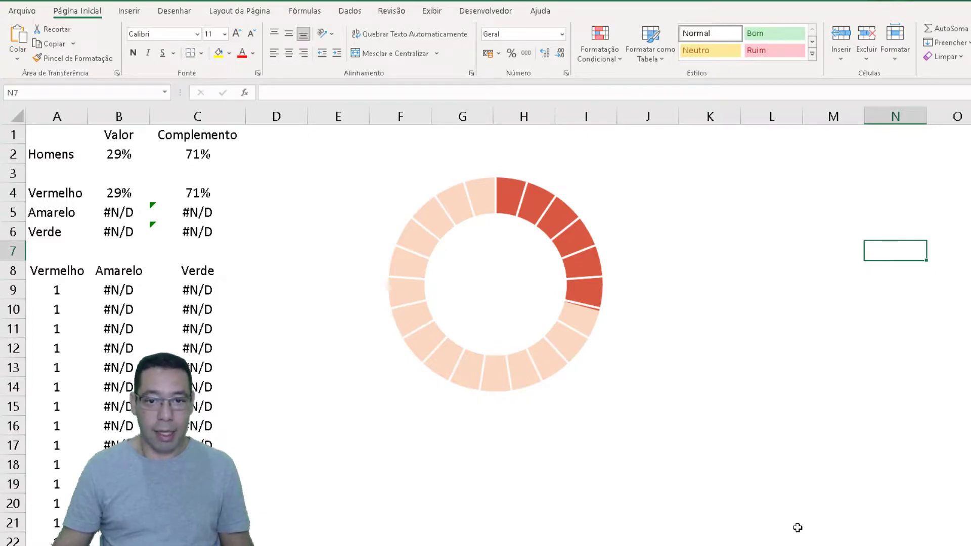
# Recalculate the sheet repeatedly to check how the borderless stacked ring changes colour and fill with the random percentage
pyautogui.press('F9')
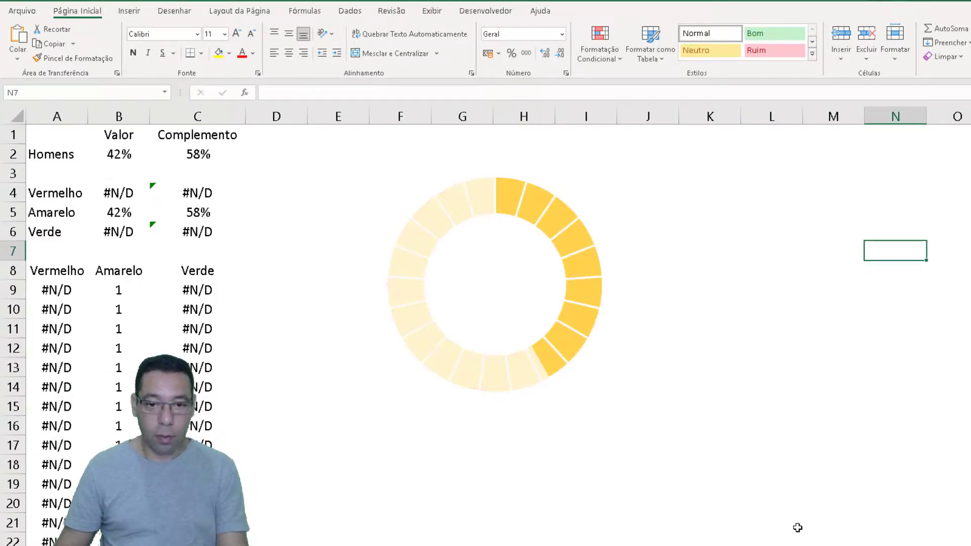
pyautogui.press('F9')
pyautogui.press('F9')
pyautogui.press('F9')
pyautogui.press('F9')
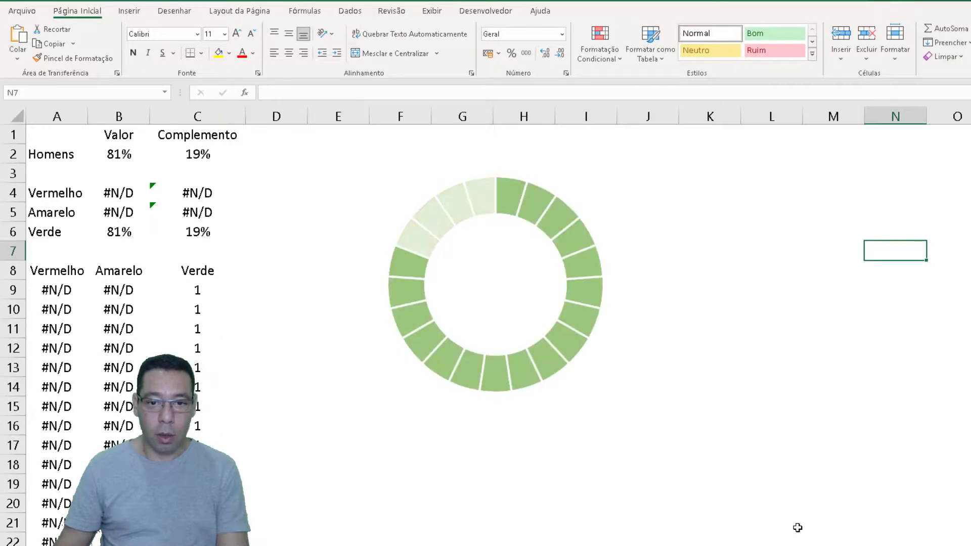
pyautogui.press('F9')
pyautogui.press('F9')
pyautogui.press('F9')
pyautogui.press('F9')
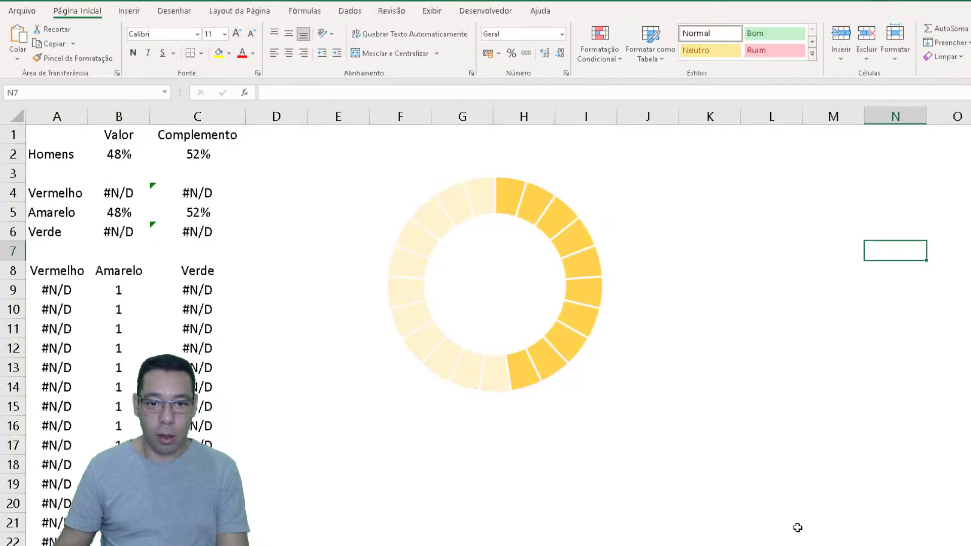
pyautogui.press('F9')
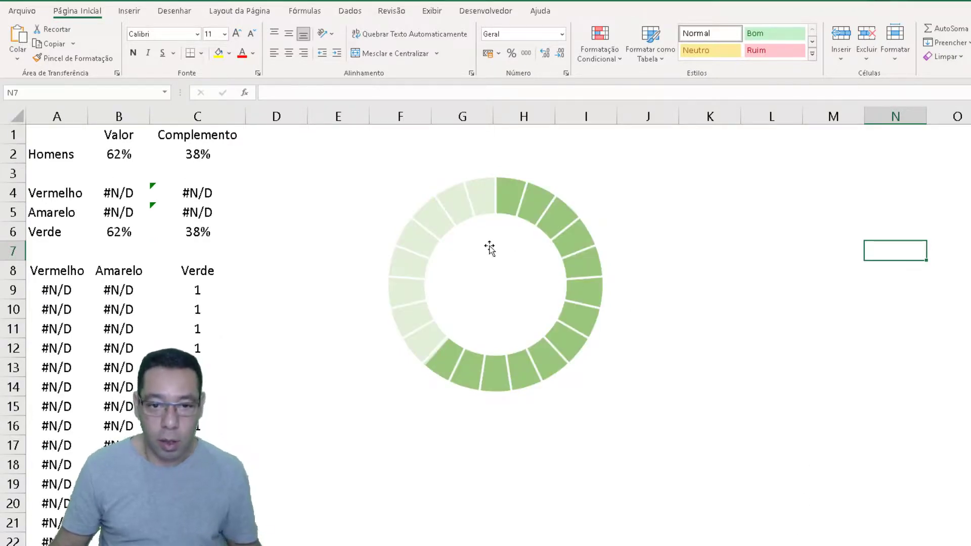
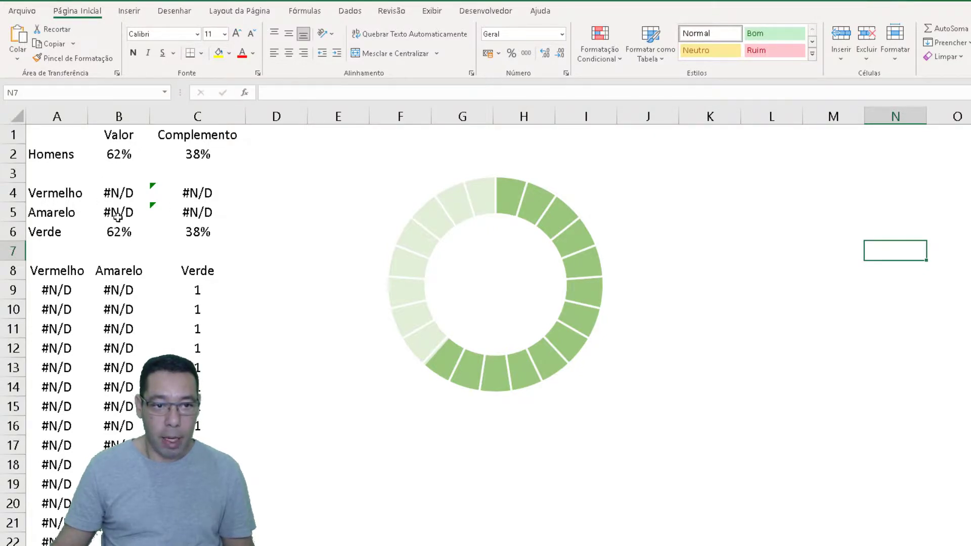
# Enter the formula =SE(É.NÃO.DISP(B4);0;B4) in cell D4, beside the Vermelho row
pyautogui.click(264, 197)
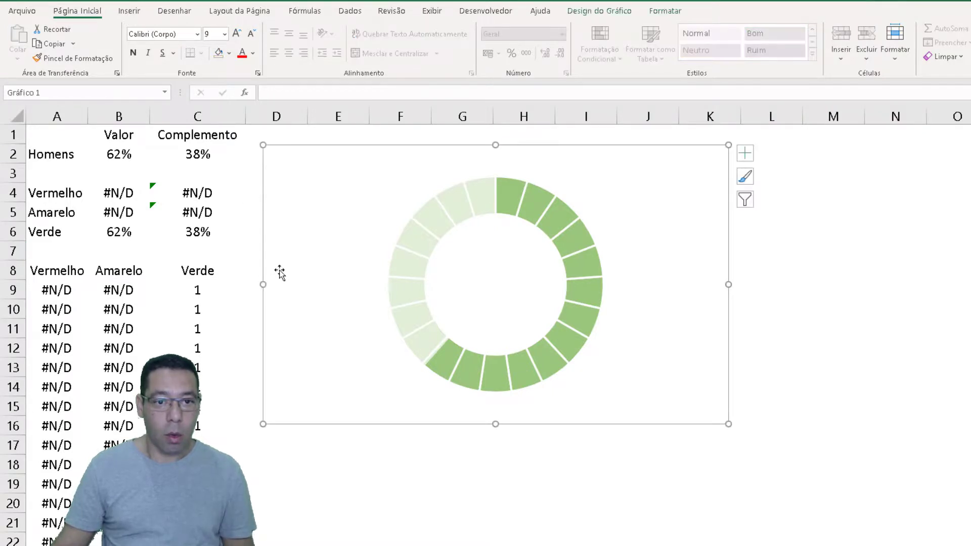
pyautogui.click(244, 200)
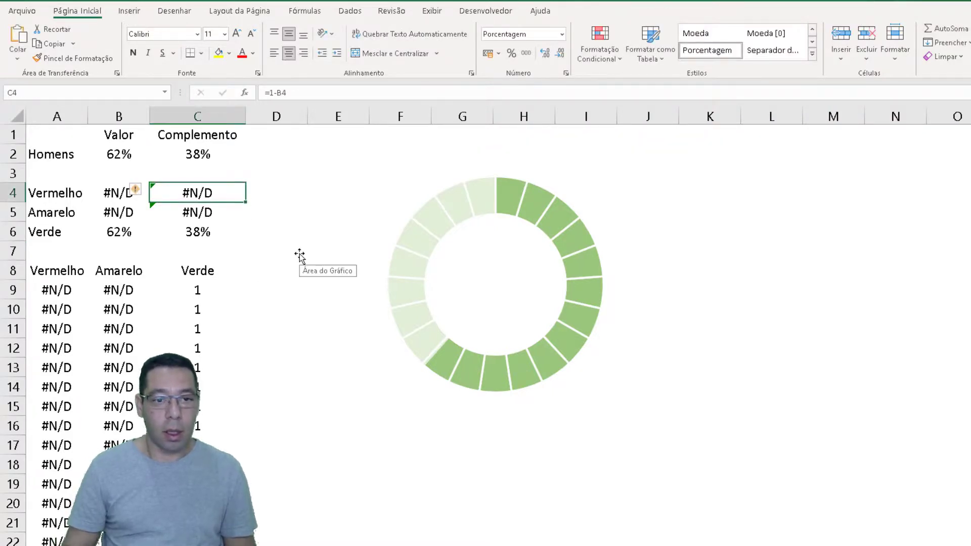
pyautogui.press('Right')
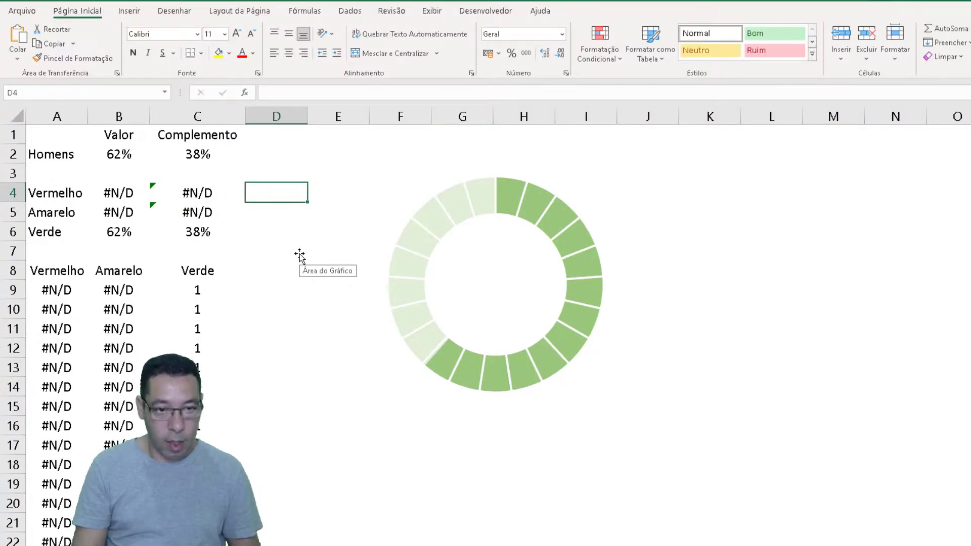
pyautogui.write('=se')
pyautogui.press('Tab')
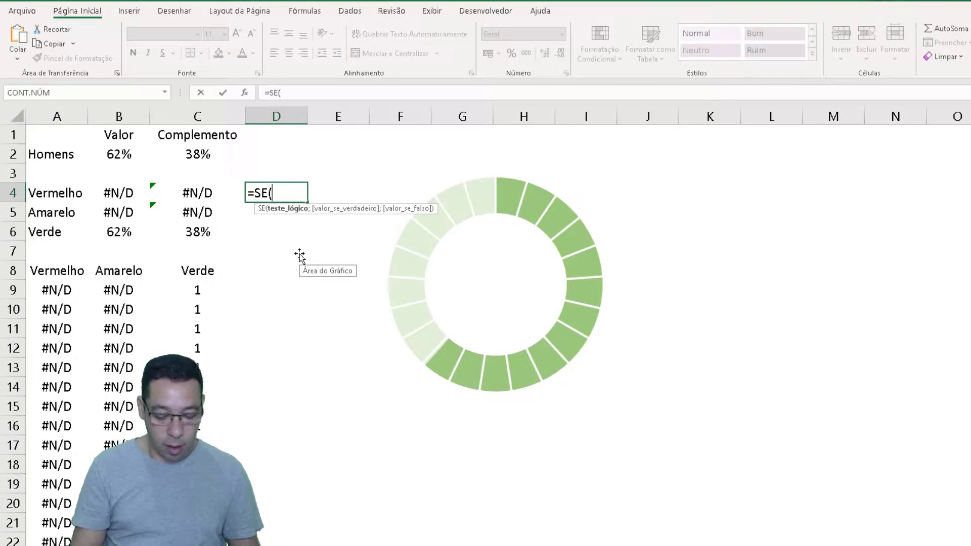
pyautogui.write('é')
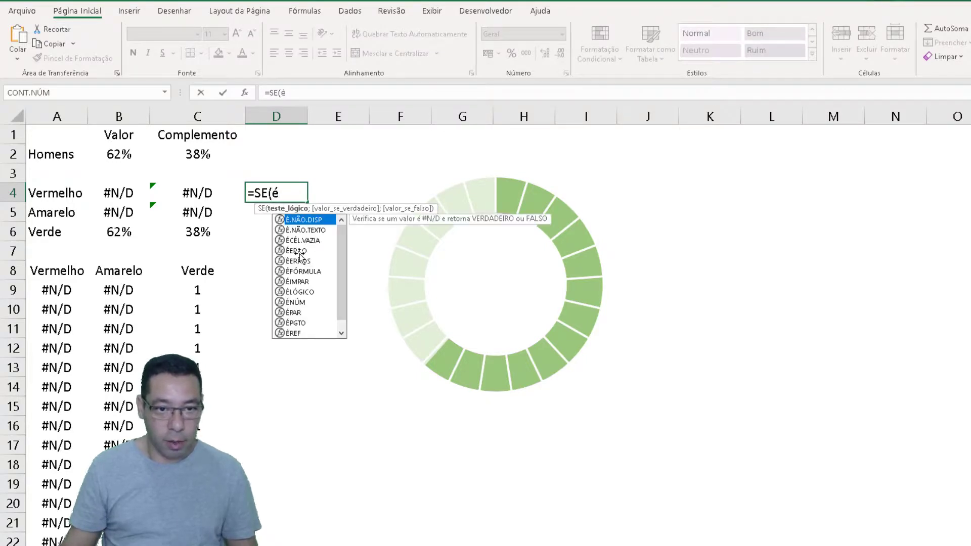
pyautogui.press('Tab')
pyautogui.click(117, 193)
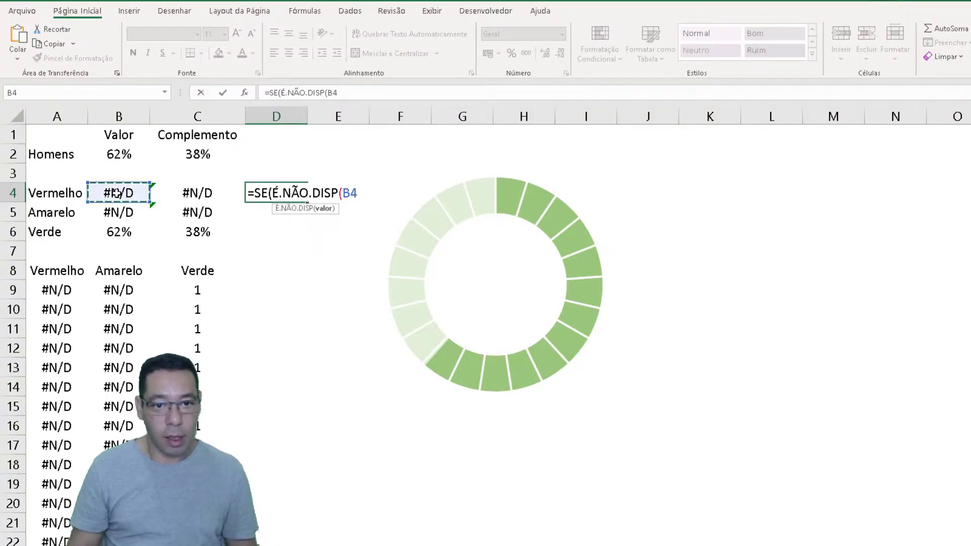
pyautogui.write(');')
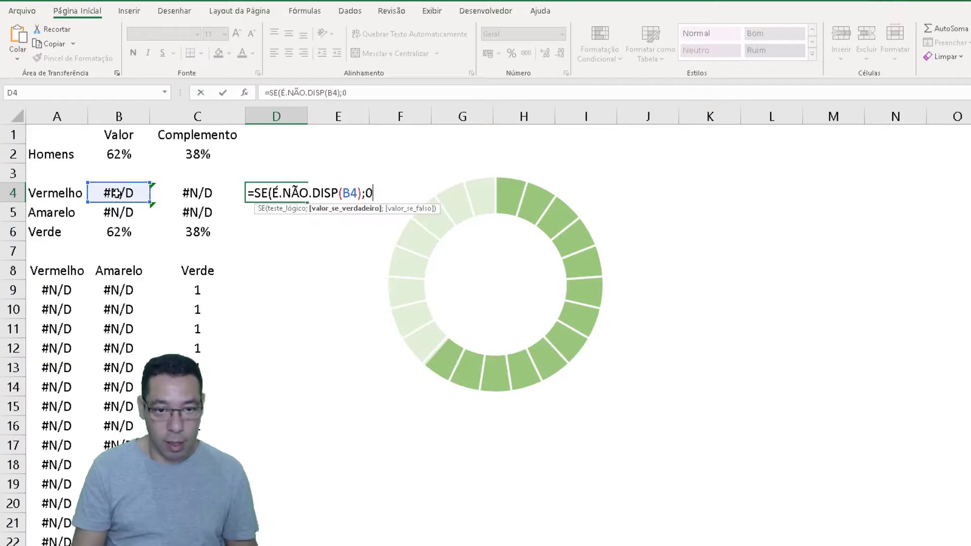
pyautogui.write('0')
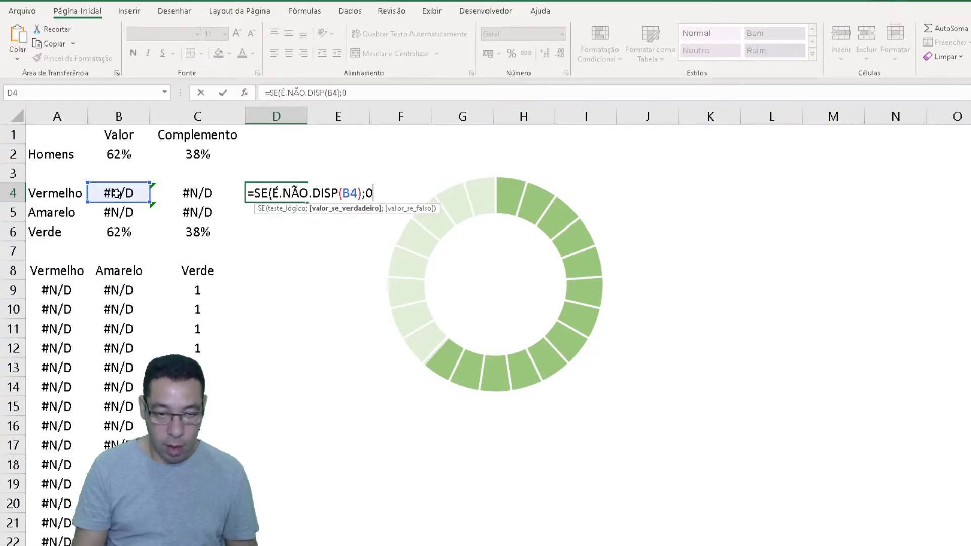
pyautogui.write(';')
pyautogui.click(117, 193)
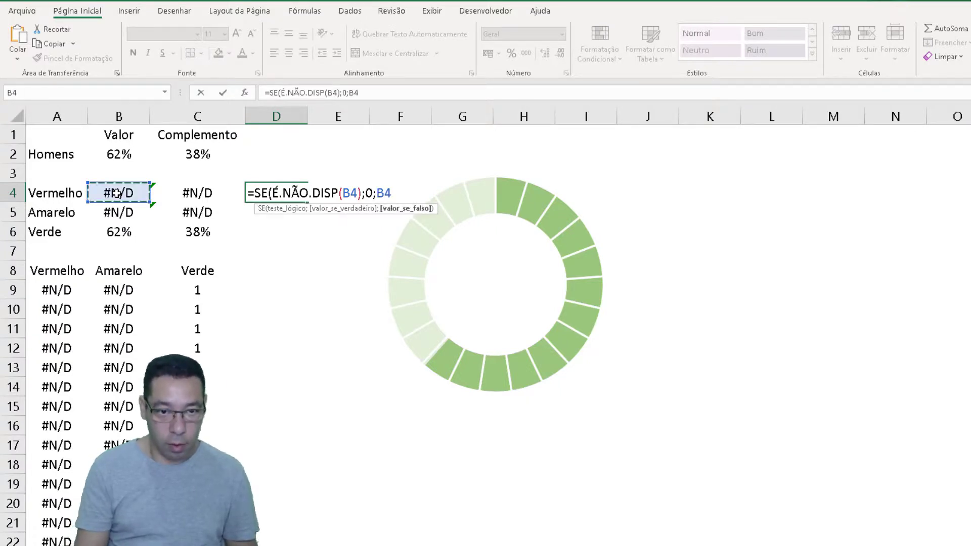
pyautogui.write(')')
pyautogui.press('Return')
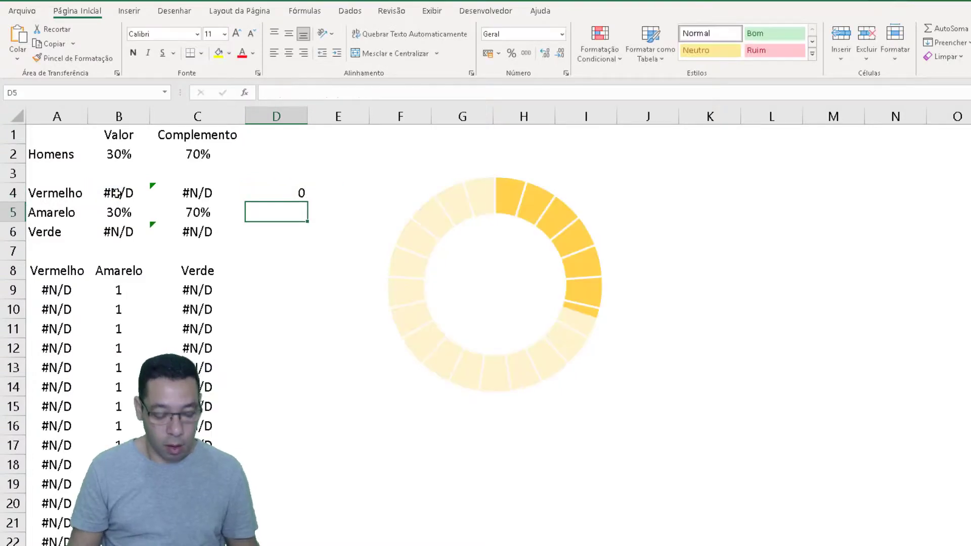
# Copy the D4 formula down through D6 to cover the Amarelo and Verde rows
pyautogui.press('Up')
pyautogui.hotkey('ctrl', 'c')
pyautogui.hotkey('shift', 'Down')
pyautogui.hotkey('shift', 'Down')
pyautogui.hotkey('ctrl', 'v')
pyautogui.press('Escape')
pyautogui.press('Up')
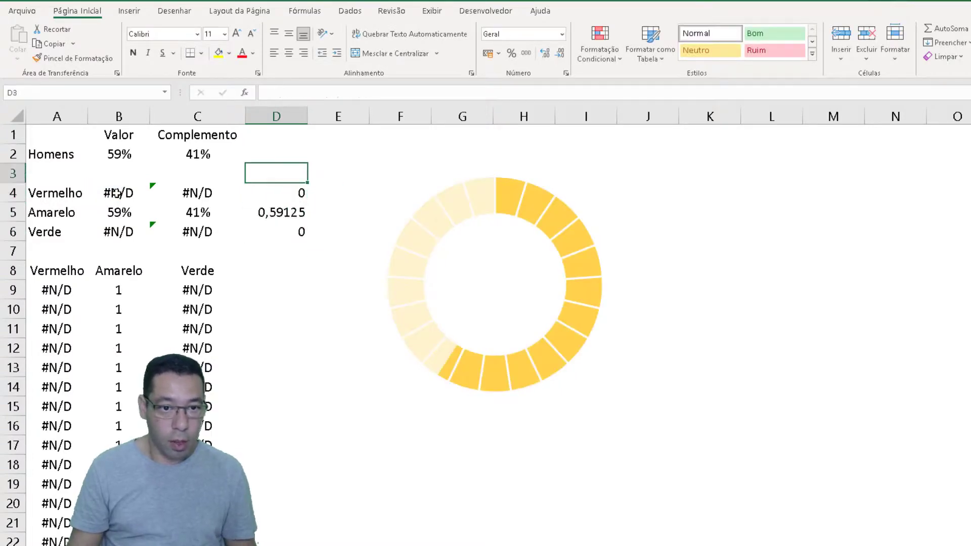
# Format D4:D6 as horizontally centred percentages and recalculate the sheet a few times to check them
pyautogui.click(270, 230)
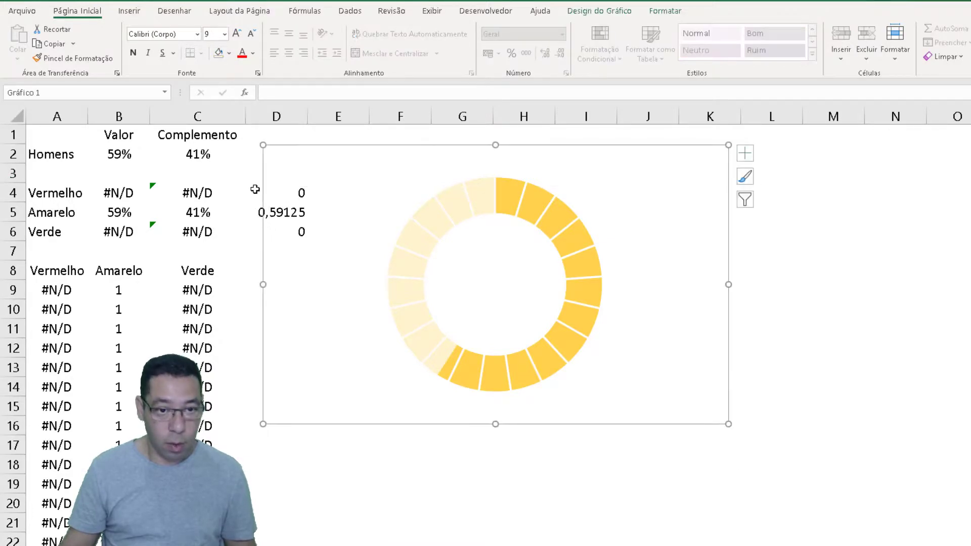
pyautogui.click(255, 189)
pyautogui.hotkey('shift', 'Down')
pyautogui.hotkey('shift', 'Down')
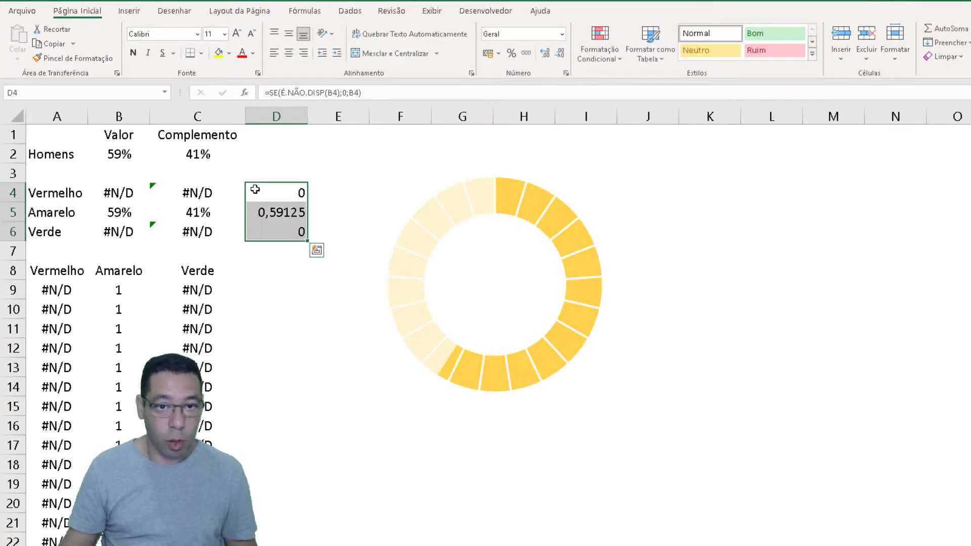
pyautogui.click(512, 54)
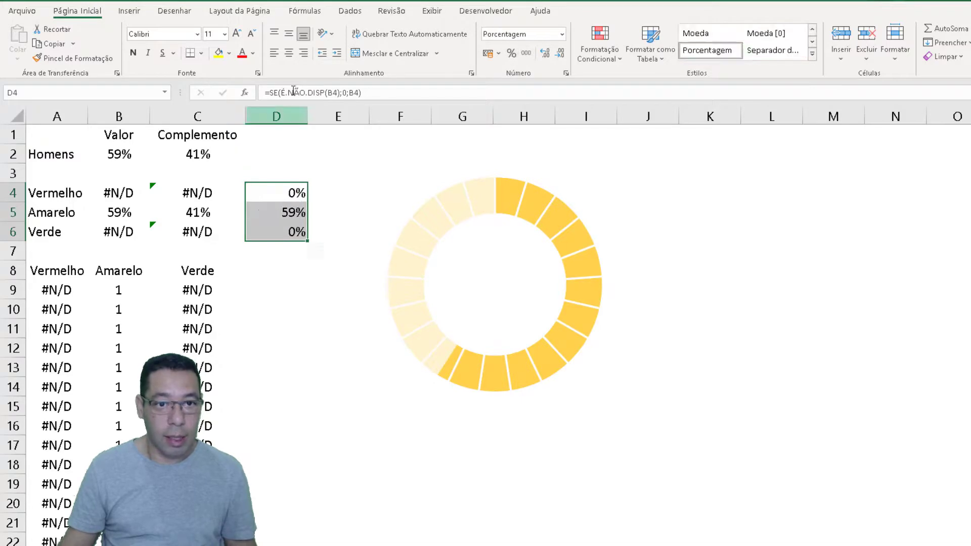
pyautogui.click(289, 53)
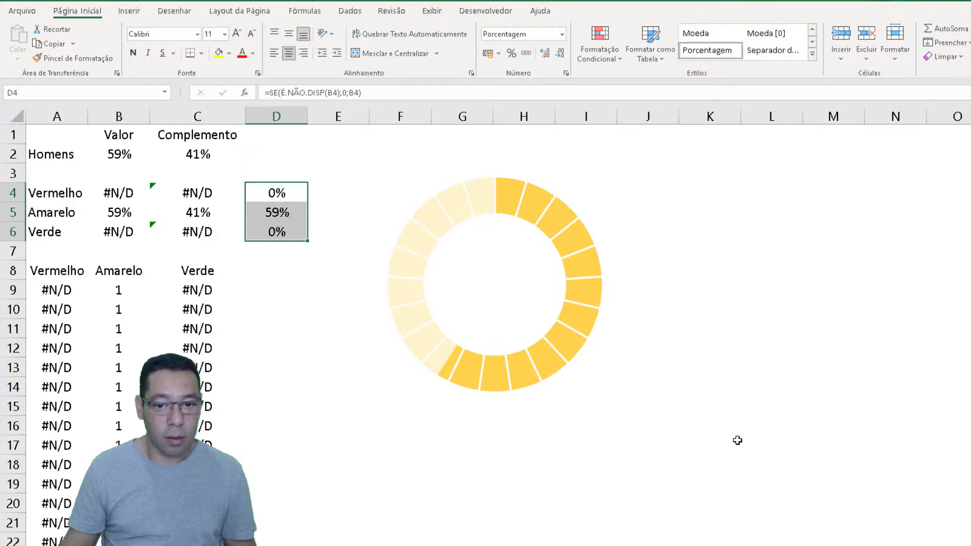
pyautogui.click(715, 541)
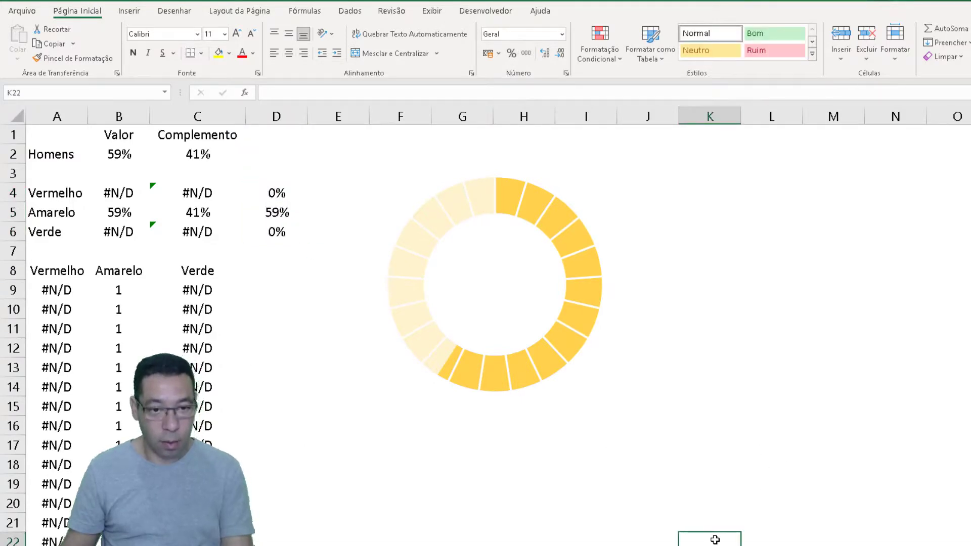
pyautogui.press('F9')
pyautogui.press('F9')
pyautogui.press('F9')
pyautogui.press('F9')
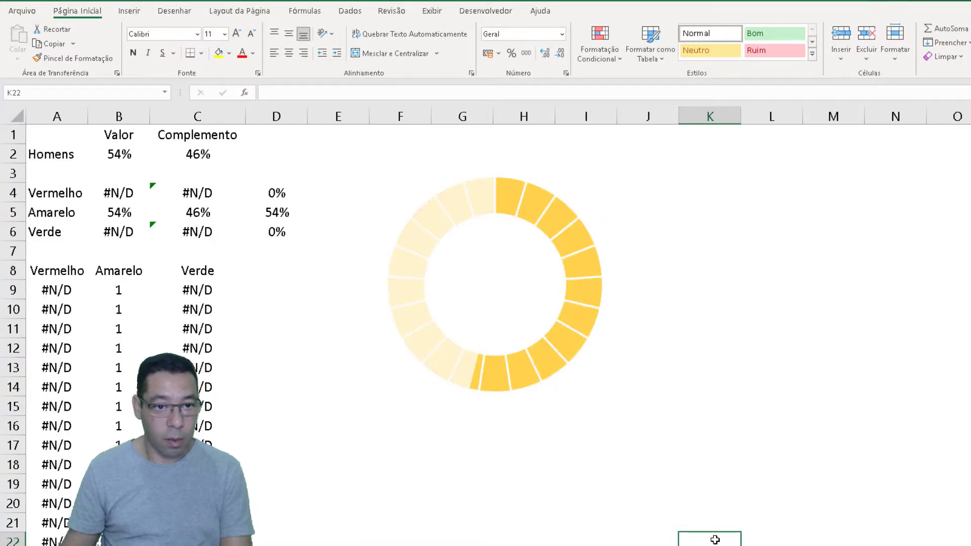
# Enter =MÁXIMO(D4:D6) in cell D7 and centre it horizontally
pyautogui.click(249, 248)
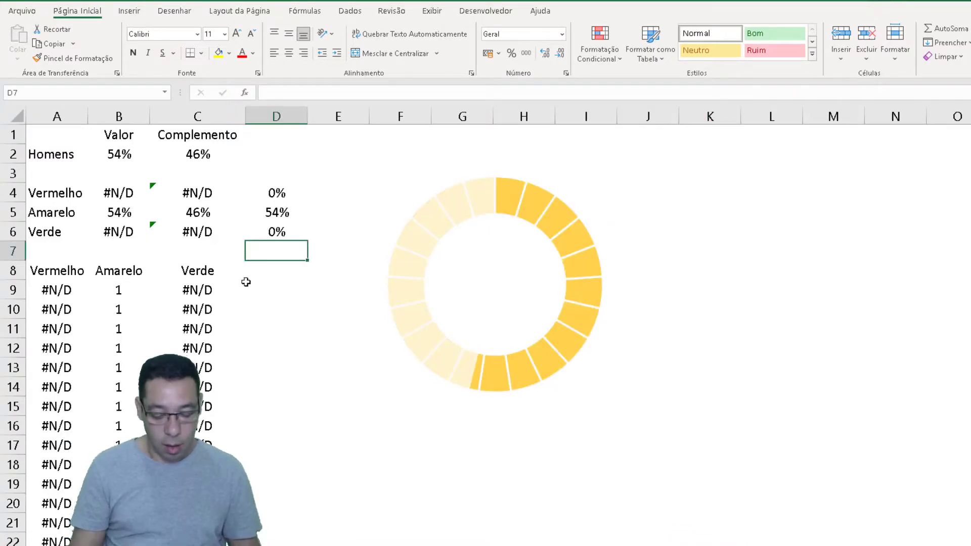
pyautogui.write('=m')
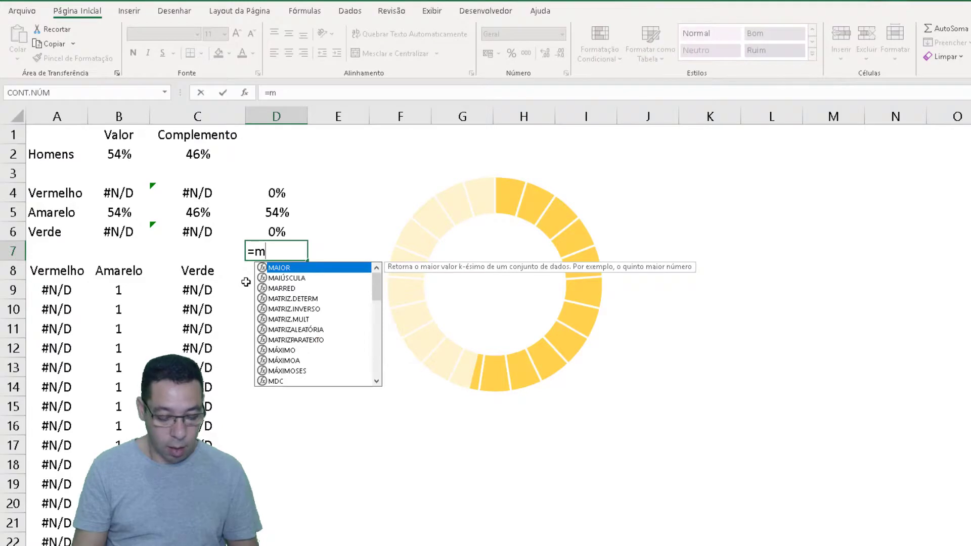
pyautogui.write('áx')
pyautogui.press('Tab')
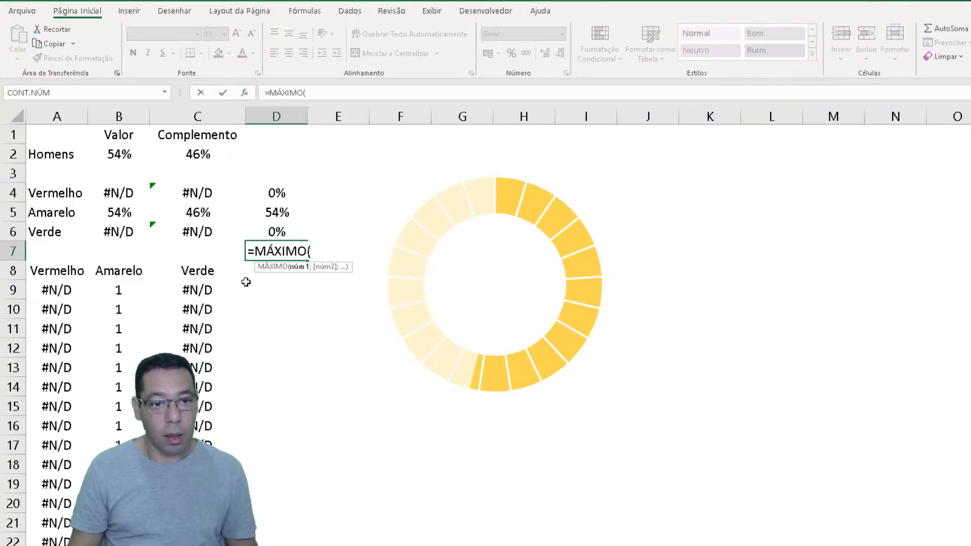
pyautogui.press('Up')
pyautogui.hotkey('shift', 'Up')
pyautogui.hotkey('shift', 'Up')
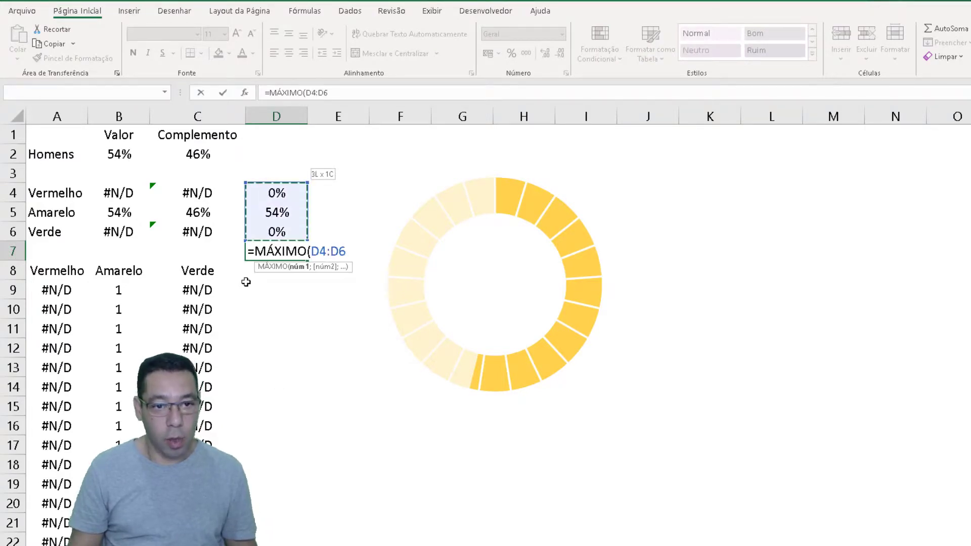
pyautogui.write(')')
pyautogui.press('Return')
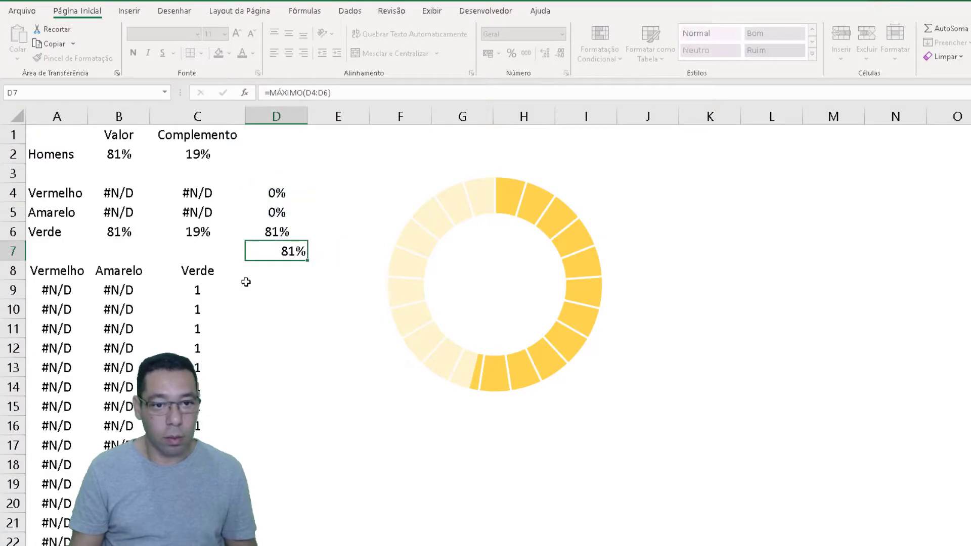
pyautogui.press('Up')
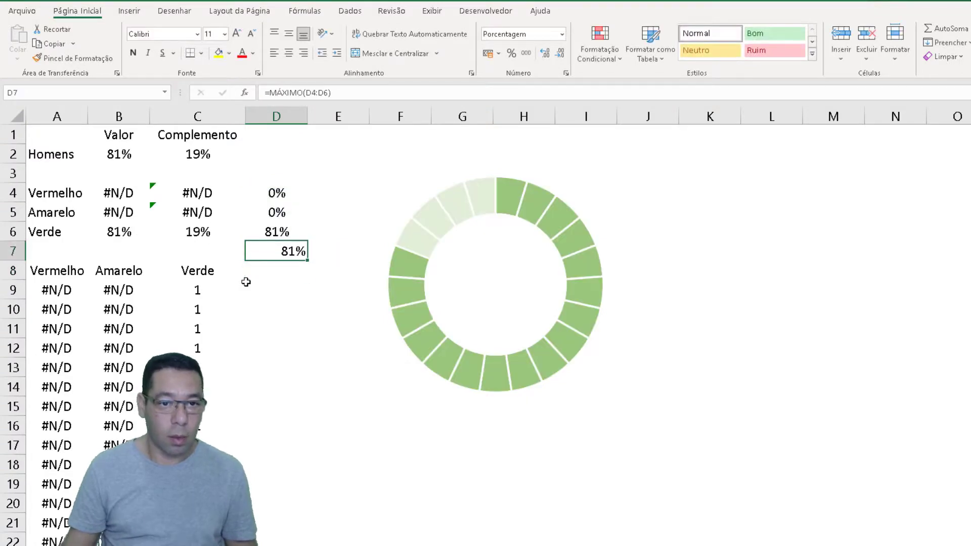
pyautogui.click(288, 52)
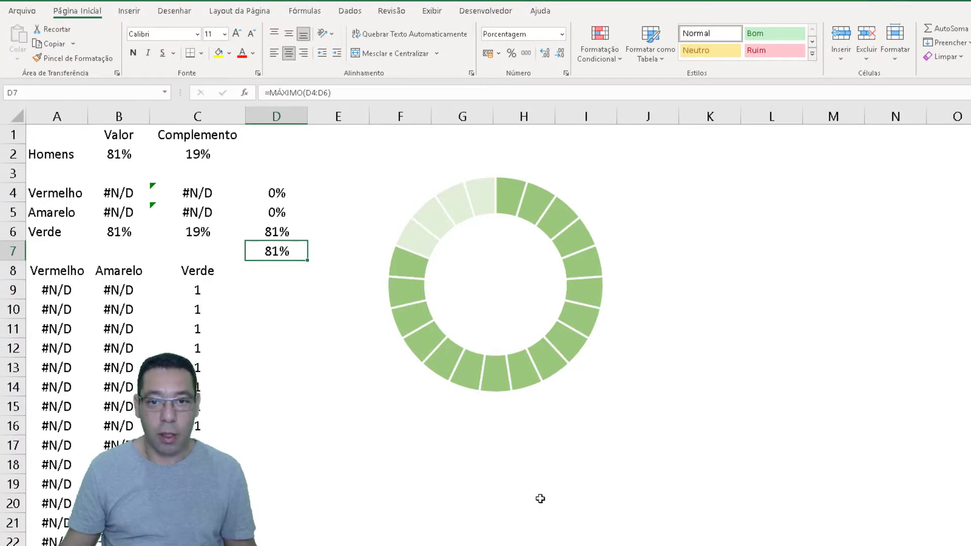
# Insert a small text box below the ring, around D19:E21, and link its content to =$D$7
pyautogui.click(128, 11)
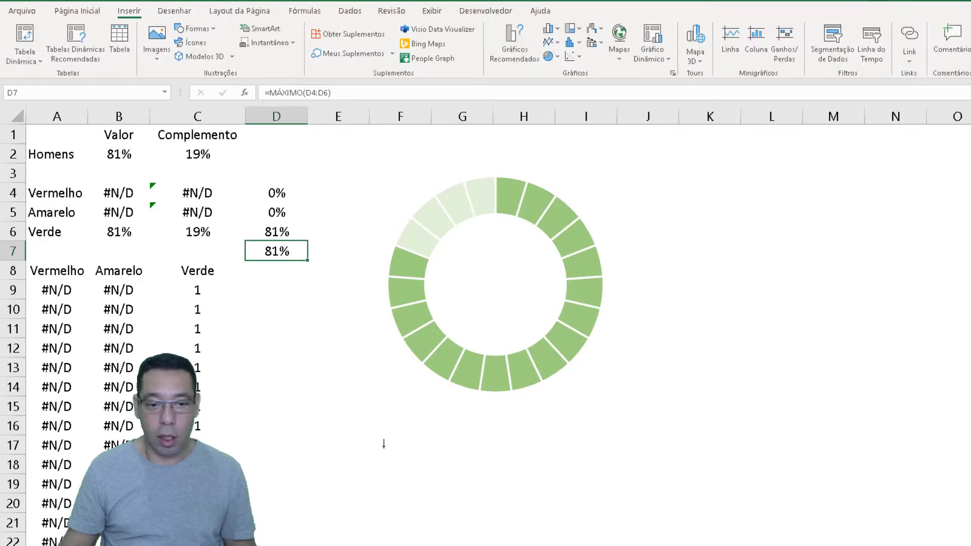
pyautogui.moveTo(276, 475); pyautogui.dragTo(350, 518)
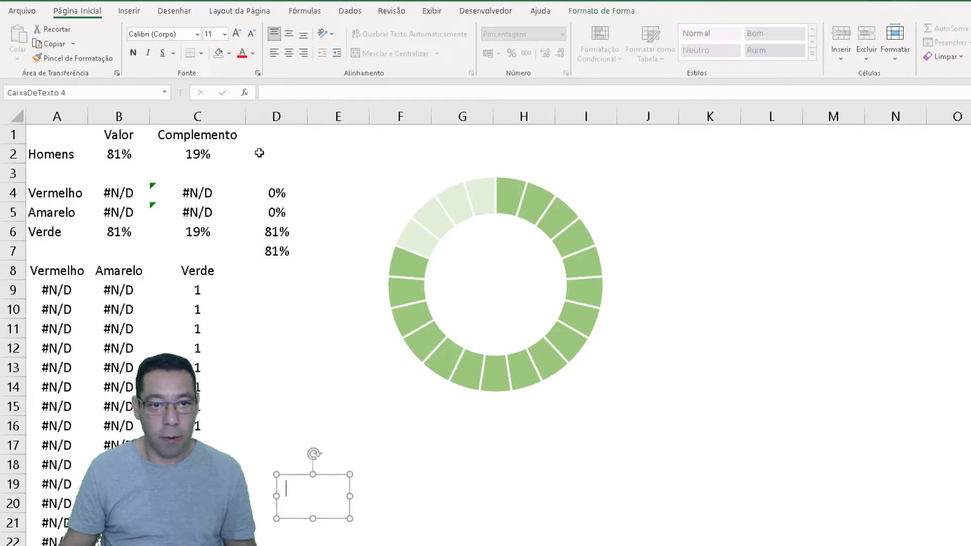
pyautogui.click(296, 96)
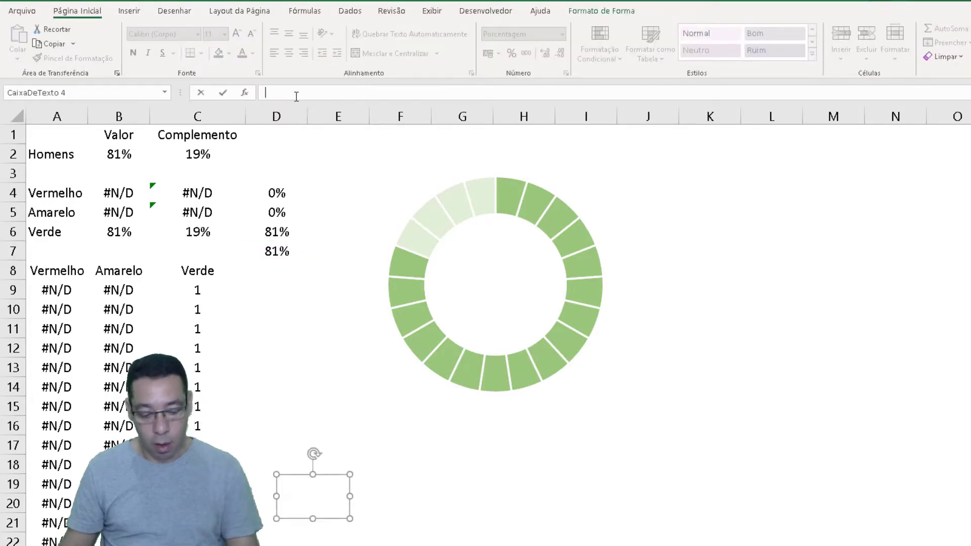
pyautogui.click(266, 257)
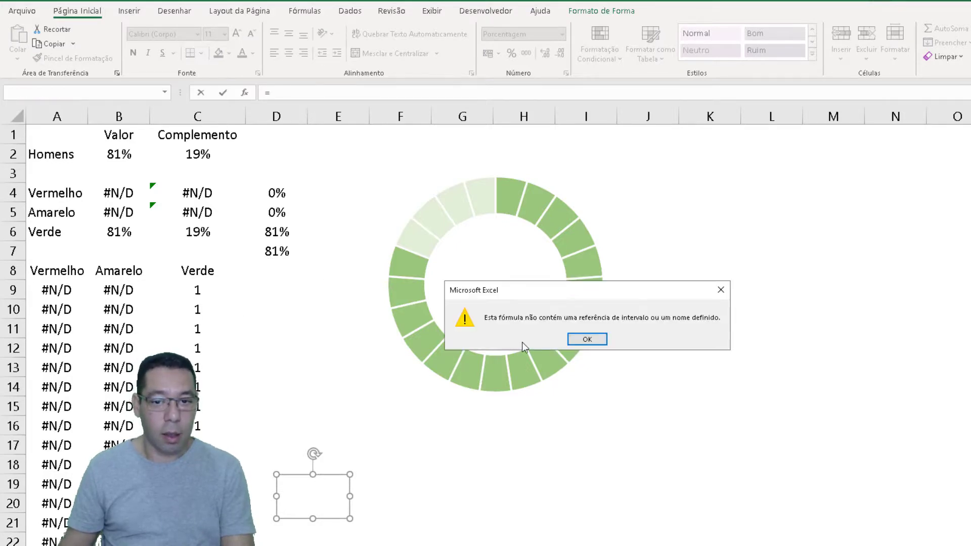
pyautogui.click(586, 339)
pyautogui.click(227, 254)
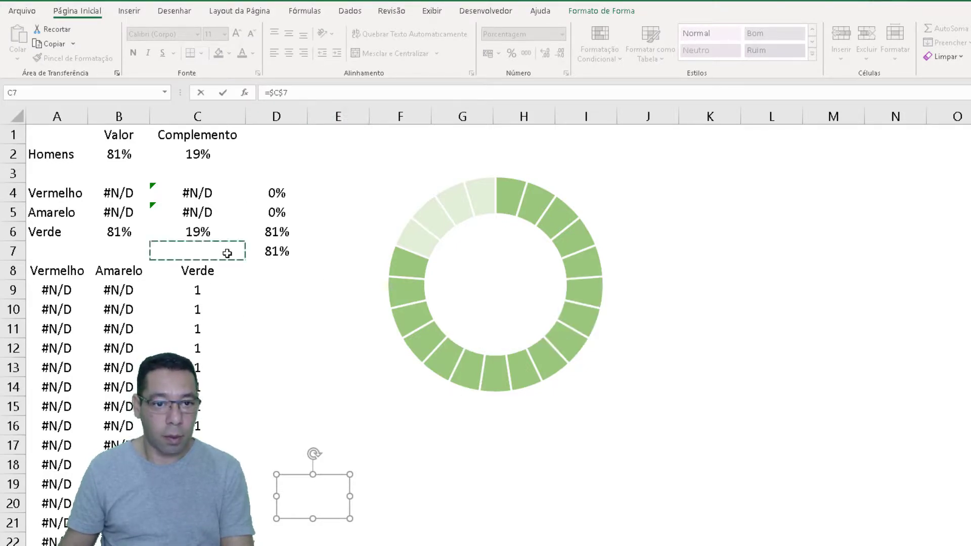
pyautogui.press('Right')
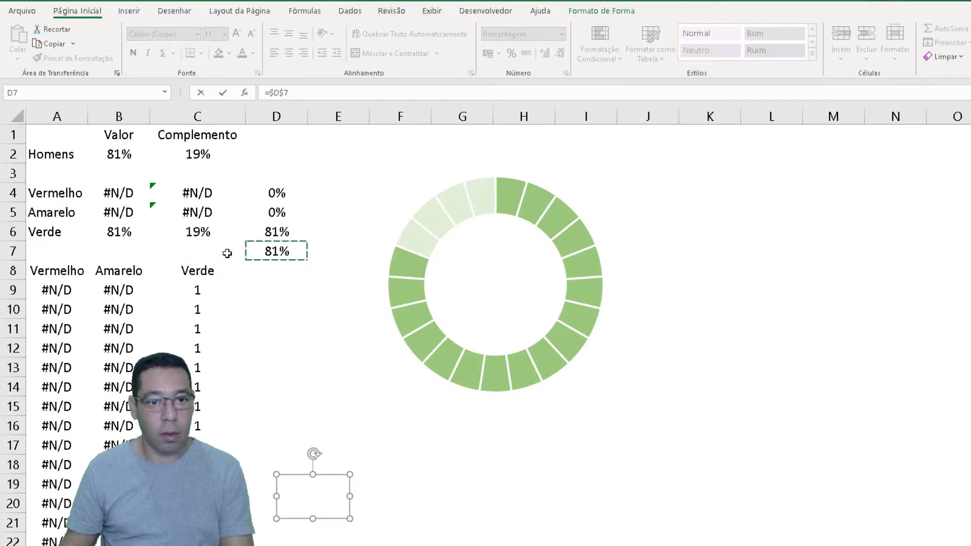
pyautogui.press('Return')
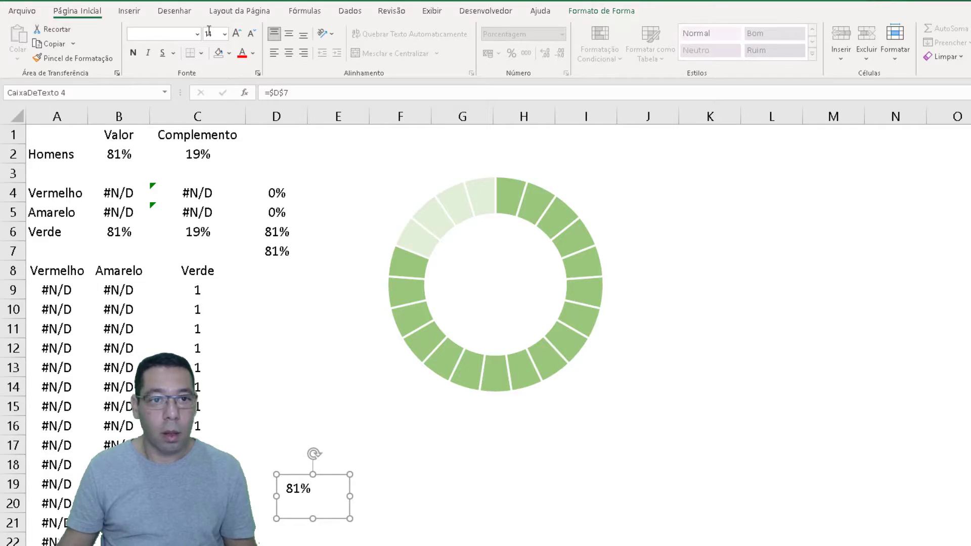
# Set the linked text box's font size to 20 and centre its text horizontally and vertically
pyautogui.click(238, 36)
pyautogui.click(238, 36)
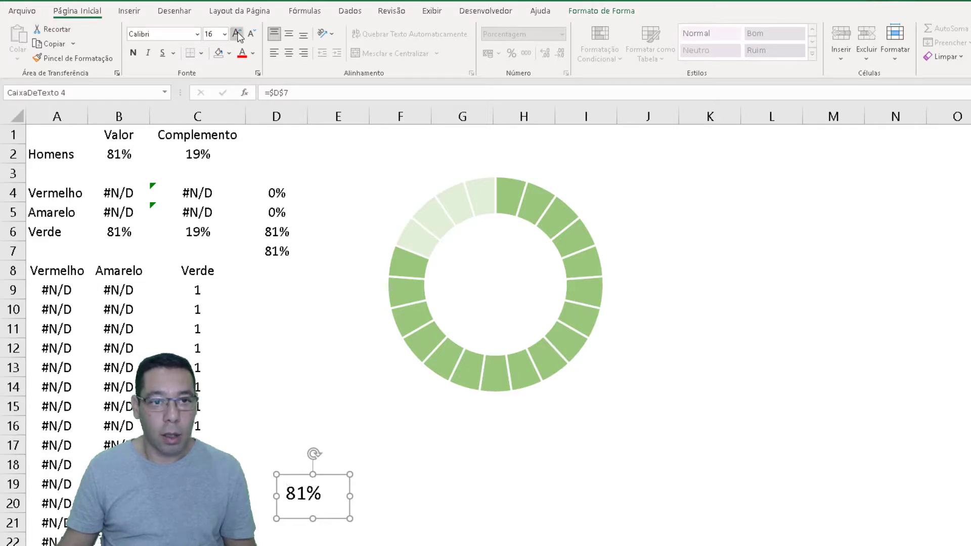
pyautogui.click(238, 35)
pyautogui.click(237, 35)
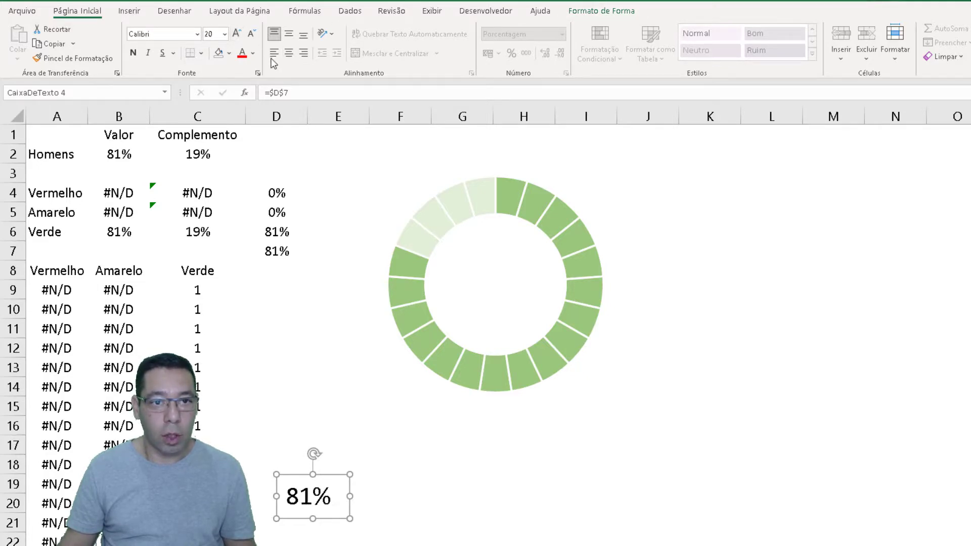
pyautogui.click(288, 53)
pyautogui.click(289, 34)
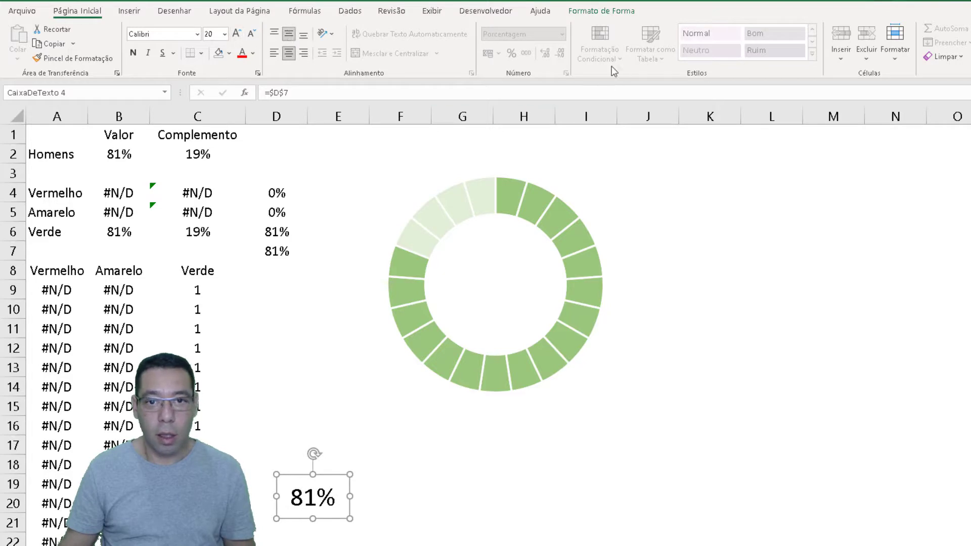
# Remove the outline and the fill from the linked percentage text box
pyautogui.click(604, 11)
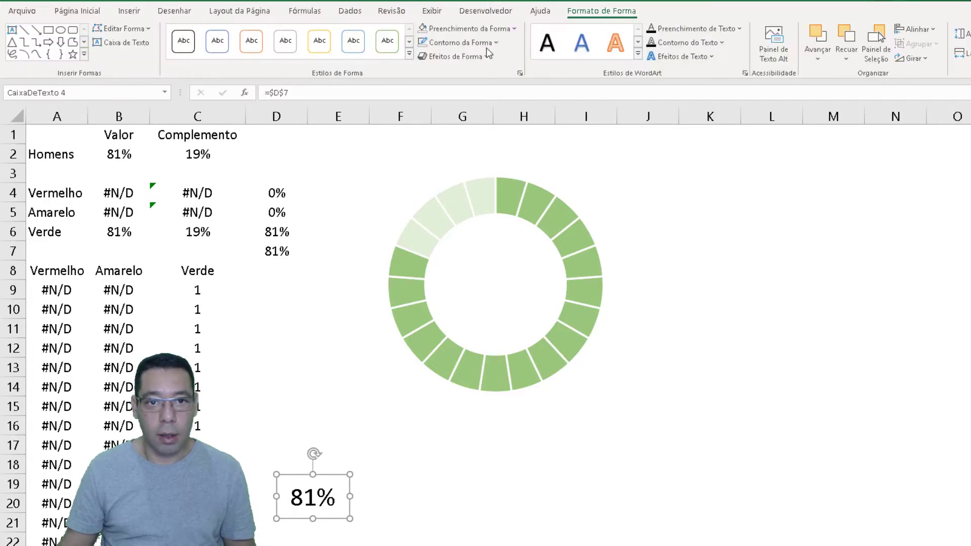
pyautogui.click(460, 42)
pyautogui.click(448, 195)
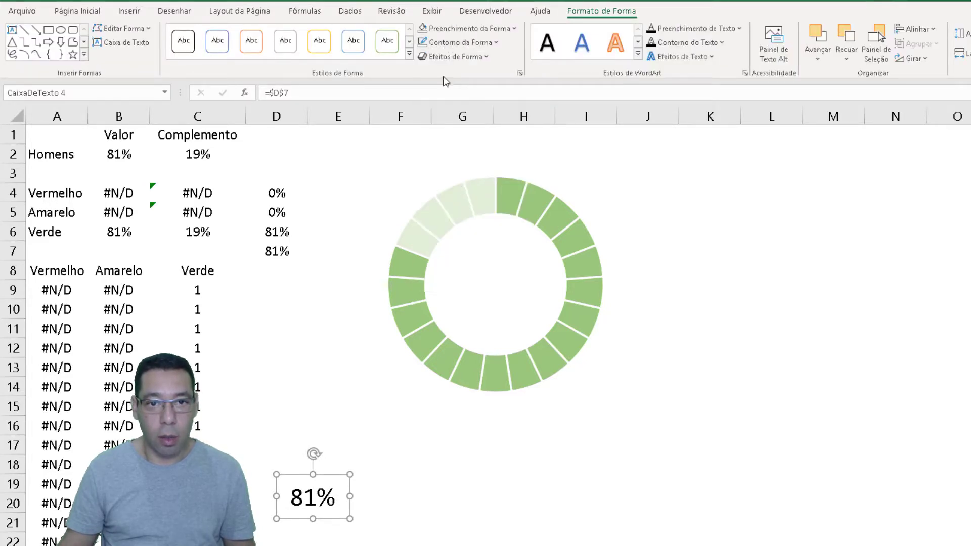
pyautogui.click(460, 29)
pyautogui.click(455, 180)
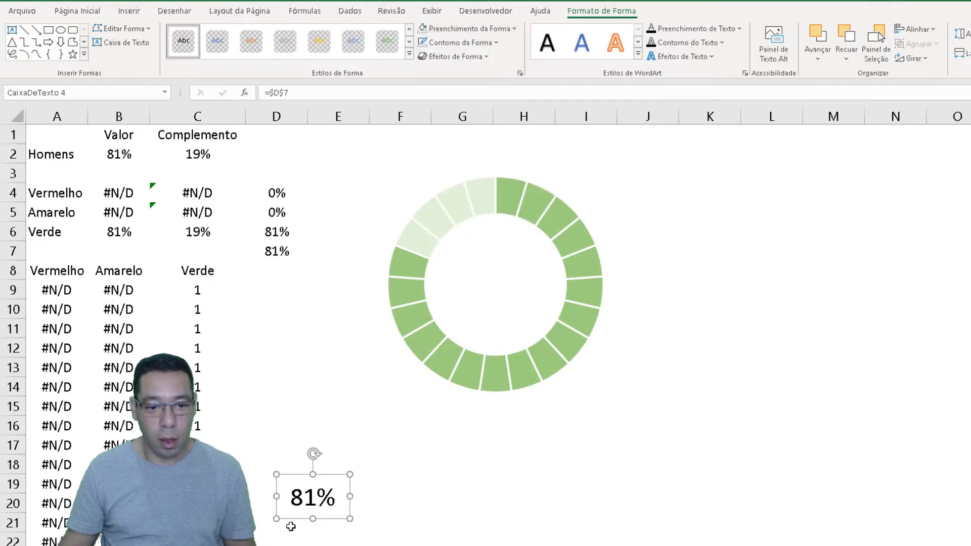
# Move the percentage text box into the centre of the ring and increase its font size to 24
pyautogui.moveTo(299, 517); pyautogui.dragTo(486, 308)
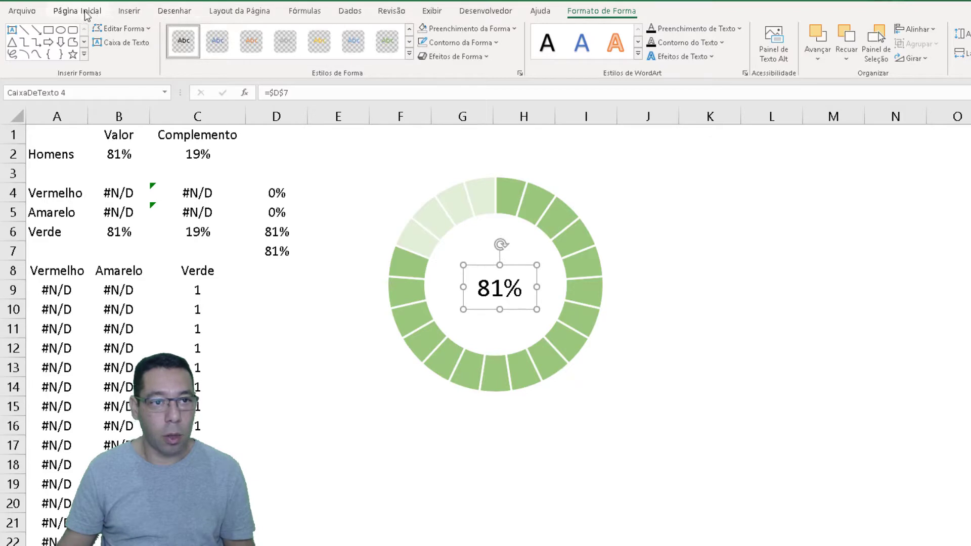
pyautogui.click(86, 14)
pyautogui.click(237, 35)
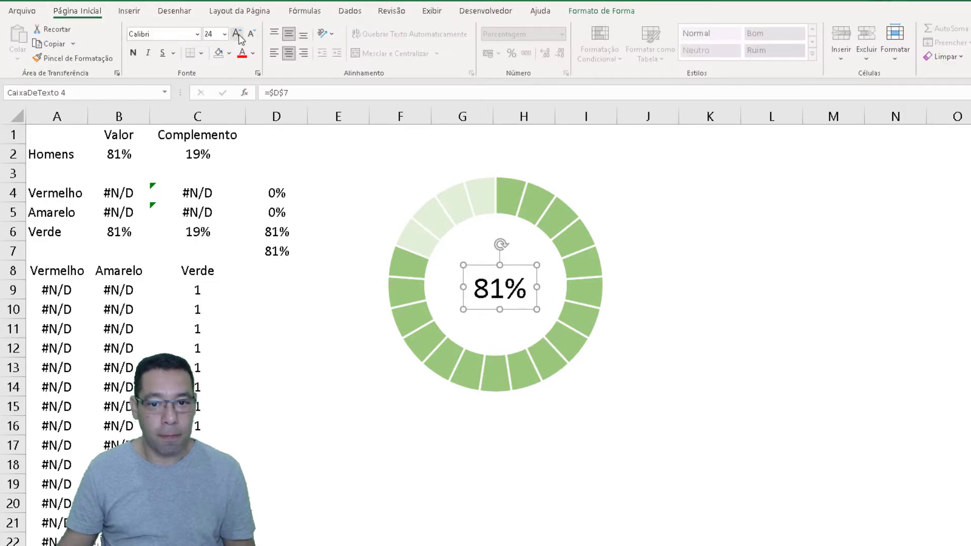
pyautogui.moveTo(481, 308); pyautogui.dragTo(482, 309)
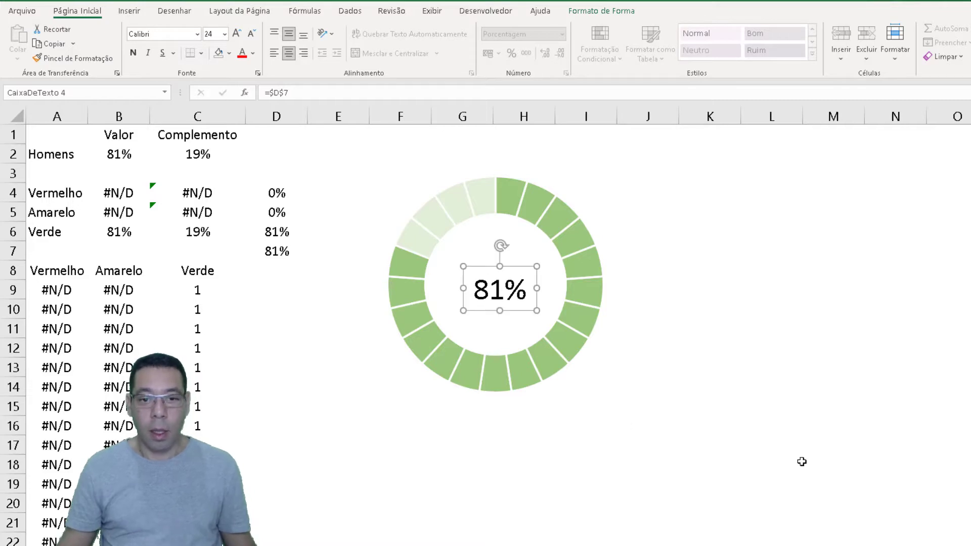
pyautogui.click(845, 456)
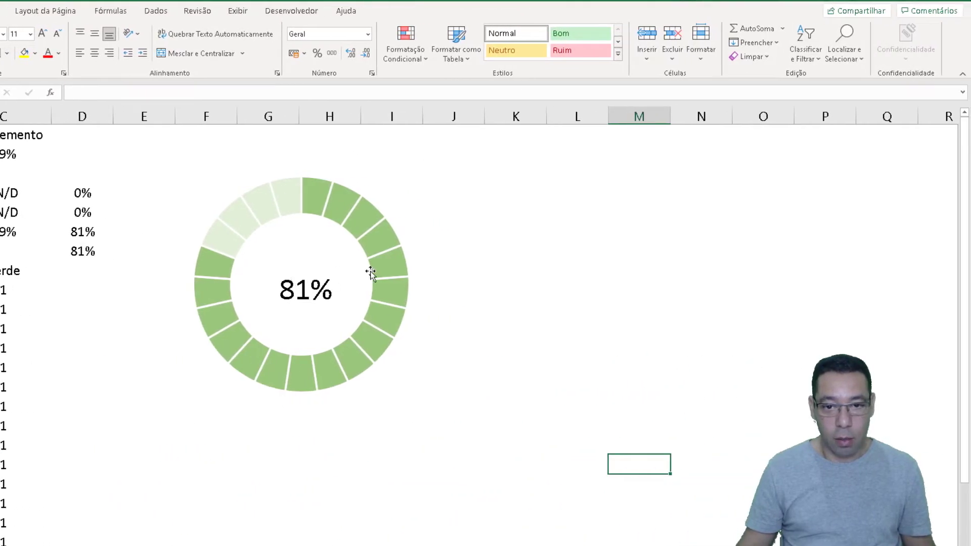
# Group the text box CaixaDeTexto 4 with the overlapping charts Gráfico 1, Gráfico 3 and Gráfico 2 into one object
pyautogui.click(849, 51)
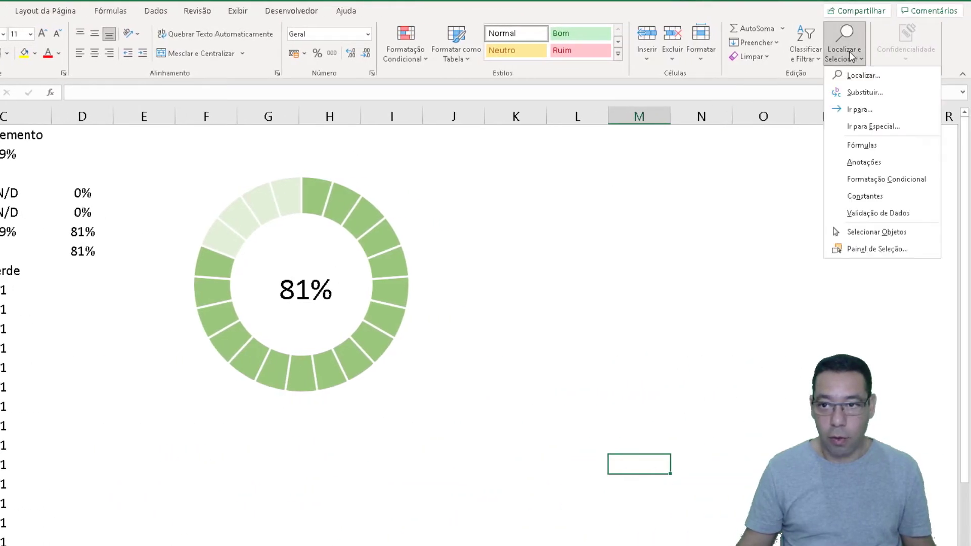
pyautogui.click(859, 249)
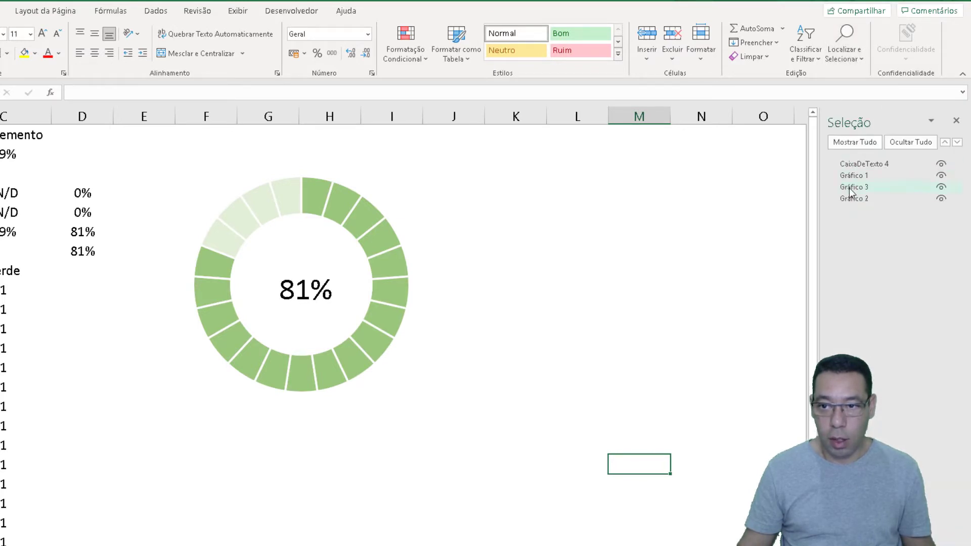
pyautogui.click(850, 165)
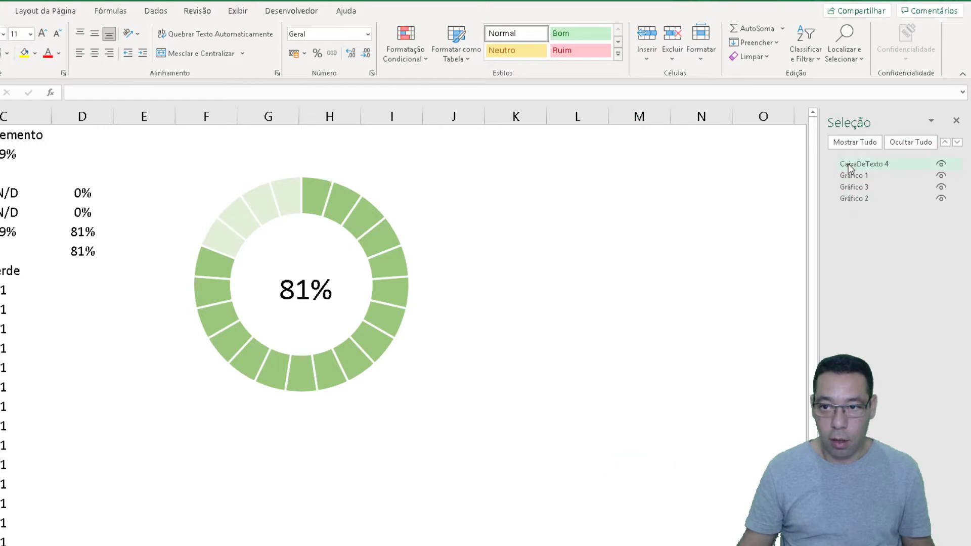
pyautogui.keyDown('ctrl'); pyautogui.click(847, 177); pyautogui.keyUp('ctrl')
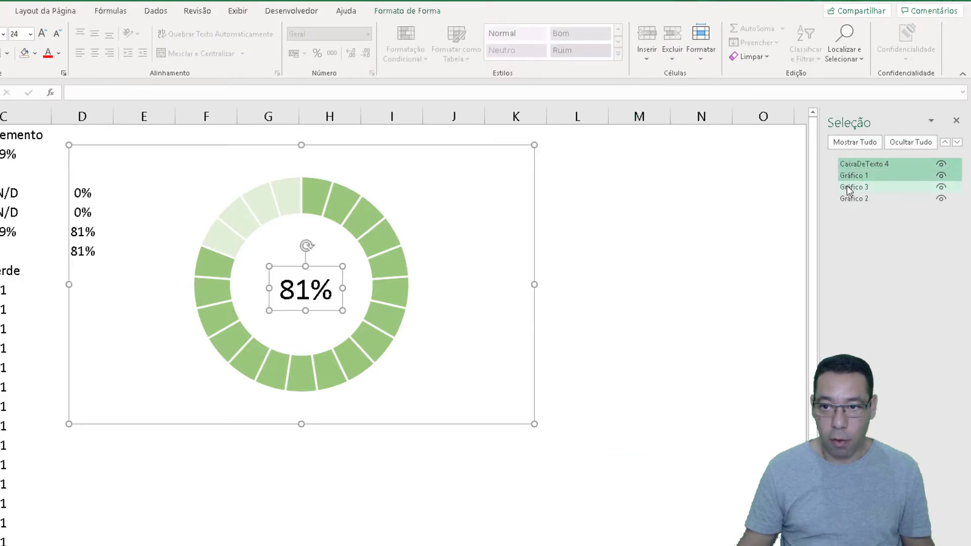
pyautogui.keyDown('ctrl'); pyautogui.click(849, 187); pyautogui.keyUp('ctrl')
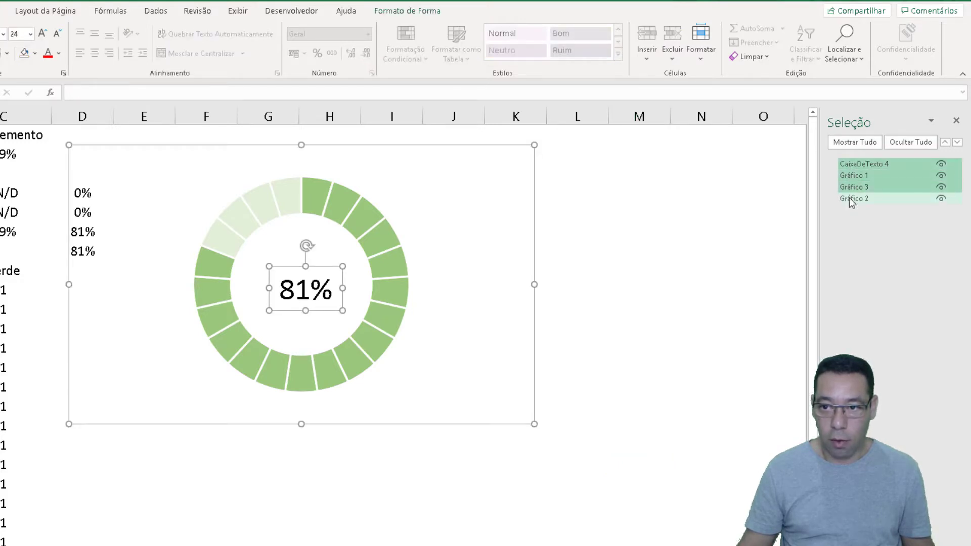
pyautogui.keyDown('ctrl'); pyautogui.click(851, 199); pyautogui.keyUp('ctrl')
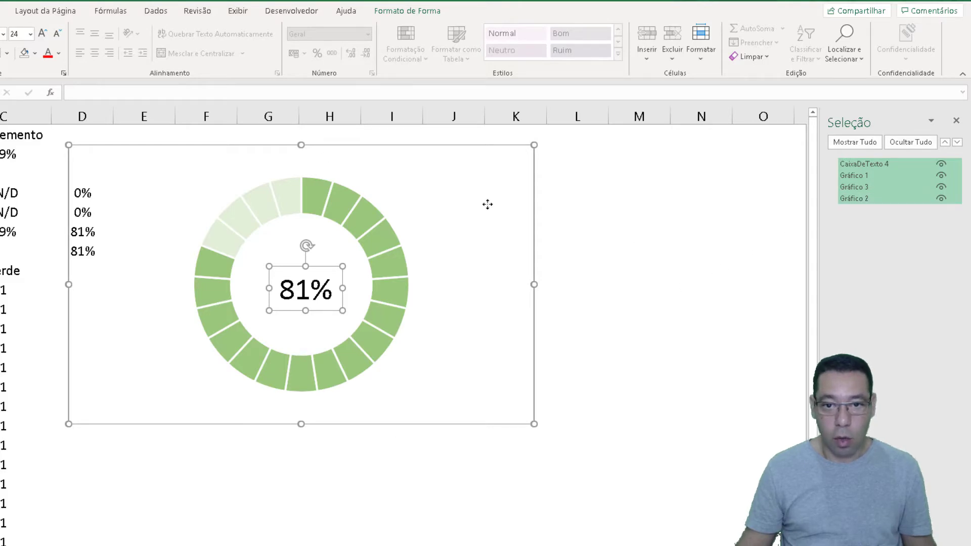
pyautogui.rightClick(340, 267)
pyautogui.moveTo(445, 350)
pyautogui.click(496, 351)
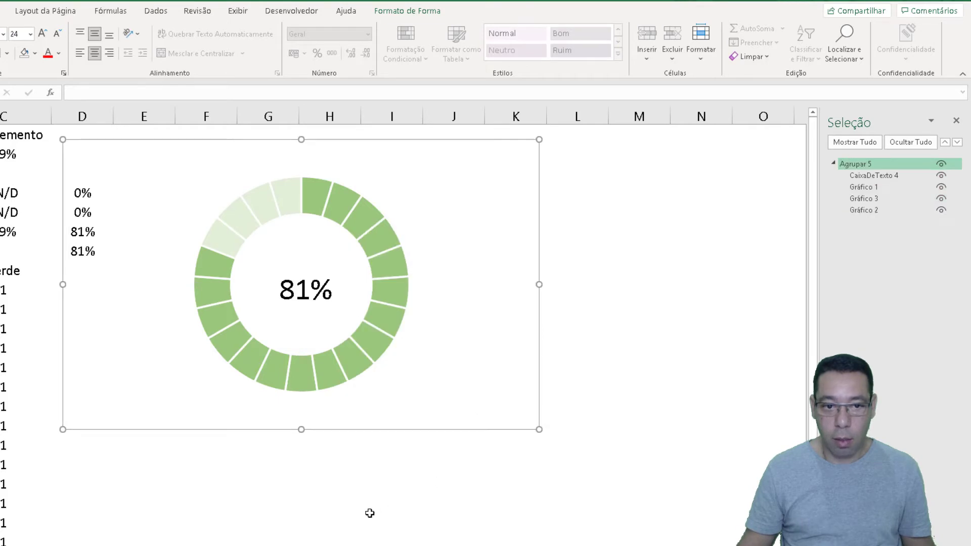
# Move the grouped chart around the sheet as one object, leaving the ring over columns F to I, and deselect it
pyautogui.moveTo(358, 374); pyautogui.dragTo(327, 471)
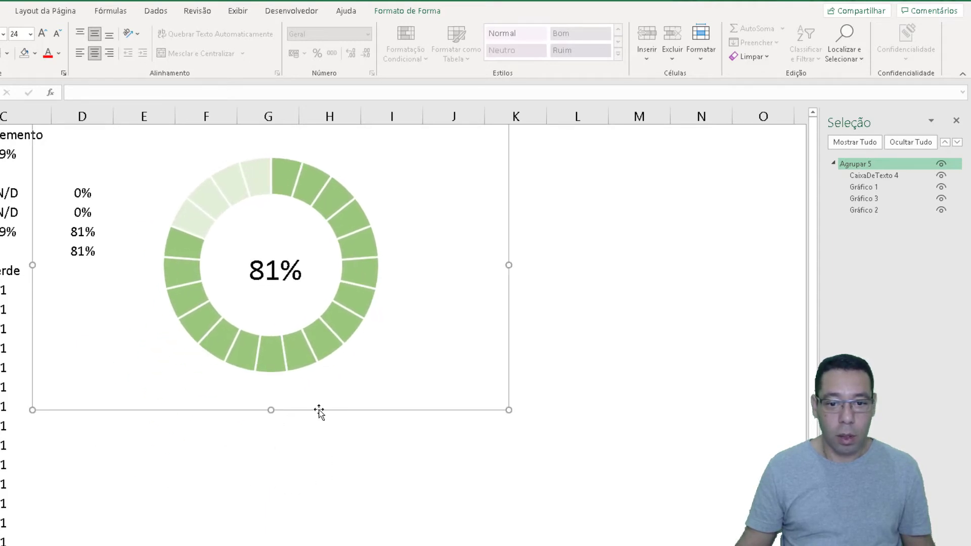
pyautogui.moveTo(318, 409); pyautogui.dragTo(341, 436)
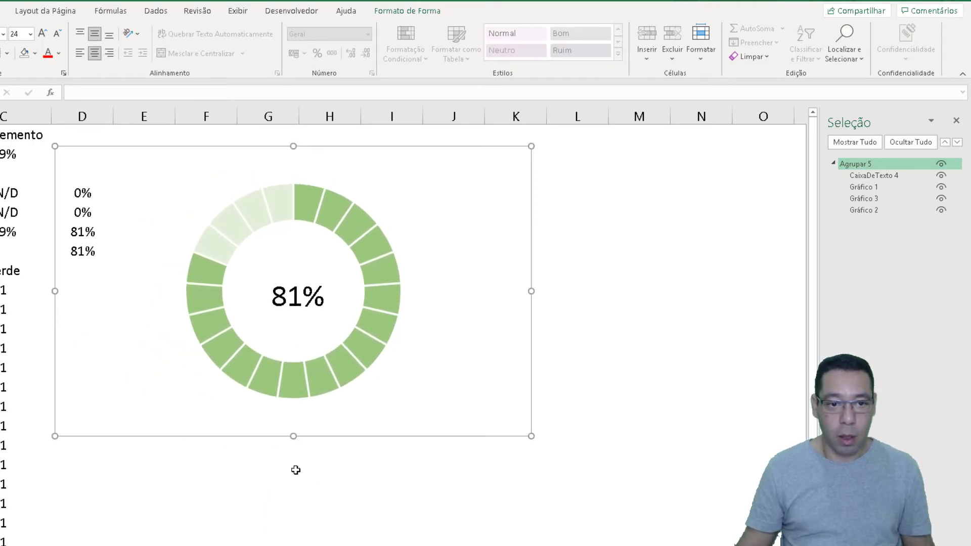
pyautogui.click(296, 470)
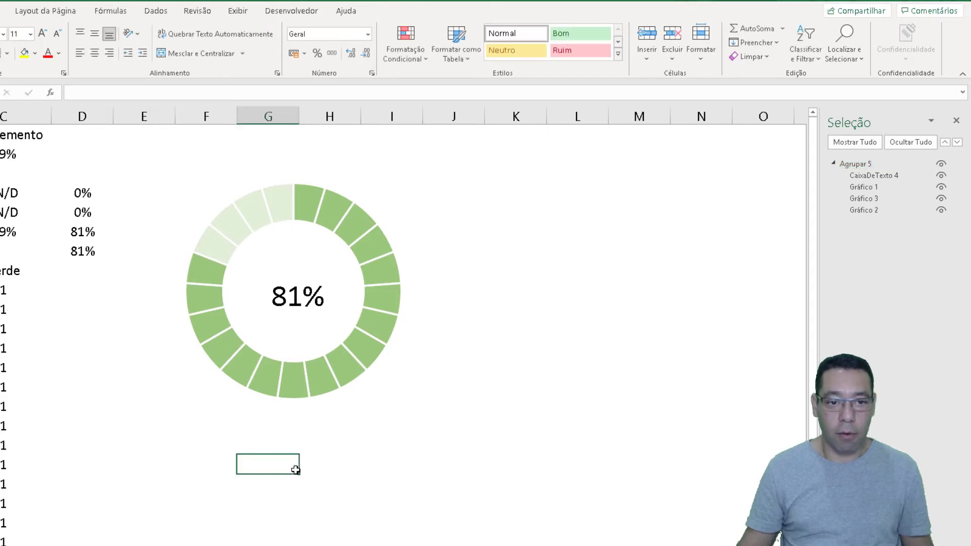
# Recalculate the sheet repeatedly to check the ring's colour, fill and central percentage against new random values
pyautogui.press('F9')
pyautogui.press('F9')
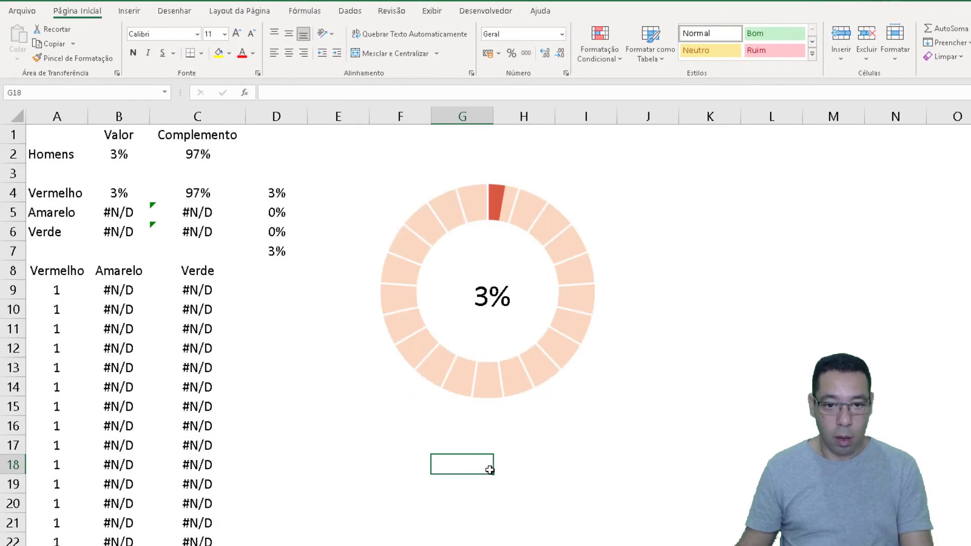
pyautogui.press('F9')
pyautogui.press('F9')
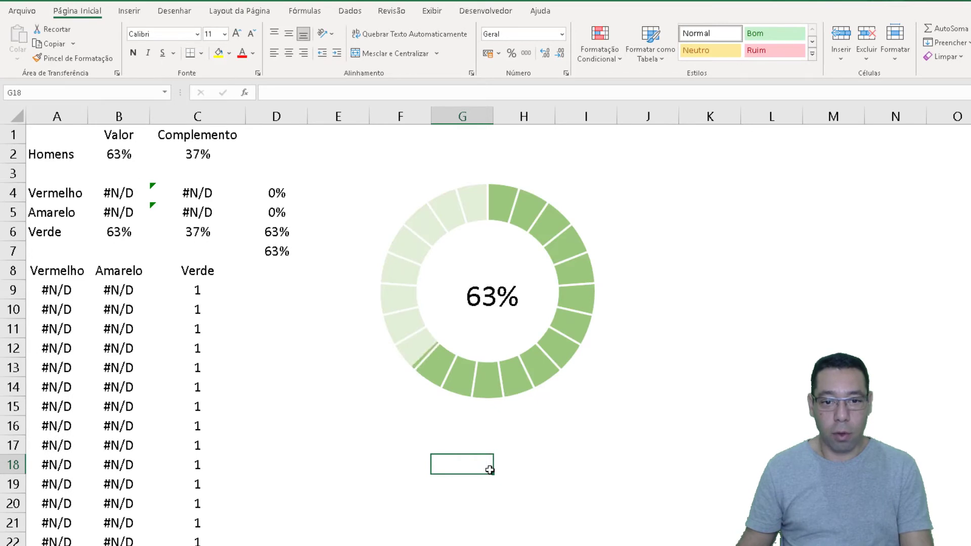
pyautogui.press('F9')
pyautogui.press('F9')
pyautogui.press('F9')
pyautogui.press('F9')
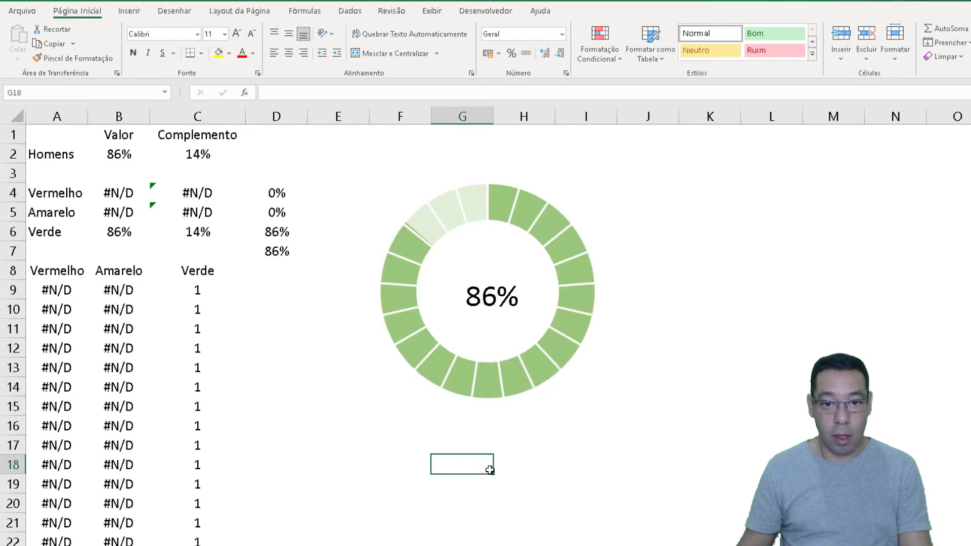
pyautogui.press('F9')
pyautogui.press('F9')
pyautogui.press('F9')
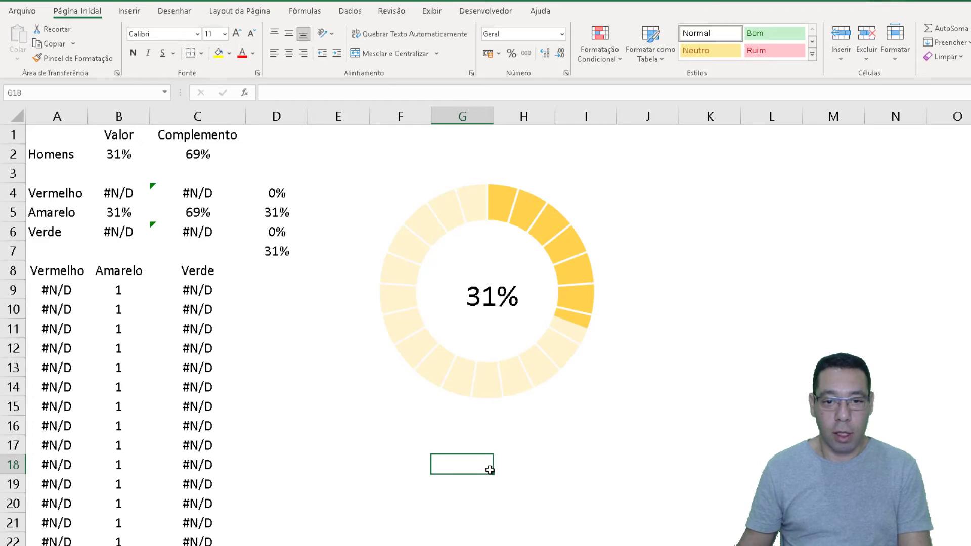
pyautogui.press('F9')
pyautogui.press('F9')
pyautogui.press('F9')
pyautogui.press('F9')
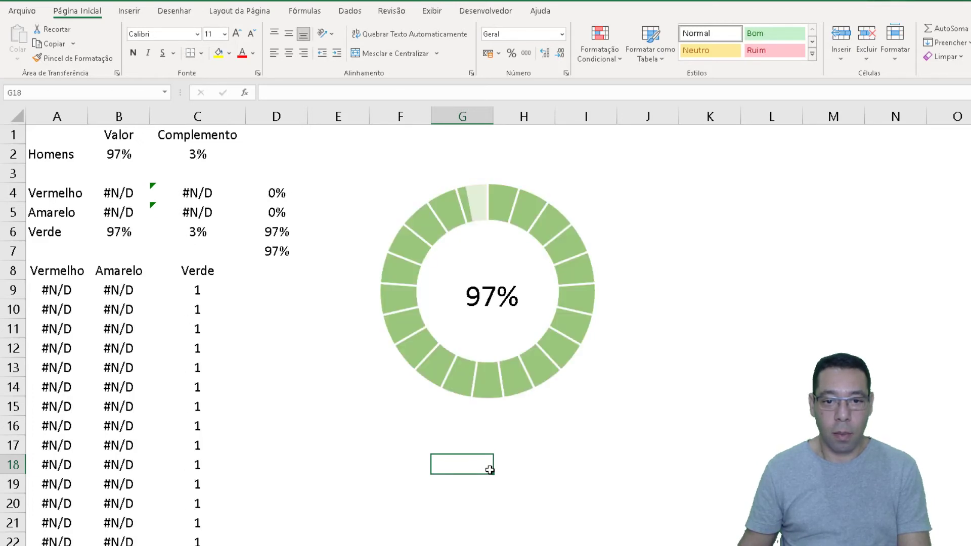
pyautogui.press('F9')
pyautogui.press('F9')
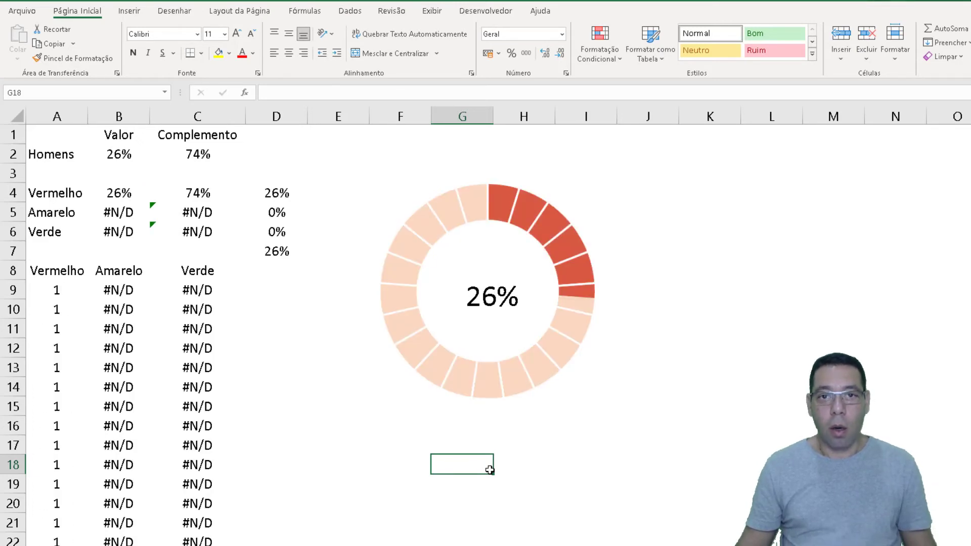